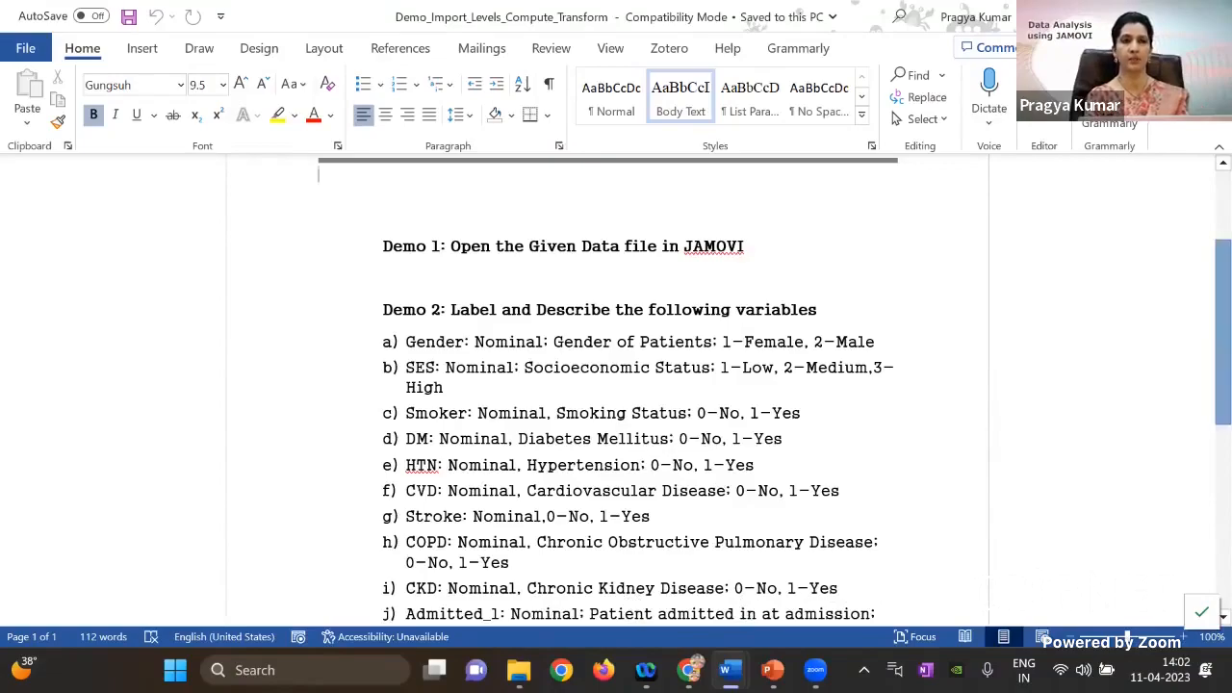
- Search the installed programs for jamovi and launch jamovi 2.3.18
{"action": "scroll", "coordinate": [606, 385], "scroll_direction": "down", "scroll_amount": 1}
{"action": "scroll", "coordinate": [606, 385], "scroll_direction": "down", "scroll_amount": 2}
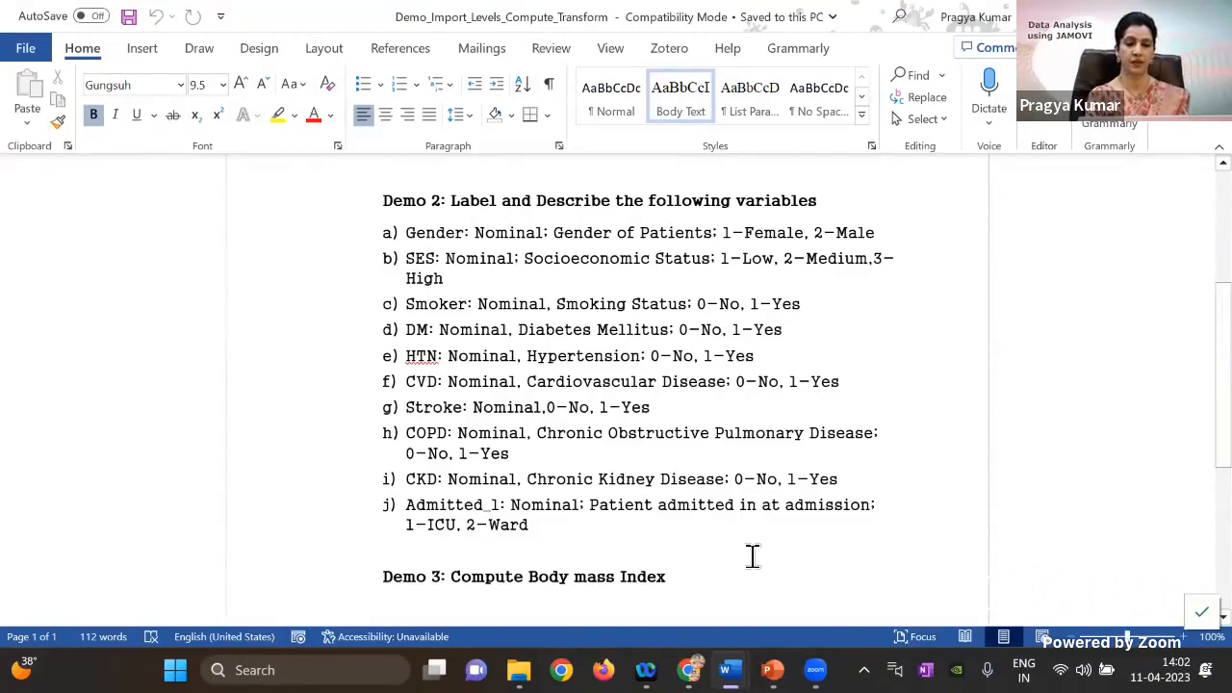
{"action": "mouse_move", "coordinate": [773, 670]}
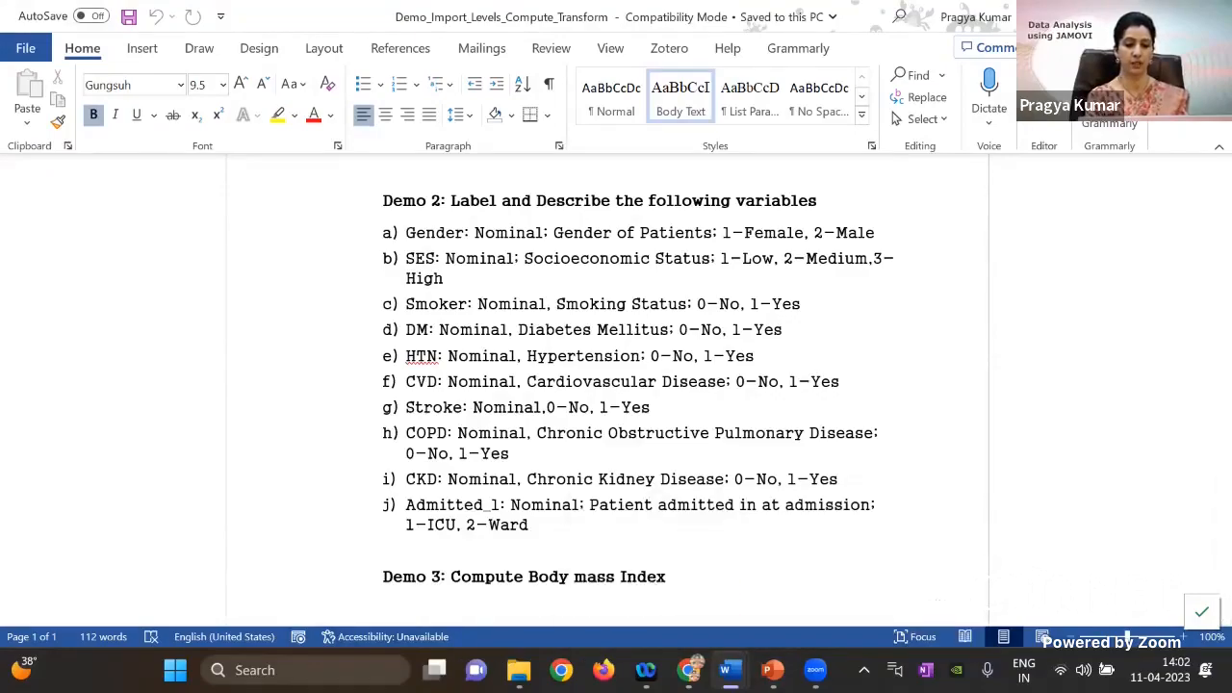
{"action": "left_click", "coordinate": [175, 670]}
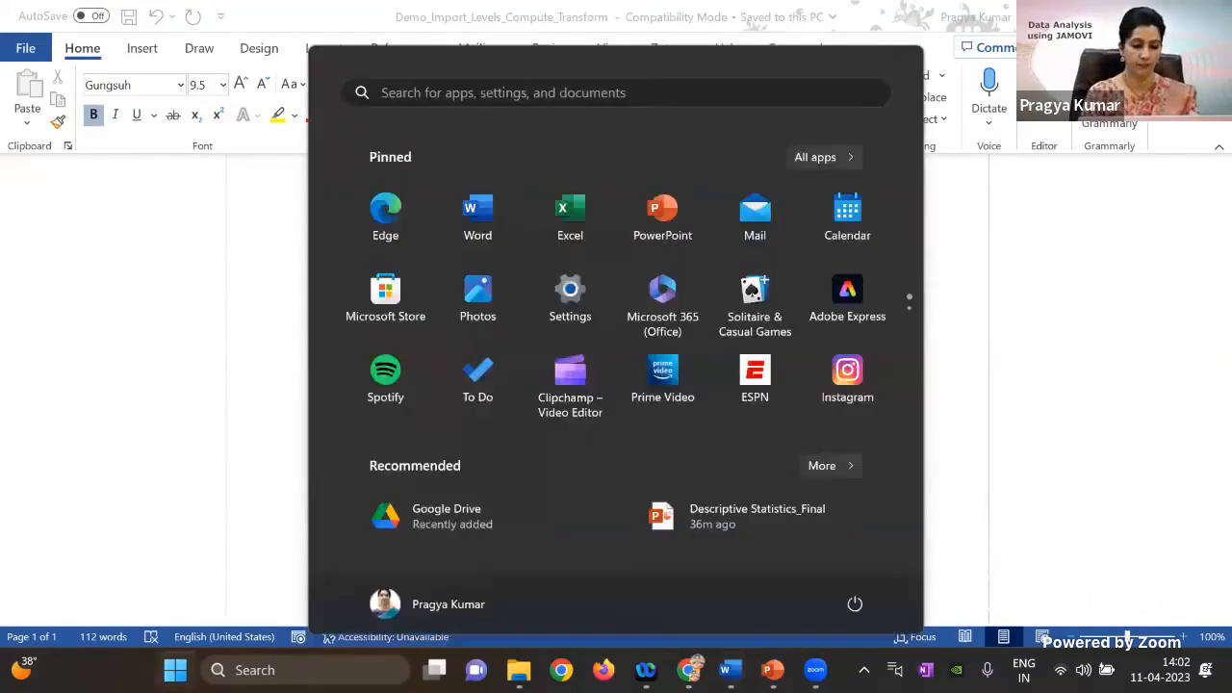
{"action": "type", "text": "jav"}
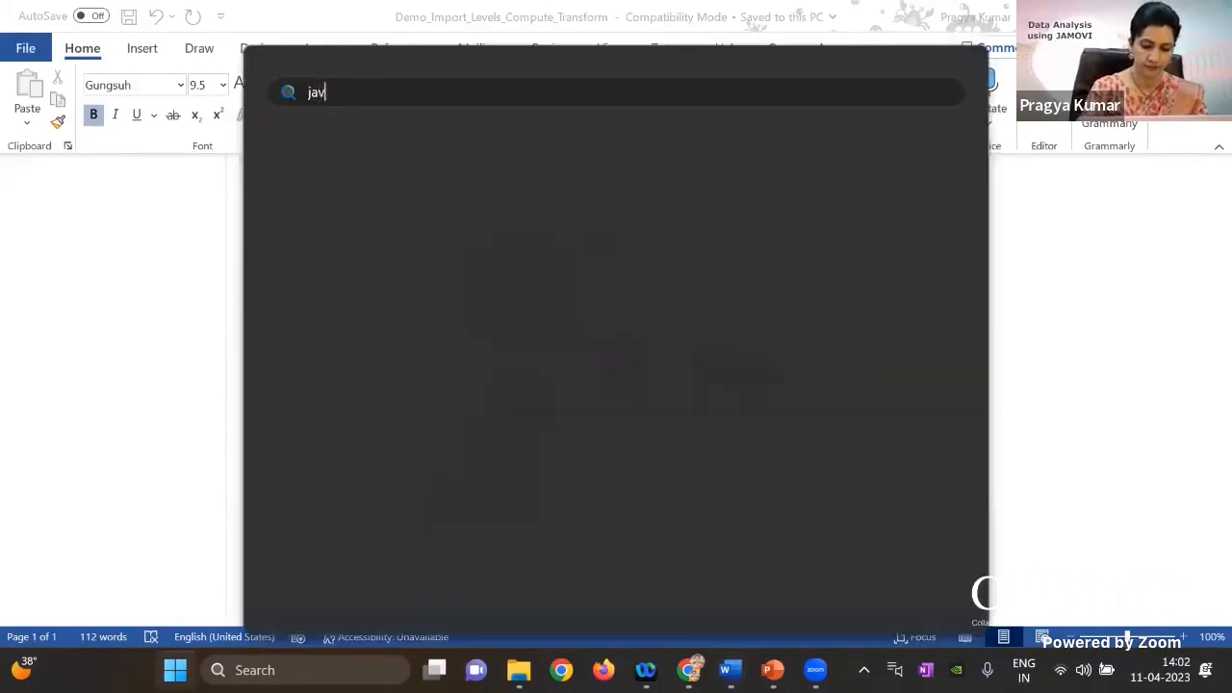
{"action": "type", "text": "ovi"}
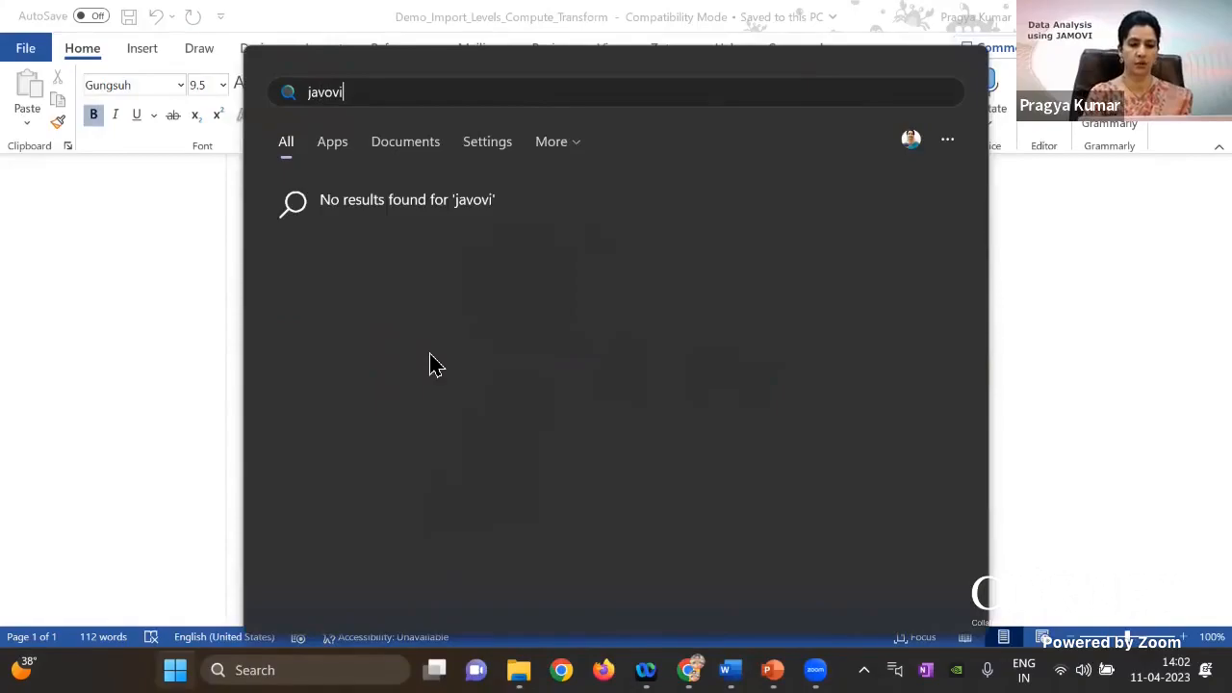
{"action": "key", "text": "BackSpace"}
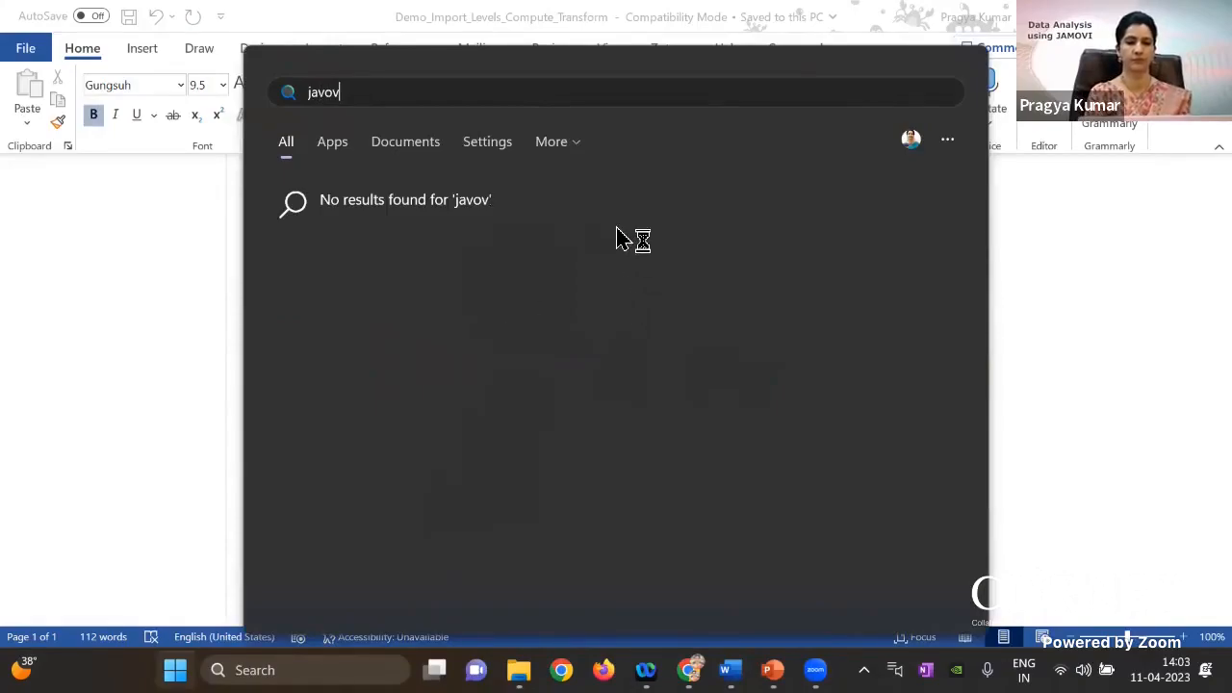
{"action": "key", "text": "BackSpace"}
{"action": "key", "text": "BackSpace"}
{"action": "key", "text": "BackSpace"}
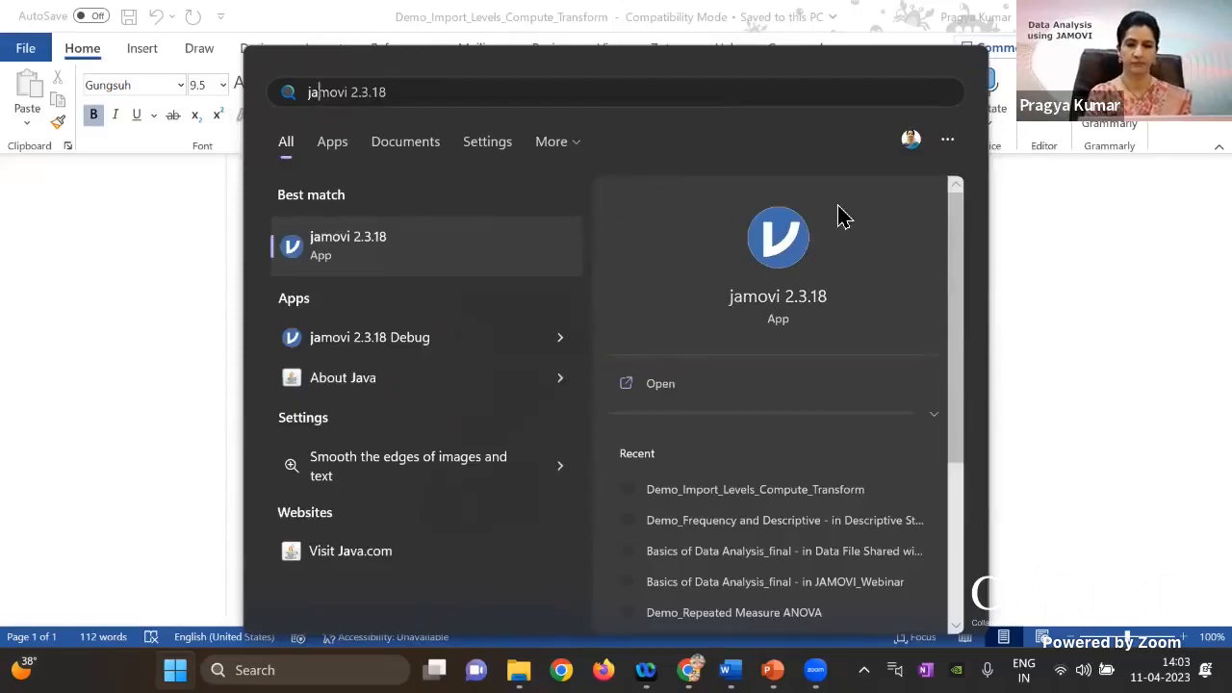
{"action": "key", "text": "Return"}
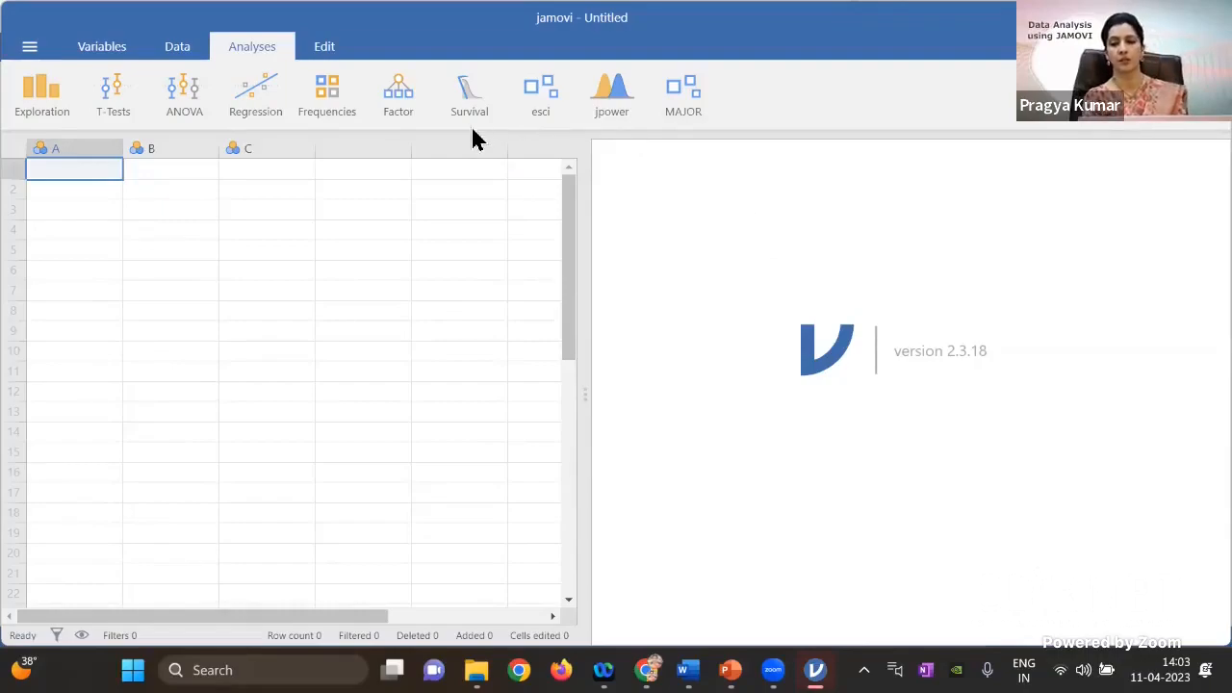
{"action": "left_click", "coordinate": [527, 275]}
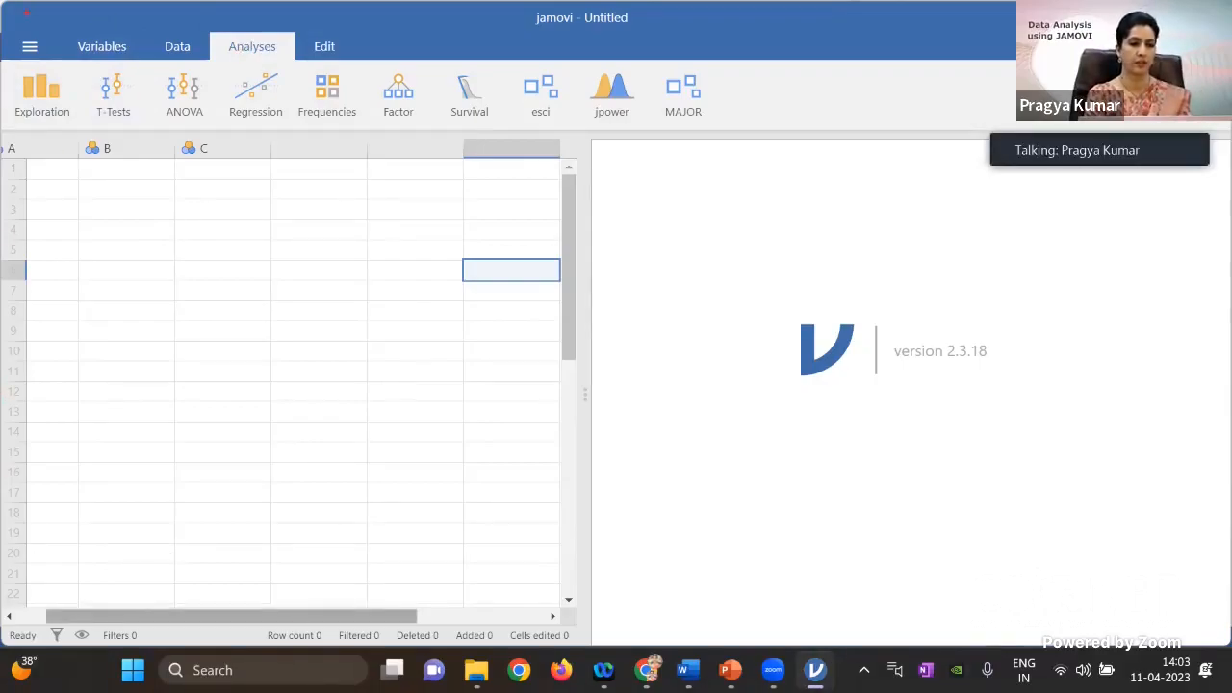
{"action": "mouse_move", "coordinate": [43, 17]}
{"action": "left_mouse_down"}
{"action": "mouse_move", "coordinate": [122, 50]}
{"action": "mouse_move", "coordinate": [334, 92]}
{"action": "mouse_move", "coordinate": [415, 73]}
{"action": "left_mouse_up"}
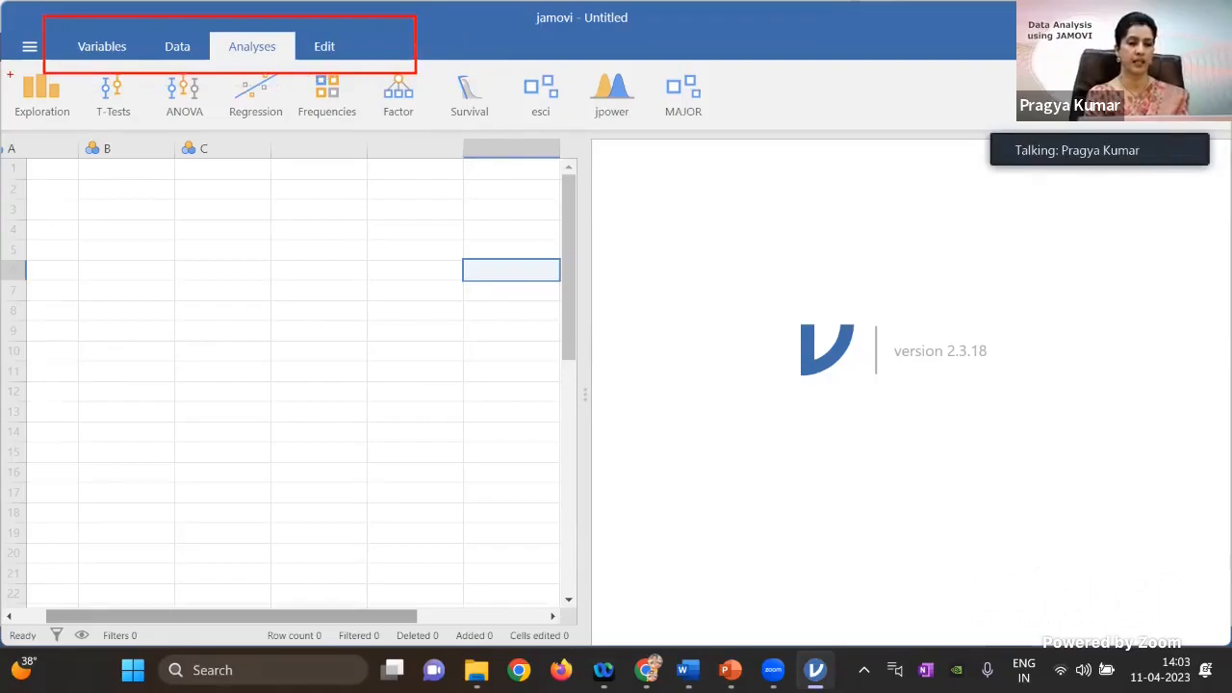
{"action": "mouse_move", "coordinate": [8, 73]}
{"action": "left_mouse_down"}
{"action": "mouse_move", "coordinate": [254, 154]}
{"action": "mouse_move", "coordinate": [419, 173]}
{"action": "mouse_move", "coordinate": [588, 138]}
{"action": "left_mouse_up"}
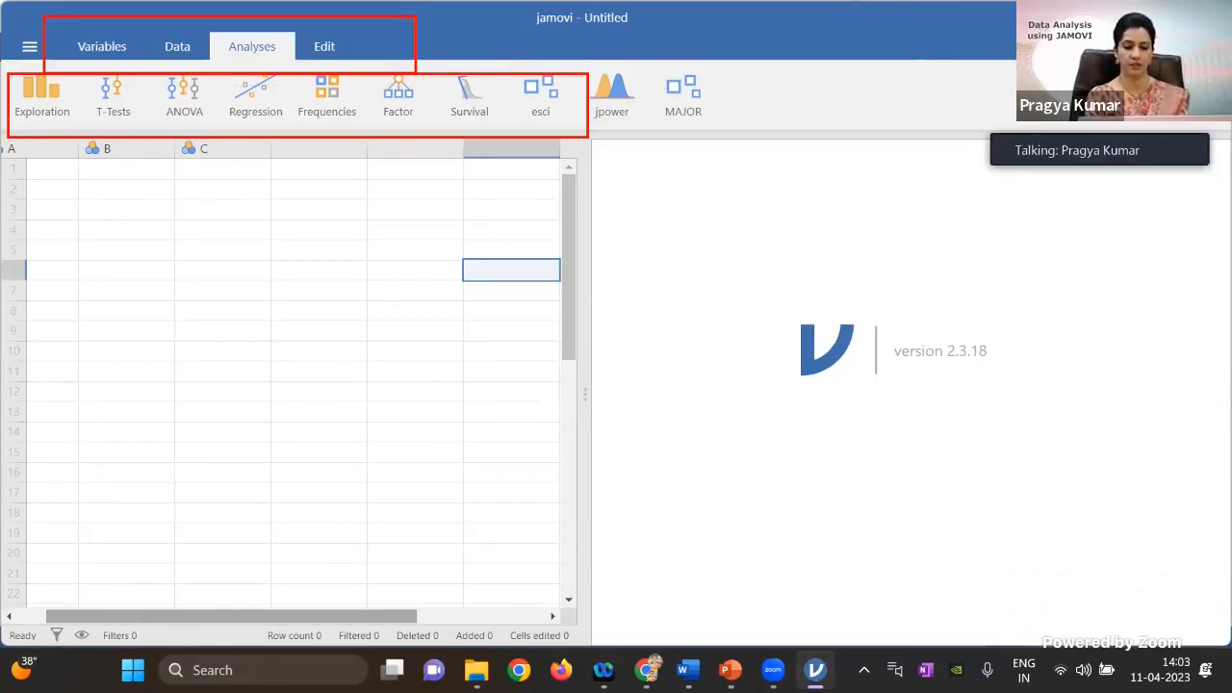
{"action": "left_click_drag", "start_coordinate": [1136, 73], "coordinate": [1229, 137]}
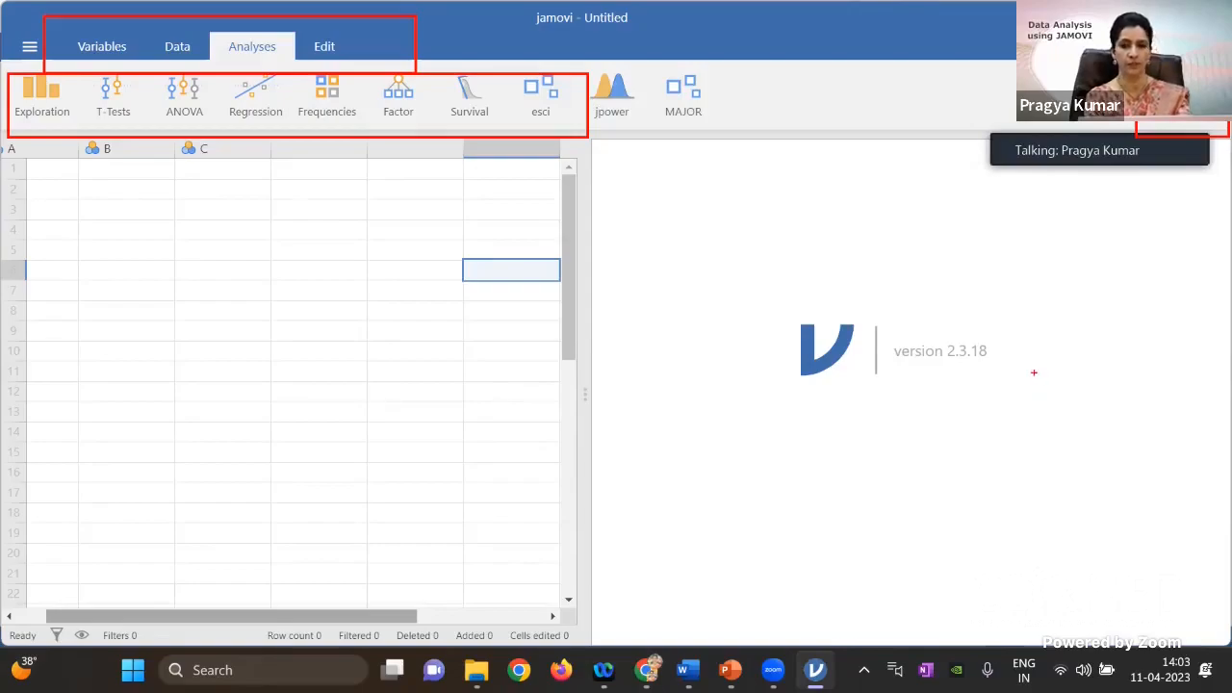
{"action": "key", "text": "Escape"}
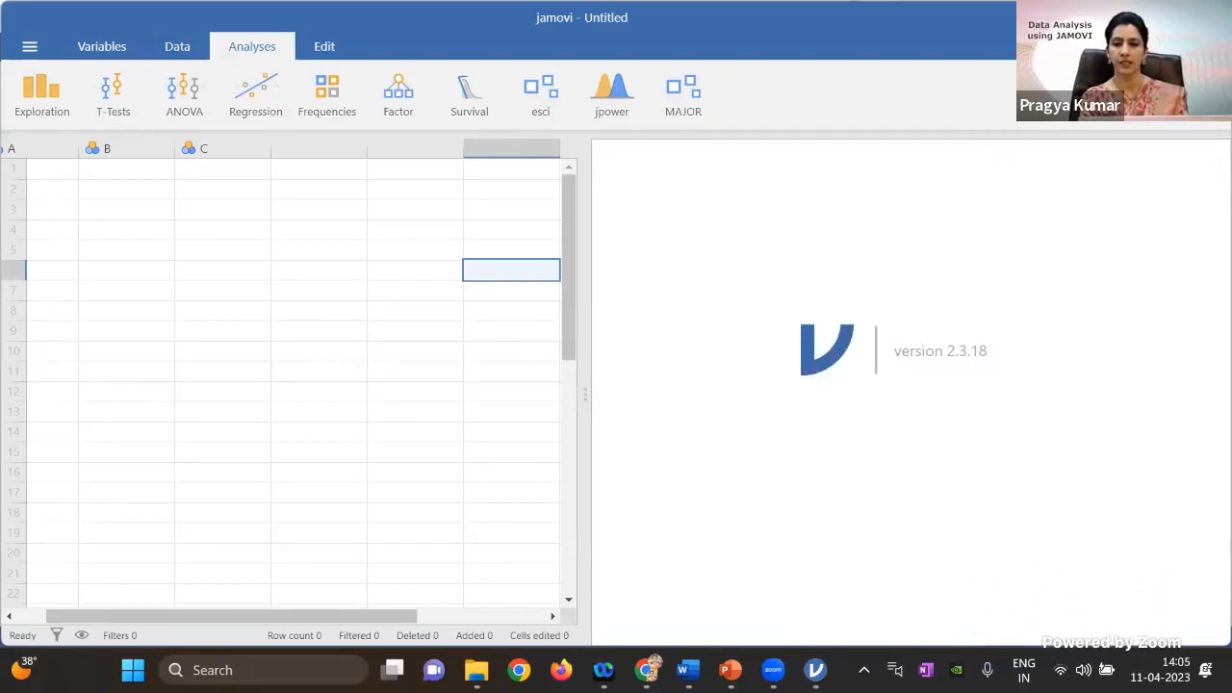
- Open the application settings and examine the available number format and p-value format options for results
{"action": "left_click", "coordinate": [1207, 46]}
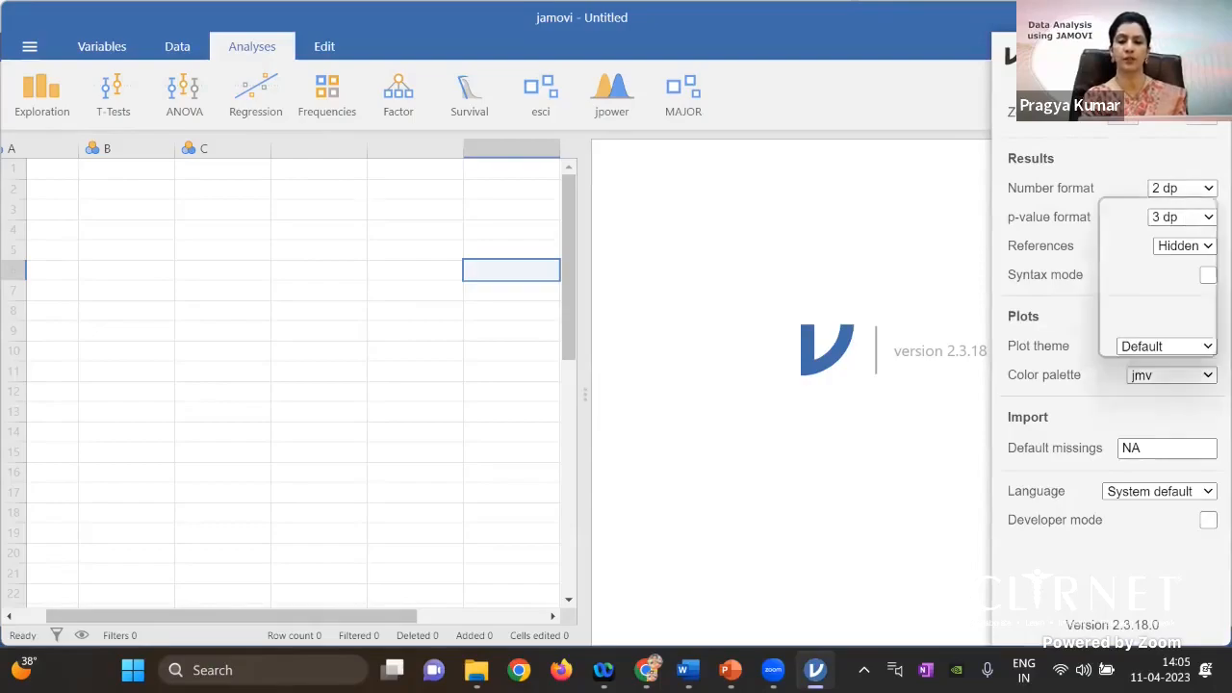
{"action": "left_click", "coordinate": [1179, 188]}
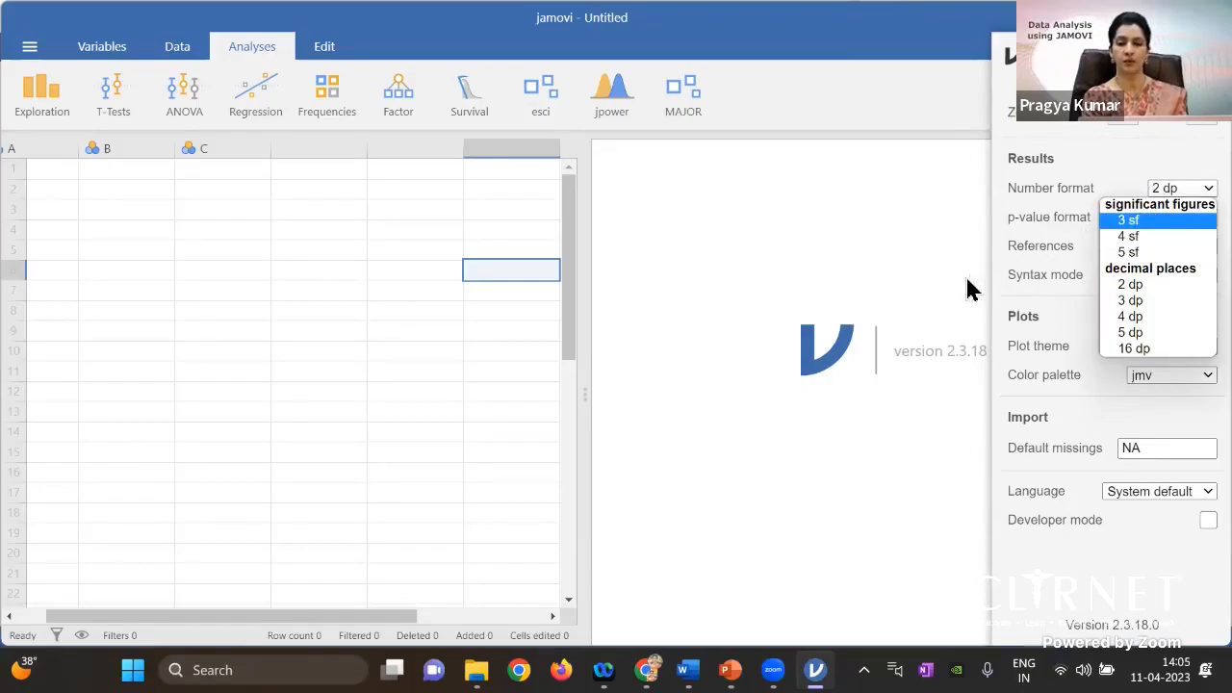
{"action": "left_click", "coordinate": [1090, 157]}
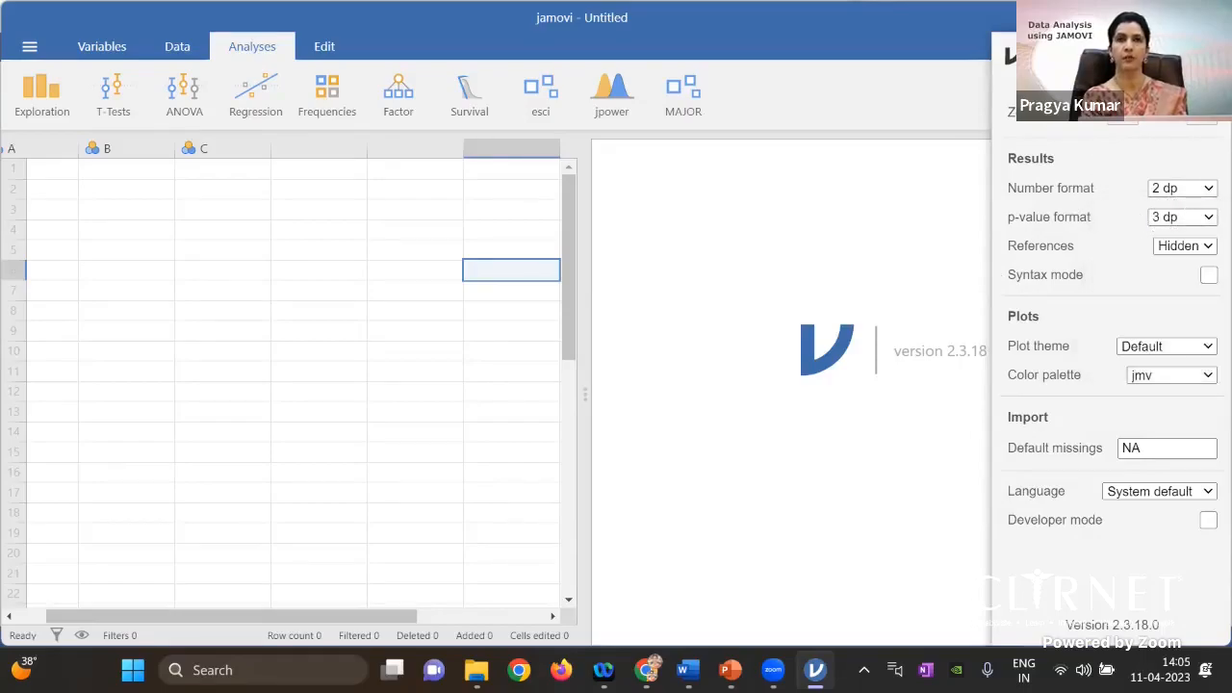
{"action": "left_click", "coordinate": [1207, 218]}
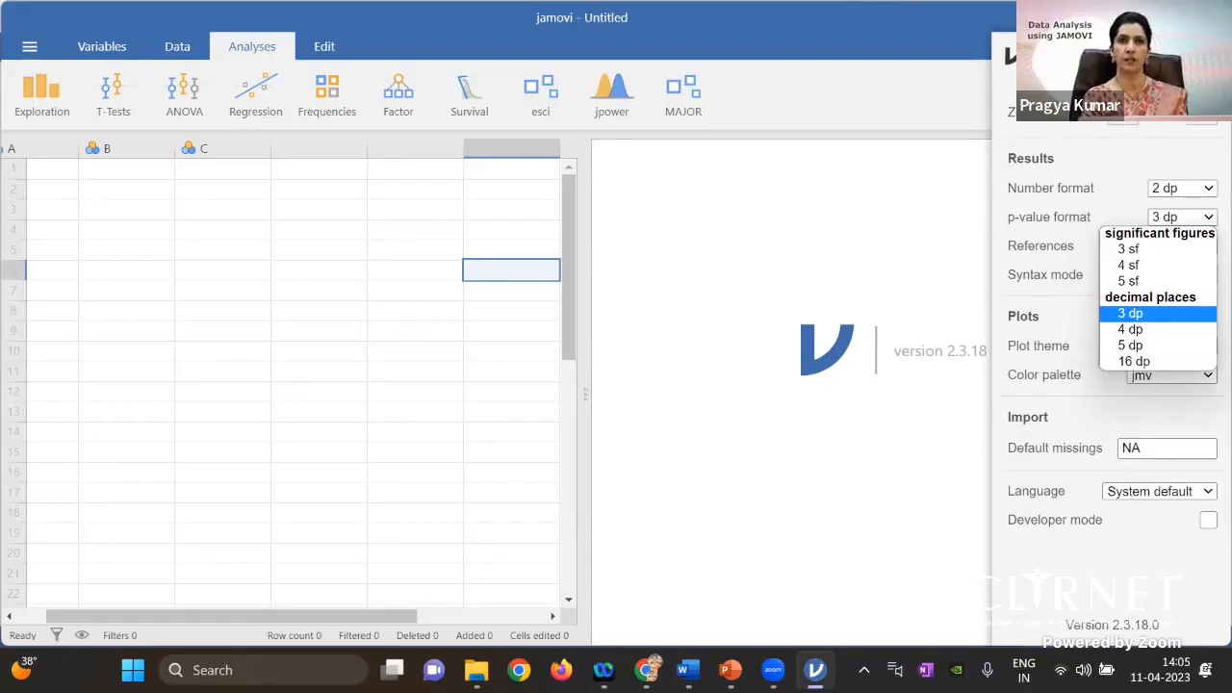
{"action": "key", "text": "Escape"}
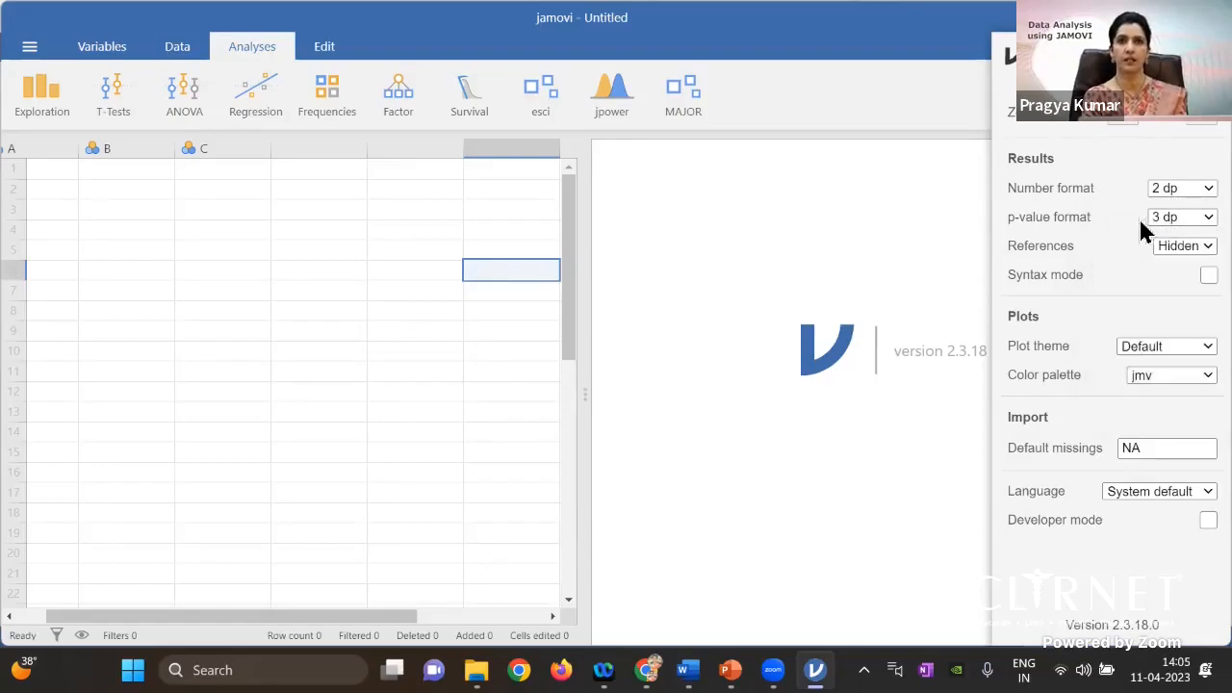
- Try the Visible option for references in the results settings, restore Hidden, and close the settings
{"action": "left_click", "coordinate": [1207, 246]}
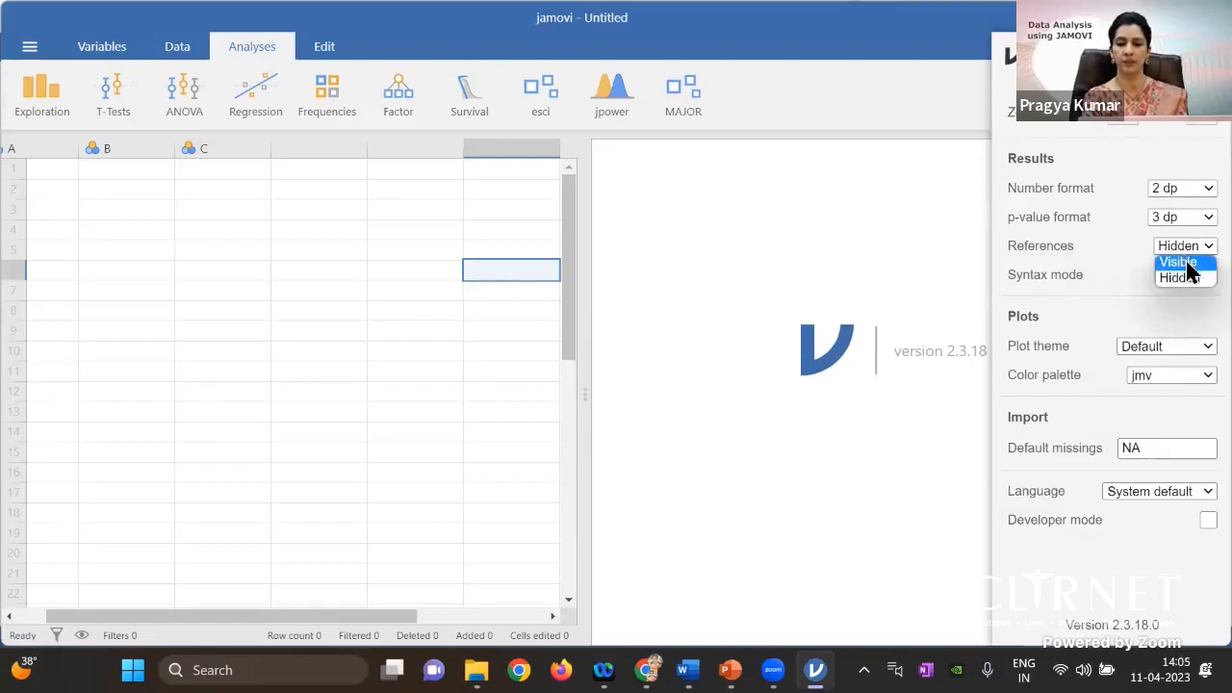
{"action": "left_click", "coordinate": [1179, 262]}
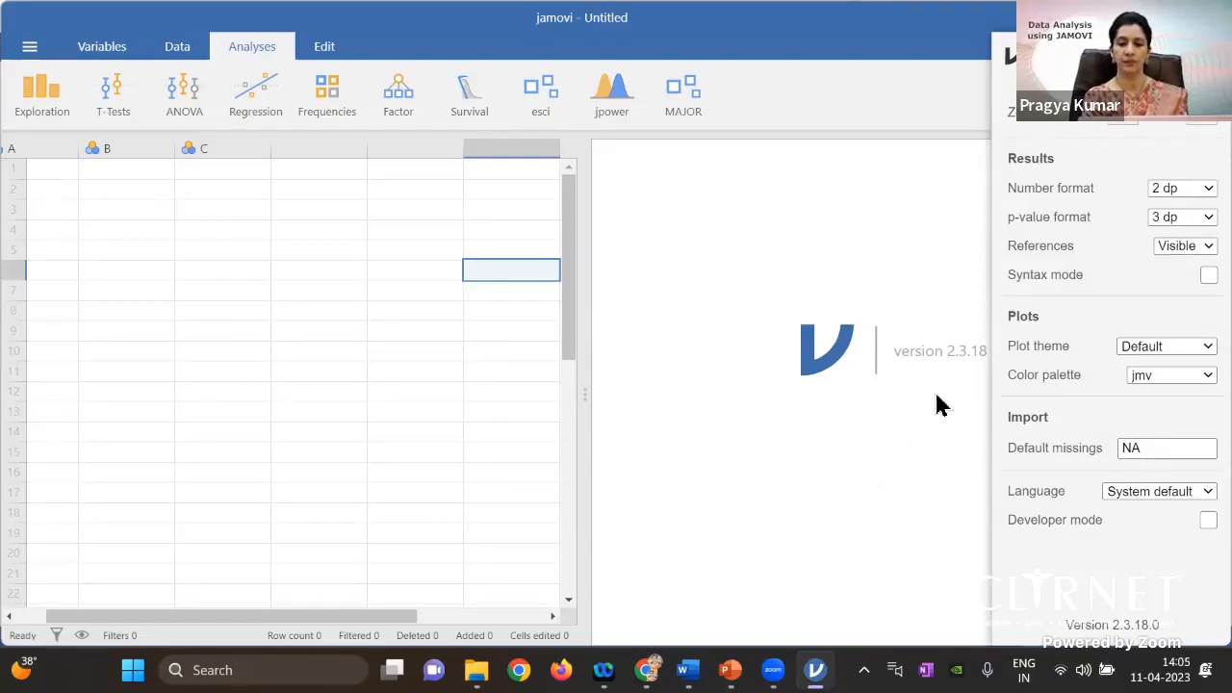
{"action": "left_click", "coordinate": [1183, 246]}
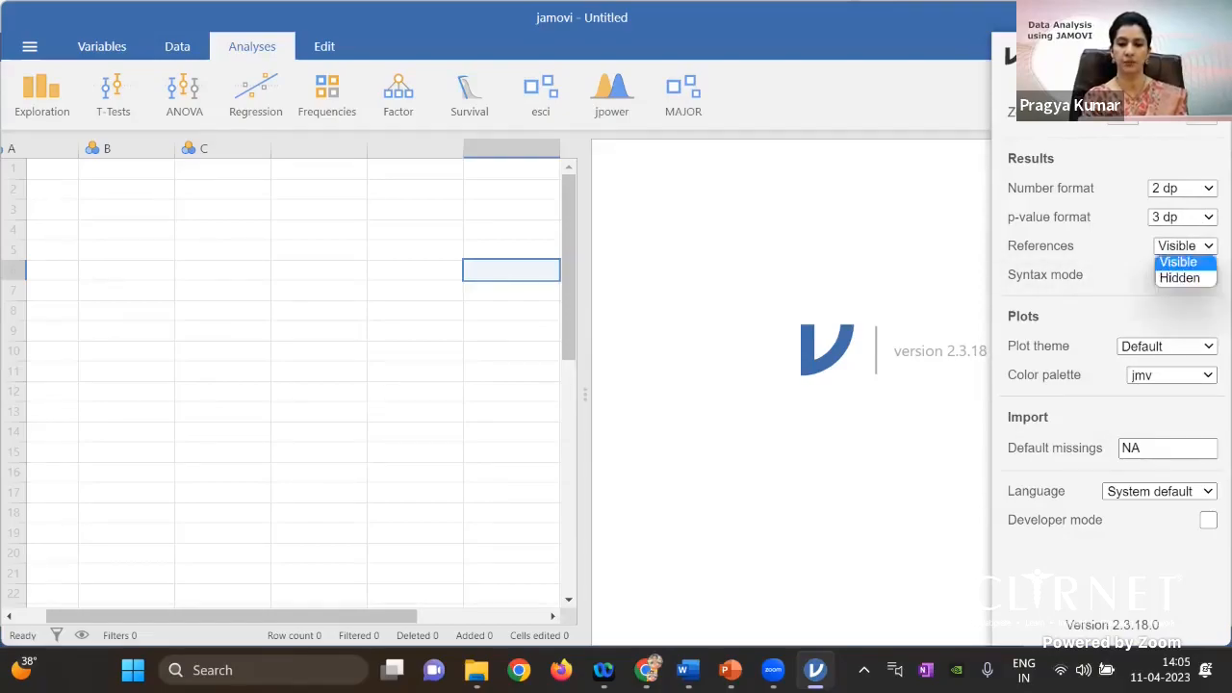
{"action": "left_click", "coordinate": [1184, 279]}
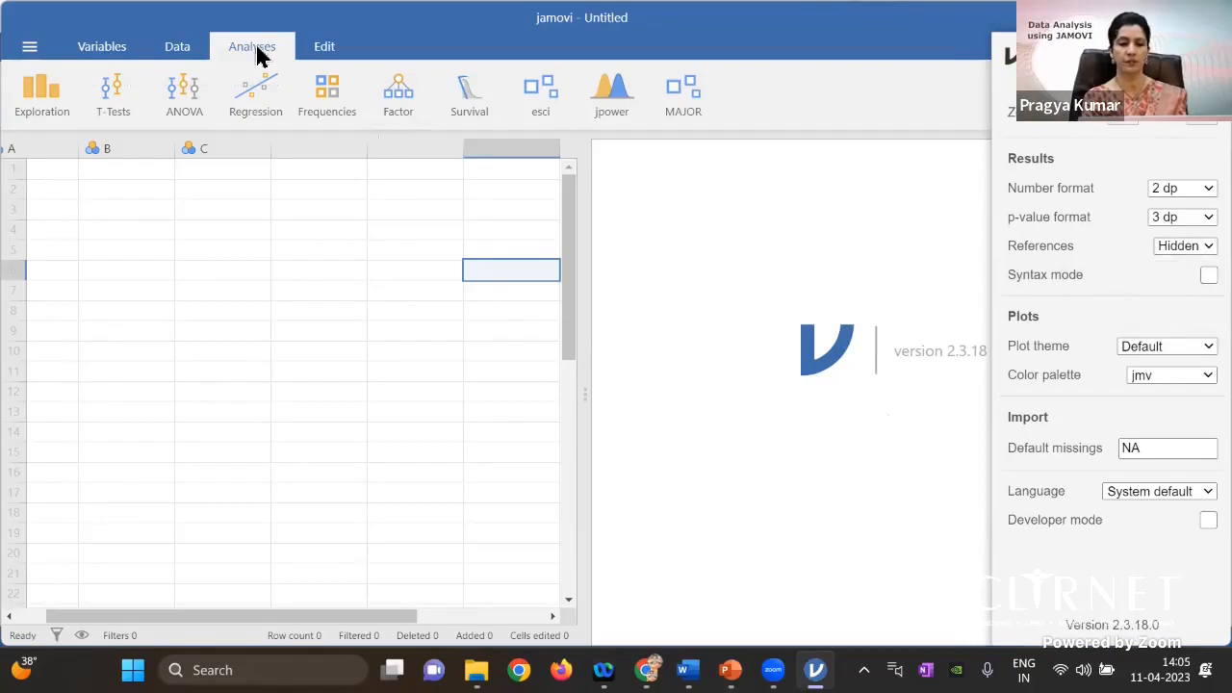
{"action": "left_click", "coordinate": [835, 268]}
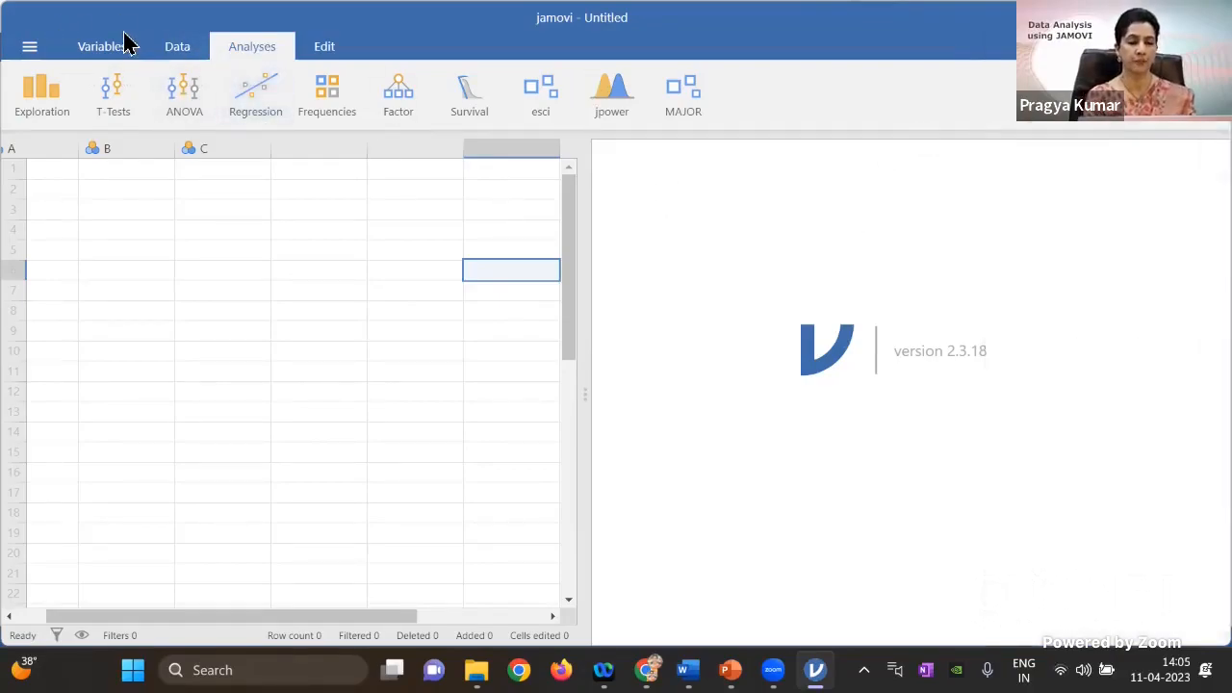
- Open the spreadsheet data file Demo_Import_Levels_Compute_Transform dated 25-04-2022 from the Descriptive Statistics folder, reviewing the supported file types
{"action": "left_click", "coordinate": [29, 50]}
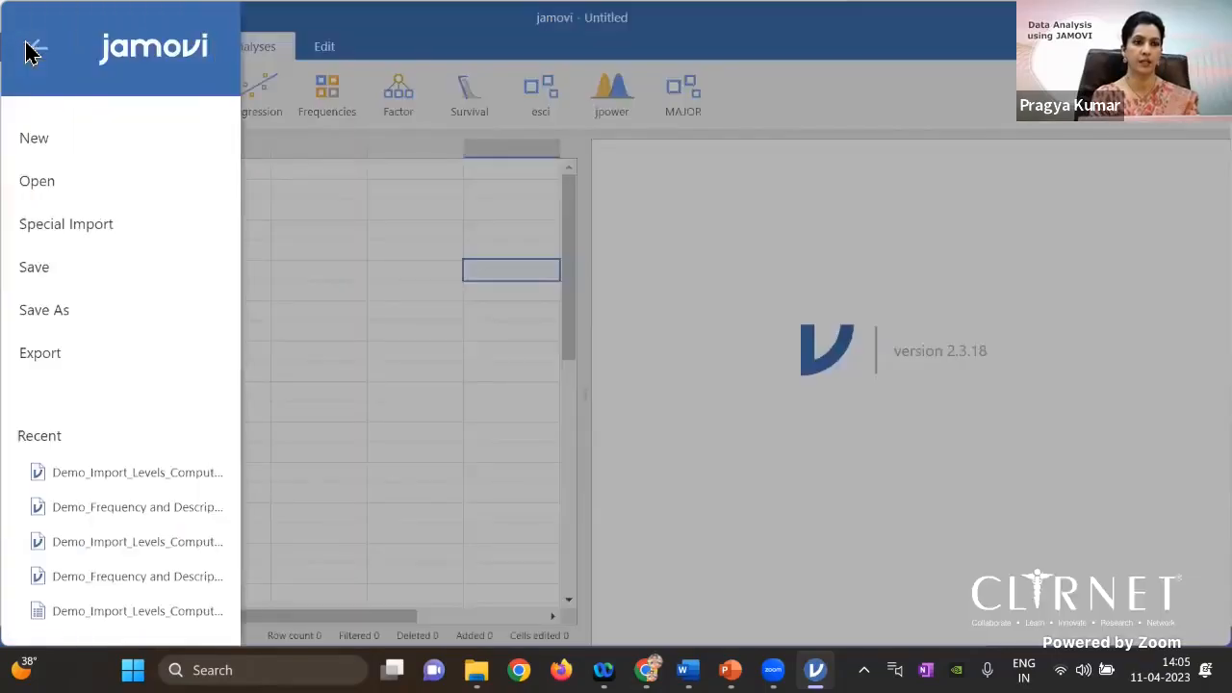
{"action": "left_click", "coordinate": [103, 189]}
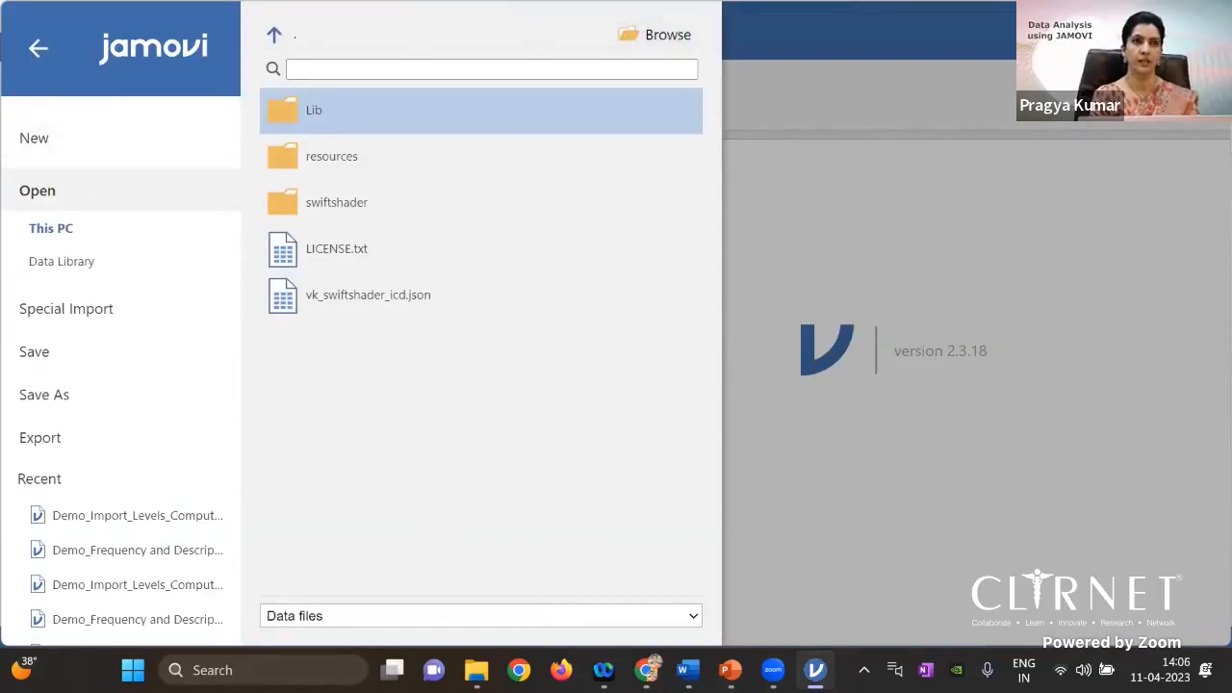
{"action": "left_click", "coordinate": [649, 43]}
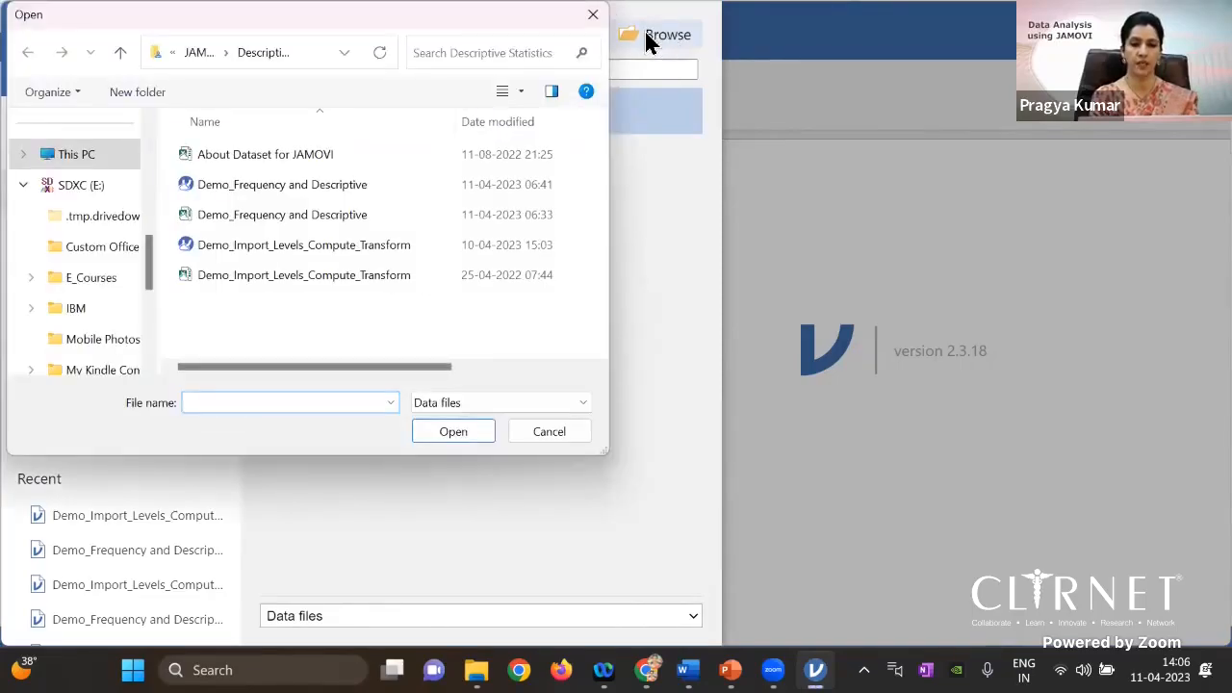
{"action": "left_click", "coordinate": [266, 278]}
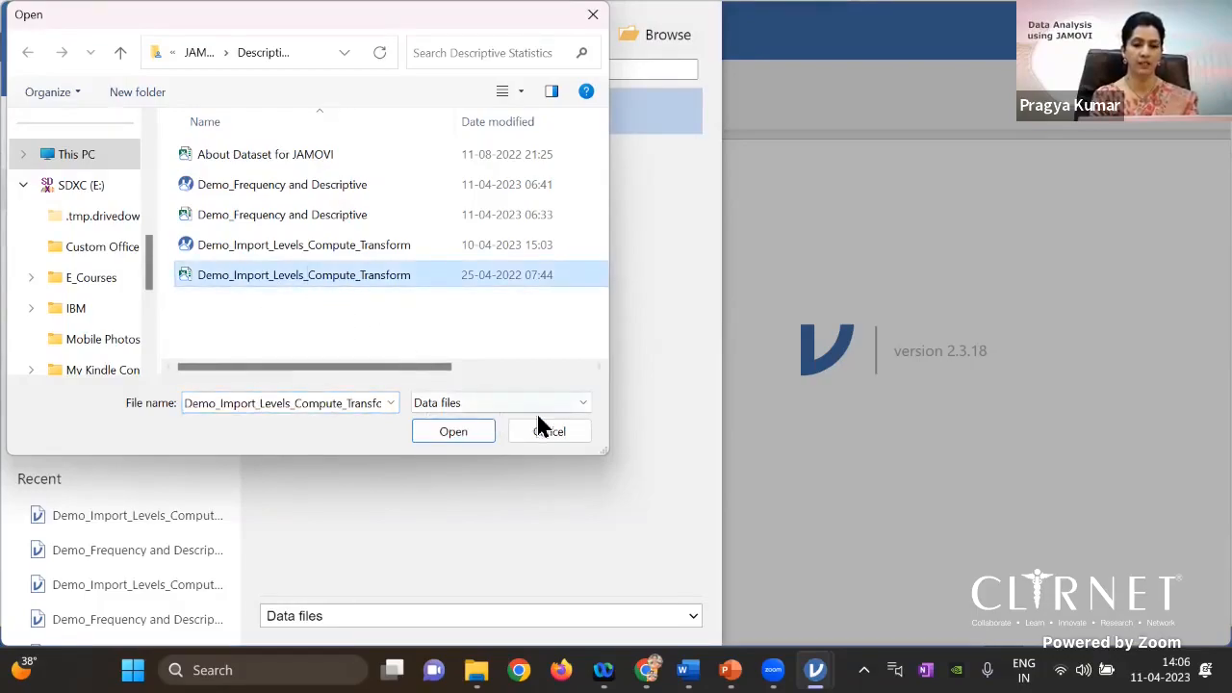
{"action": "left_click", "coordinate": [583, 404]}
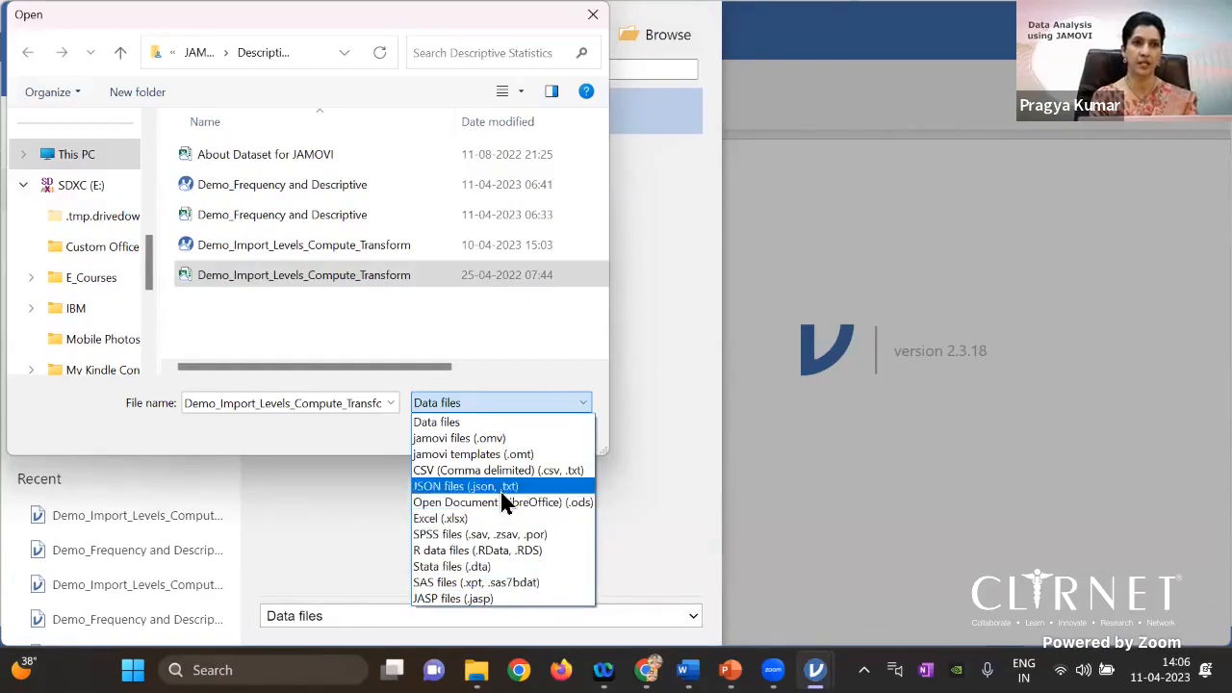
{"action": "left_click", "coordinate": [554, 383]}
{"action": "left_click", "coordinate": [473, 440]}
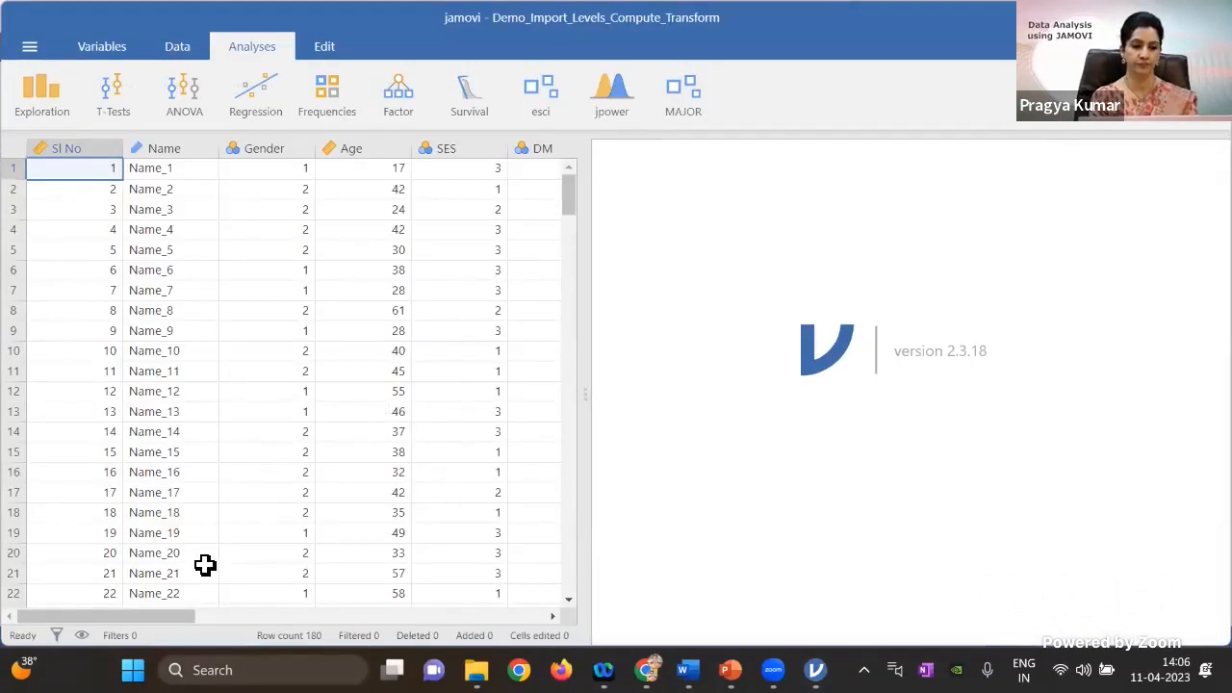
- Open the variable setup for Sl No and choose Continuous as its measure type and Integer as its data type
{"action": "left_click_drag", "start_coordinate": [184, 625], "coordinate": [189, 626]}
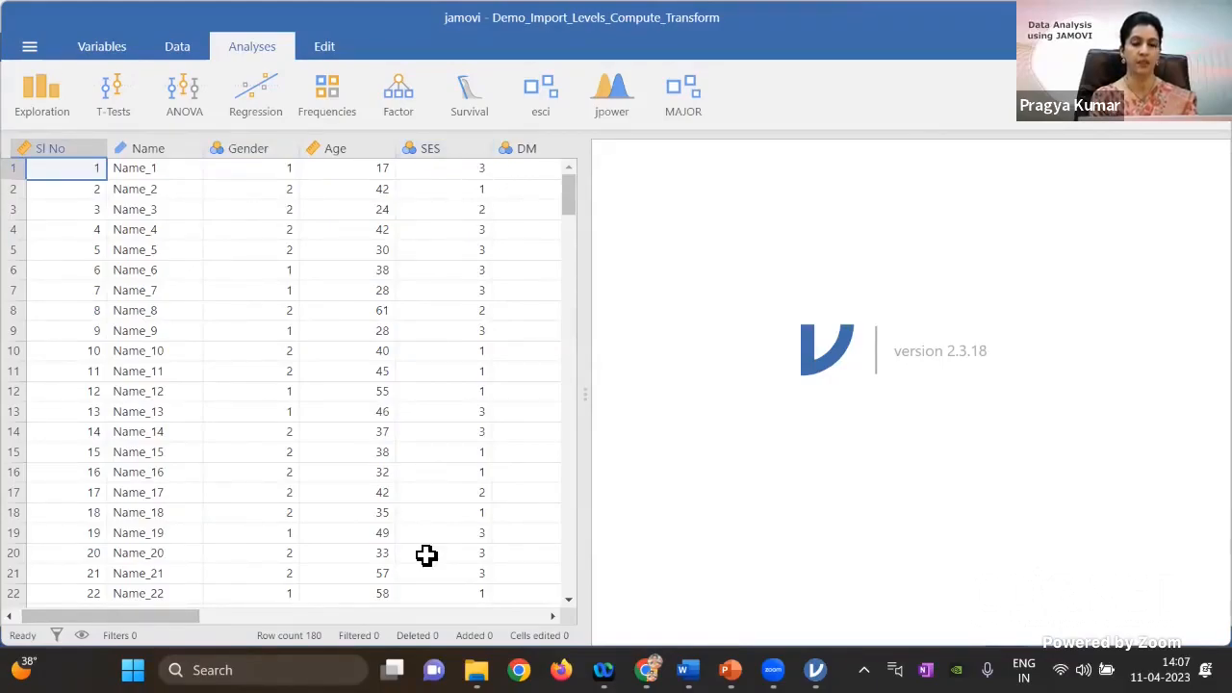
{"action": "left_click", "coordinate": [179, 48]}
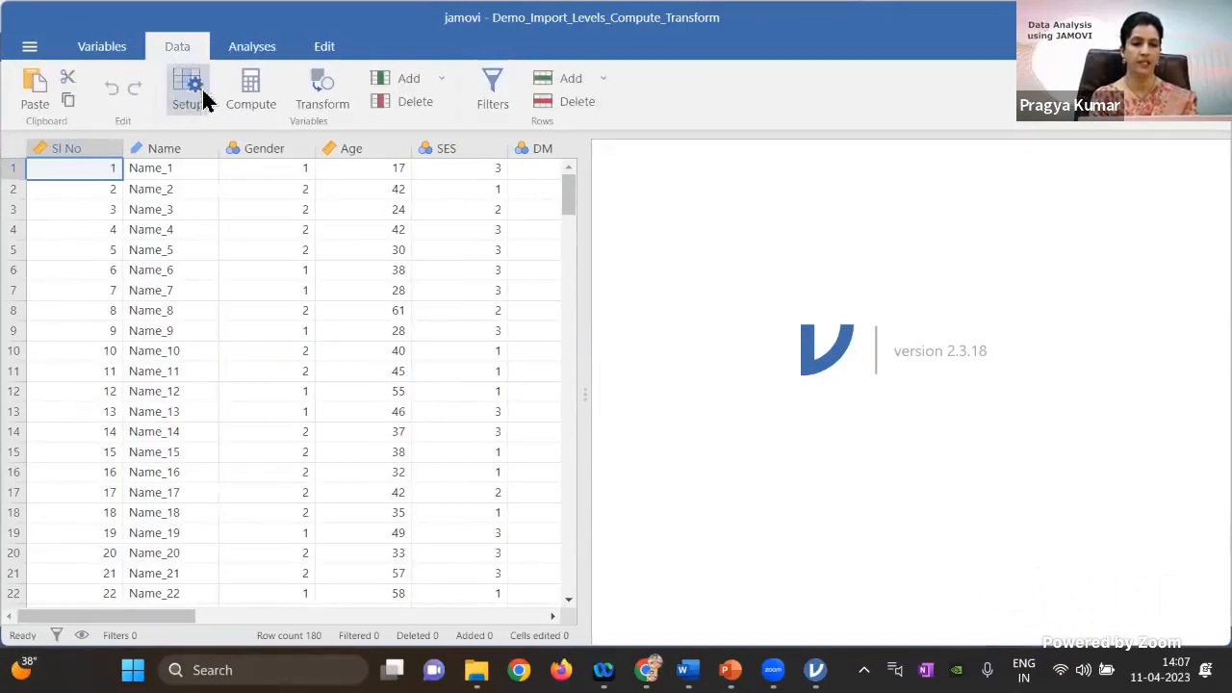
{"action": "left_click", "coordinate": [190, 91]}
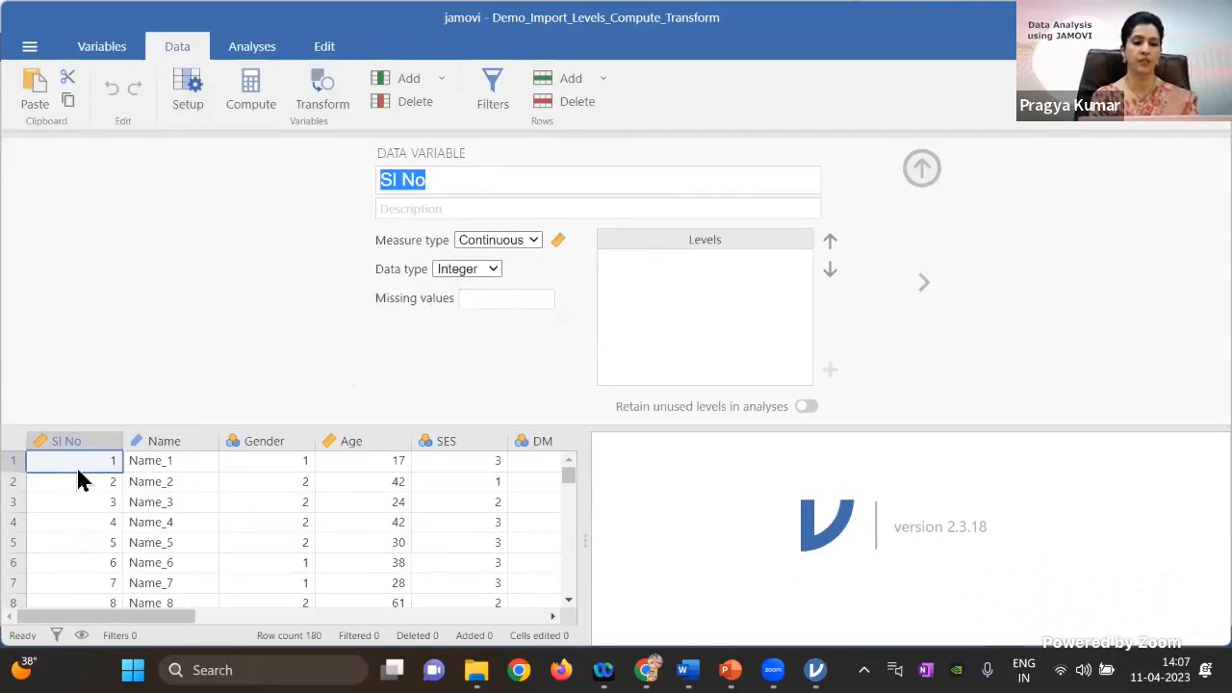
{"action": "left_click", "coordinate": [534, 242]}
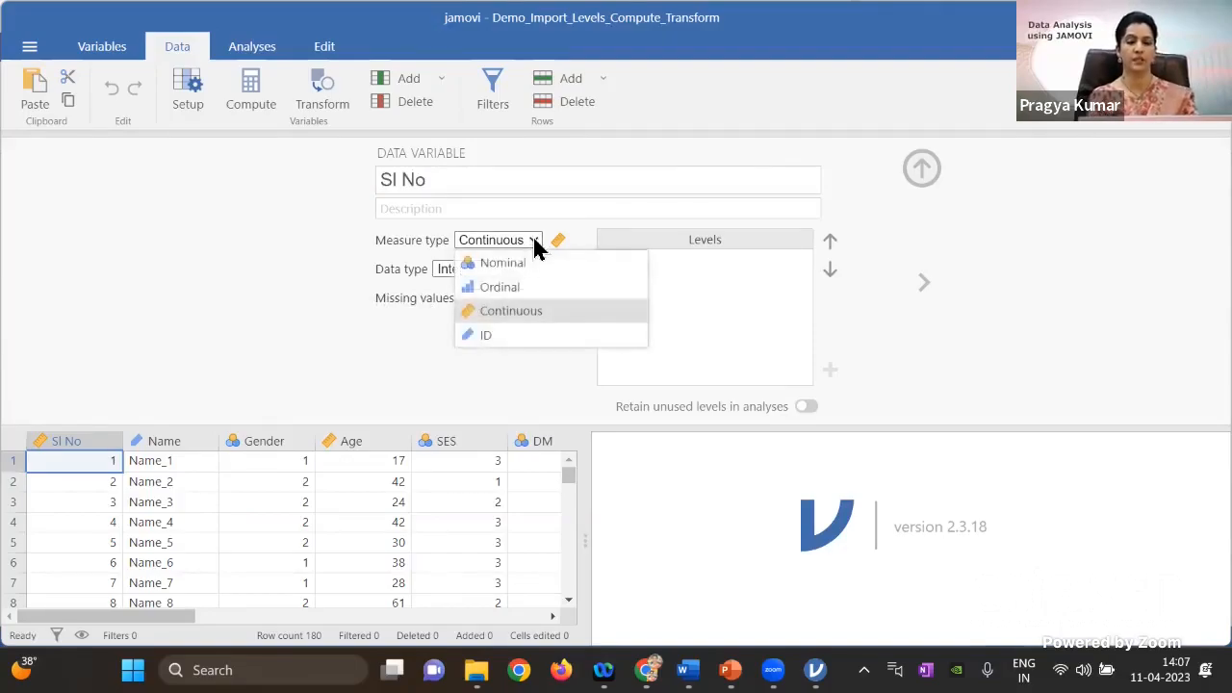
{"action": "left_click", "coordinate": [523, 316]}
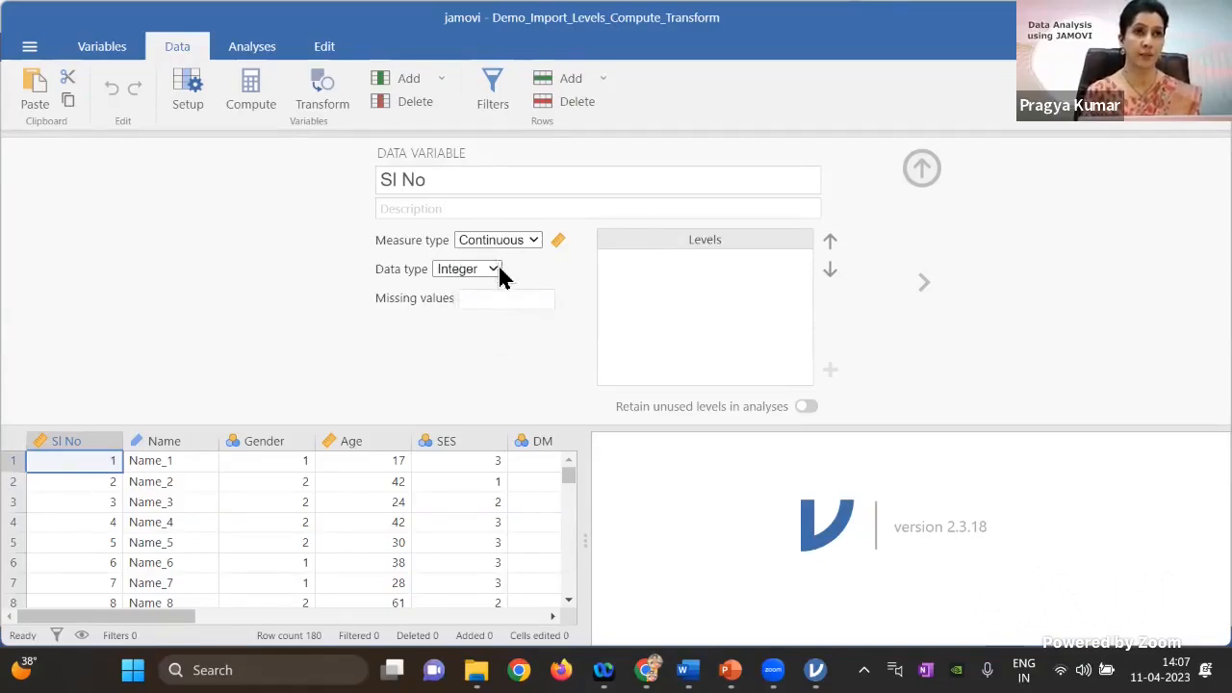
{"action": "left_click", "coordinate": [497, 272]}
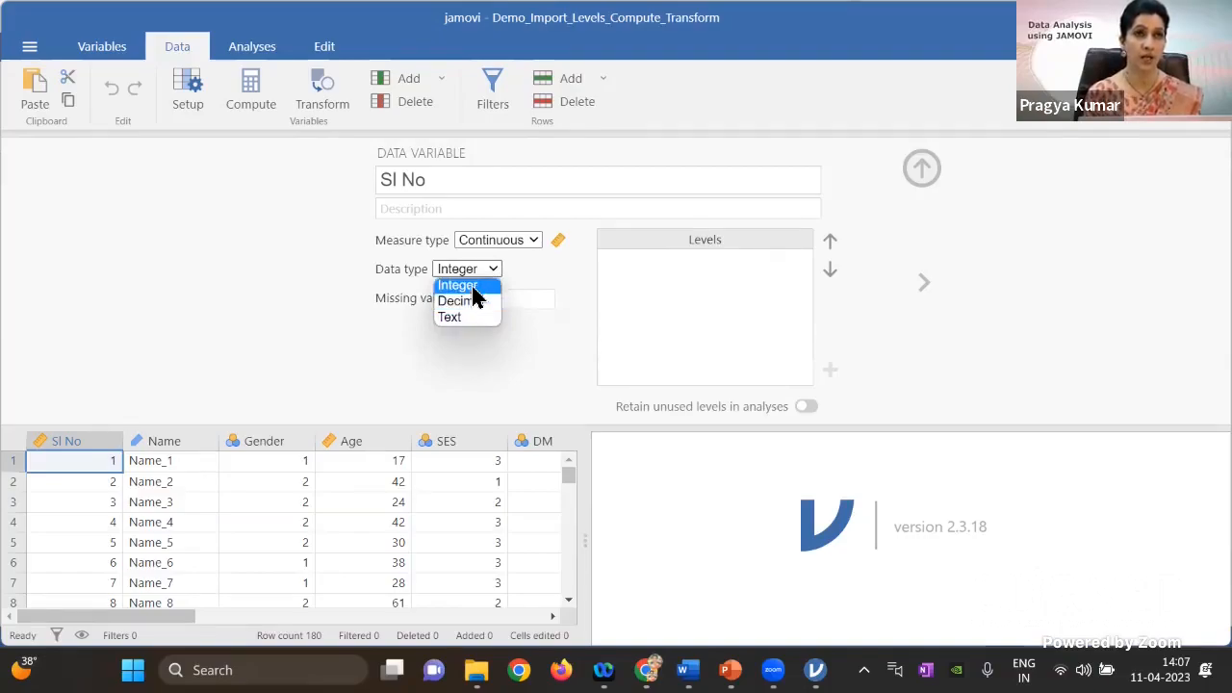
{"action": "left_click", "coordinate": [473, 287]}
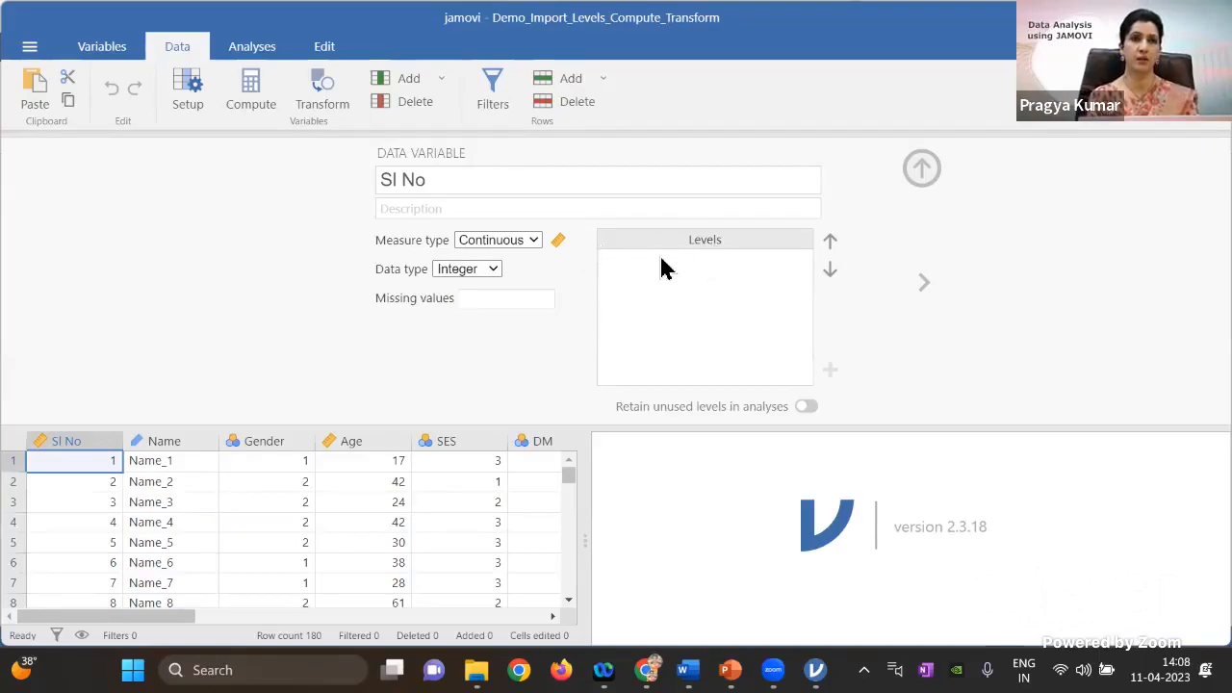
- Review the setup of the Name variable and the data type options available for Gender
{"action": "left_click", "coordinate": [921, 286]}
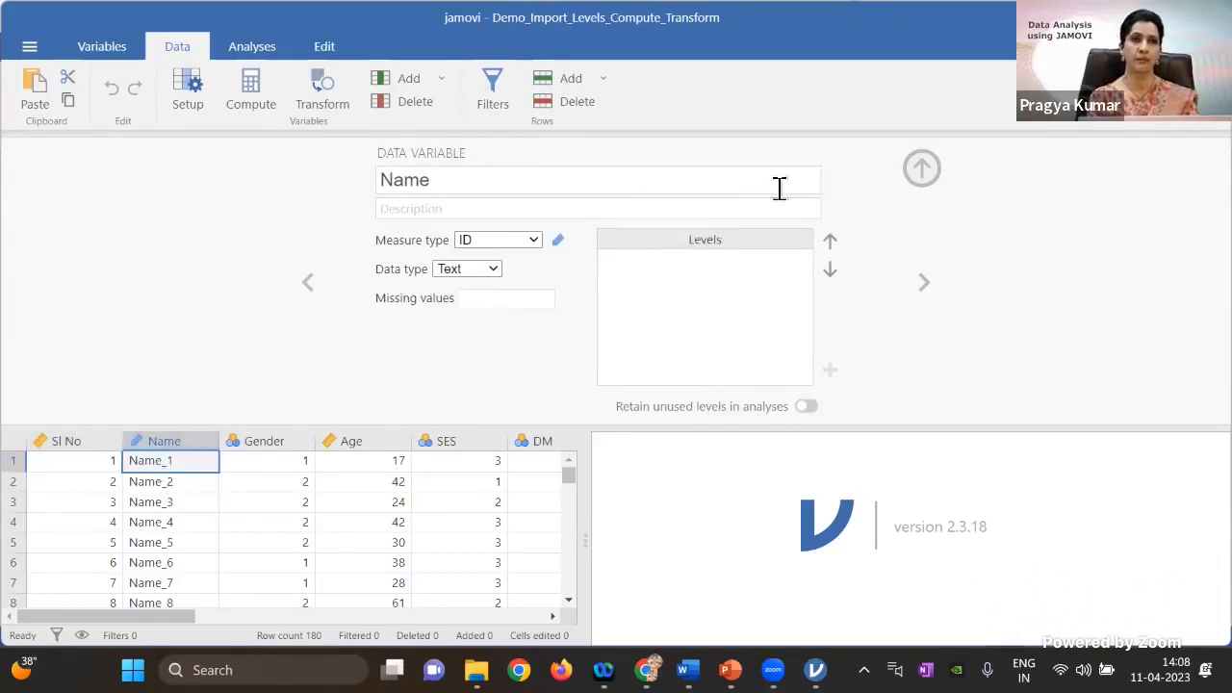
{"action": "left_click", "coordinate": [929, 291]}
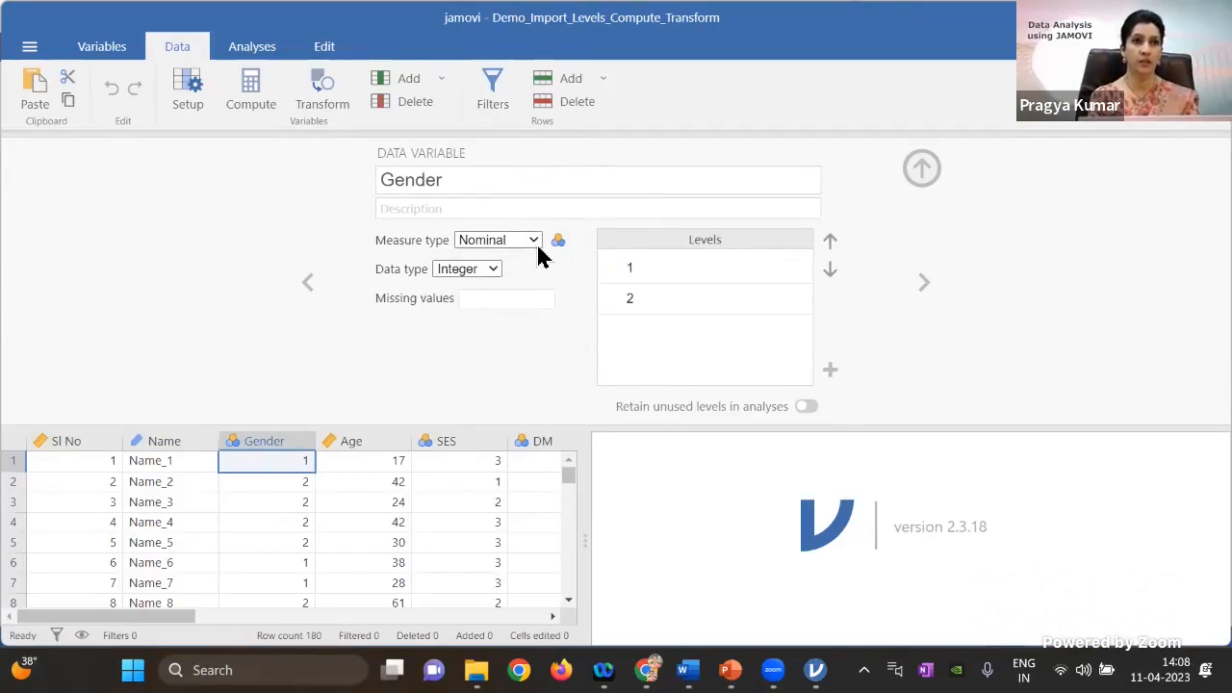
{"action": "left_click", "coordinate": [492, 271]}
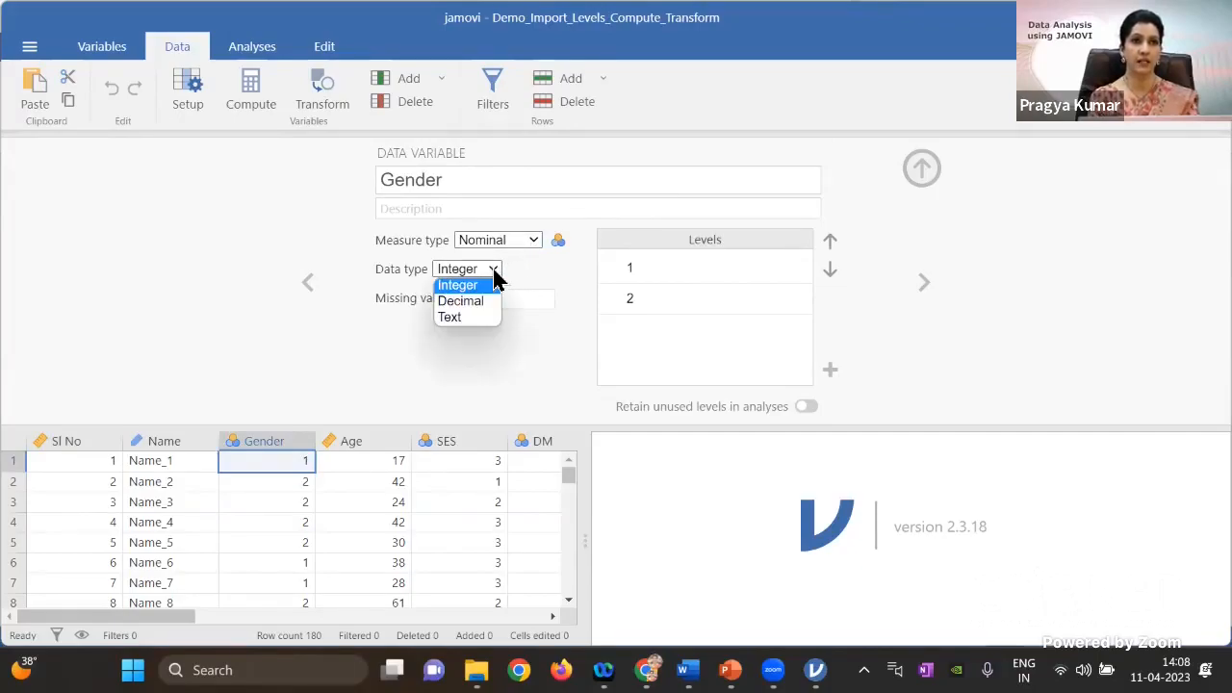
{"action": "left_click", "coordinate": [493, 272]}
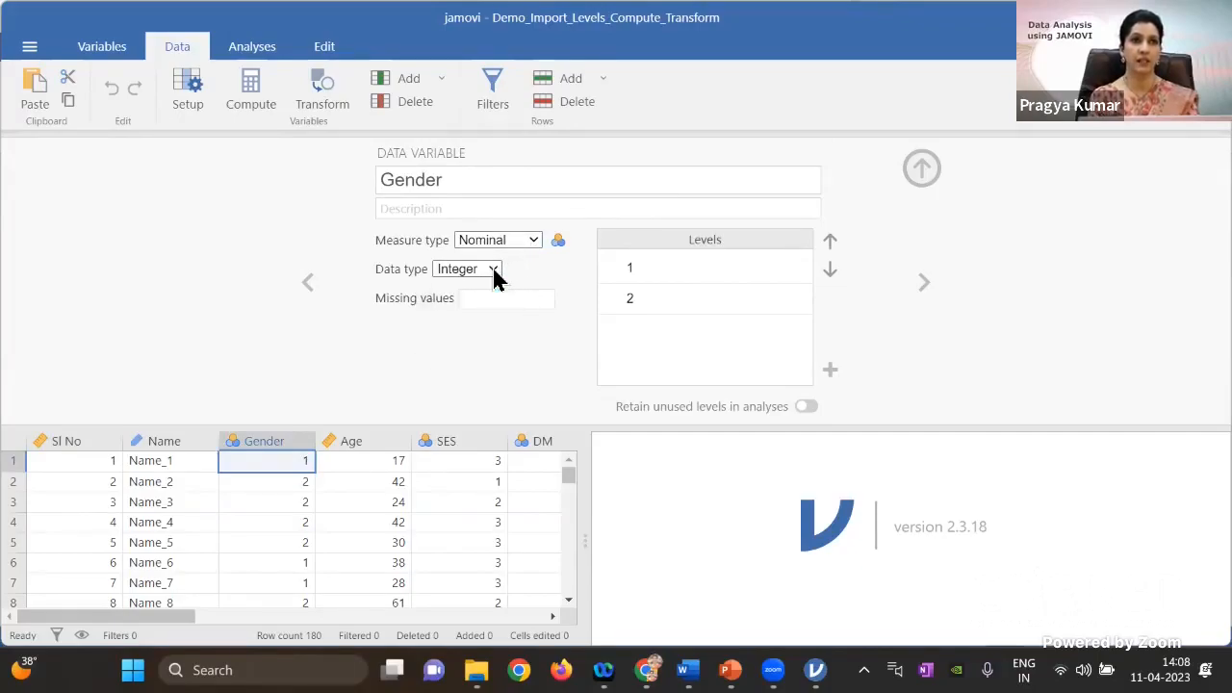
- Label the Gender variable's level 1 as female and level 2 as male
{"action": "left_click", "coordinate": [632, 271]}
{"action": "double_click", "coordinate": [670, 273]}
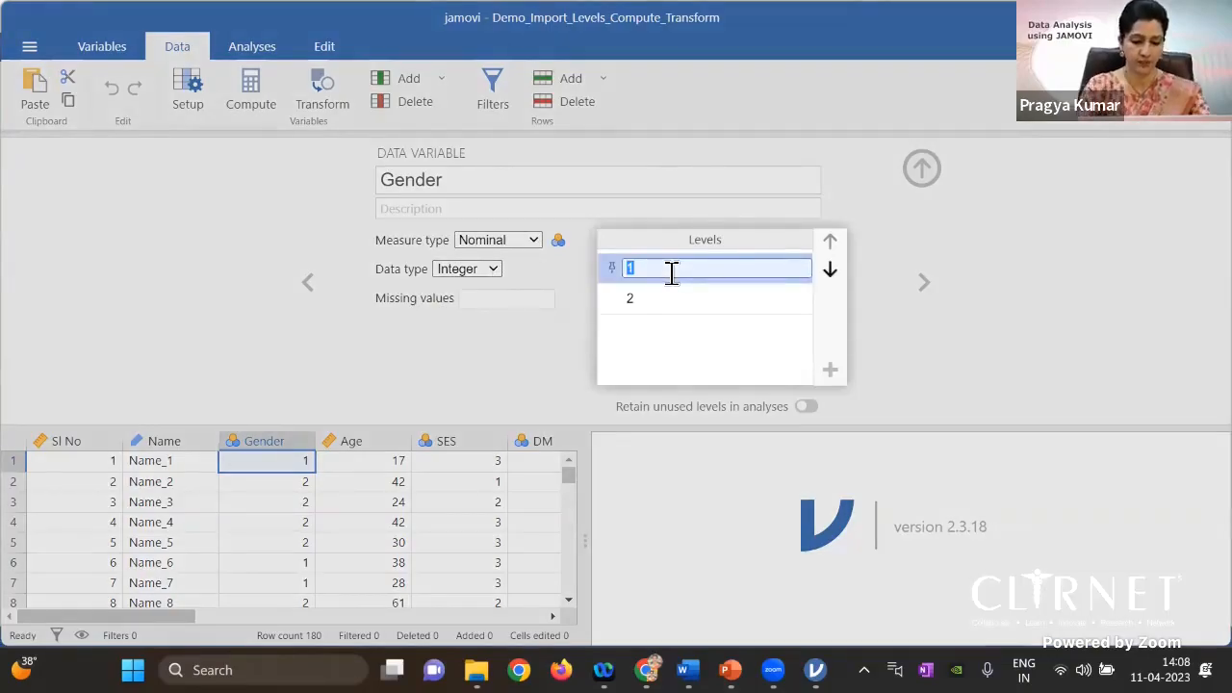
{"action": "type", "text": "feamle"}
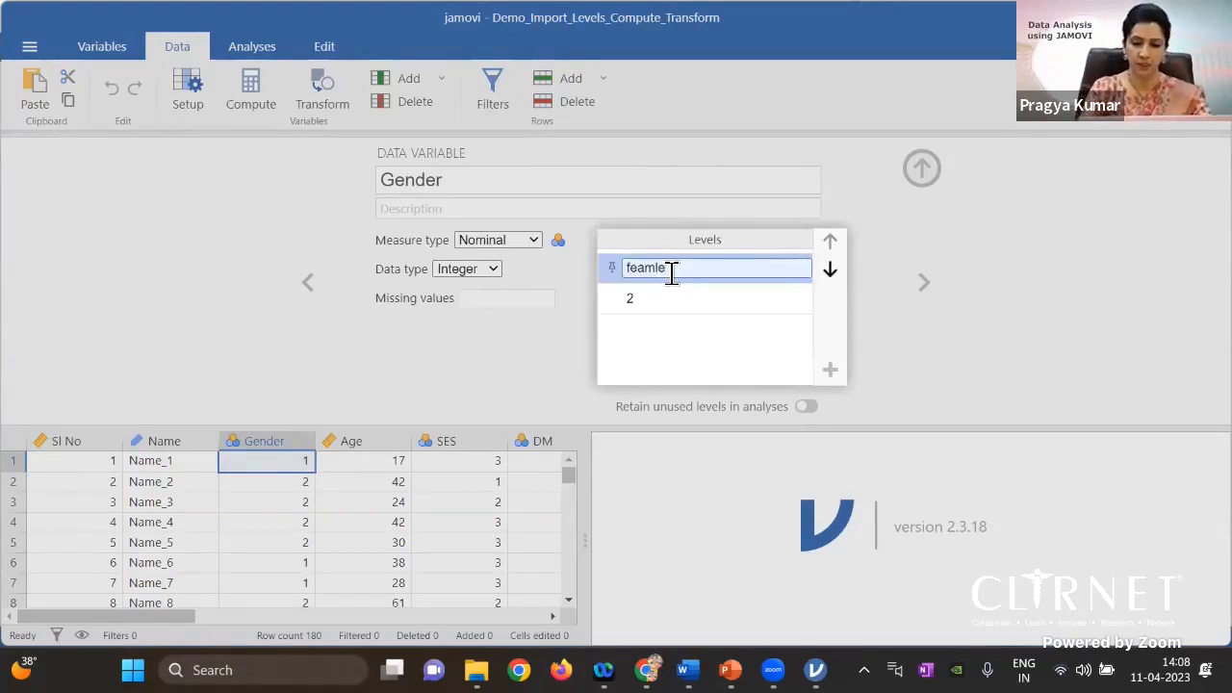
{"action": "key", "text": "BackSpace"}
{"action": "key", "text": "BackSpace"}
{"action": "type", "text": "m"}
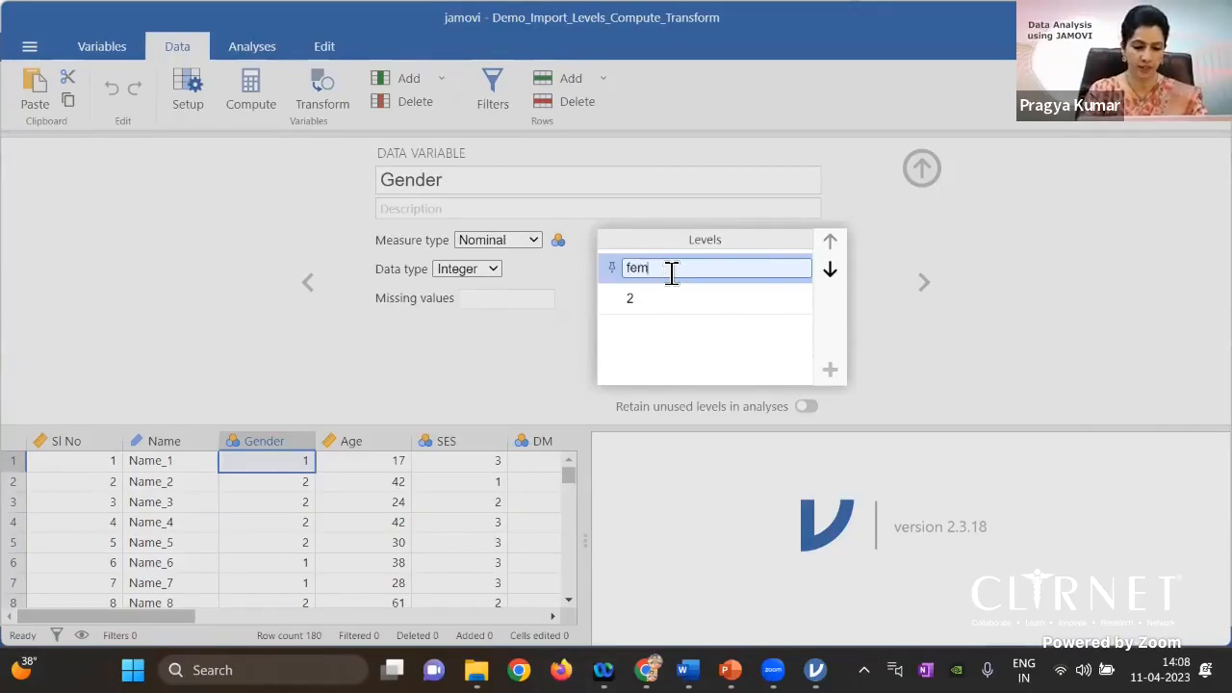
{"action": "type", "text": "ale"}
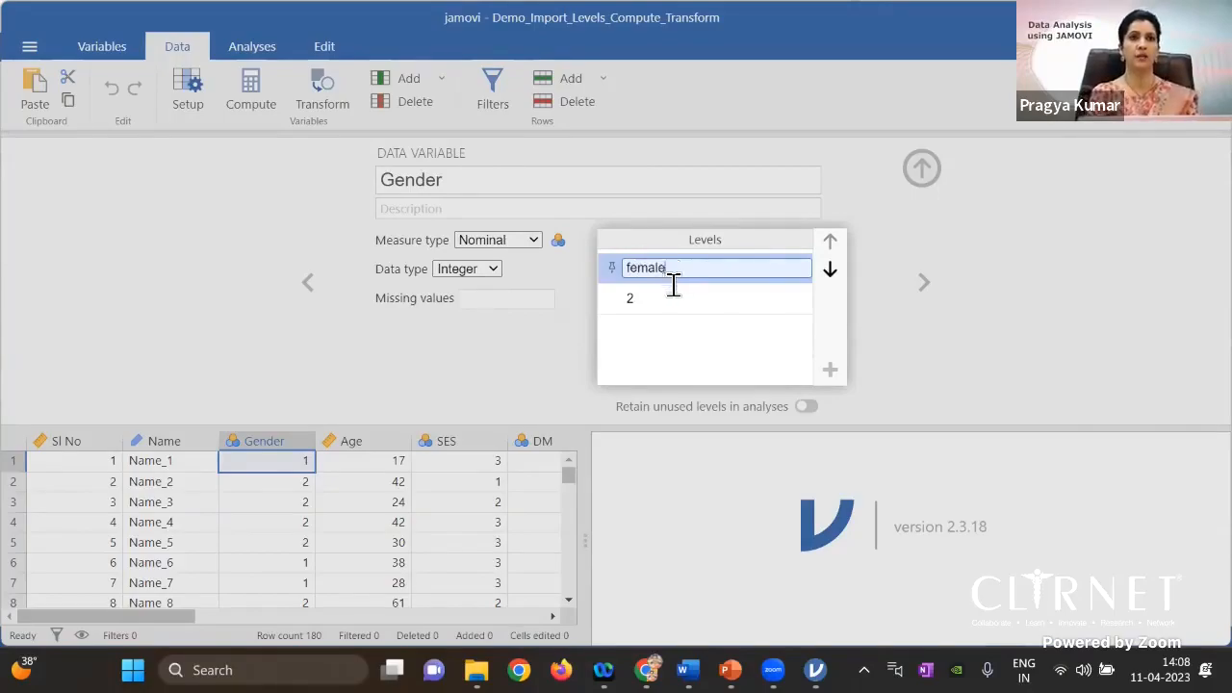
{"action": "left_click", "coordinate": [668, 300]}
{"action": "left_click", "coordinate": [666, 306]}
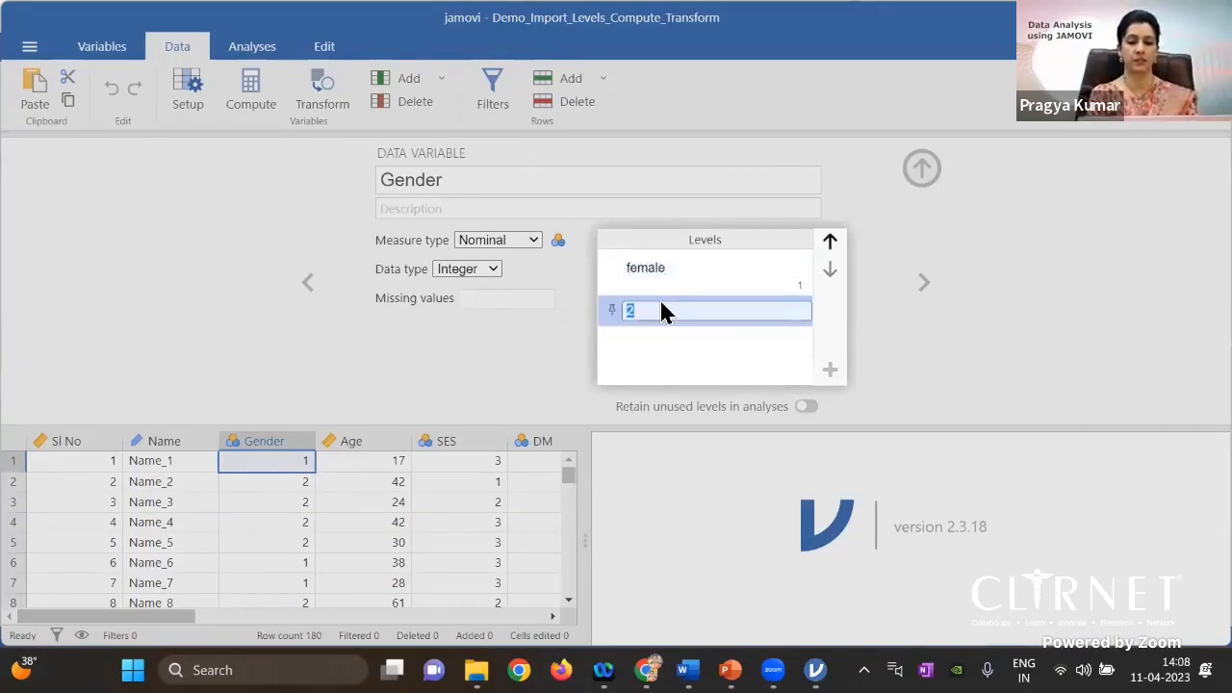
{"action": "type", "text": "male"}
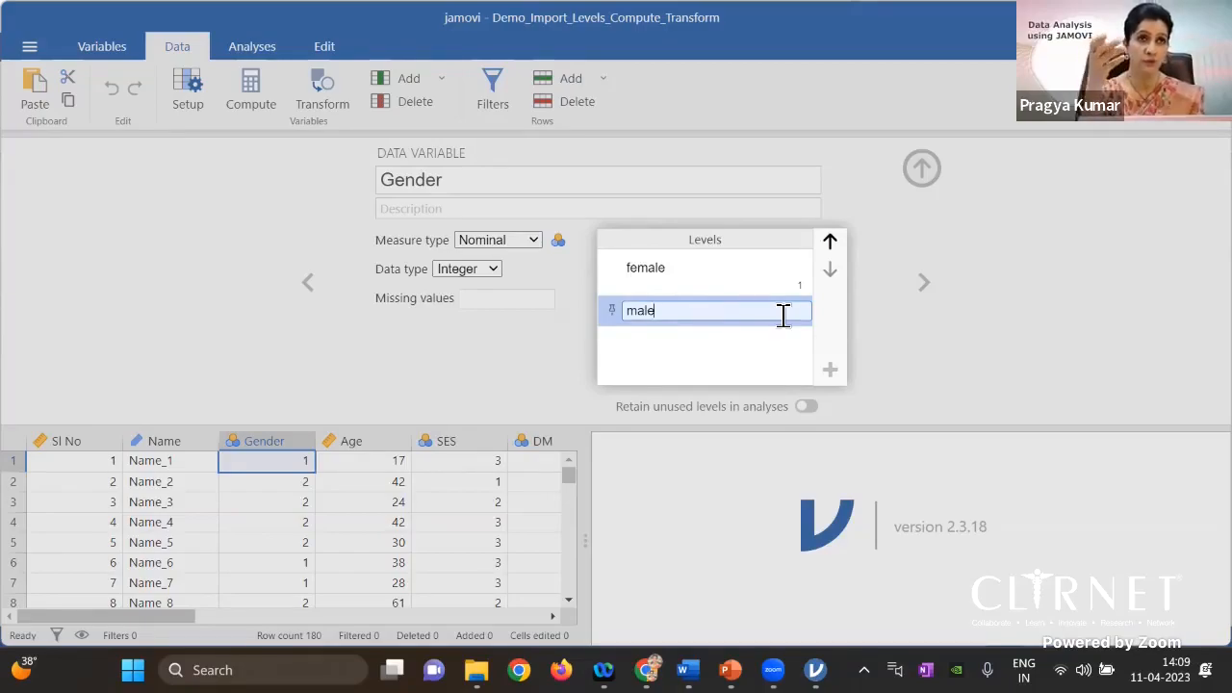
{"action": "left_click", "coordinate": [962, 371]}
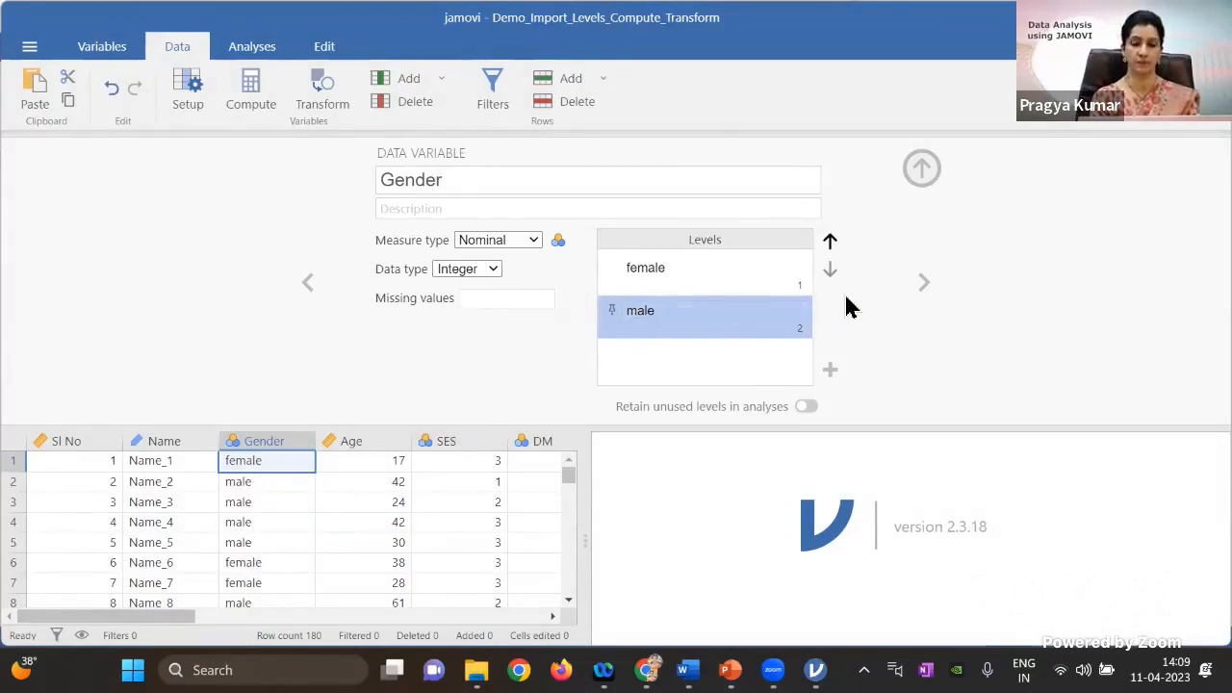
- Go past Age to the SES variable and set its measure type to Ordinal
{"action": "left_click", "coordinate": [921, 284]}
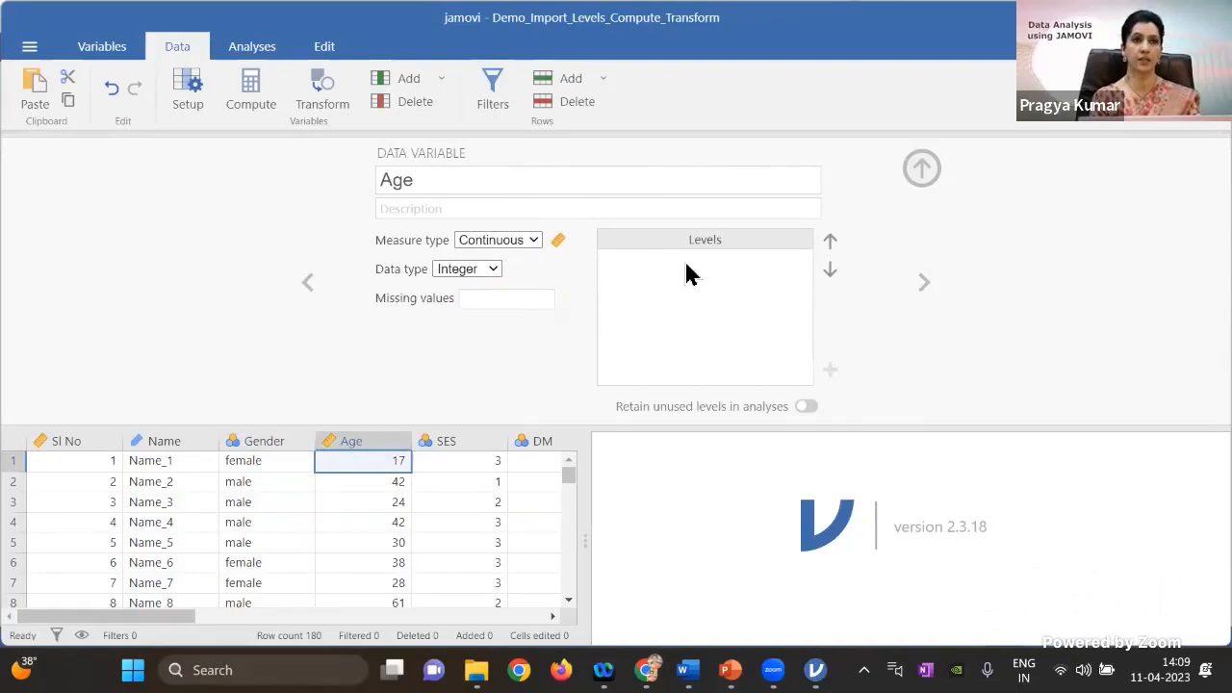
{"action": "left_click", "coordinate": [922, 284]}
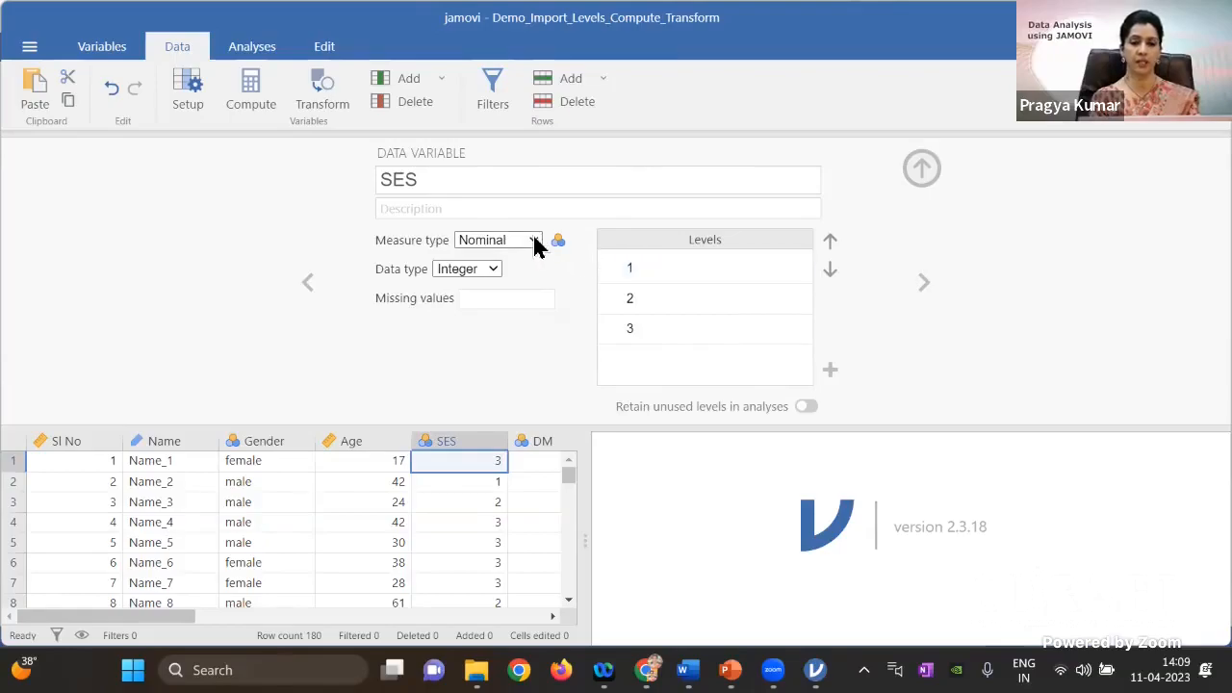
{"action": "left_click", "coordinate": [536, 243]}
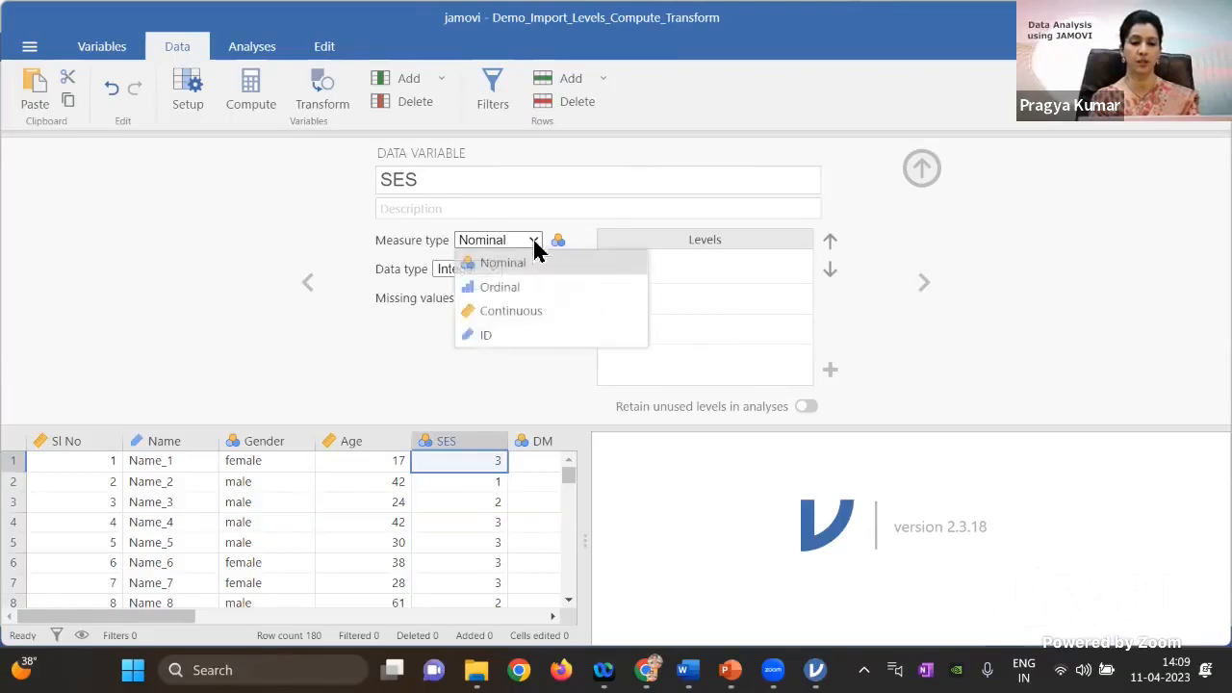
{"action": "left_click", "coordinate": [525, 287]}
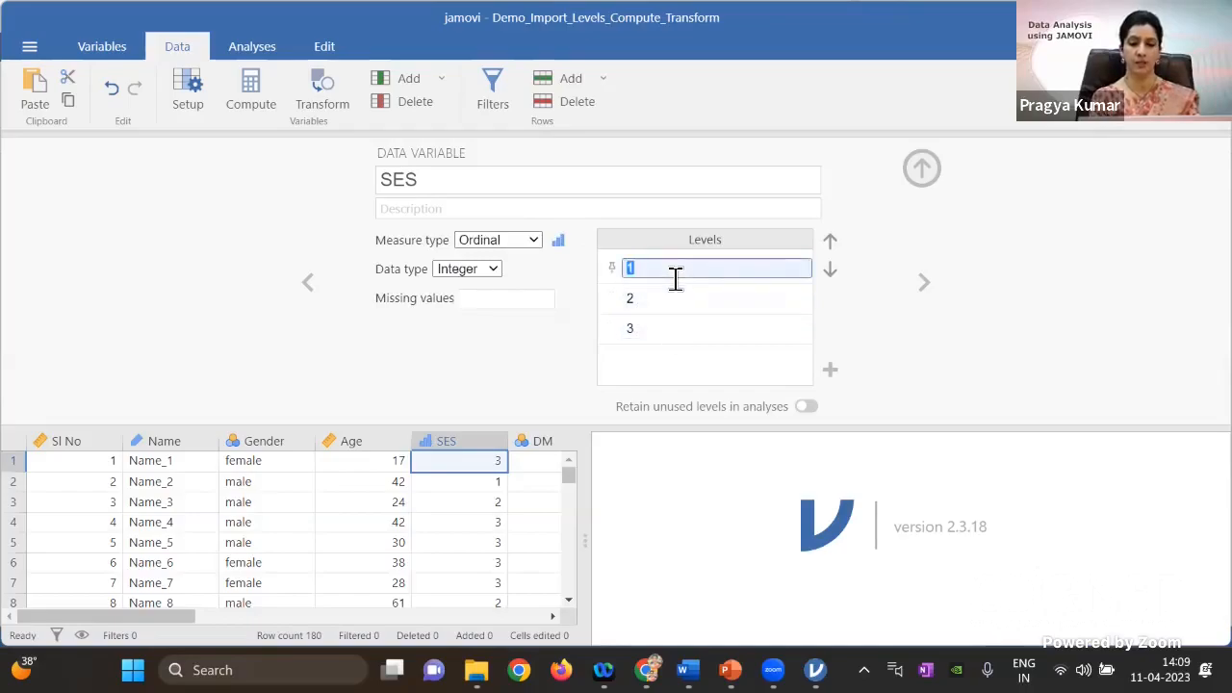
- Label the SES levels 1, 2 and 3 as low, middle and high
{"action": "left_click", "coordinate": [675, 279]}
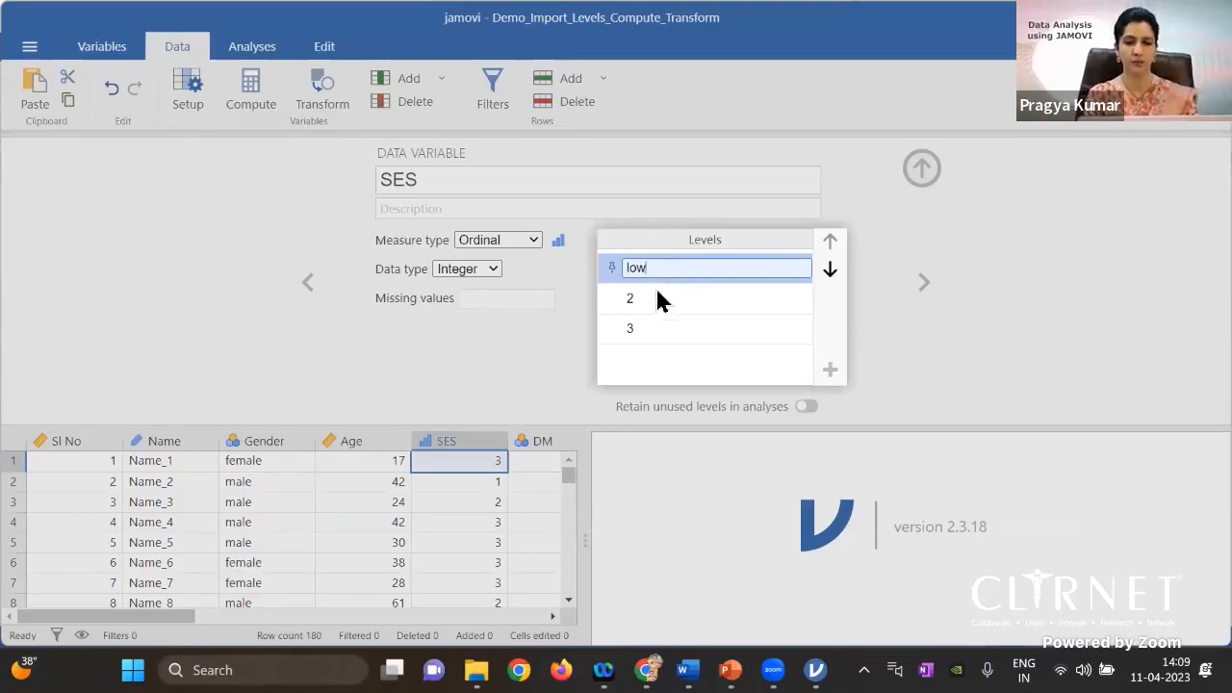
{"action": "left_click", "coordinate": [660, 308]}
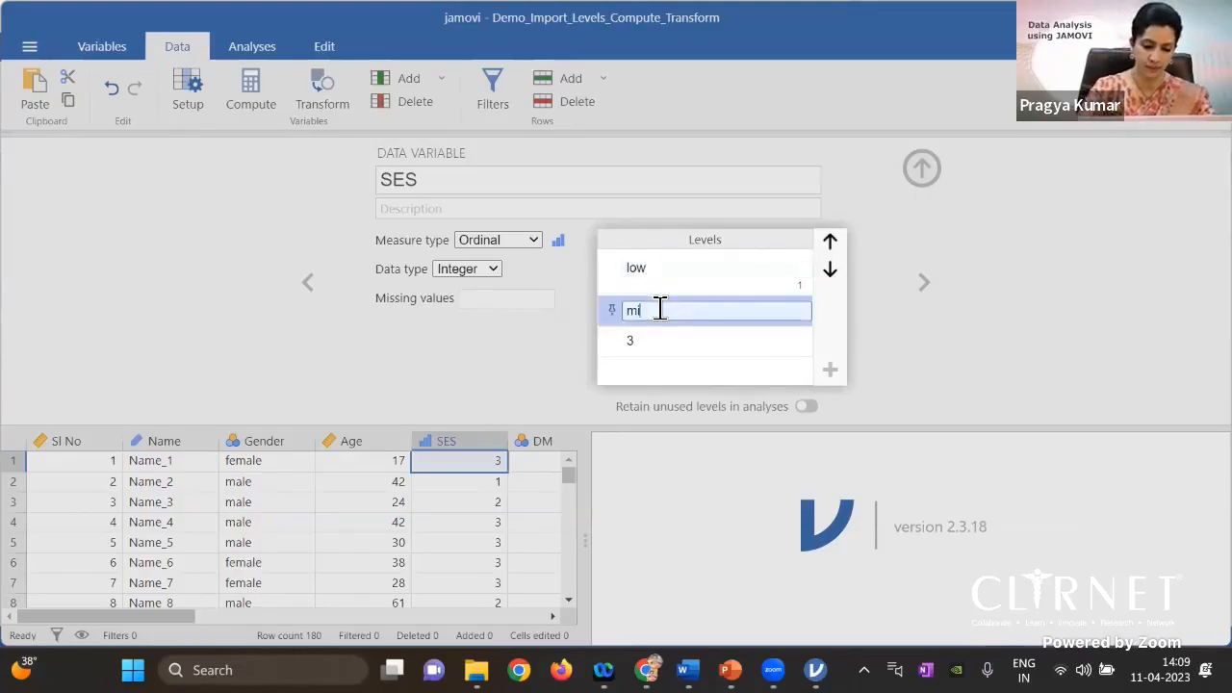
{"action": "left_click", "coordinate": [660, 339]}
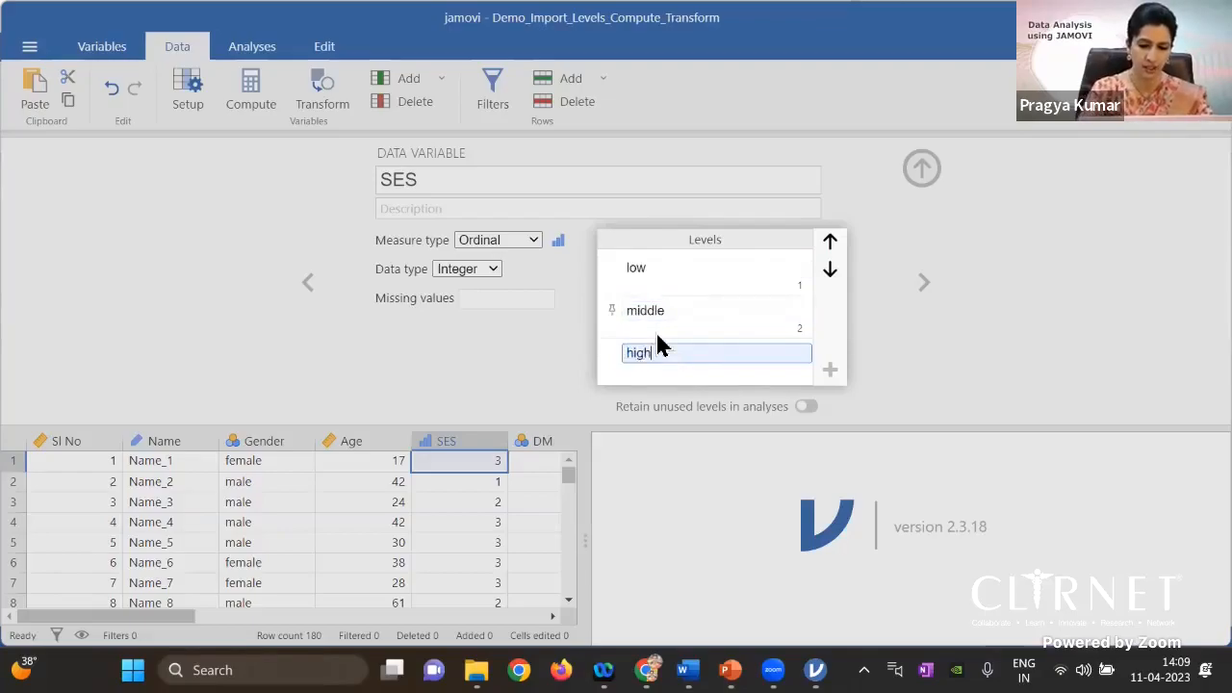
{"action": "left_click", "coordinate": [957, 298]}
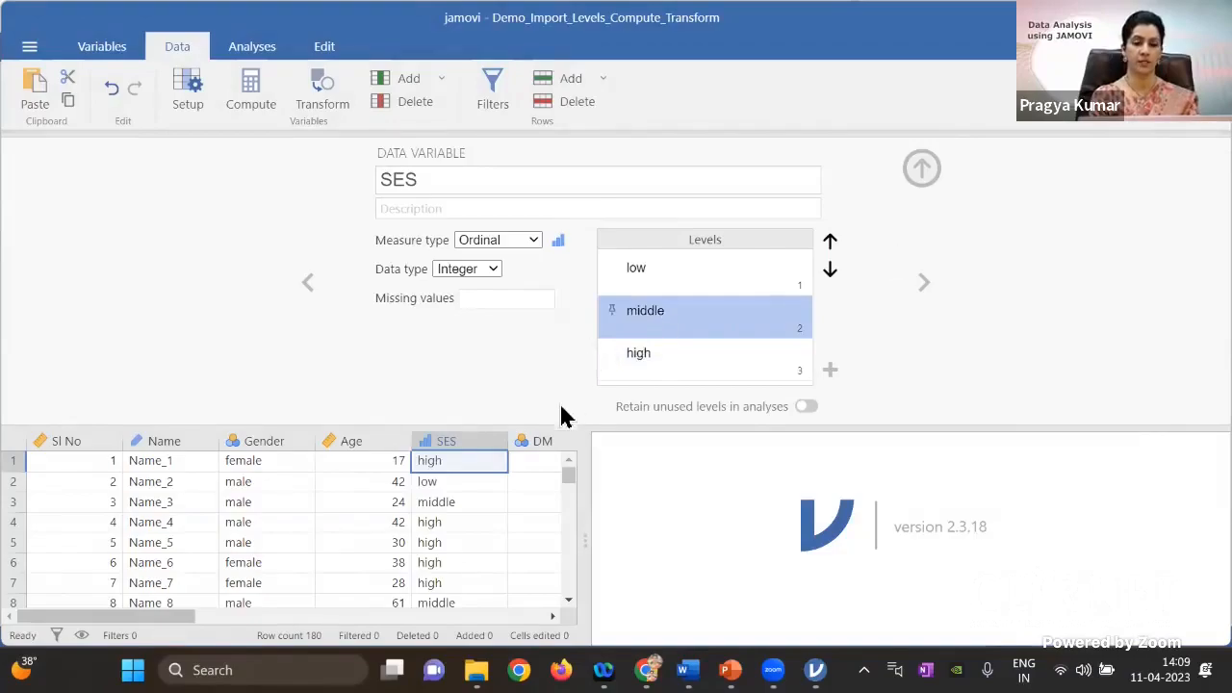
- Review the labelled data with the variable setup closed, reopen the setup and advance to the DM variable
{"action": "left_click", "coordinate": [920, 172]}
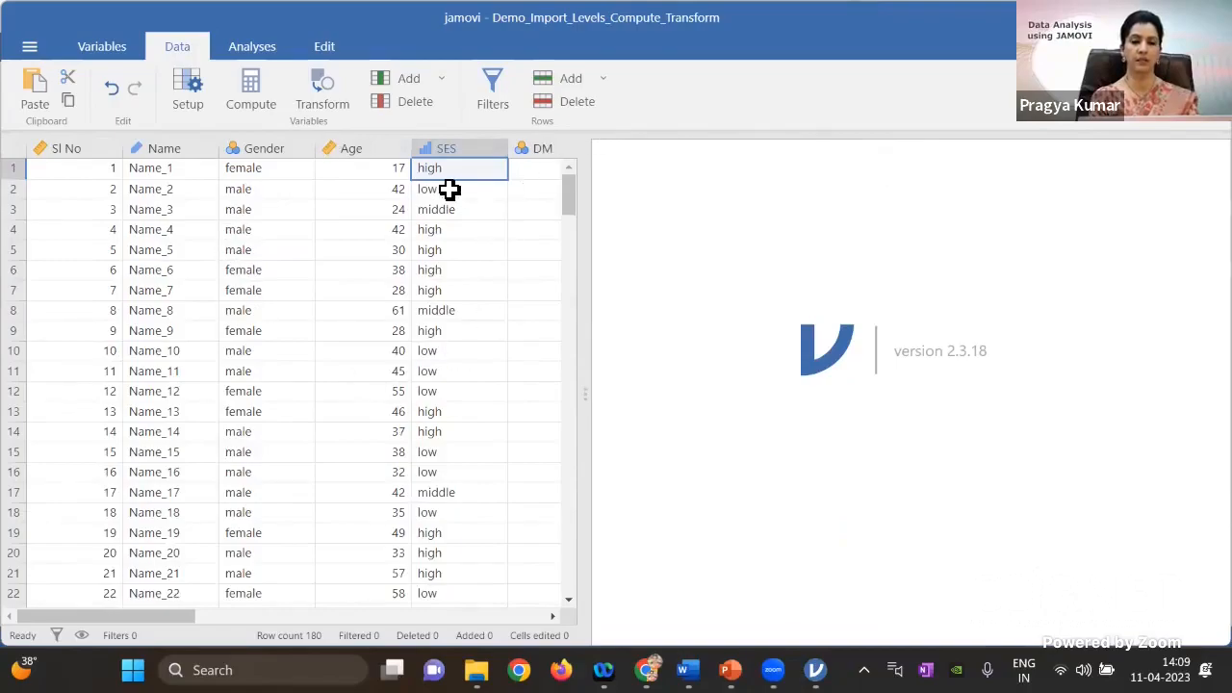
{"action": "left_click", "coordinate": [191, 95]}
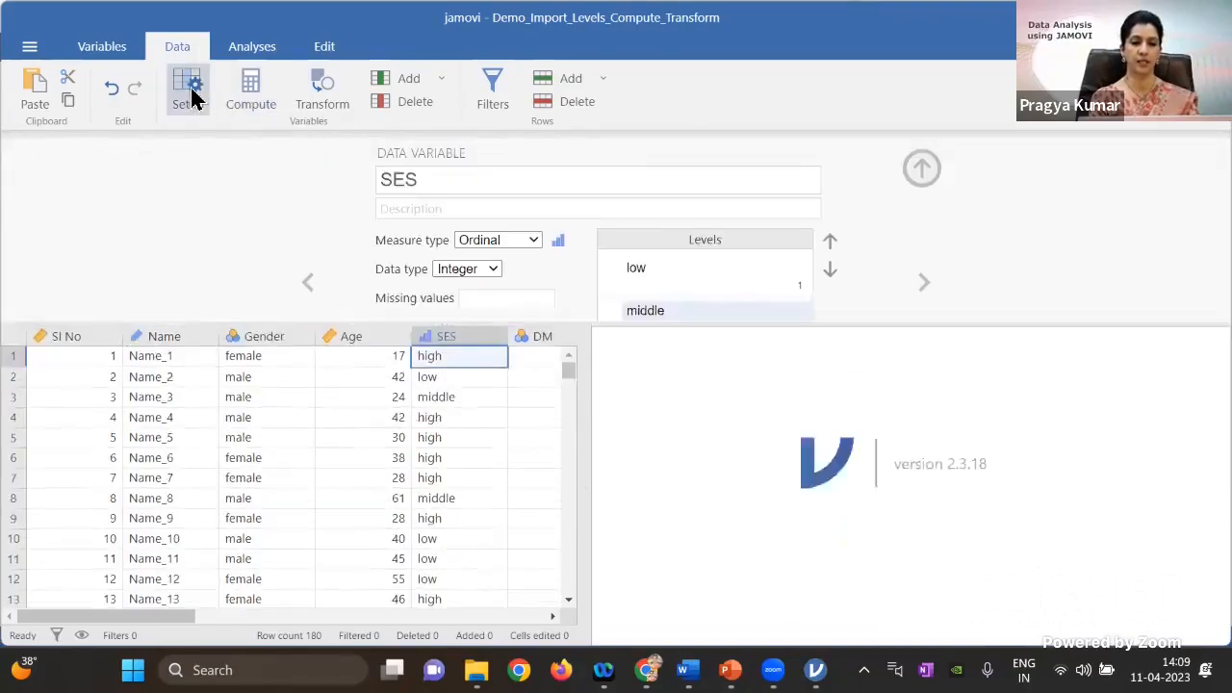
{"action": "left_click", "coordinate": [192, 94]}
{"action": "left_click", "coordinate": [192, 95]}
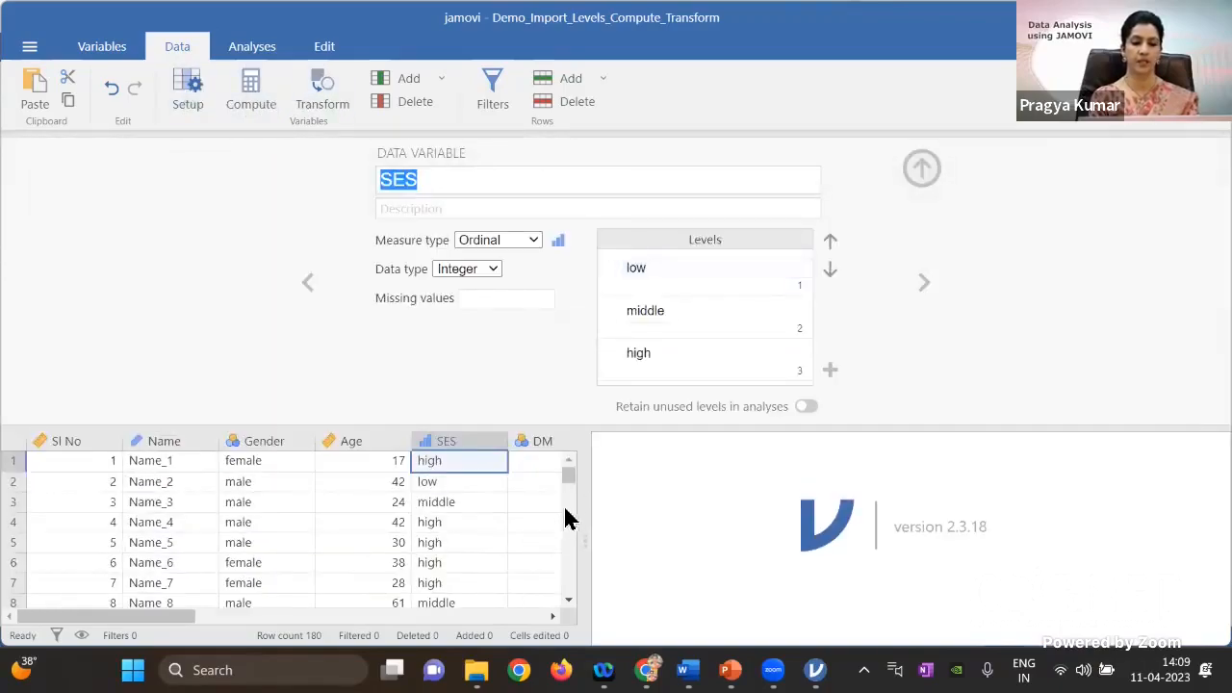
{"action": "mouse_move", "coordinate": [570, 479]}
{"action": "left_mouse_down"}
{"action": "mouse_move", "coordinate": [568, 499]}
{"action": "mouse_move", "coordinate": [568, 472]}
{"action": "left_mouse_up"}
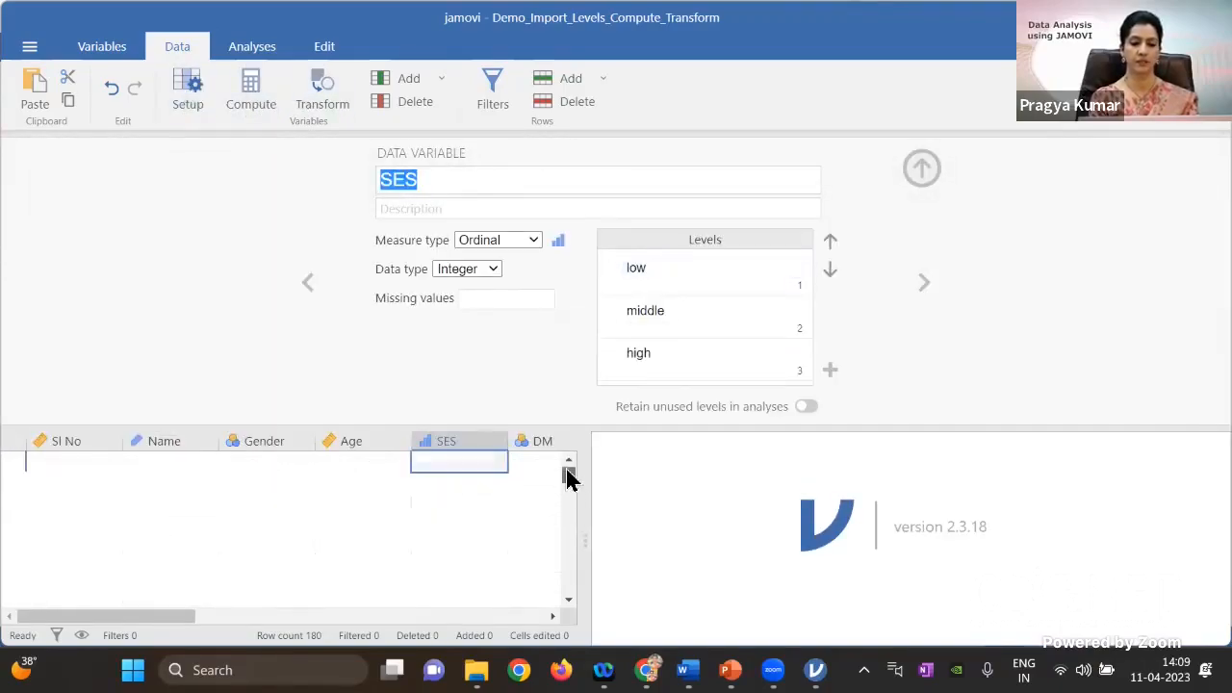
{"action": "left_click", "coordinate": [925, 289]}
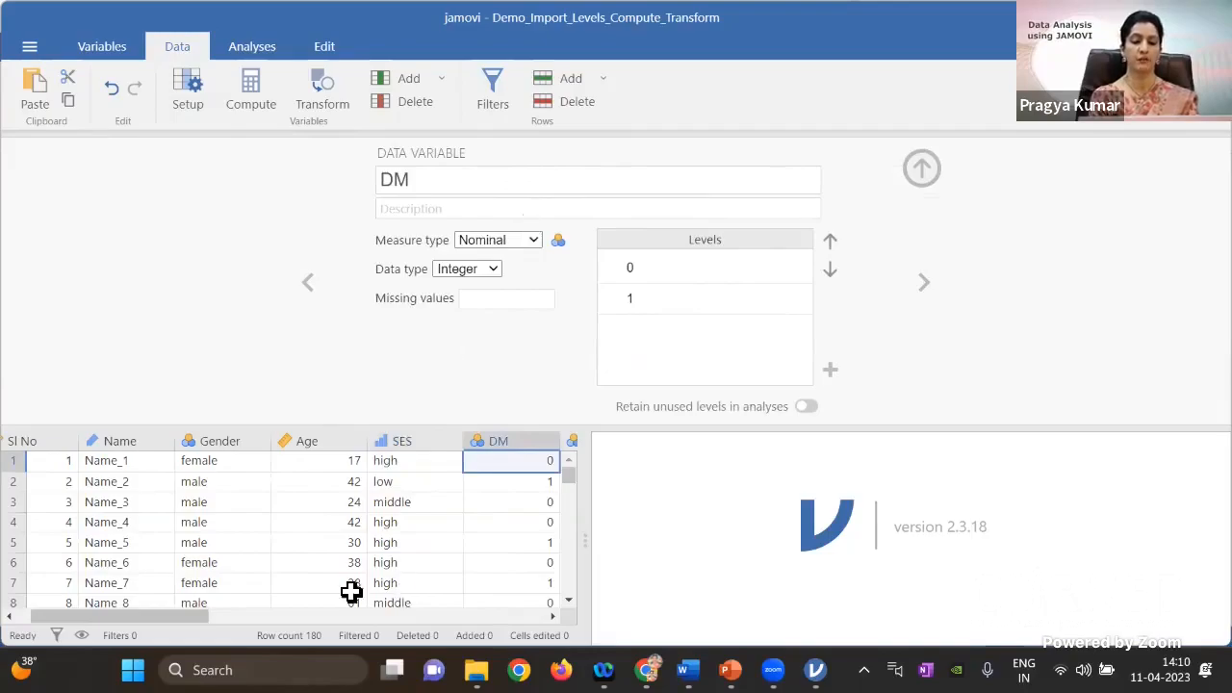
- Review the full variables list with the setup closed and reopen the DM variable for editing
{"action": "left_click", "coordinate": [102, 48]}
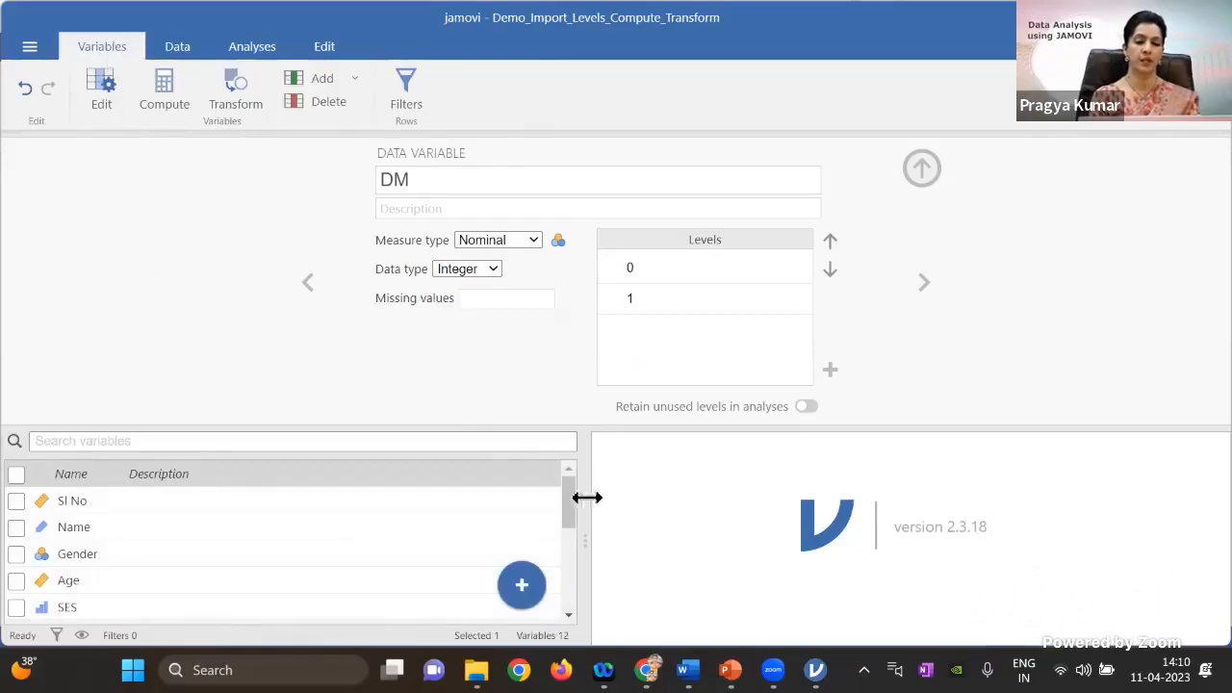
{"action": "left_click_drag", "start_coordinate": [572, 503], "coordinate": [569, 520]}
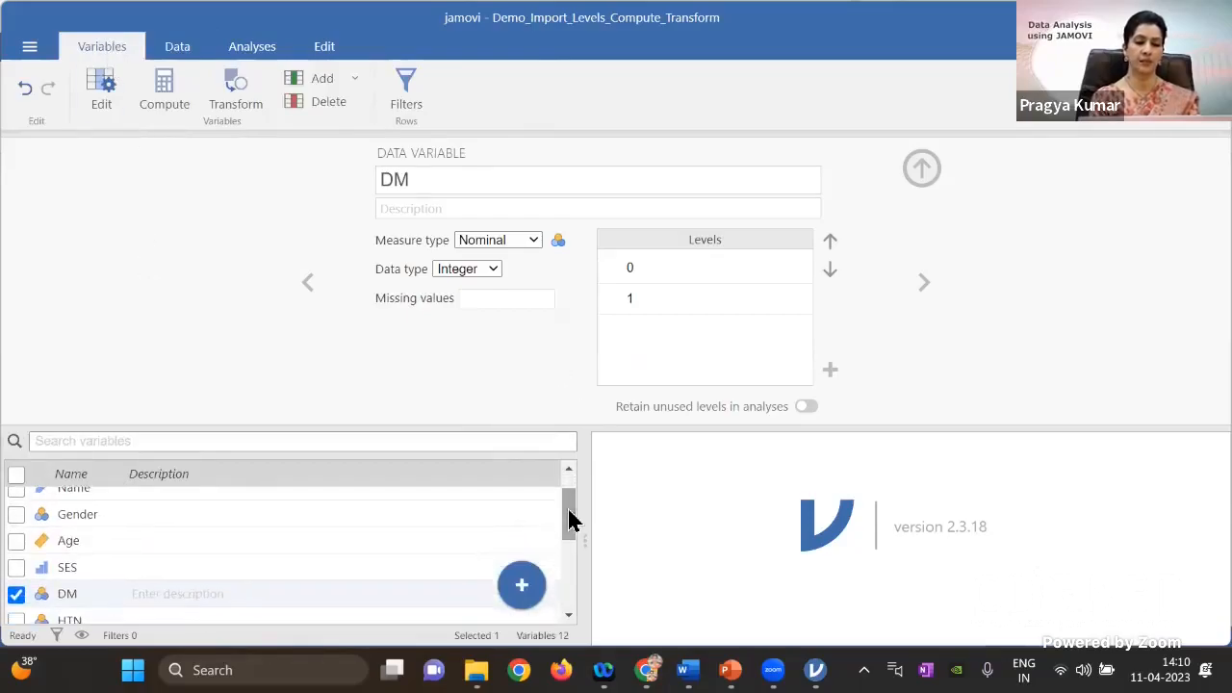
{"action": "left_click", "coordinate": [919, 173]}
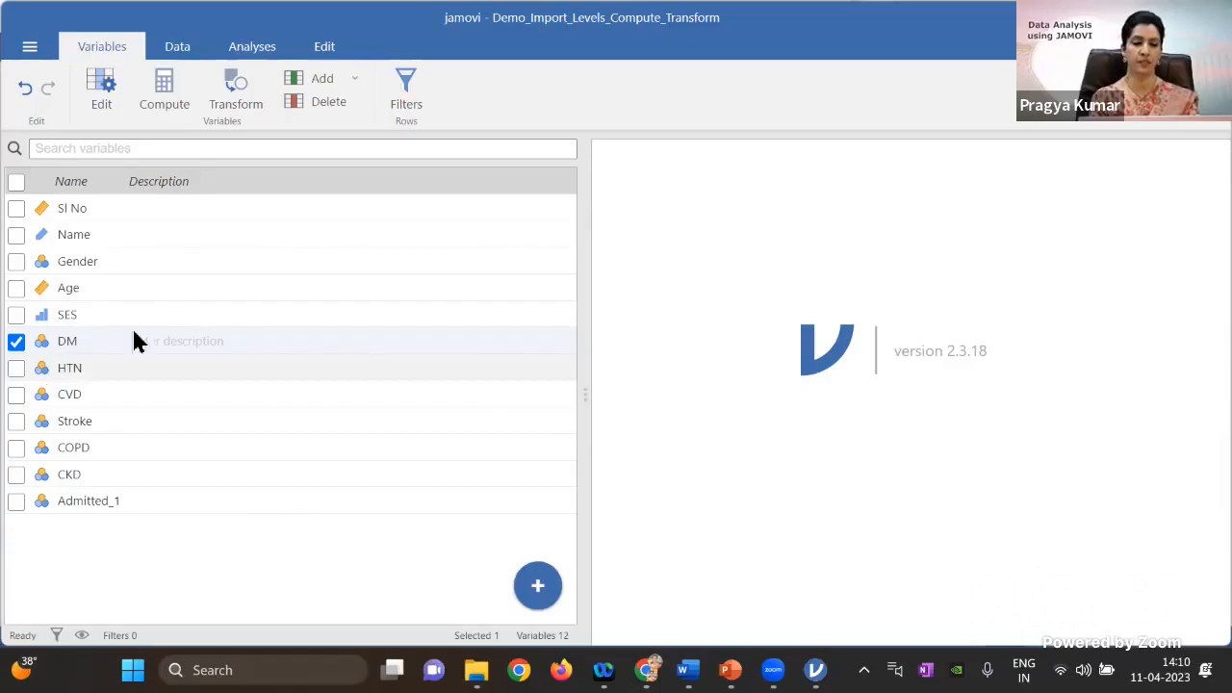
{"action": "left_click", "coordinate": [105, 99]}
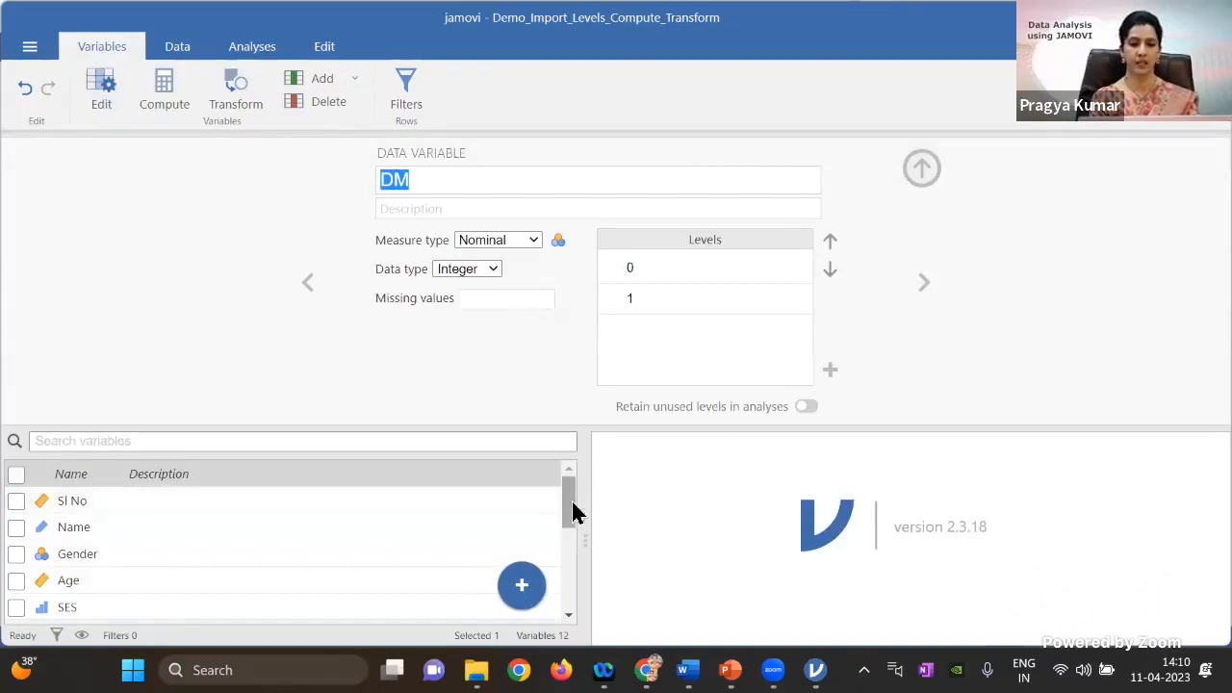
- Add HTN, CVD and Stroke to the selected DM variable so that all four are edited together
{"action": "left_click_drag", "start_coordinate": [569, 510], "coordinate": [568, 542]}
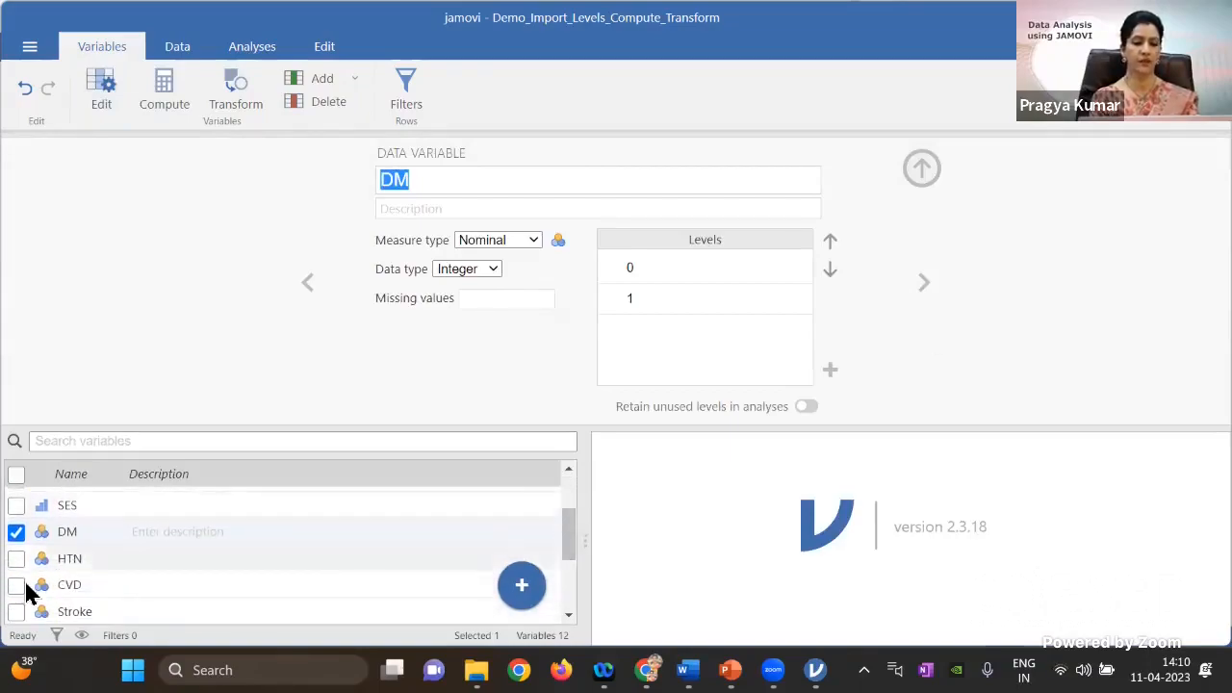
{"action": "left_click", "coordinate": [16, 560]}
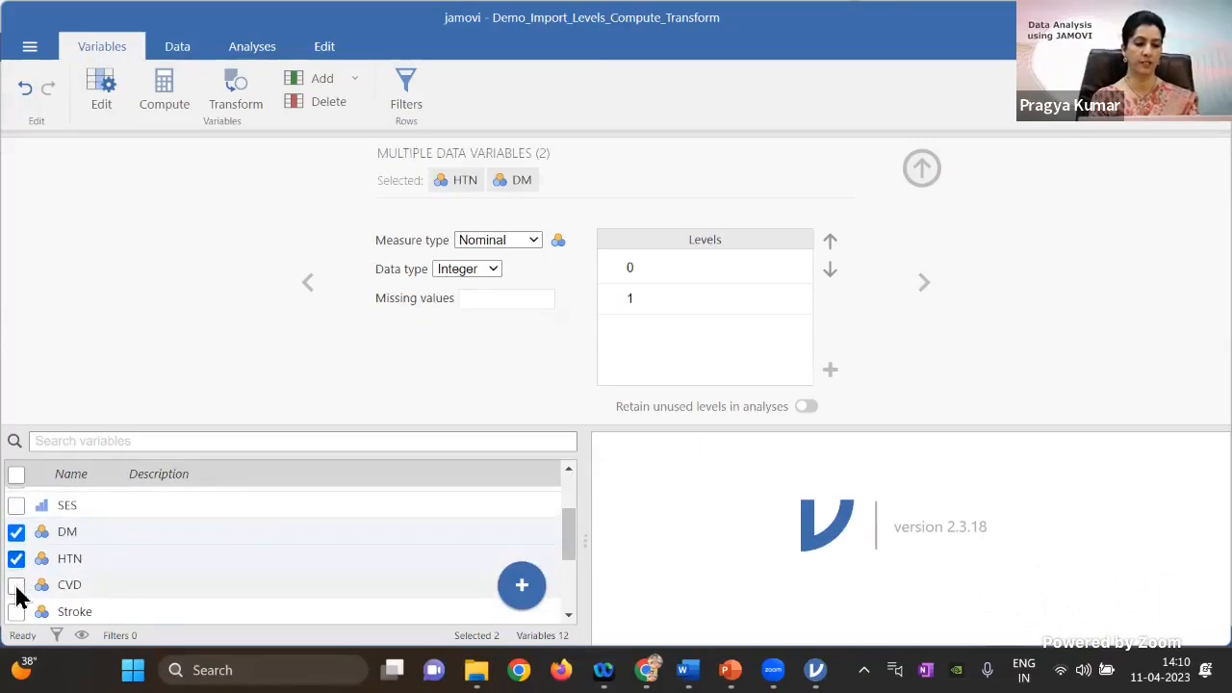
{"action": "left_click", "coordinate": [15, 585]}
{"action": "left_click", "coordinate": [16, 612]}
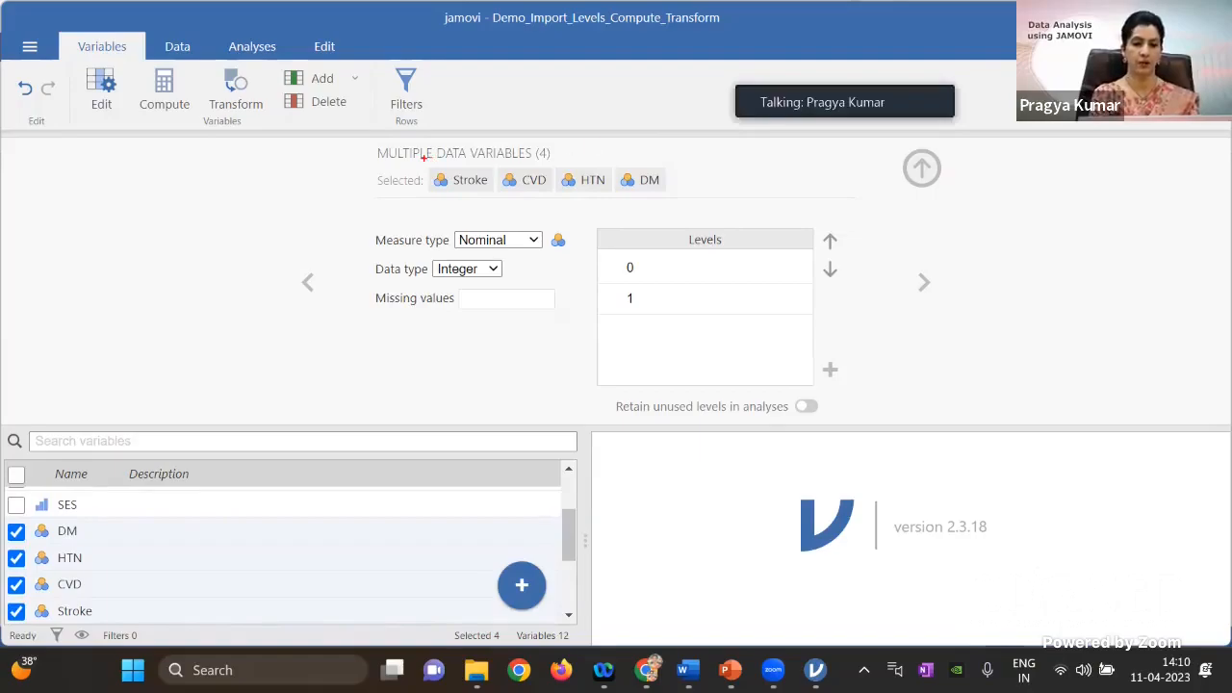
{"action": "mouse_move", "coordinate": [423, 159]}
{"action": "left_mouse_down"}
{"action": "mouse_move", "coordinate": [522, 208]}
{"action": "mouse_move", "coordinate": [603, 220]}
{"action": "mouse_move", "coordinate": [722, 203]}
{"action": "left_mouse_up"}
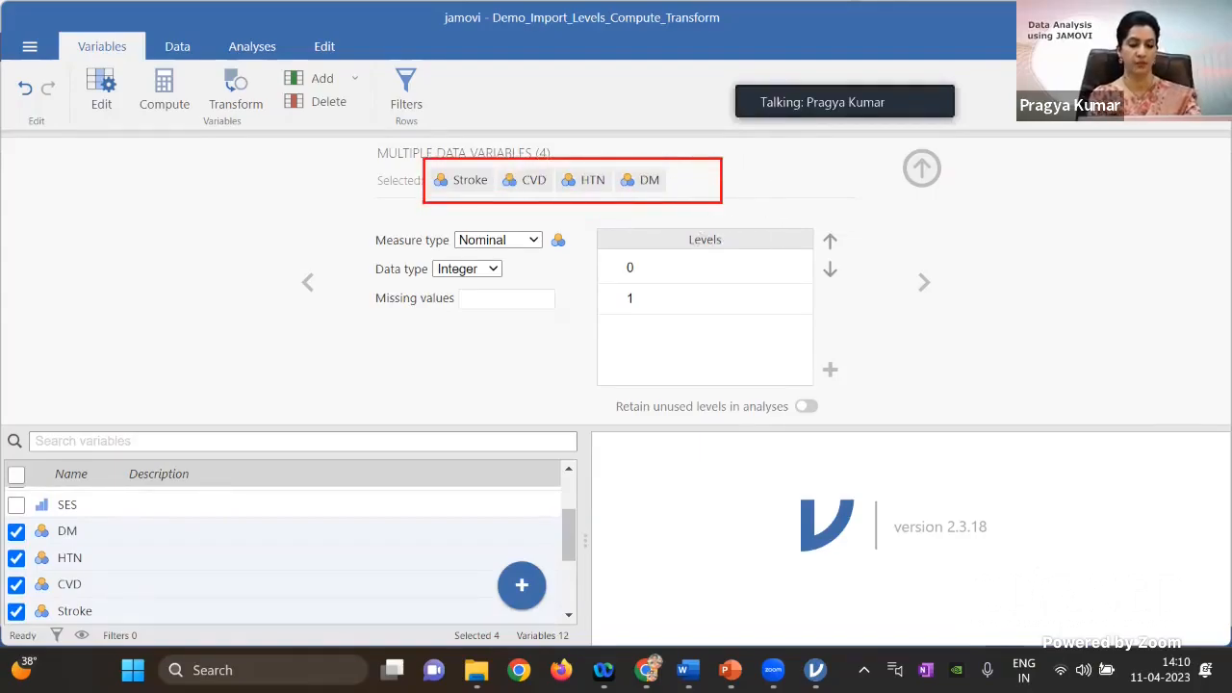
{"action": "key", "text": "Escape"}
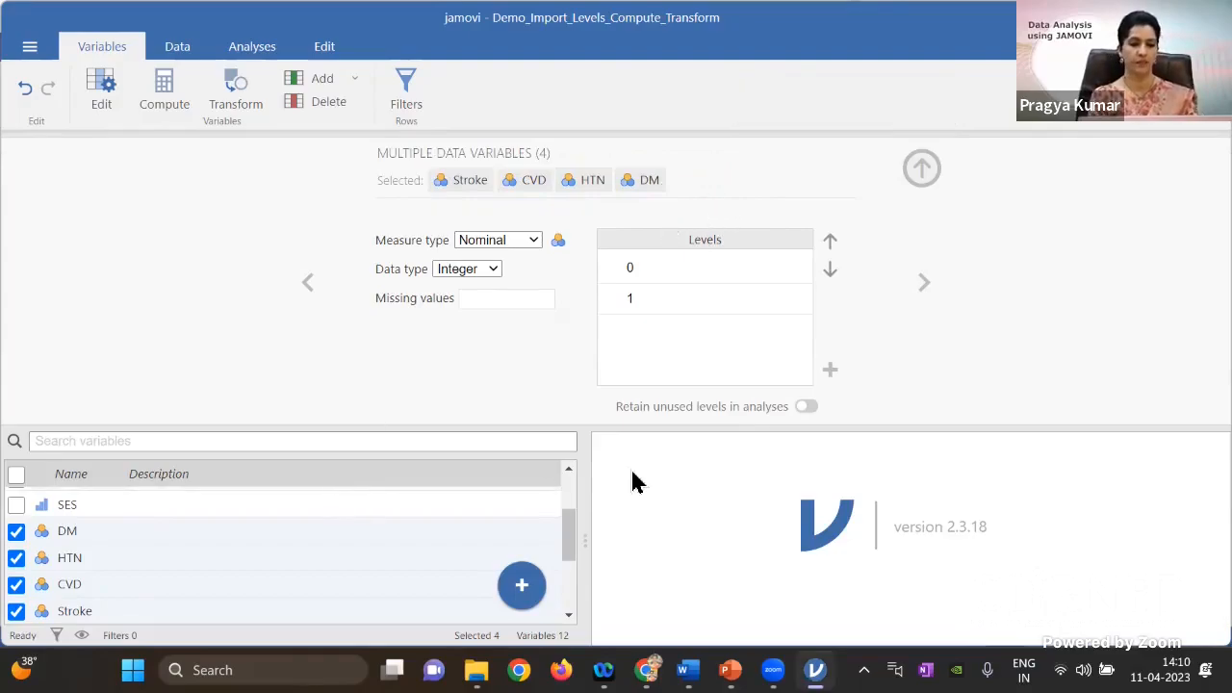
- Label level 0 as absent and level 1 as present for the DM, HTN, CVD and Stroke variables
{"action": "left_click", "coordinate": [671, 269]}
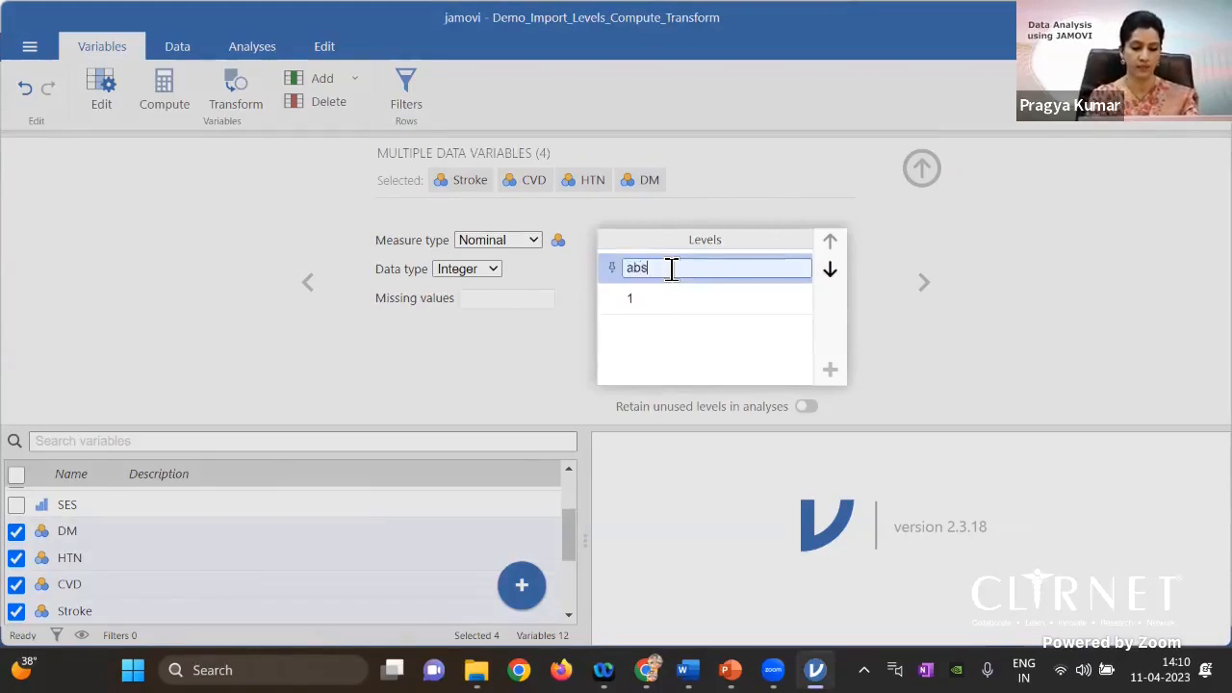
{"action": "left_click", "coordinate": [662, 308]}
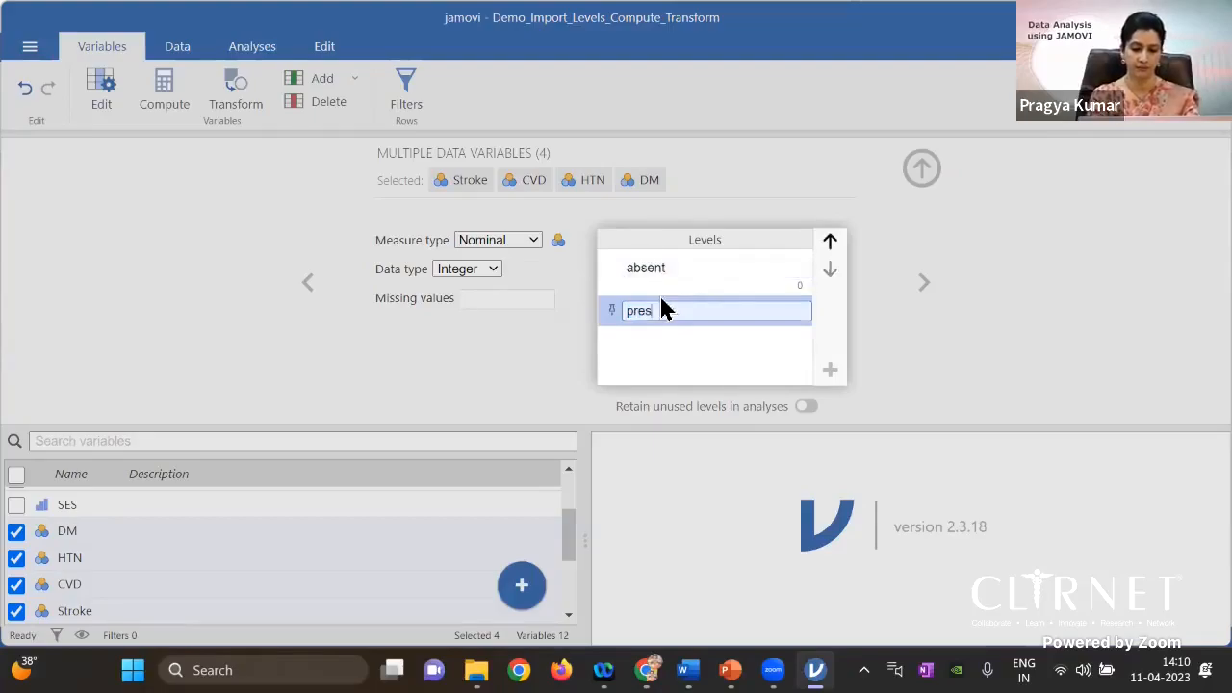
{"action": "type", "text": "present"}
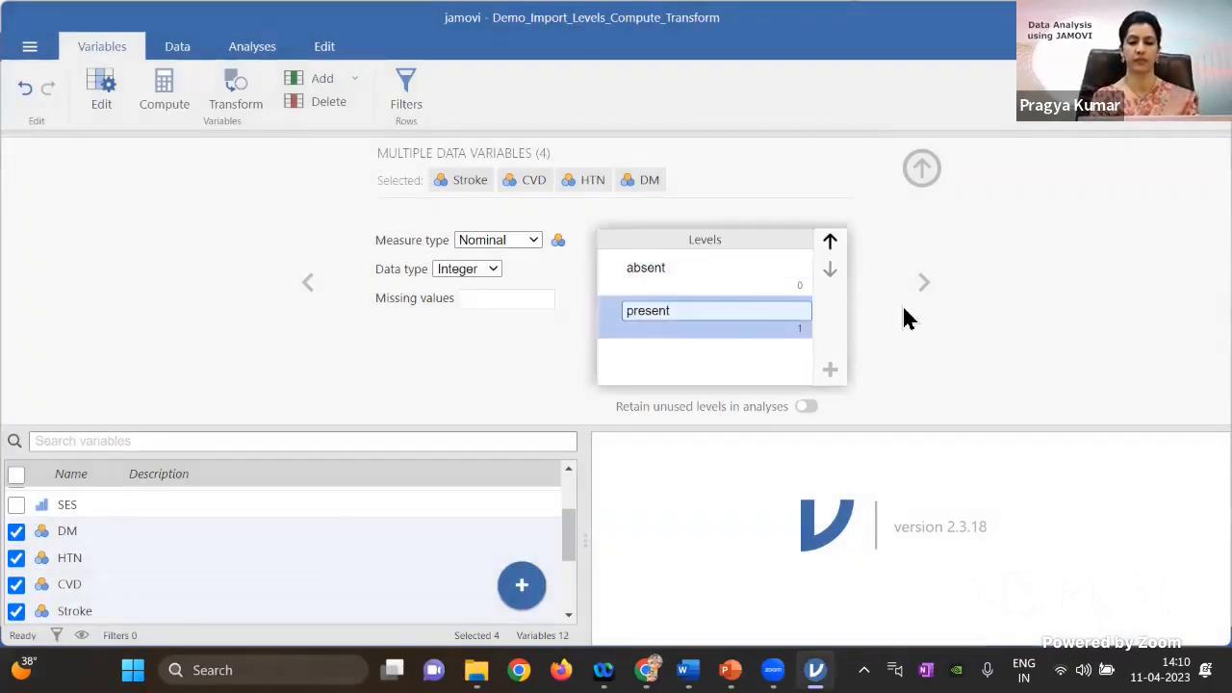
{"action": "left_click", "coordinate": [901, 309]}
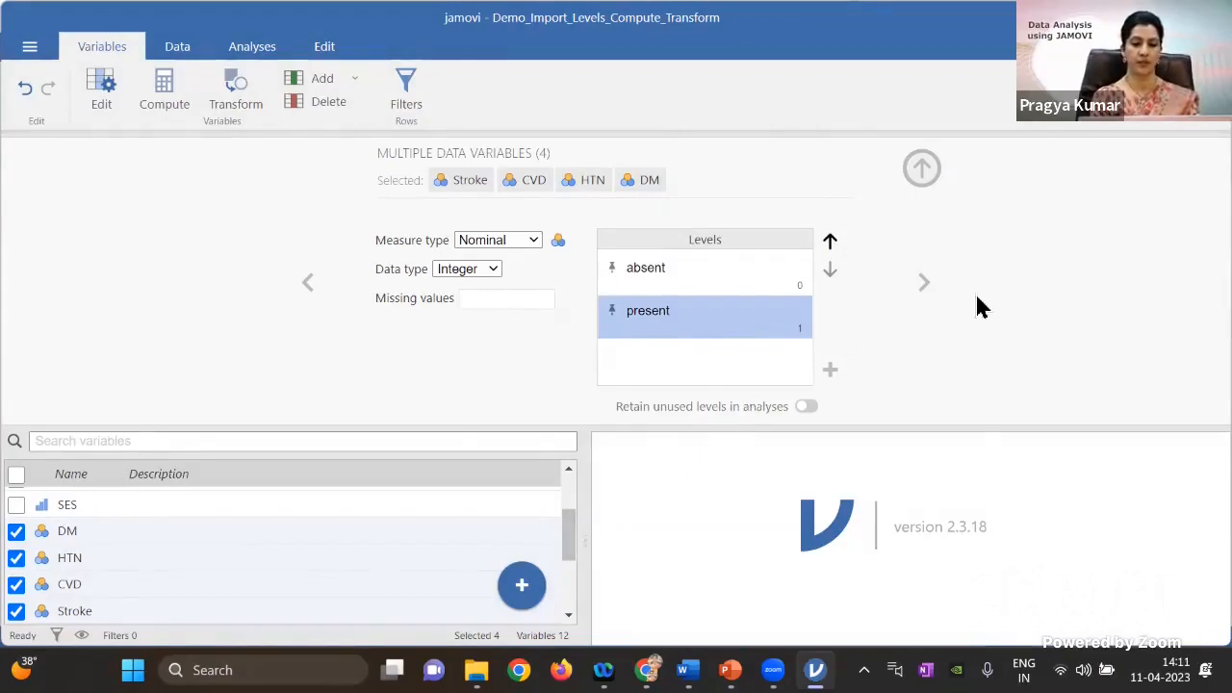
- Close the variable setup and review the DM, HTN, CVD and Stroke columns in the data sheet
{"action": "left_click", "coordinate": [920, 173]}
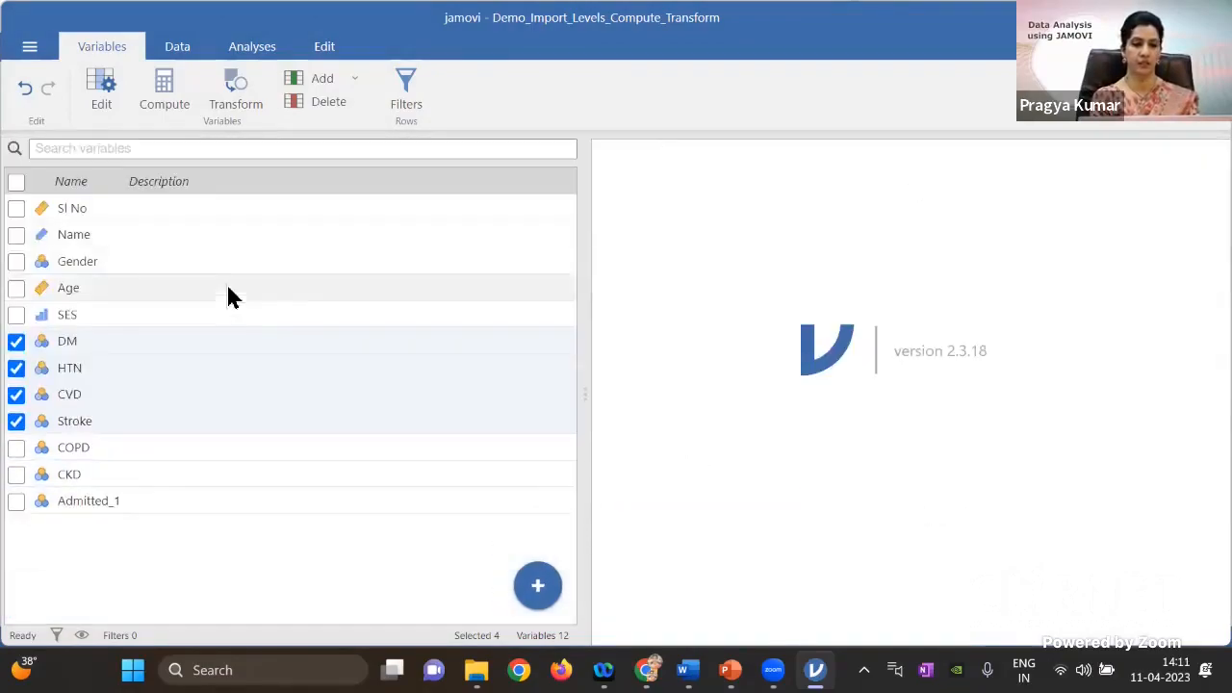
{"action": "left_click", "coordinate": [192, 55]}
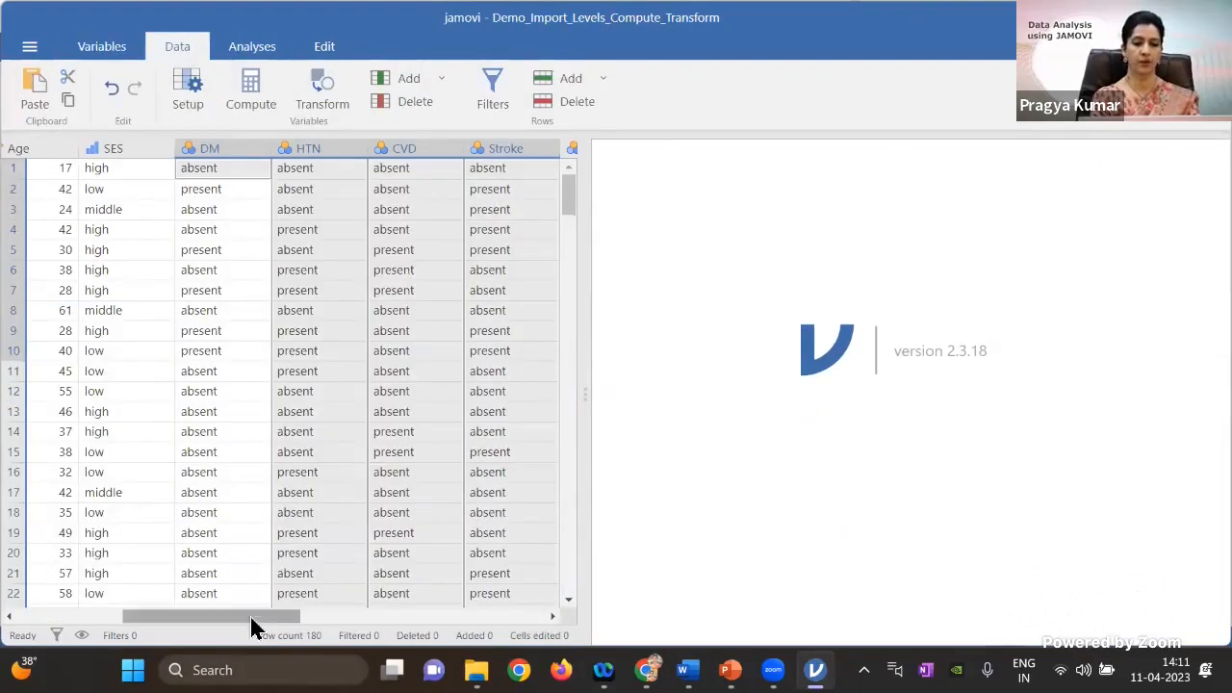
{"action": "left_click_drag", "start_coordinate": [253, 627], "coordinate": [280, 626]}
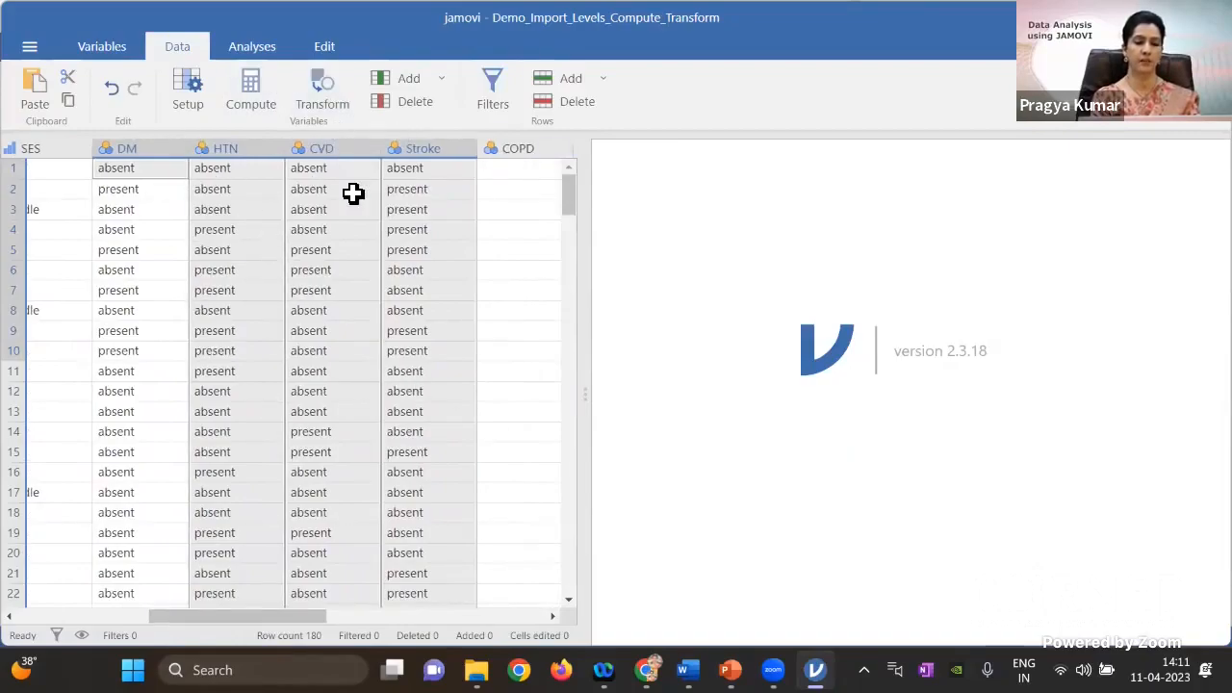
- Deselect DM, HTN and CVD in the variables list, keeping only Stroke selected
{"action": "left_click", "coordinate": [106, 48]}
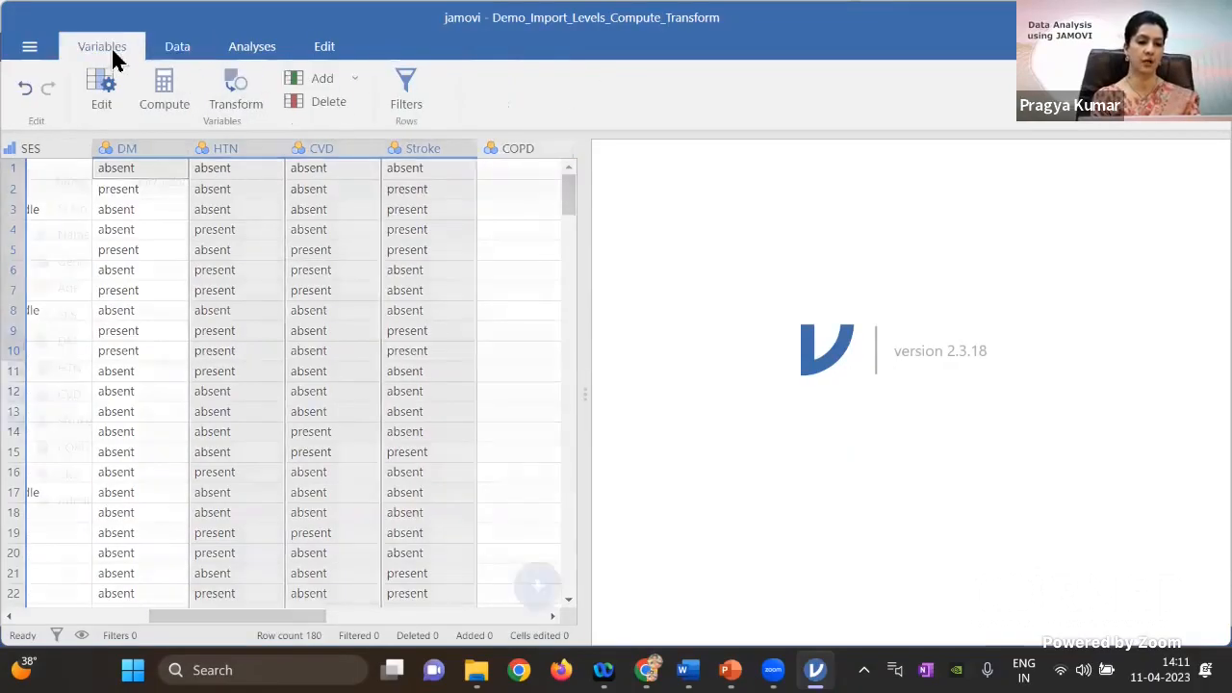
{"action": "left_click", "coordinate": [15, 345]}
{"action": "left_click", "coordinate": [15, 369]}
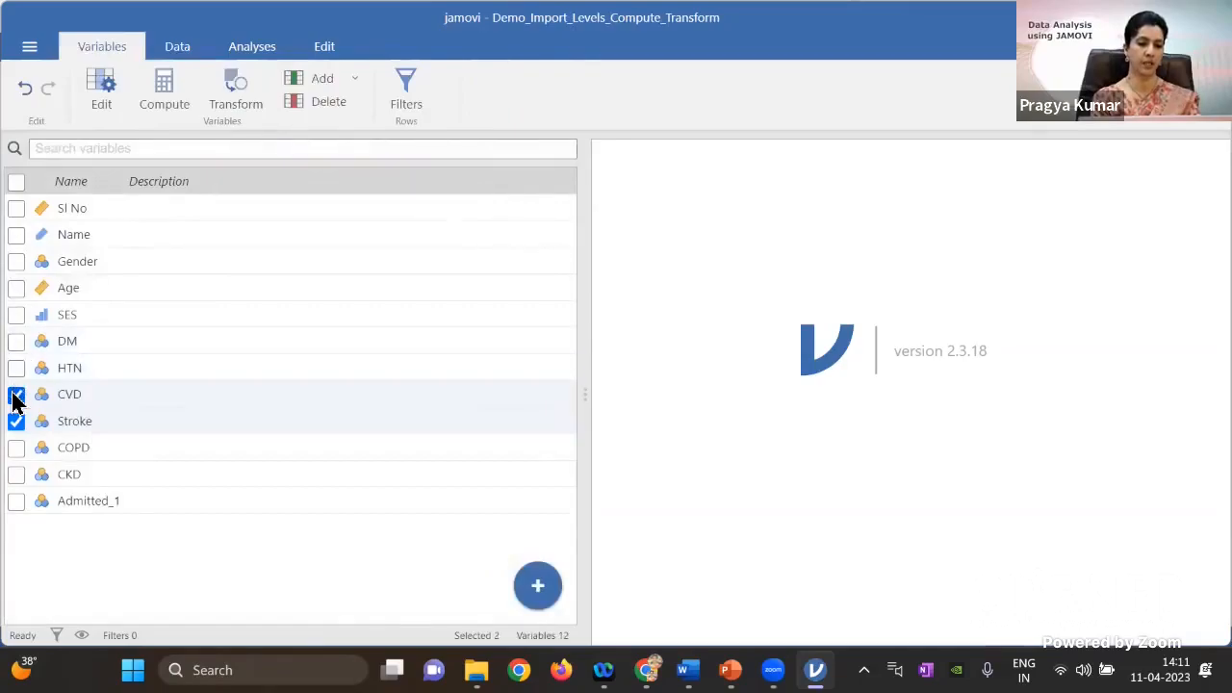
{"action": "left_click", "coordinate": [16, 394]}
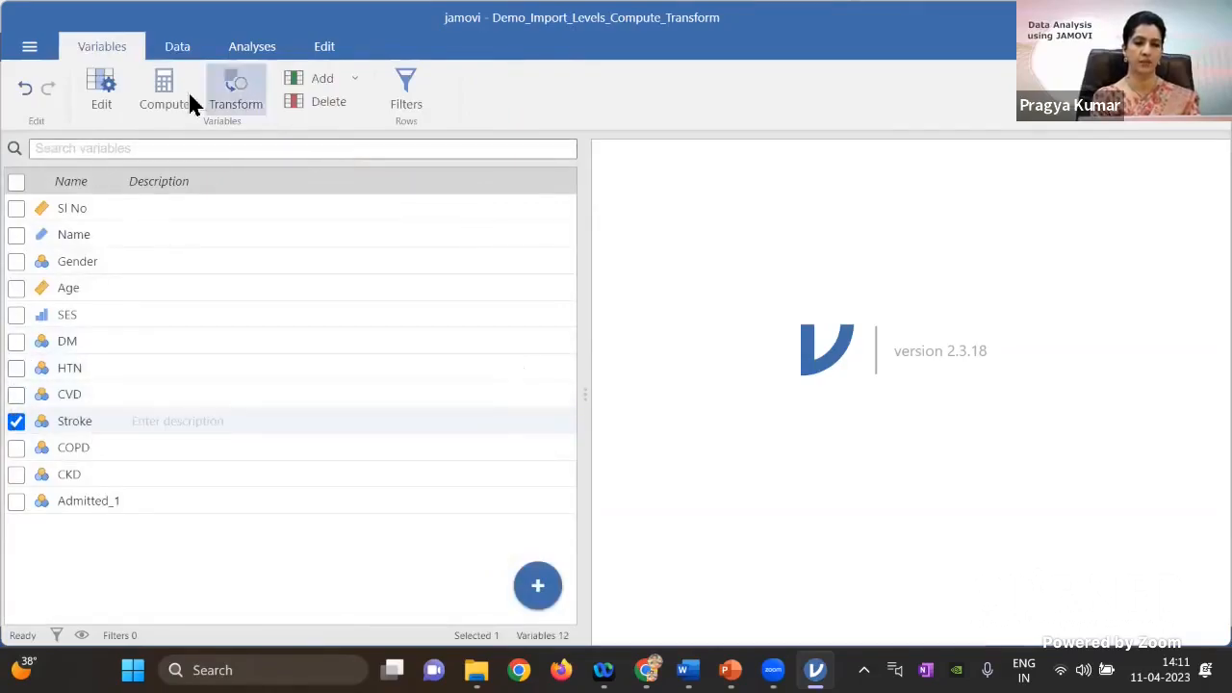
- Return to the data sheet and compare the COPD and CKD columns with the labelled columns back to Age
{"action": "left_click", "coordinate": [181, 48]}
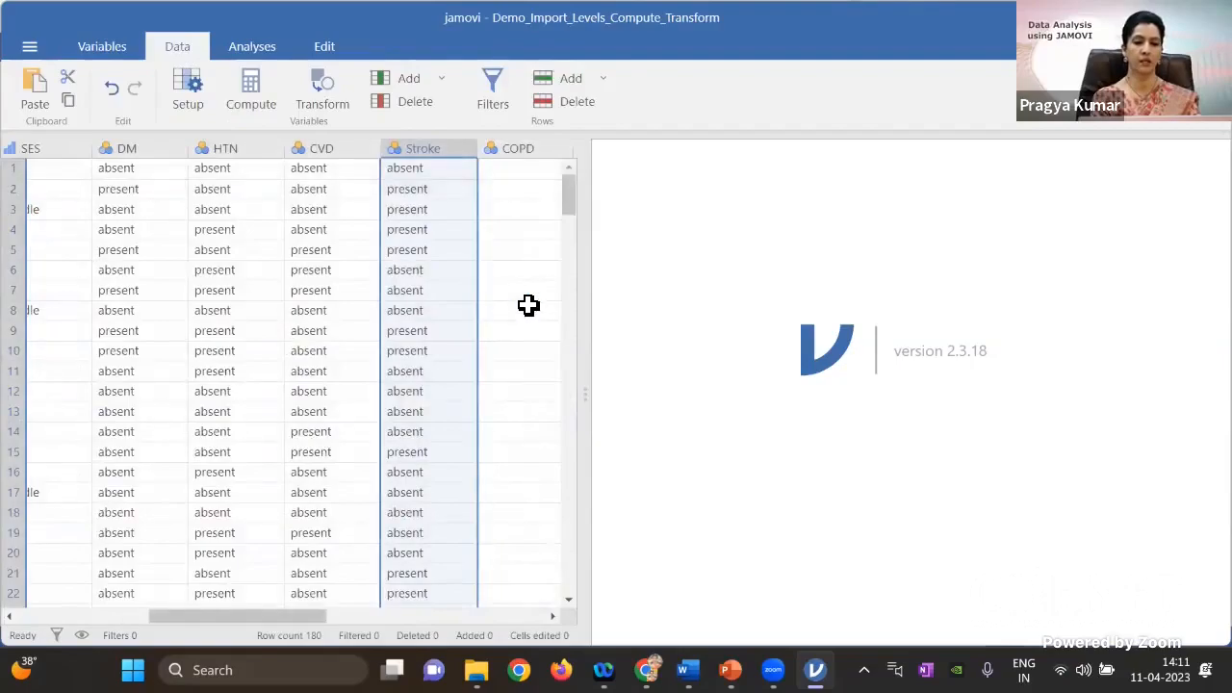
{"action": "left_click", "coordinate": [529, 314]}
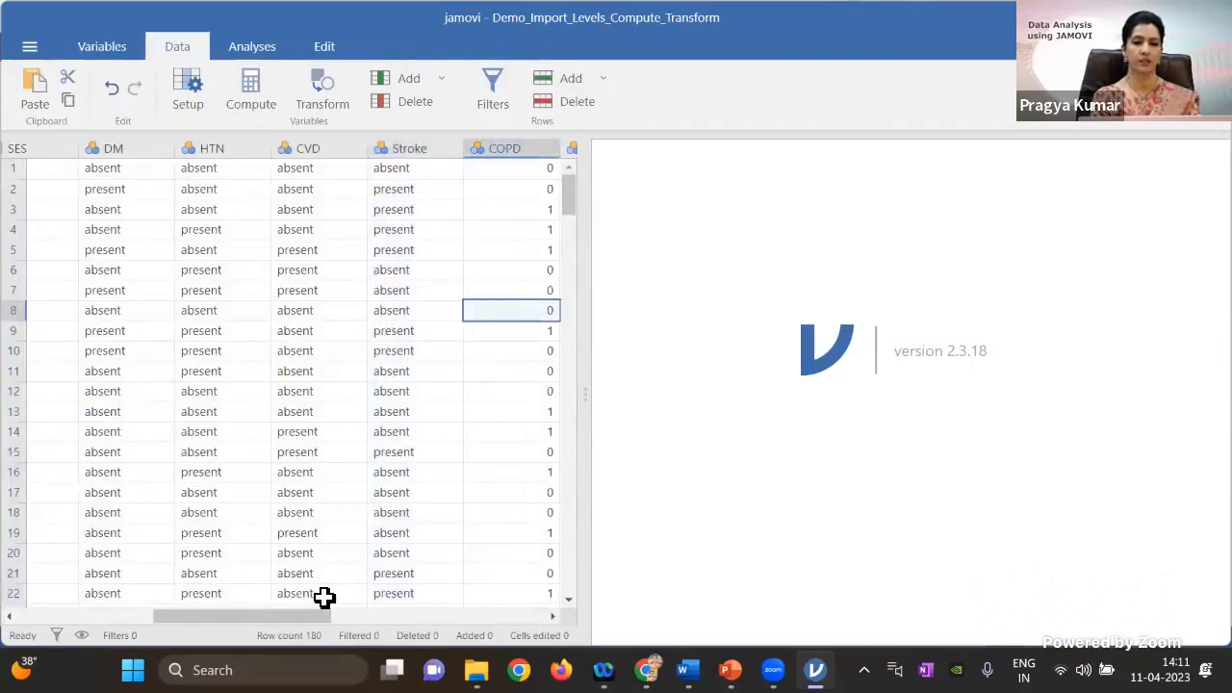
{"action": "left_click_drag", "start_coordinate": [308, 620], "coordinate": [349, 622]}
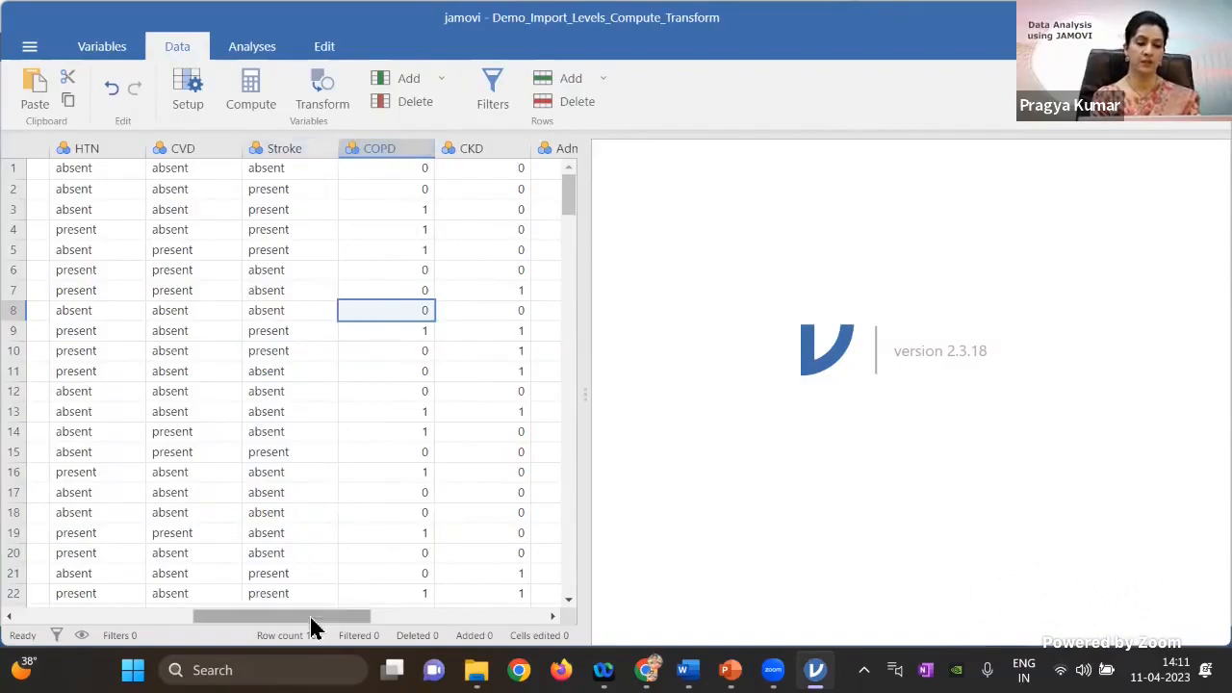
{"action": "left_click_drag", "start_coordinate": [311, 625], "coordinate": [220, 606]}
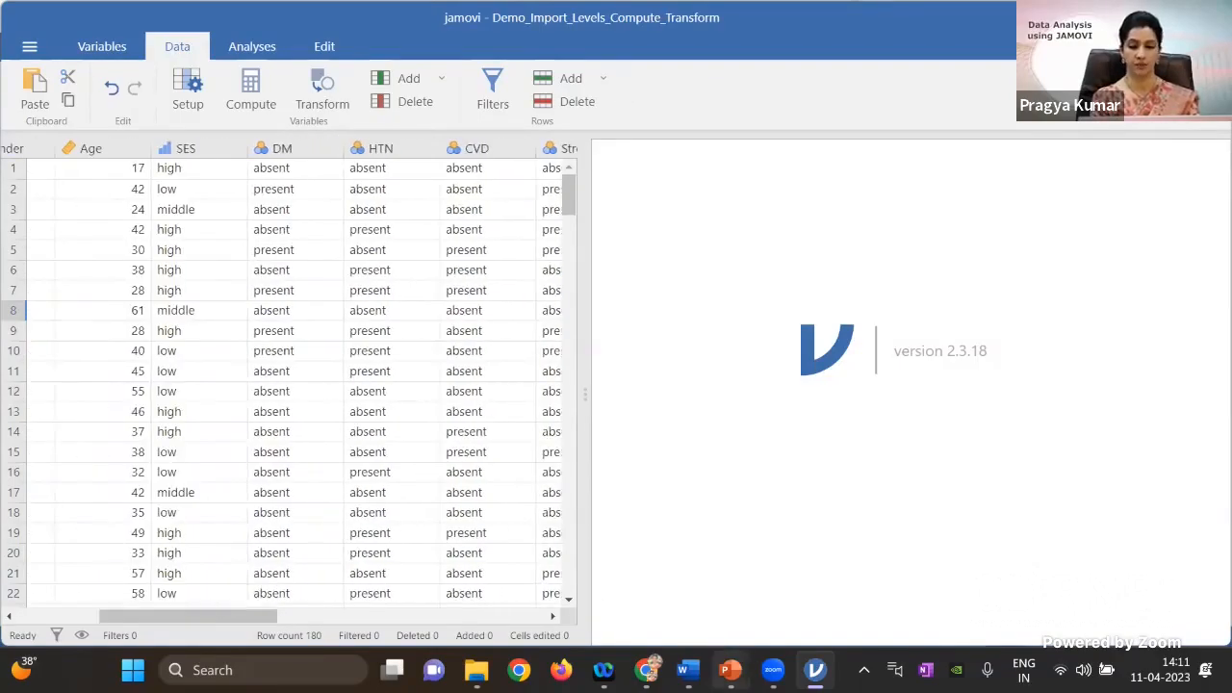
- Switch to the Demo_Import_Levels_Compute_Transform document in Word and read the Demo 2 to Demo 4 tasks
{"action": "mouse_move", "coordinate": [815, 669]}
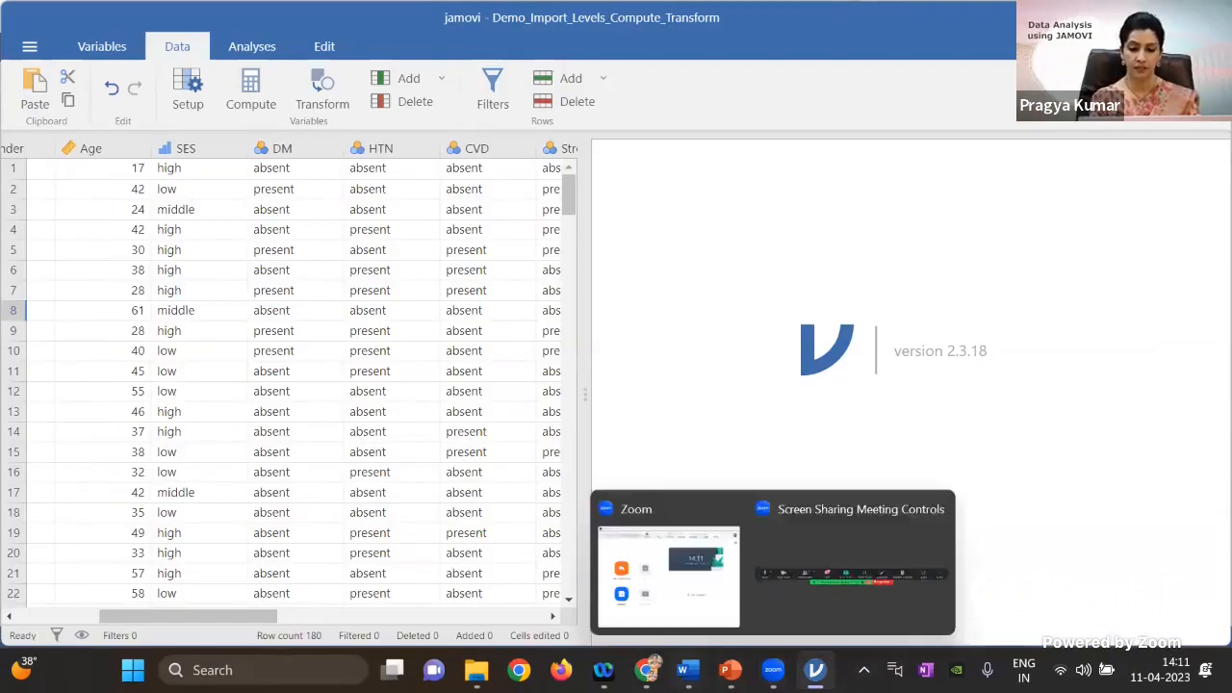
{"action": "mouse_move", "coordinate": [686, 670]}
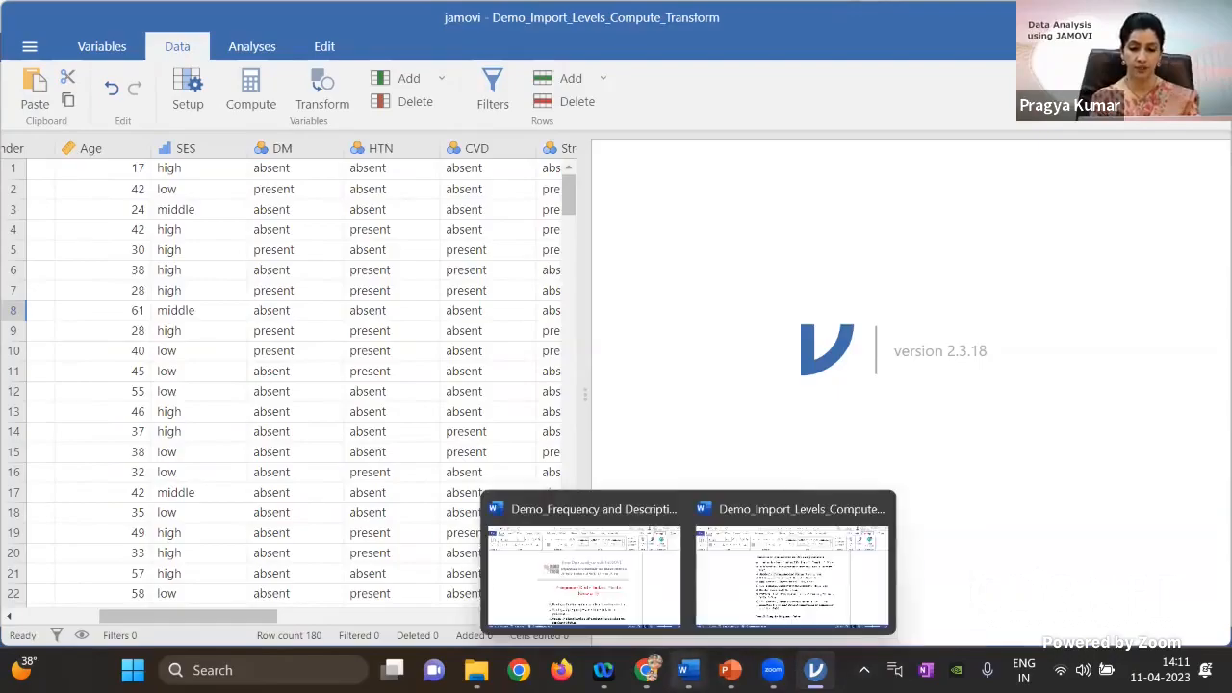
{"action": "left_click", "coordinate": [771, 569]}
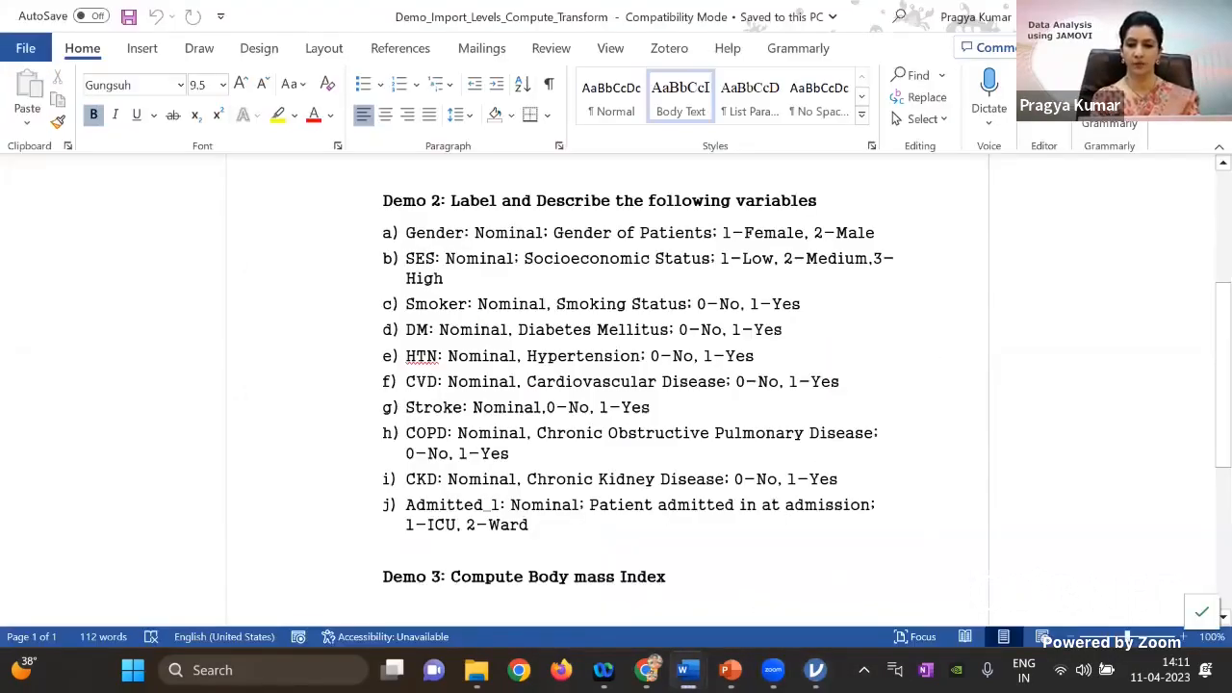
{"action": "scroll", "coordinate": [648, 486], "scroll_direction": "down", "scroll_amount": 3}
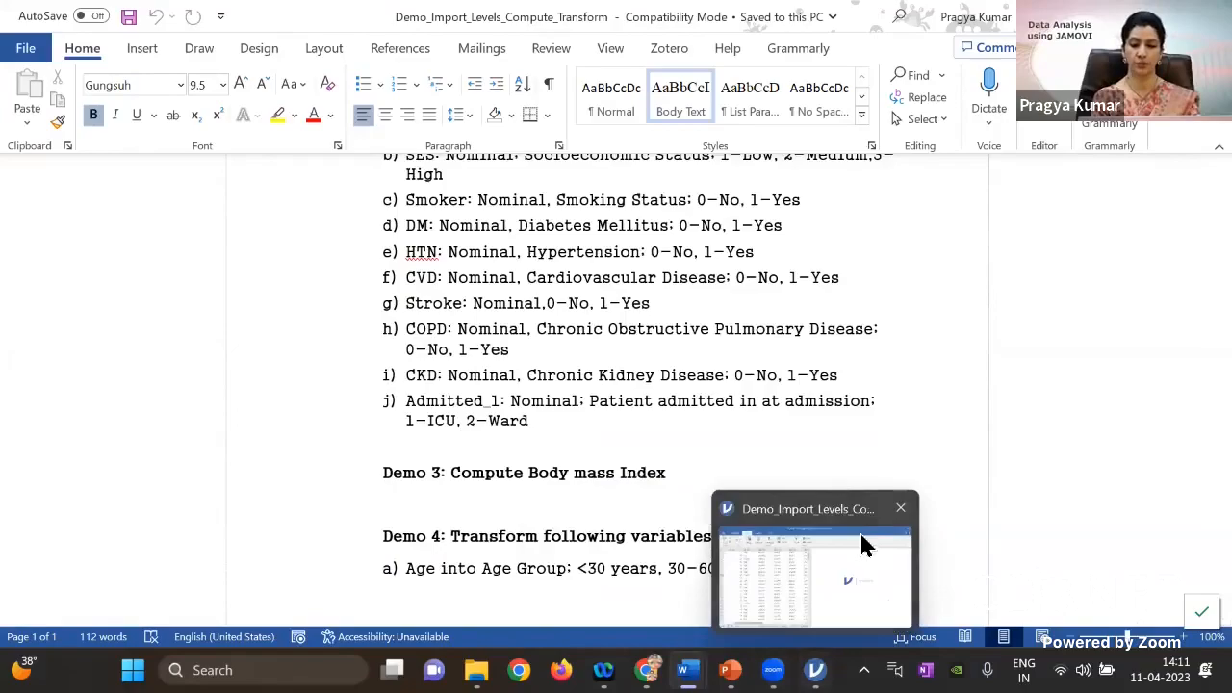
- Close the jamovi dataset without saving and open the Demo_Import_Levels_Compute_Transform OMV file from the Descriptive Statistics folder
{"action": "left_click", "coordinate": [900, 512]}
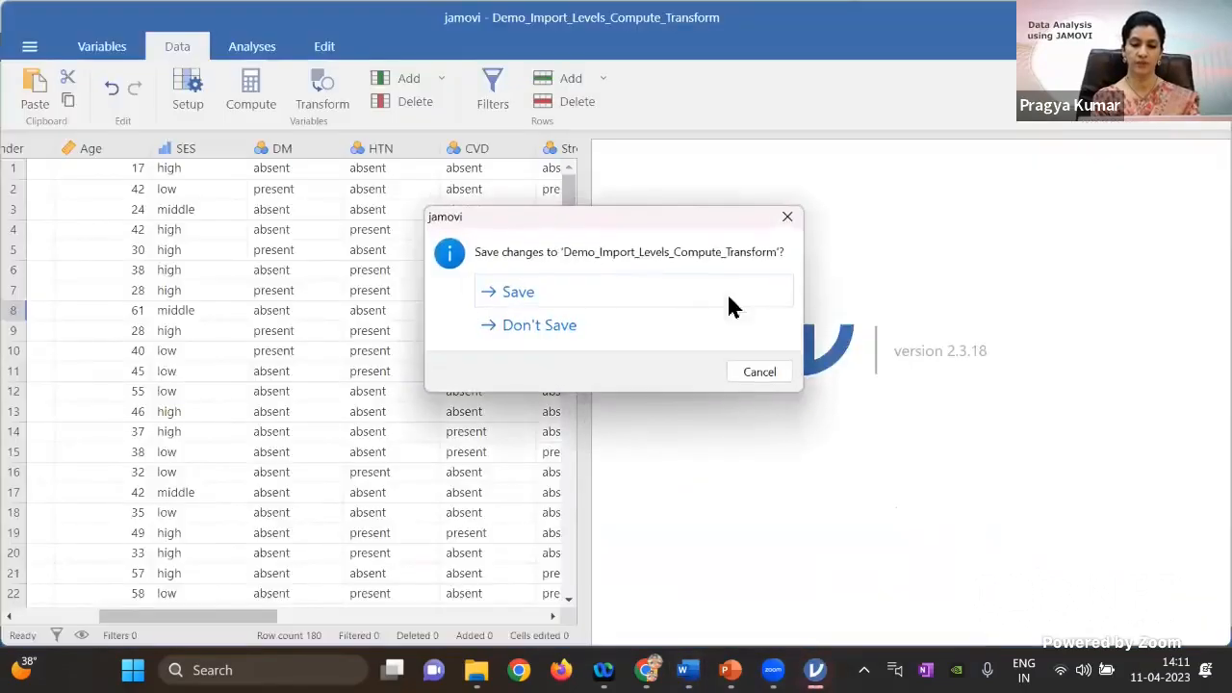
{"action": "left_click", "coordinate": [600, 327]}
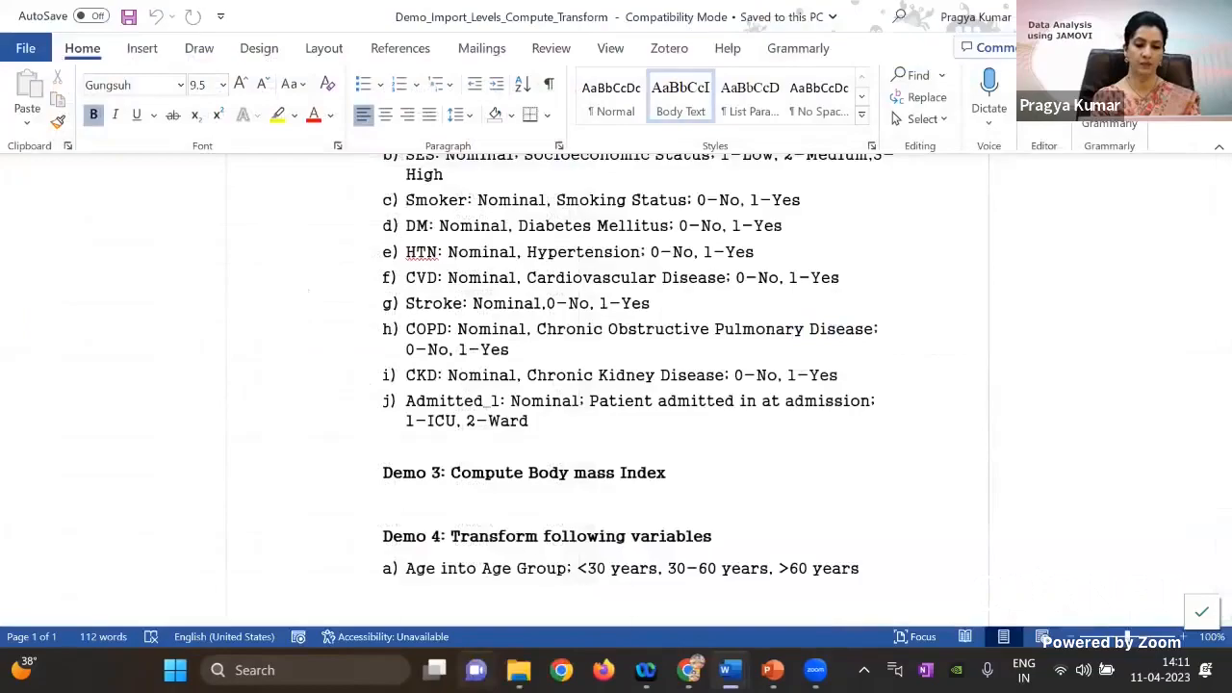
{"action": "mouse_move", "coordinate": [476, 670]}
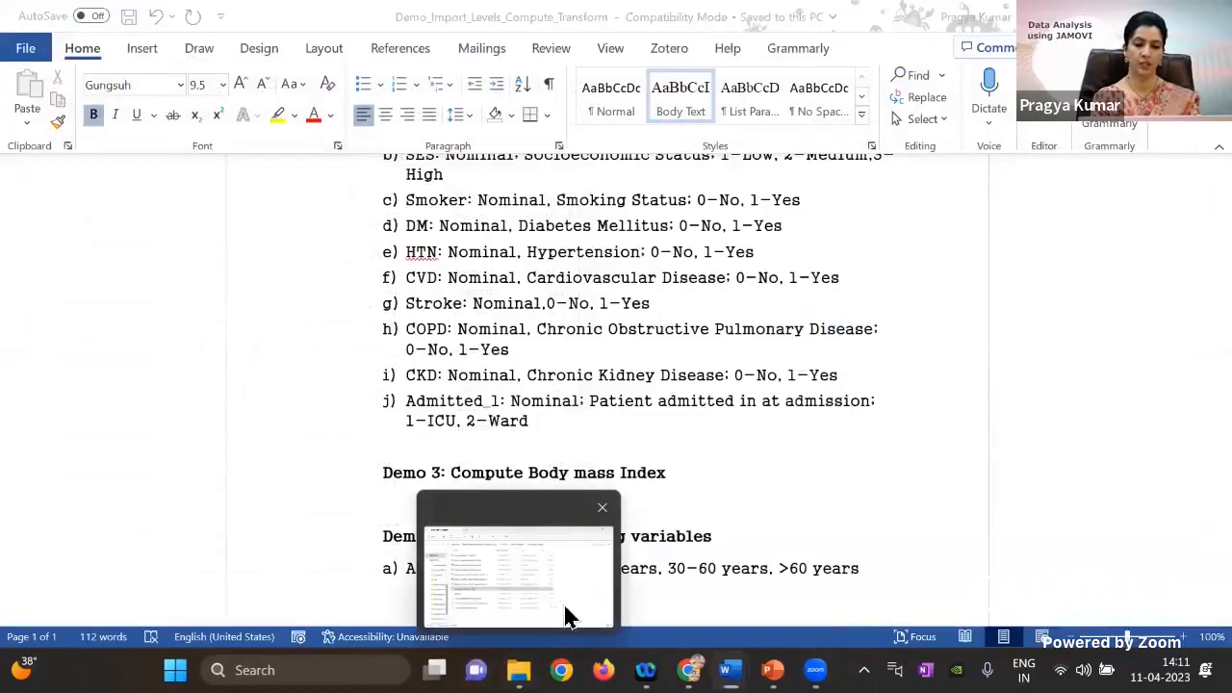
{"action": "left_click", "coordinate": [568, 601]}
{"action": "left_click", "coordinate": [1007, 509]}
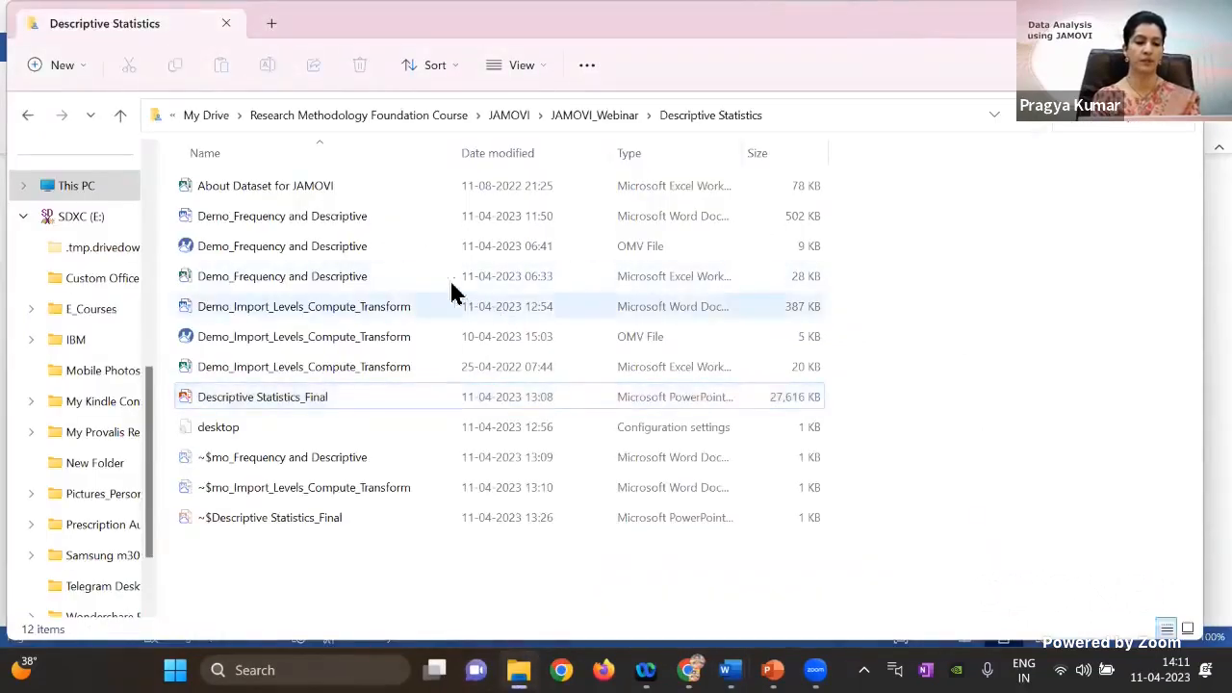
{"action": "double_click", "coordinate": [351, 336]}
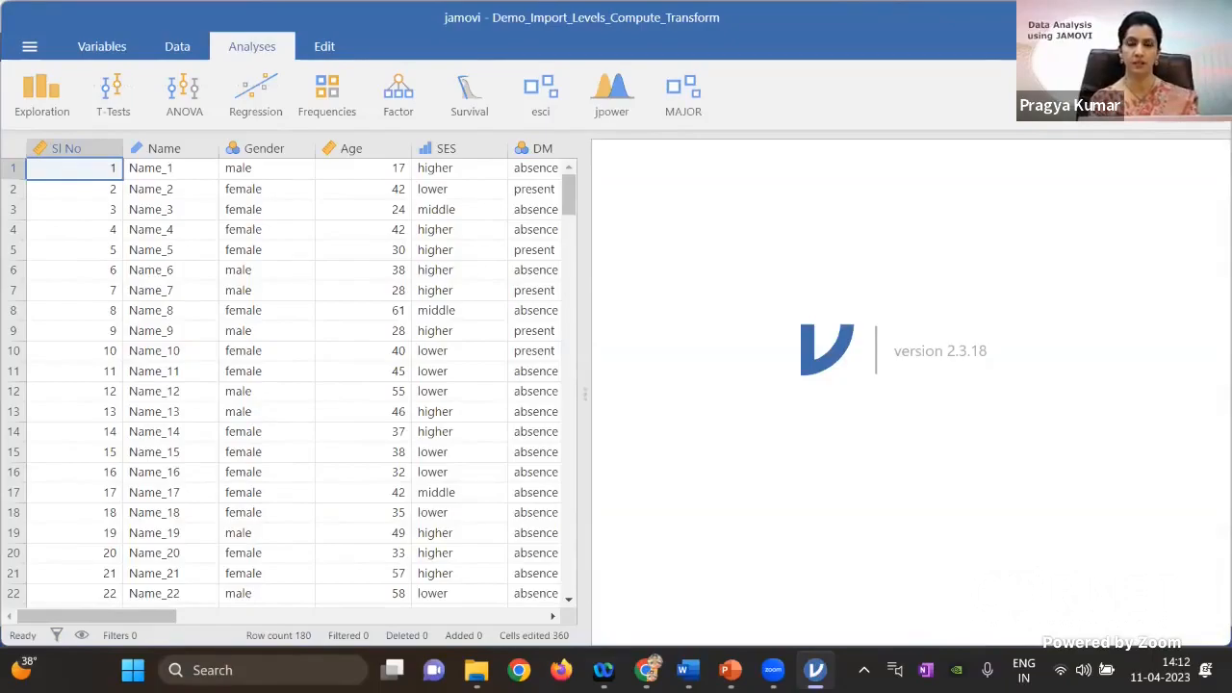
- Browse the installed and available modules in the jamovi library, and close the library
{"action": "left_click", "coordinate": [1199, 94]}
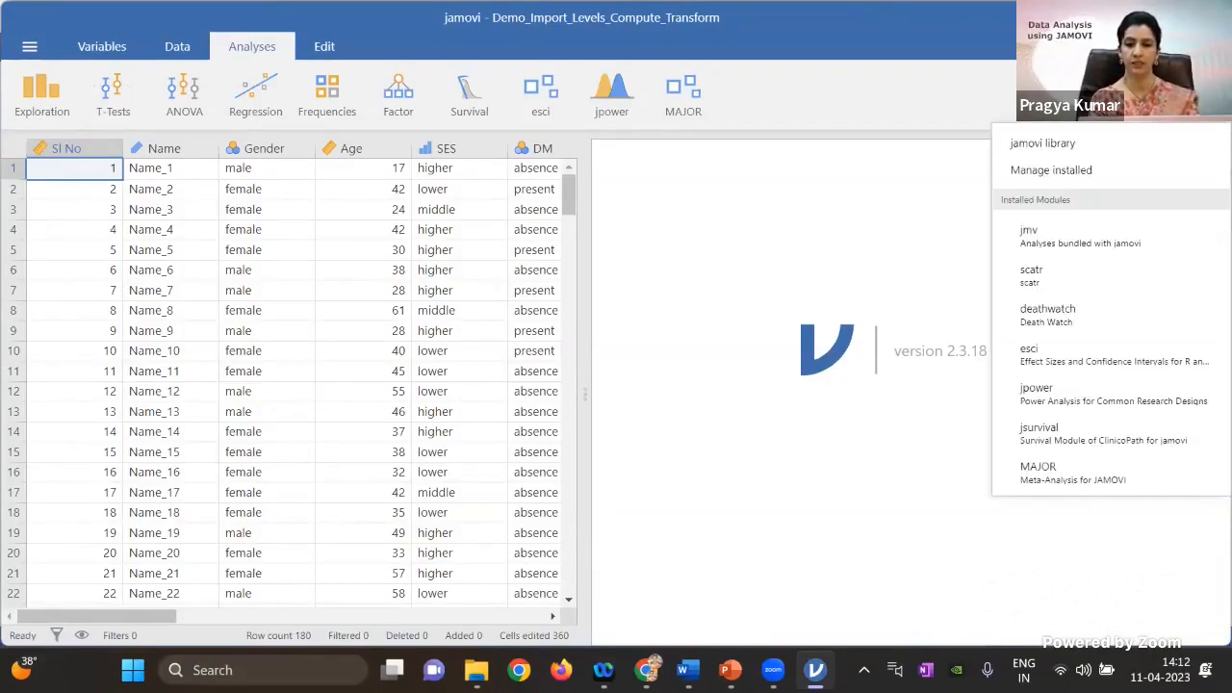
{"action": "left_click", "coordinate": [1059, 145]}
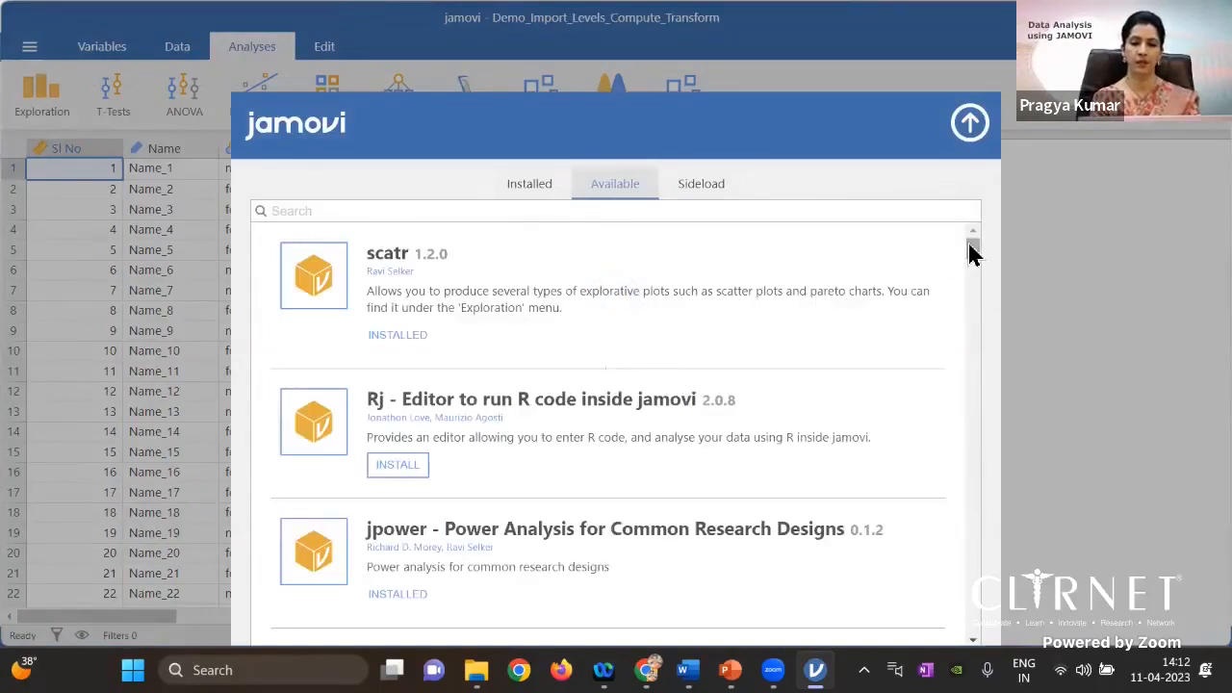
{"action": "left_click", "coordinate": [522, 182]}
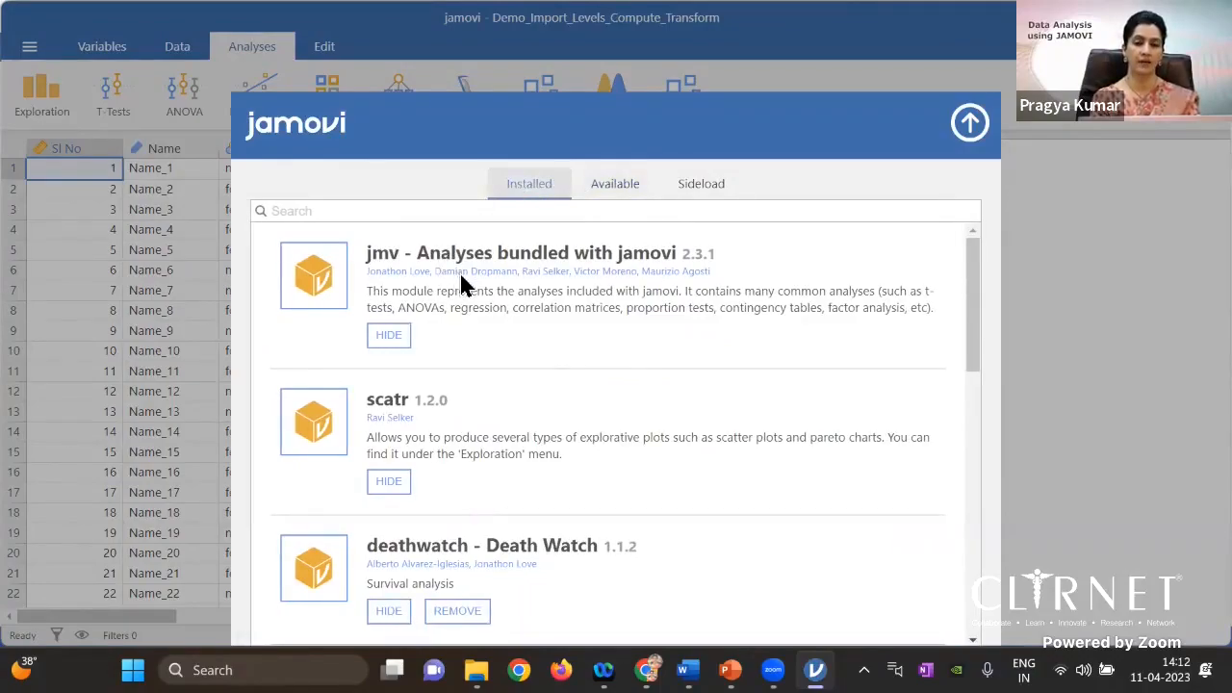
{"action": "left_click", "coordinate": [617, 188]}
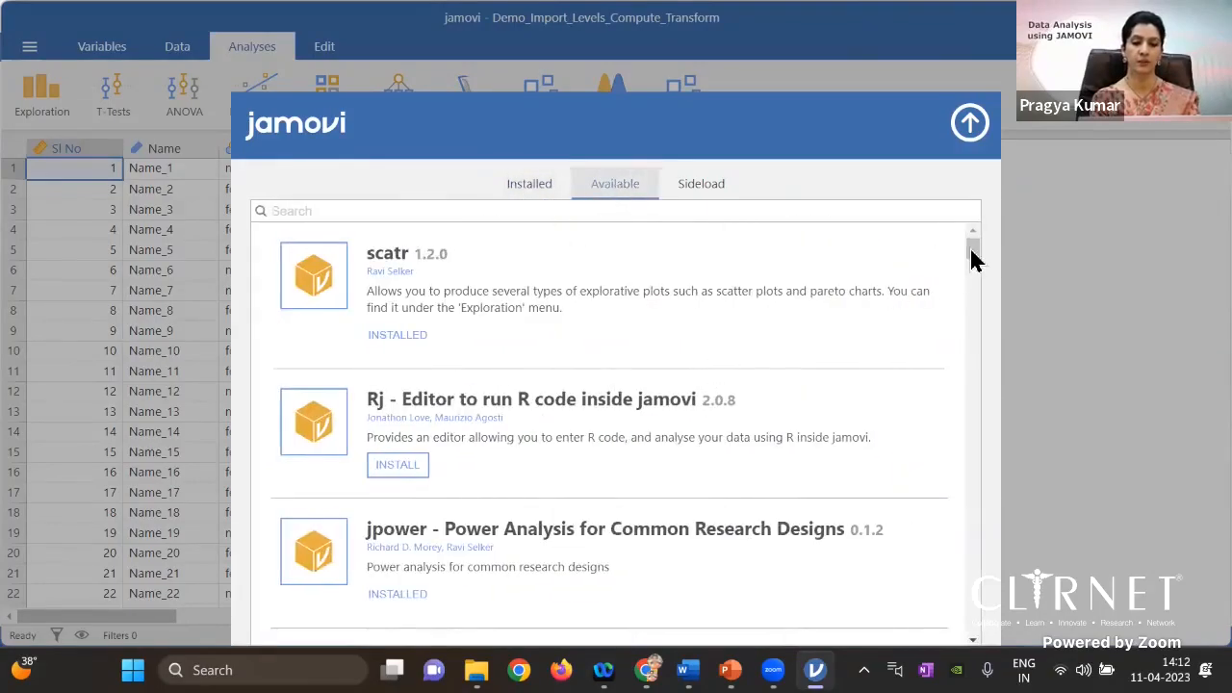
{"action": "left_click_drag", "start_coordinate": [972, 258], "coordinate": [972, 283]}
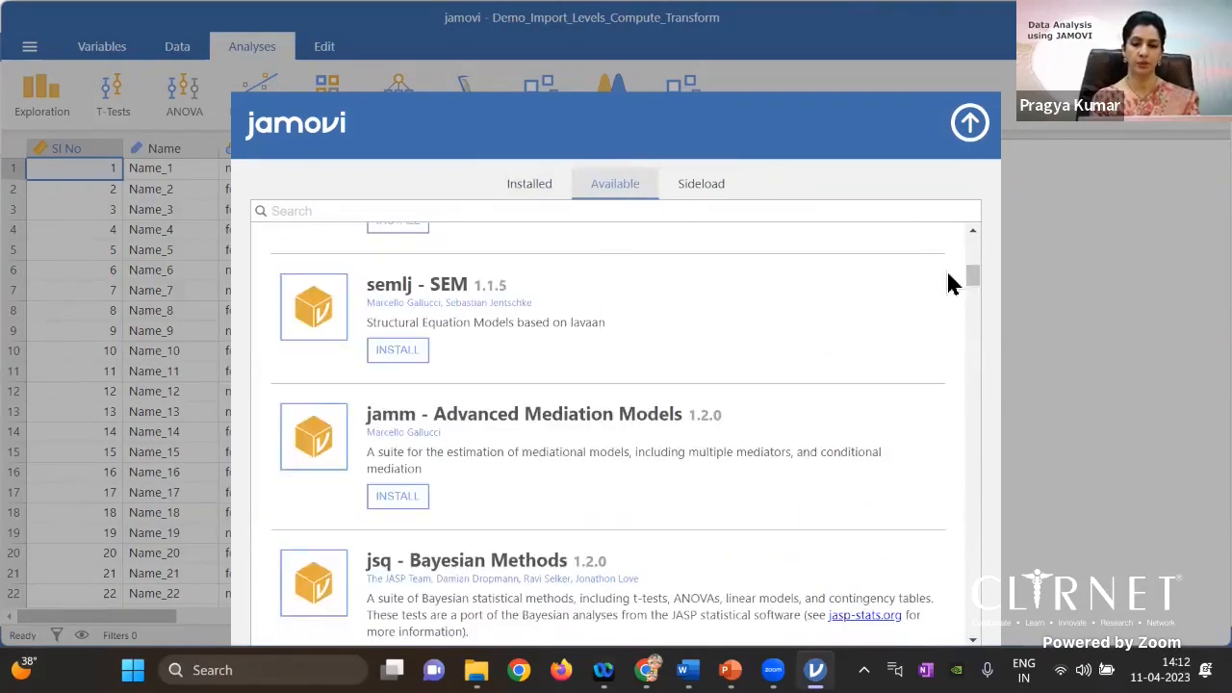
{"action": "mouse_move", "coordinate": [967, 266]}
{"action": "left_mouse_down"}
{"action": "mouse_move", "coordinate": [972, 433]}
{"action": "mouse_move", "coordinate": [972, 270]}
{"action": "left_mouse_up"}
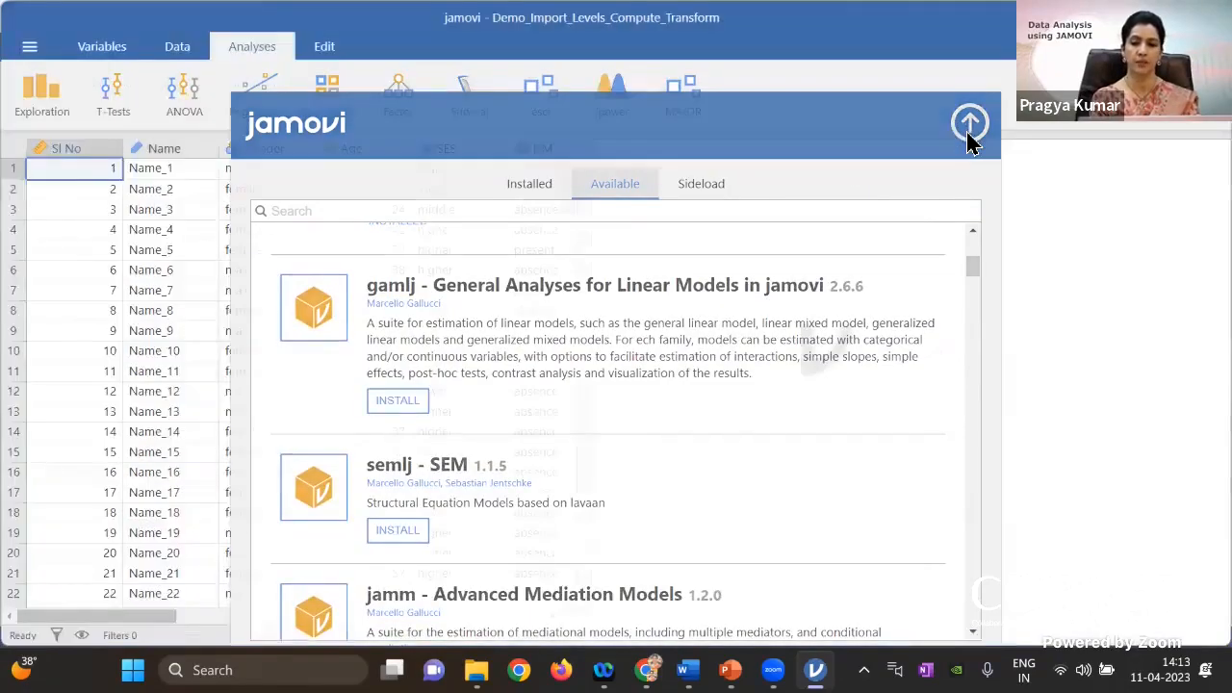
{"action": "left_click", "coordinate": [969, 125]}
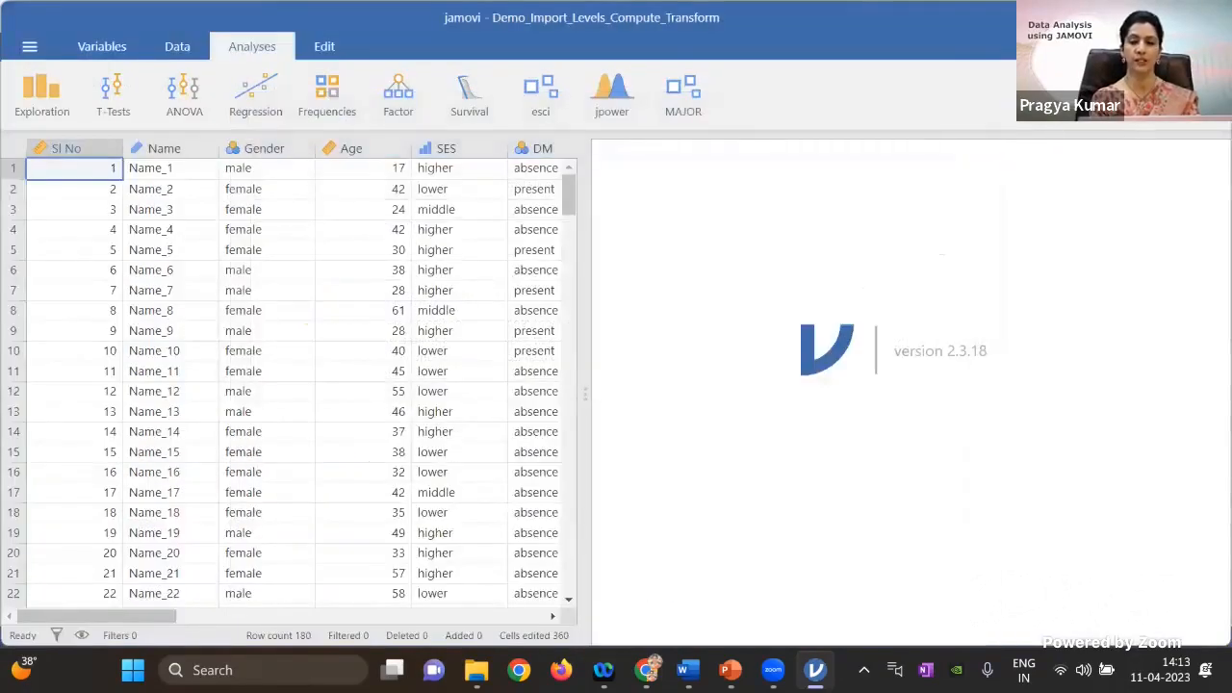
- Review the results, plot and import preferences, close them, and temporarily expand the results area across the whole window
{"action": "left_click", "coordinate": [1211, 46]}
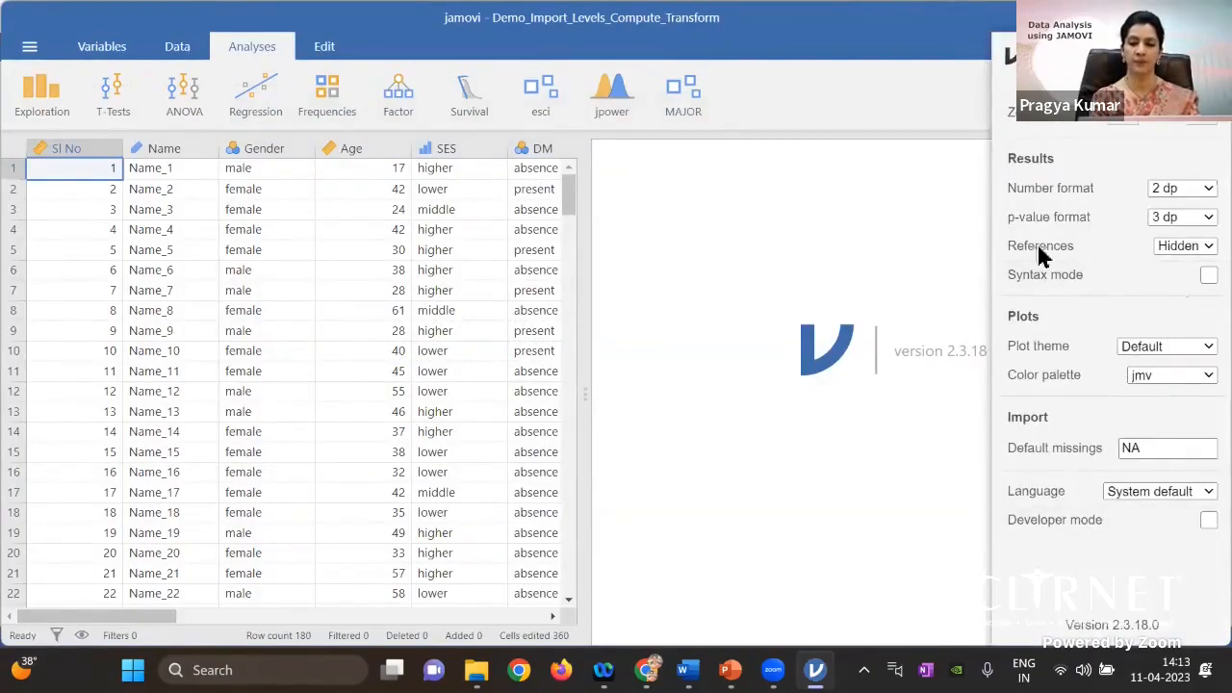
{"action": "left_click", "coordinate": [893, 593]}
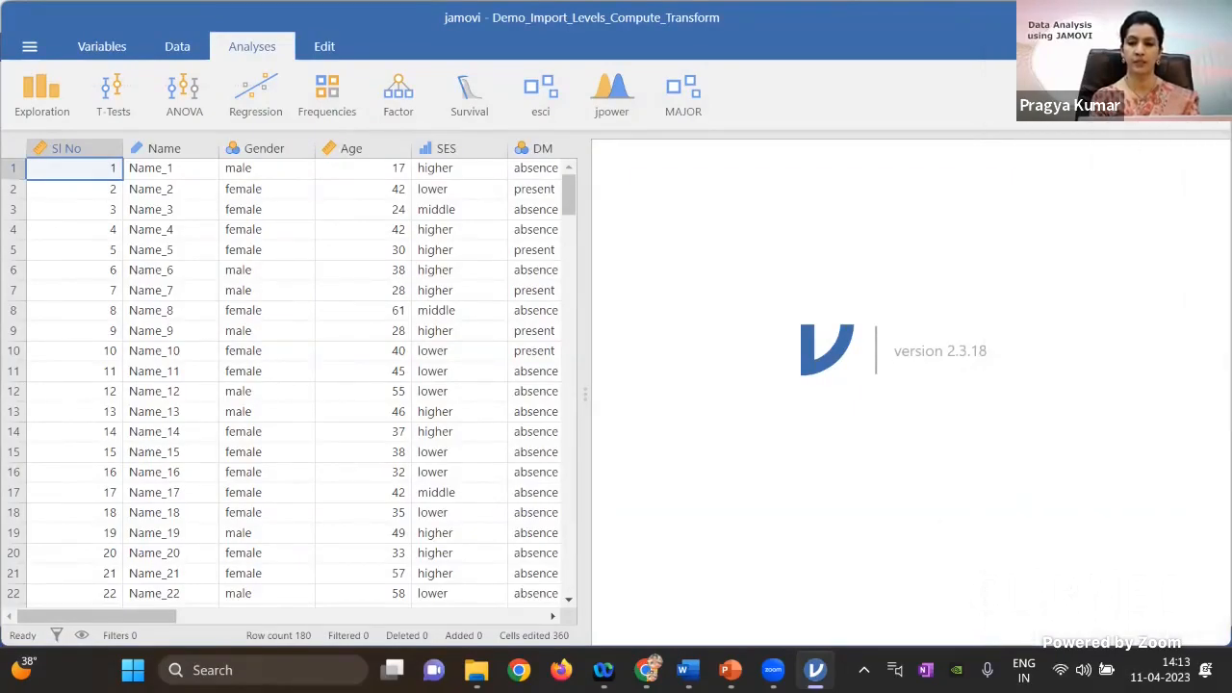
{"action": "left_click_drag", "start_coordinate": [585, 393], "coordinate": [9, 393]}
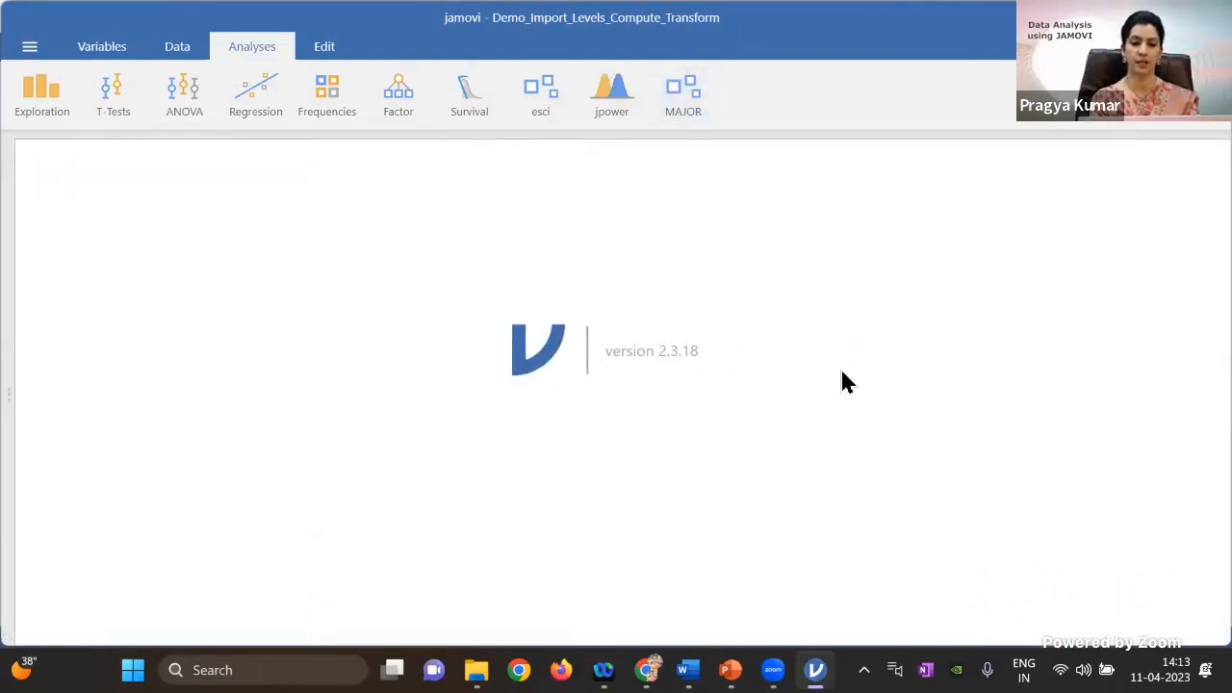
{"action": "left_click_drag", "start_coordinate": [9, 394], "coordinate": [585, 393]}
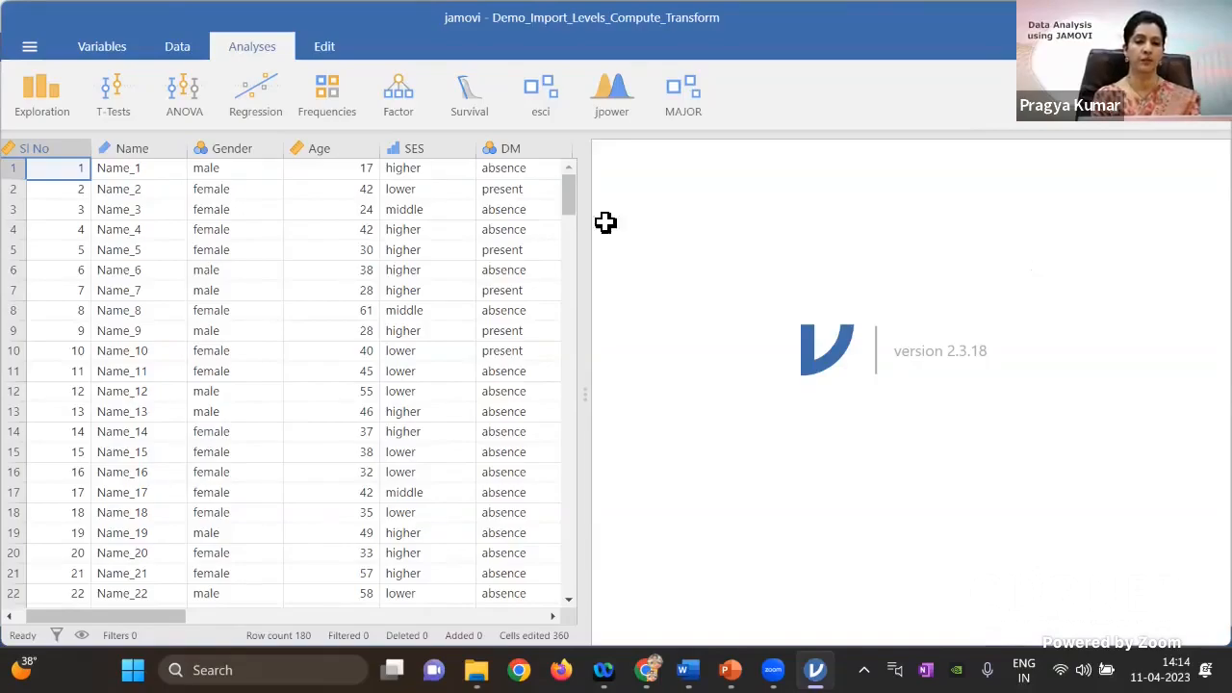
- Add a computed variable in the first empty column after ht
{"action": "left_click_drag", "start_coordinate": [145, 617], "coordinate": [332, 624]}
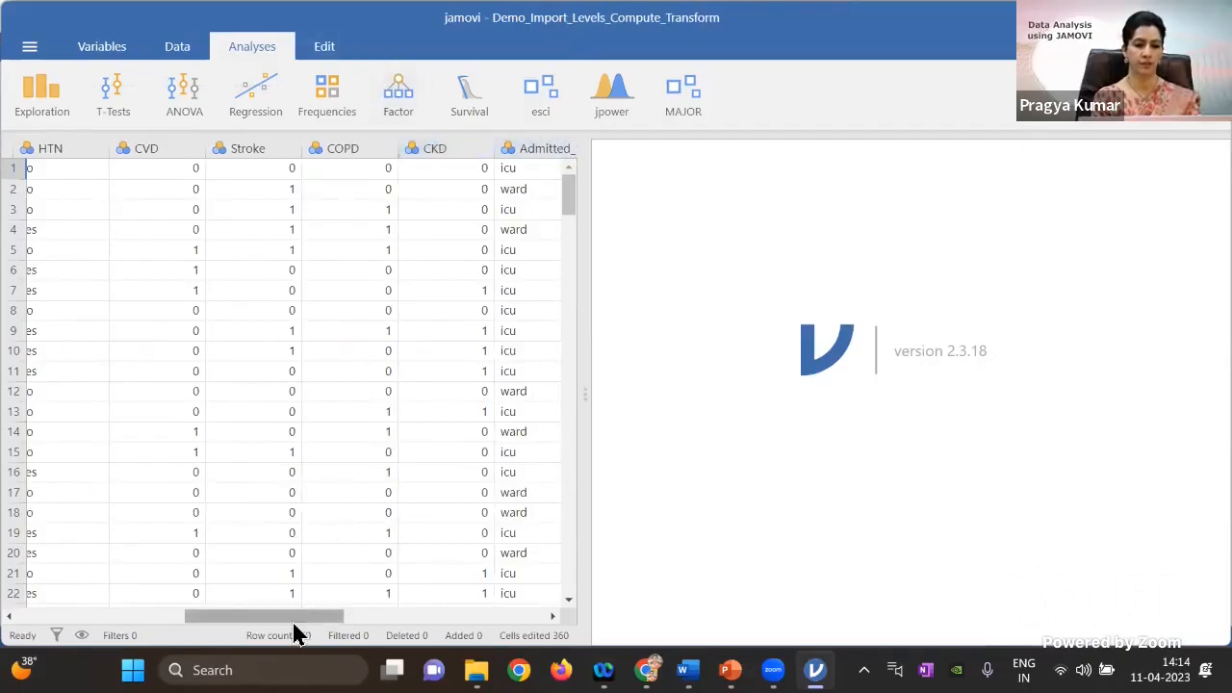
{"action": "left_click_drag", "start_coordinate": [296, 623], "coordinate": [414, 623]}
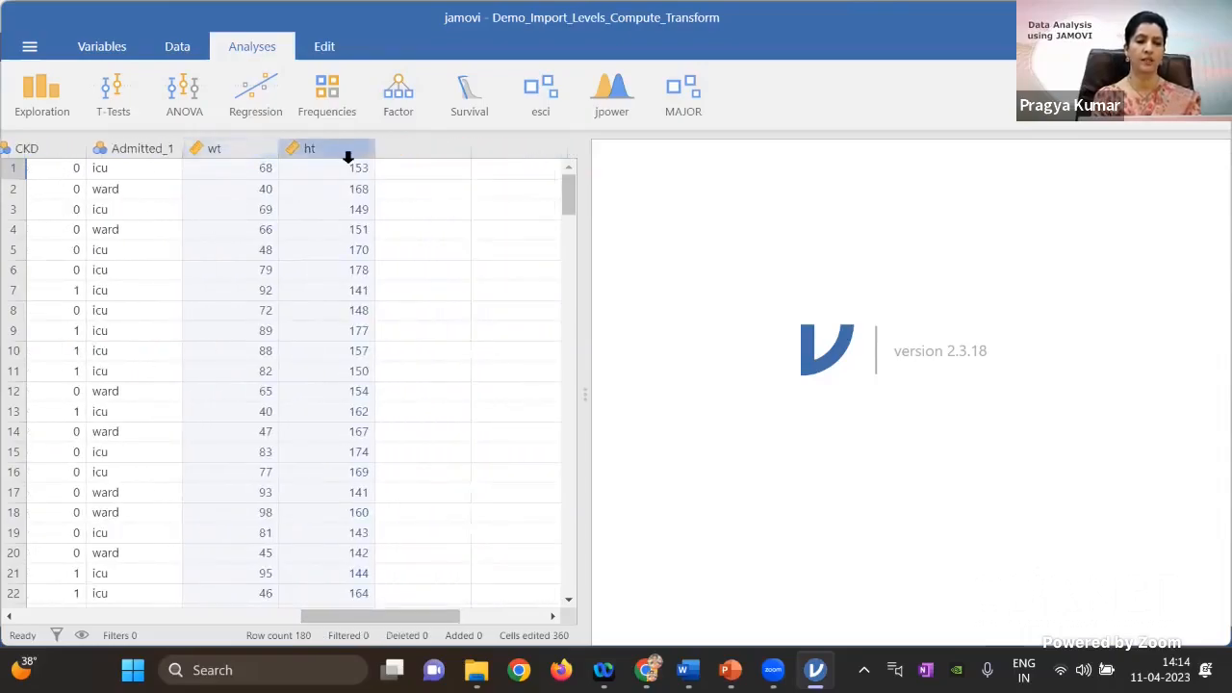
{"action": "left_click", "coordinate": [417, 151]}
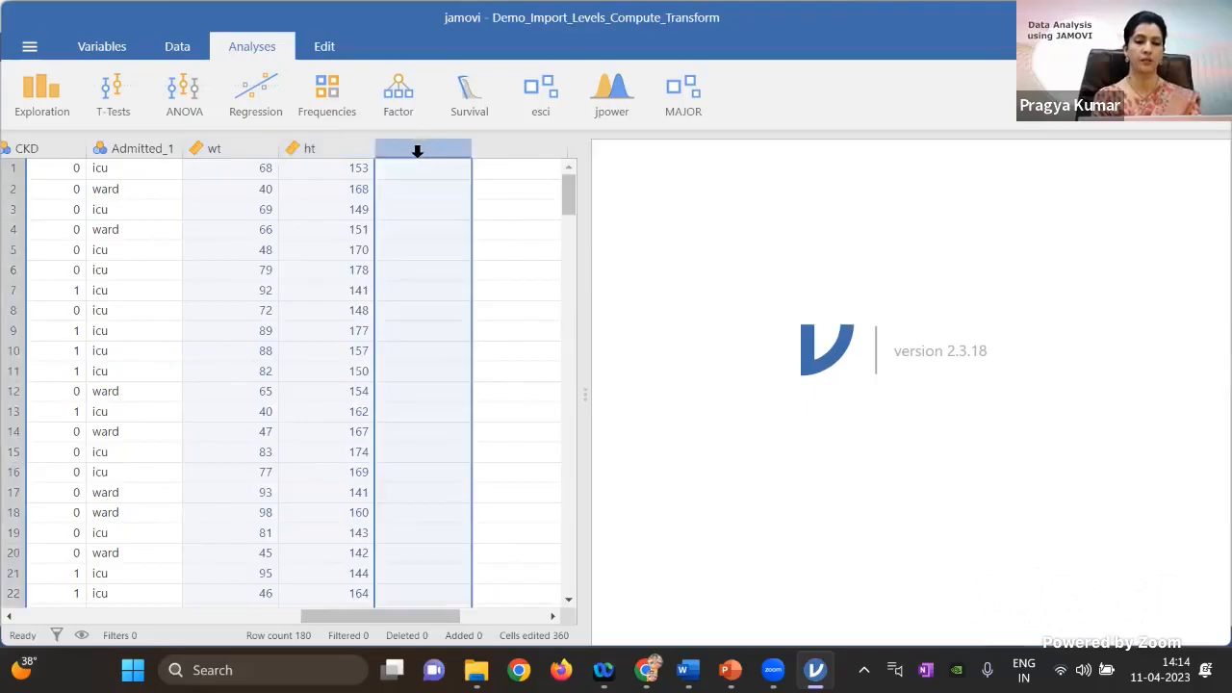
{"action": "left_click", "coordinate": [181, 53]}
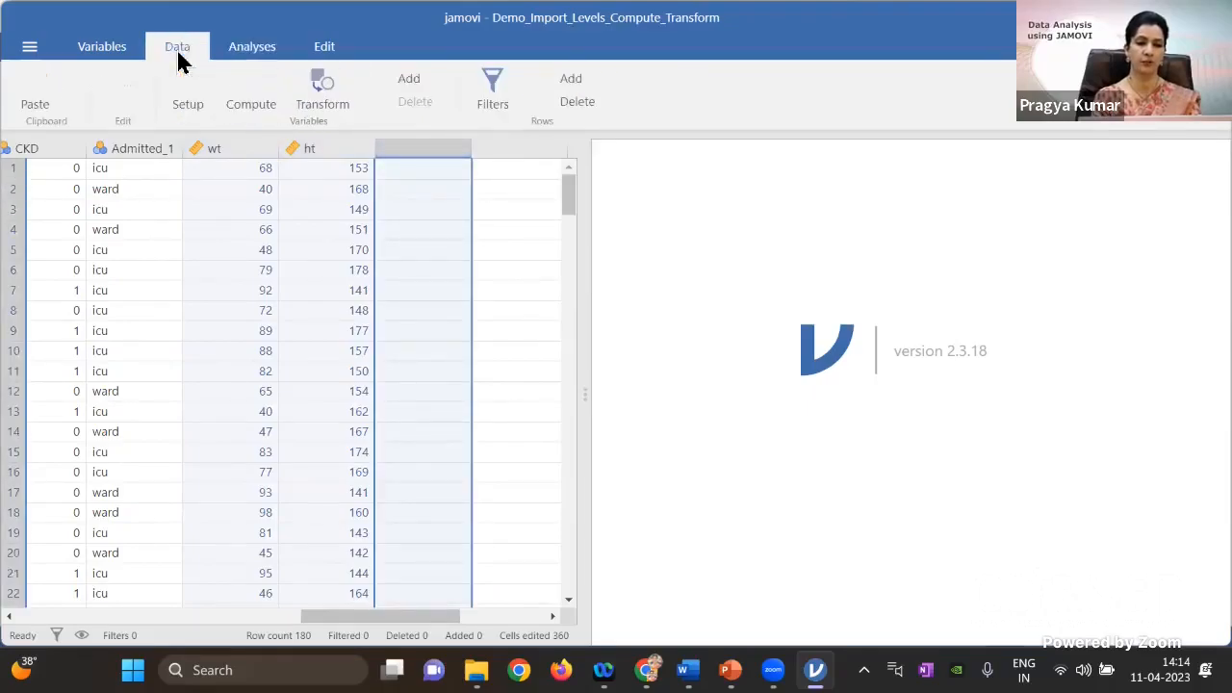
{"action": "left_click", "coordinate": [252, 96]}
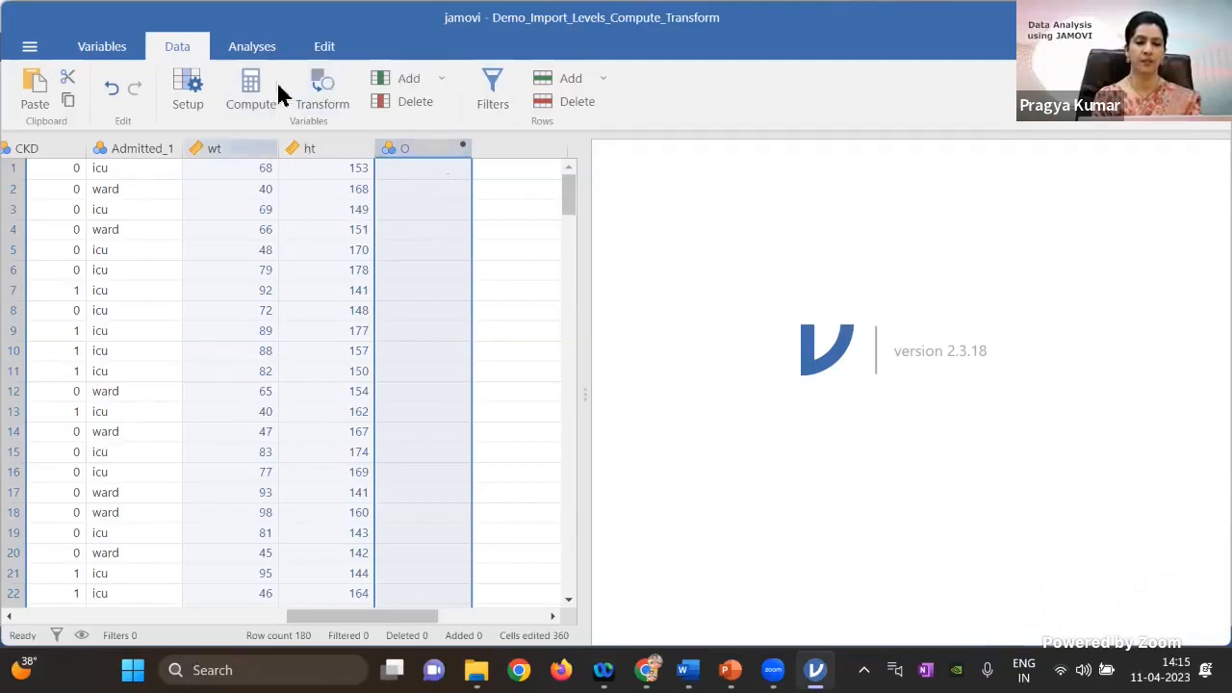
- Name the new computed variable BMI and describe it as "body mass index"
{"action": "double_click", "coordinate": [436, 148]}
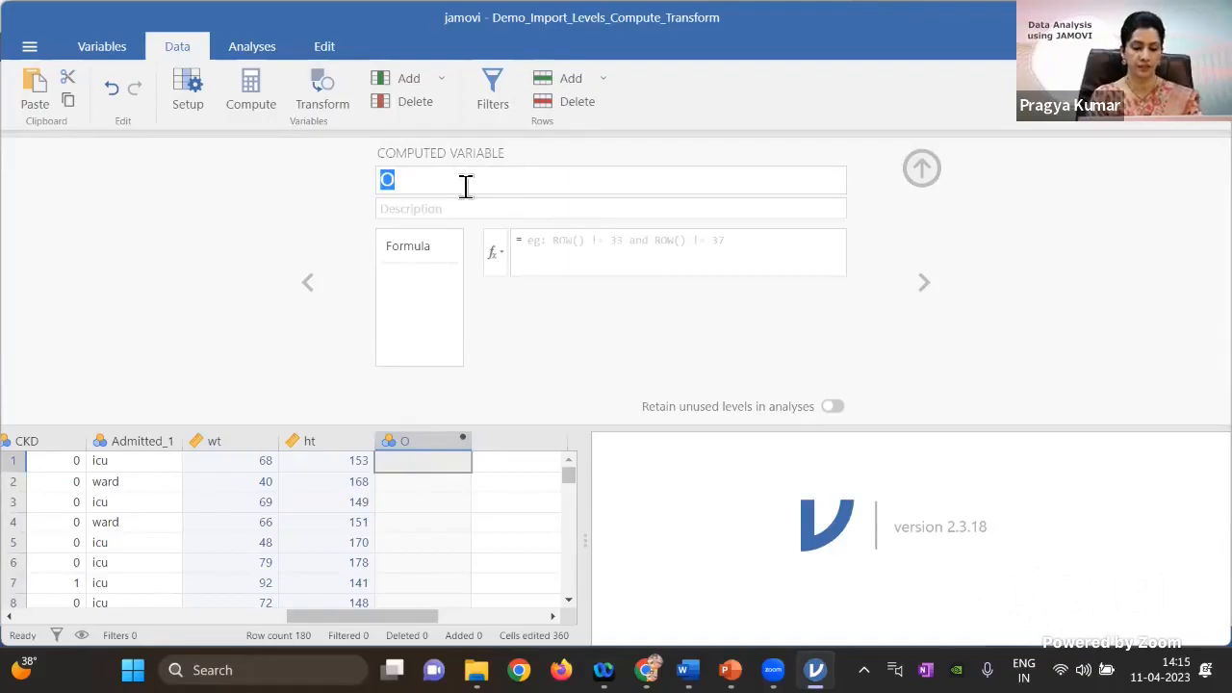
{"action": "type", "text": "BMI"}
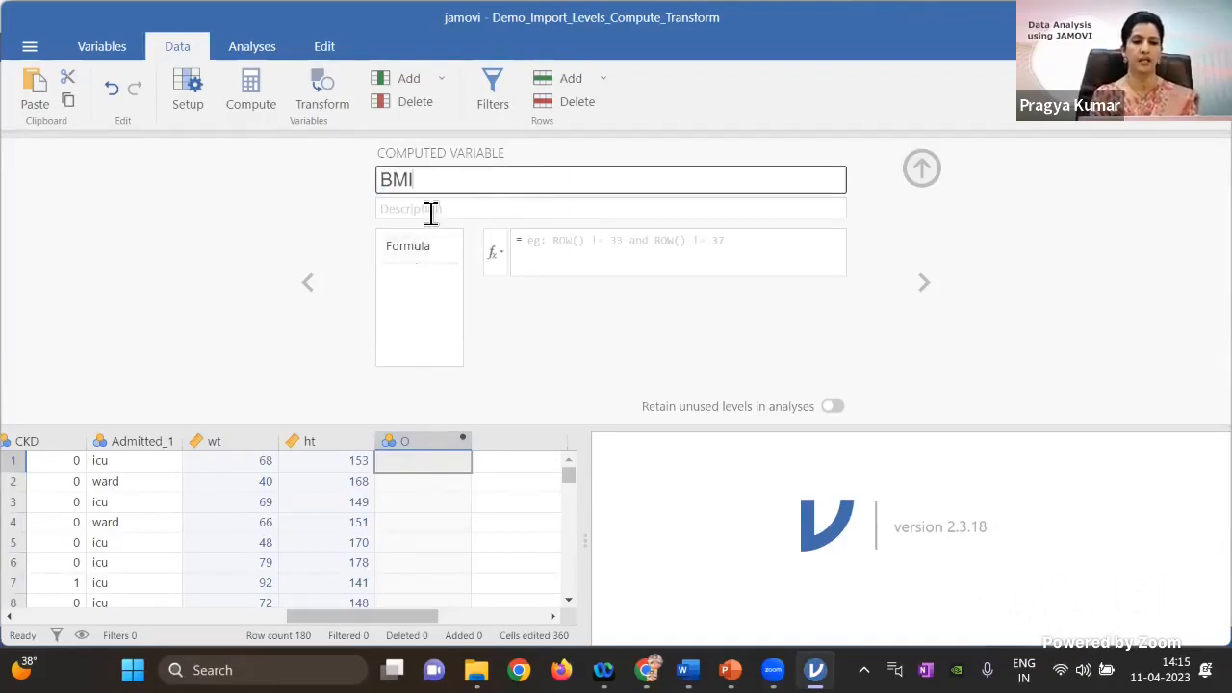
{"action": "left_click", "coordinate": [431, 211]}
{"action": "type", "text": "b"}
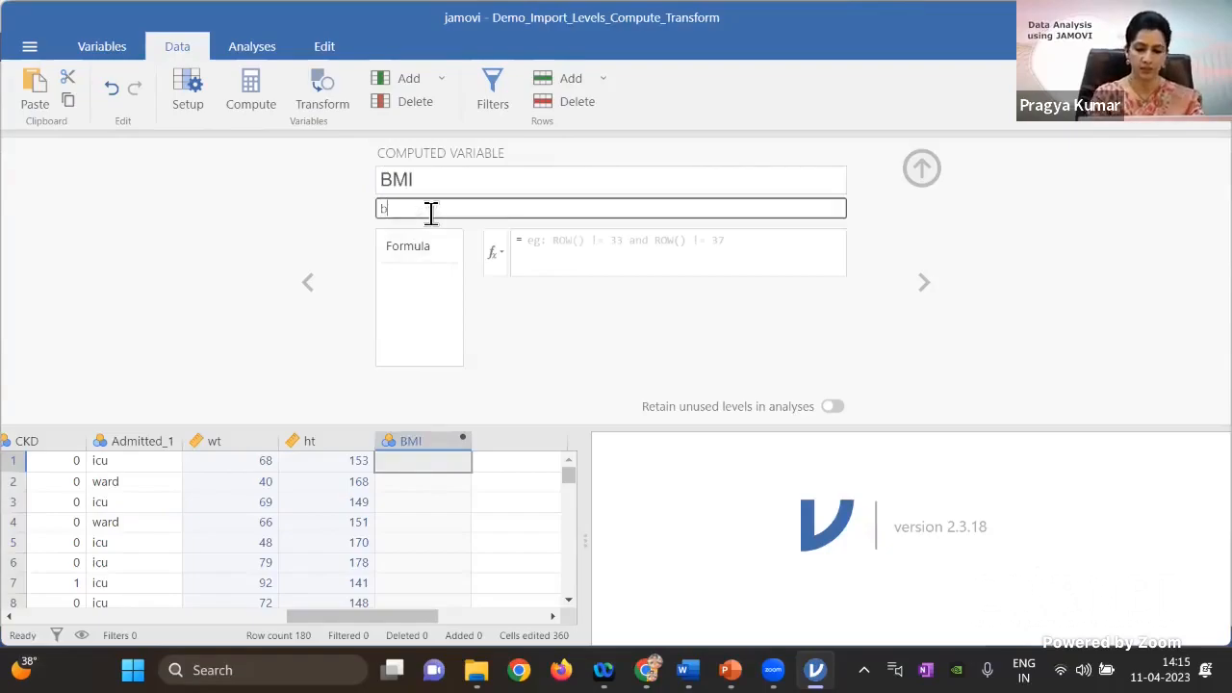
{"action": "type", "text": "ody mass index"}
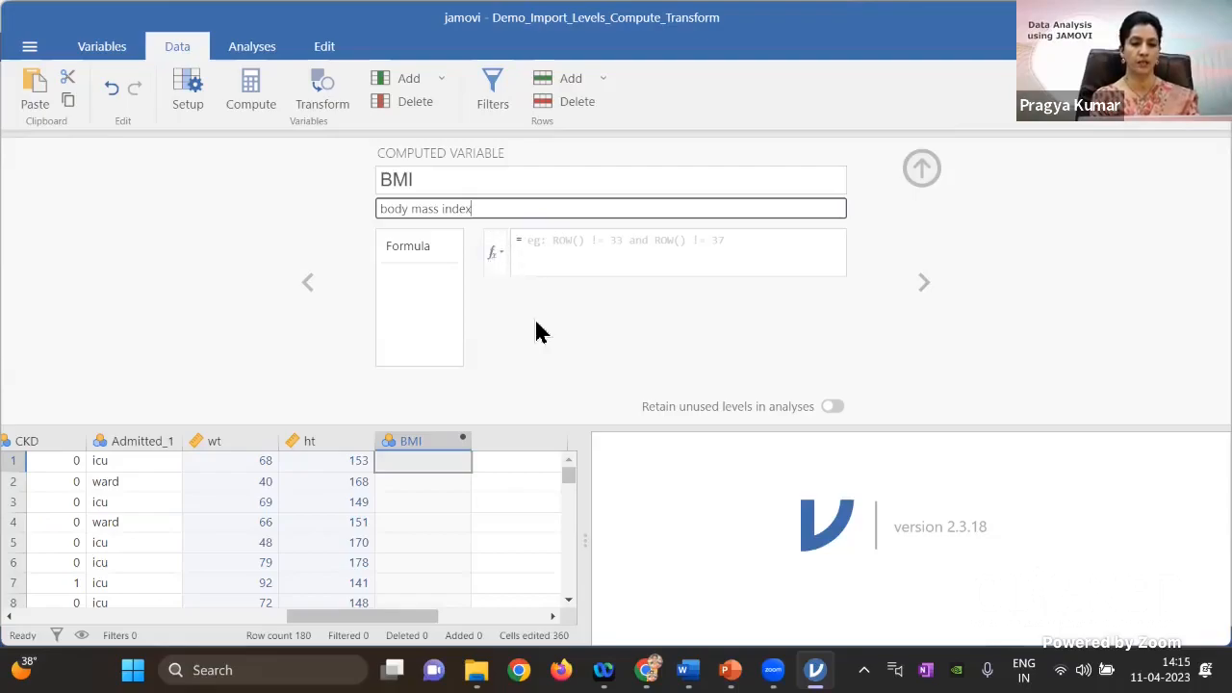
{"action": "left_click_drag", "start_coordinate": [547, 419], "coordinate": [486, 298]}
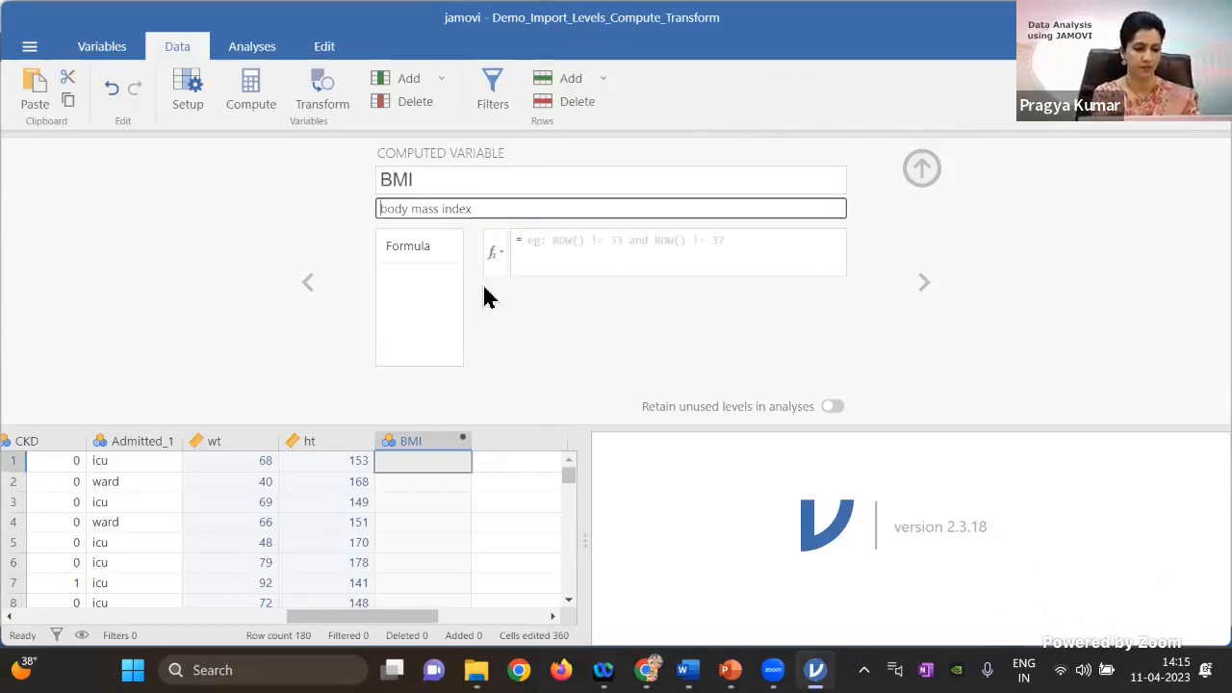
{"action": "left_click_drag", "start_coordinate": [483, 284], "coordinate": [472, 238]}
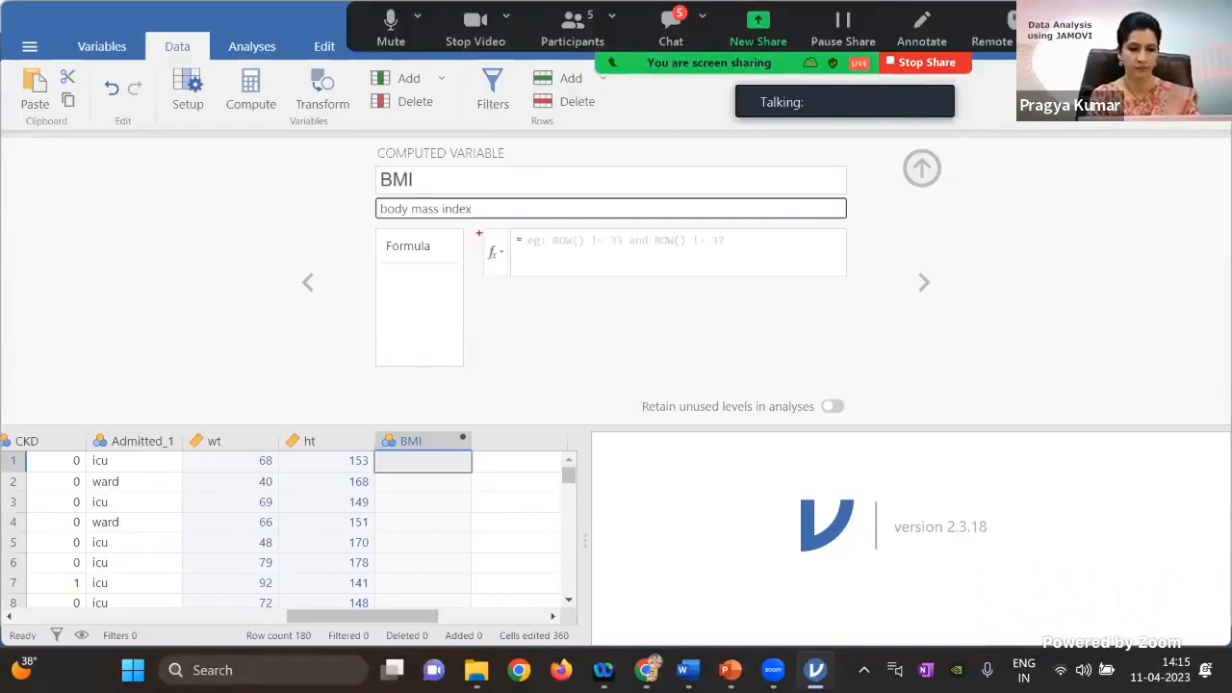
{"action": "left_click_drag", "start_coordinate": [478, 233], "coordinate": [511, 291]}
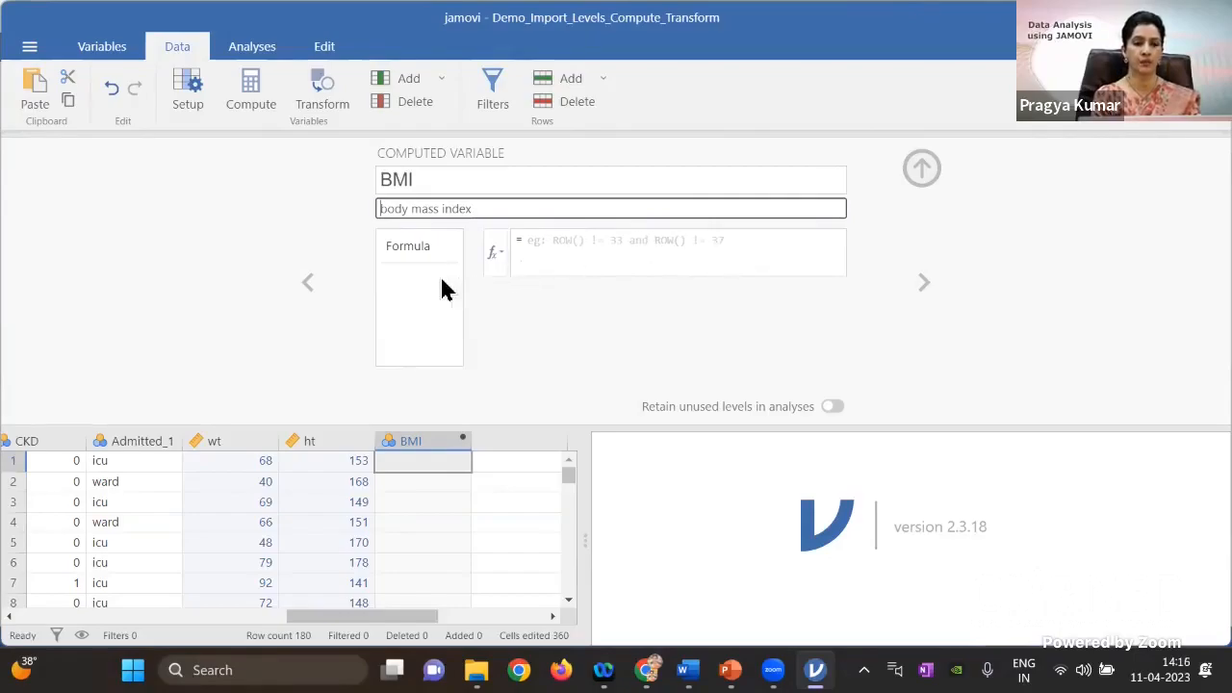
- Open the function and variable lists for the BMI formula and examine the available functions from Math to Misc
{"action": "left_click", "coordinate": [494, 254]}
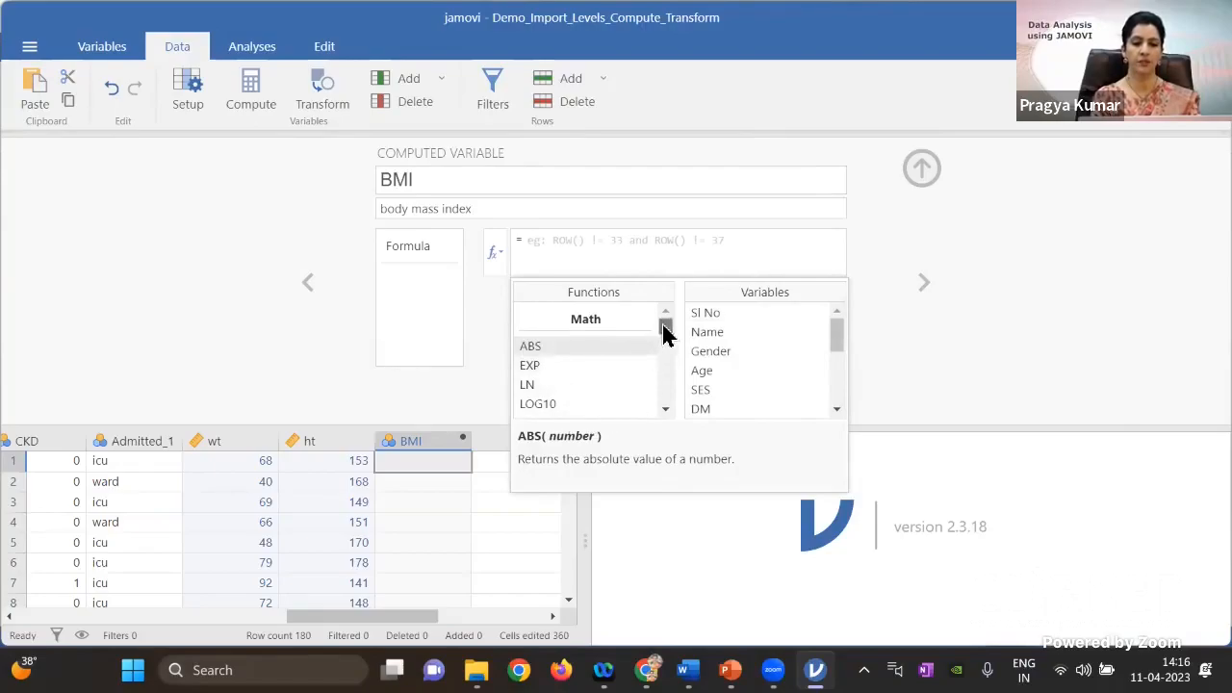
{"action": "scroll", "coordinate": [664, 332], "scroll_direction": "down", "scroll_amount": 1}
{"action": "scroll", "coordinate": [664, 332], "scroll_direction": "up", "scroll_amount": 1}
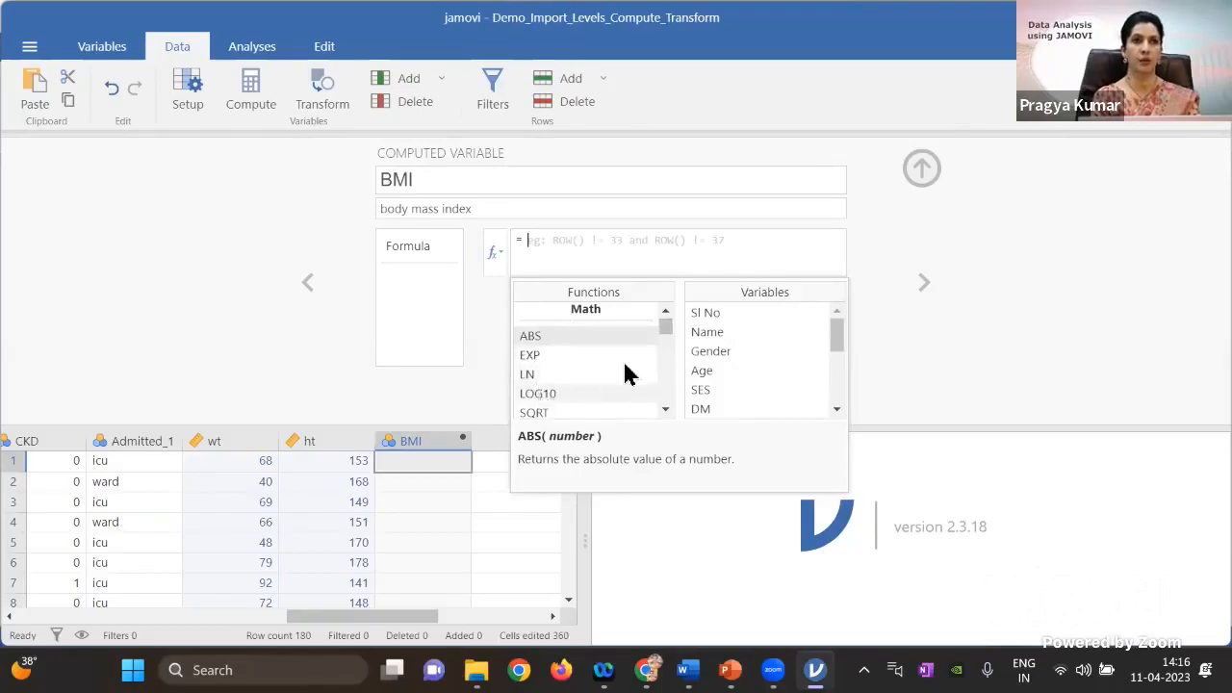
{"action": "left_click_drag", "start_coordinate": [662, 339], "coordinate": [661, 370]}
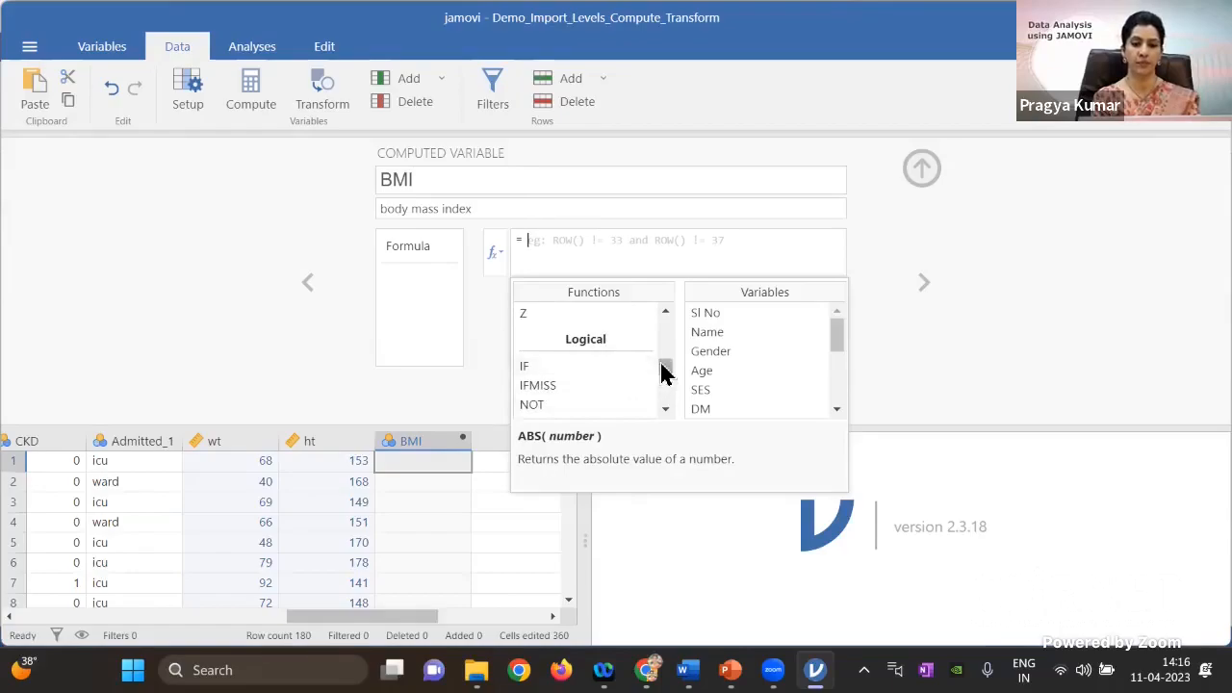
{"action": "left_click_drag", "start_coordinate": [663, 371], "coordinate": [663, 386]}
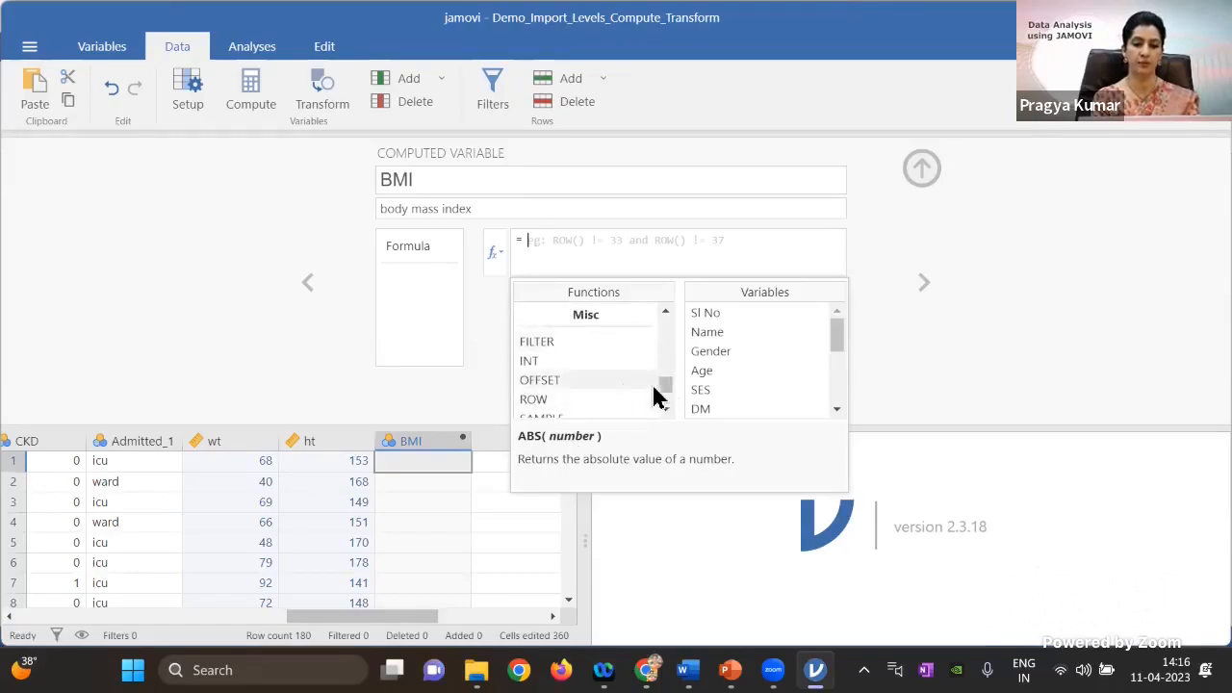
{"action": "left_click_drag", "start_coordinate": [663, 387], "coordinate": [668, 368]}
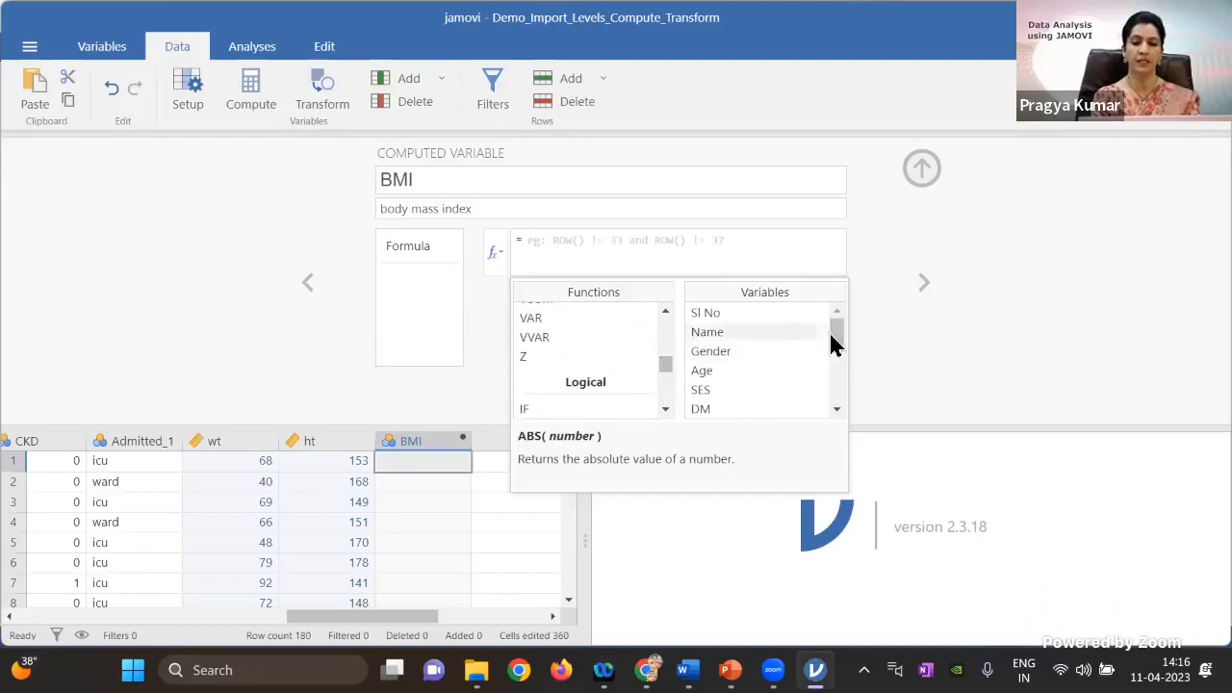
- Set the BMI formula to wt/(ht*ht*.0001) using the wt and ht variables, apply it and close the variable editor
{"action": "left_click_drag", "start_coordinate": [836, 336], "coordinate": [835, 352]}
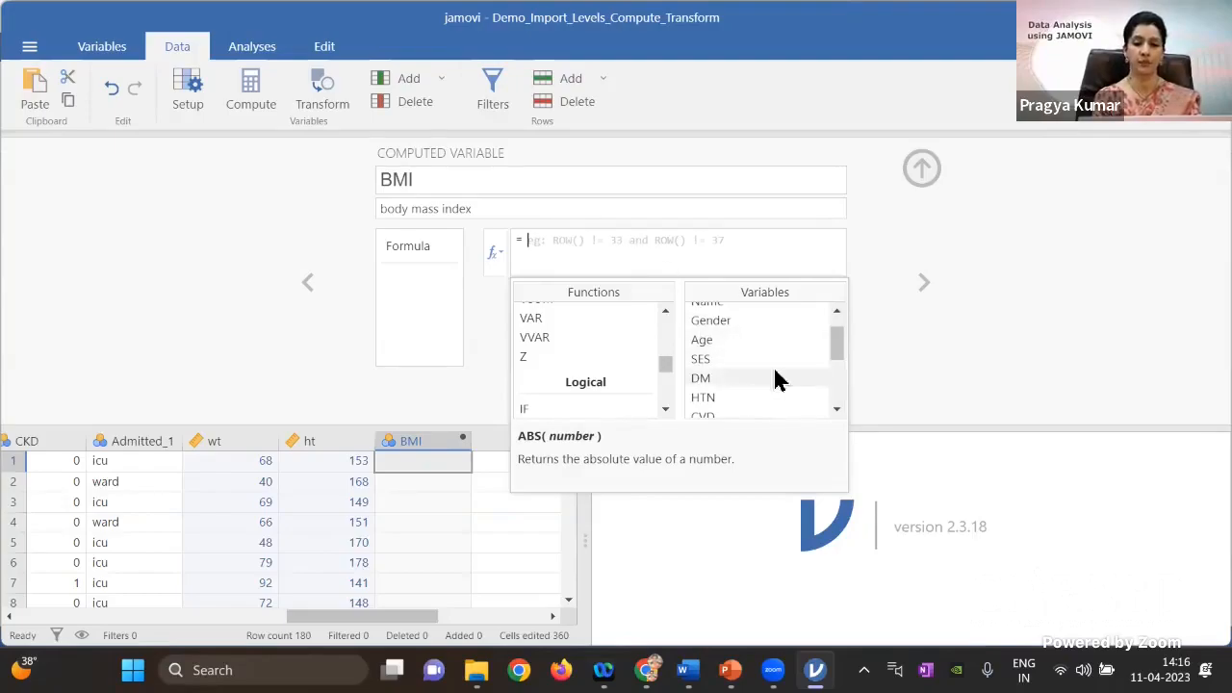
{"action": "left_click_drag", "start_coordinate": [836, 351], "coordinate": [836, 414]}
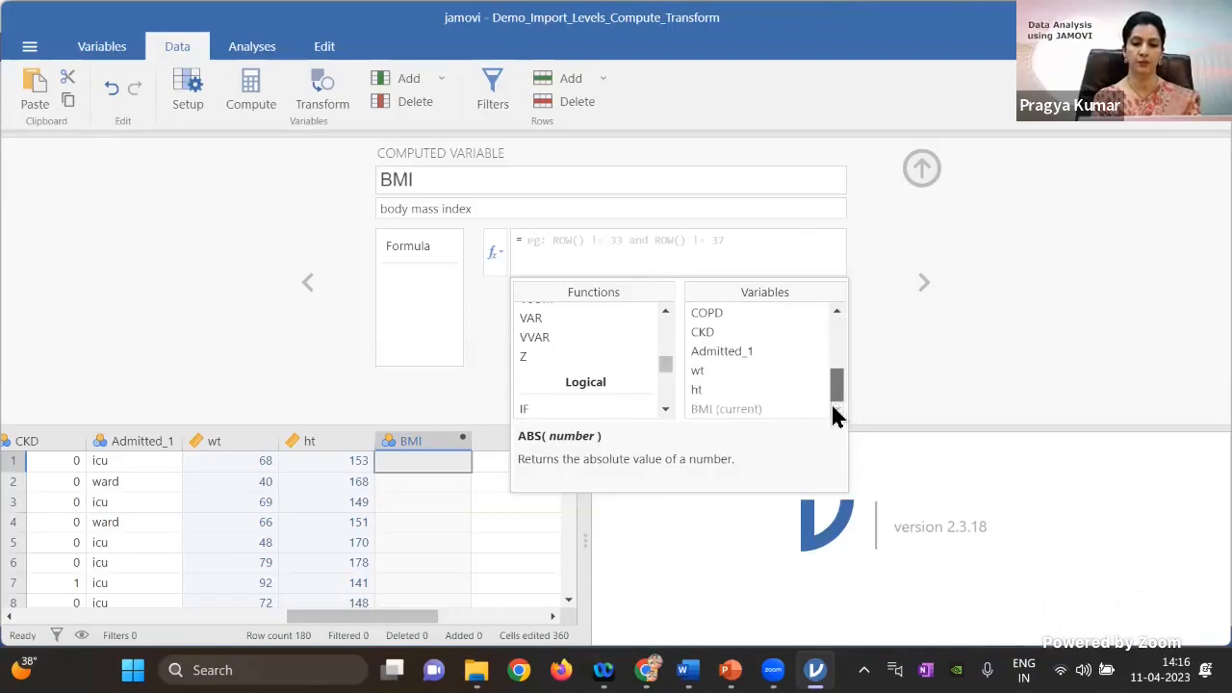
{"action": "double_click", "coordinate": [727, 375]}
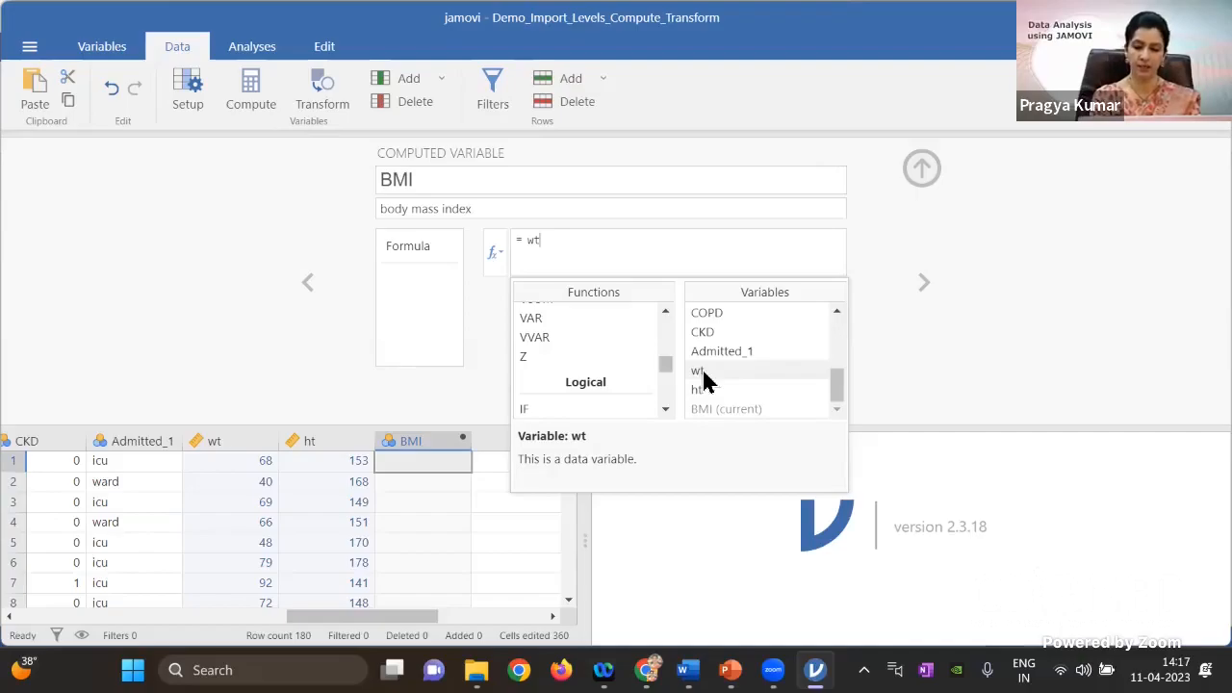
{"action": "type", "text": "/("}
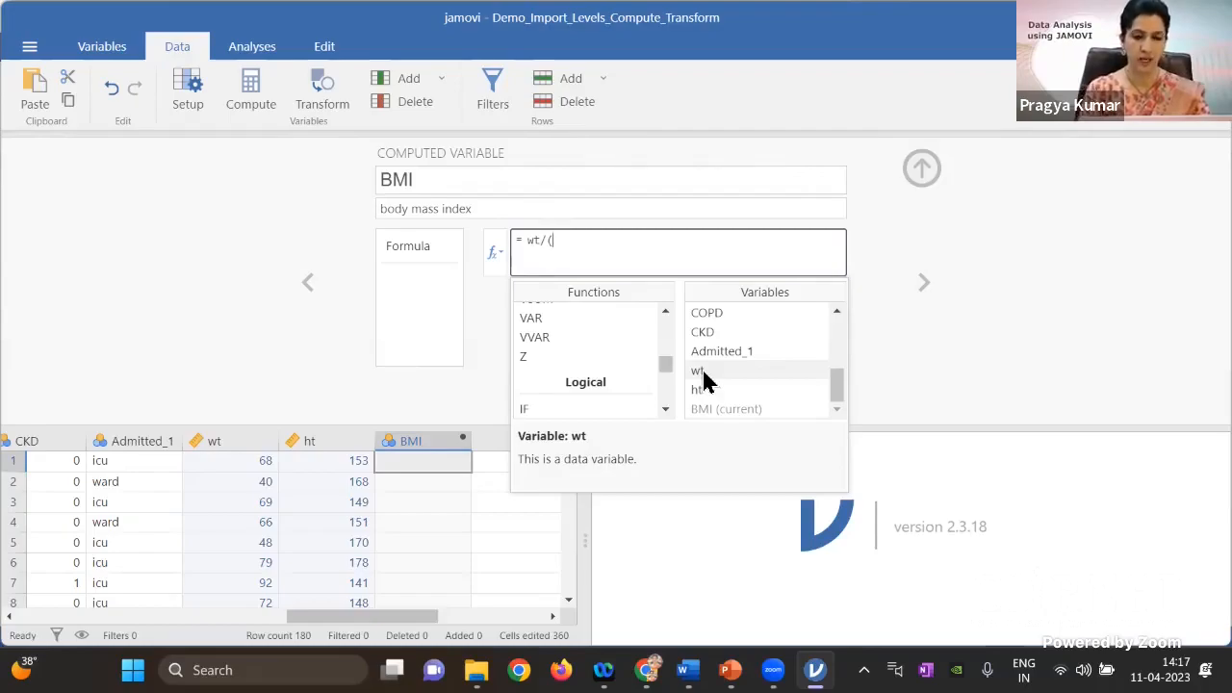
{"action": "double_click", "coordinate": [743, 392]}
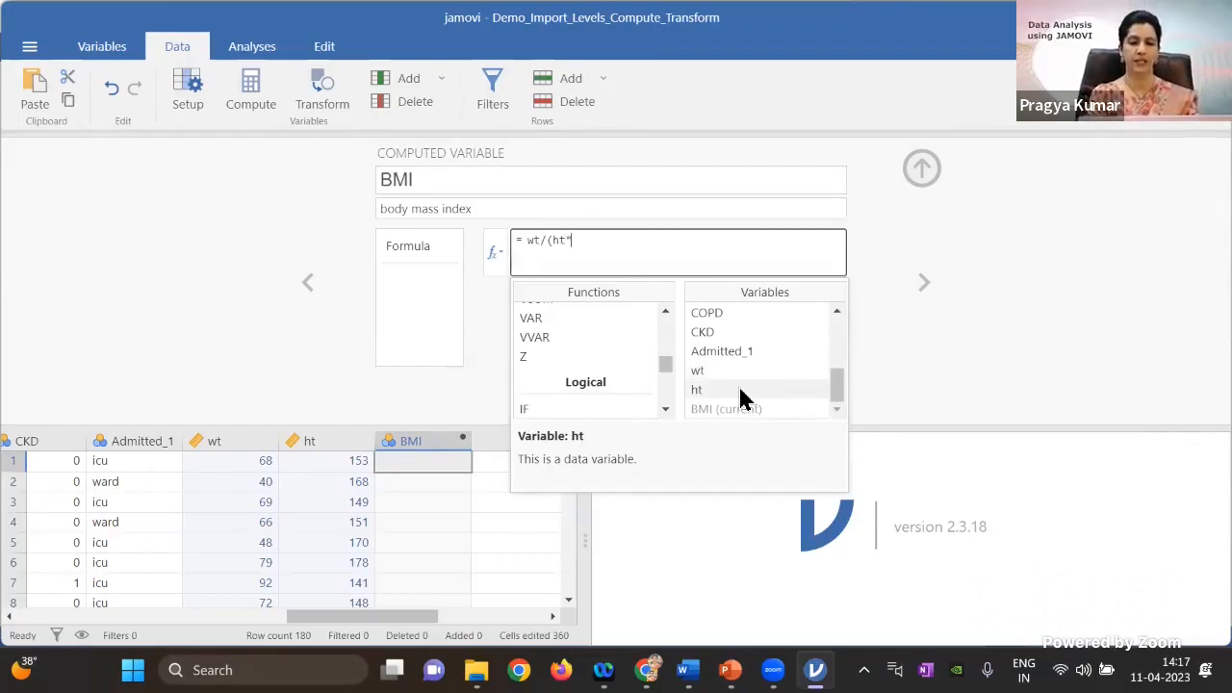
{"action": "type", "text": "*"}
{"action": "double_click", "coordinate": [743, 391]}
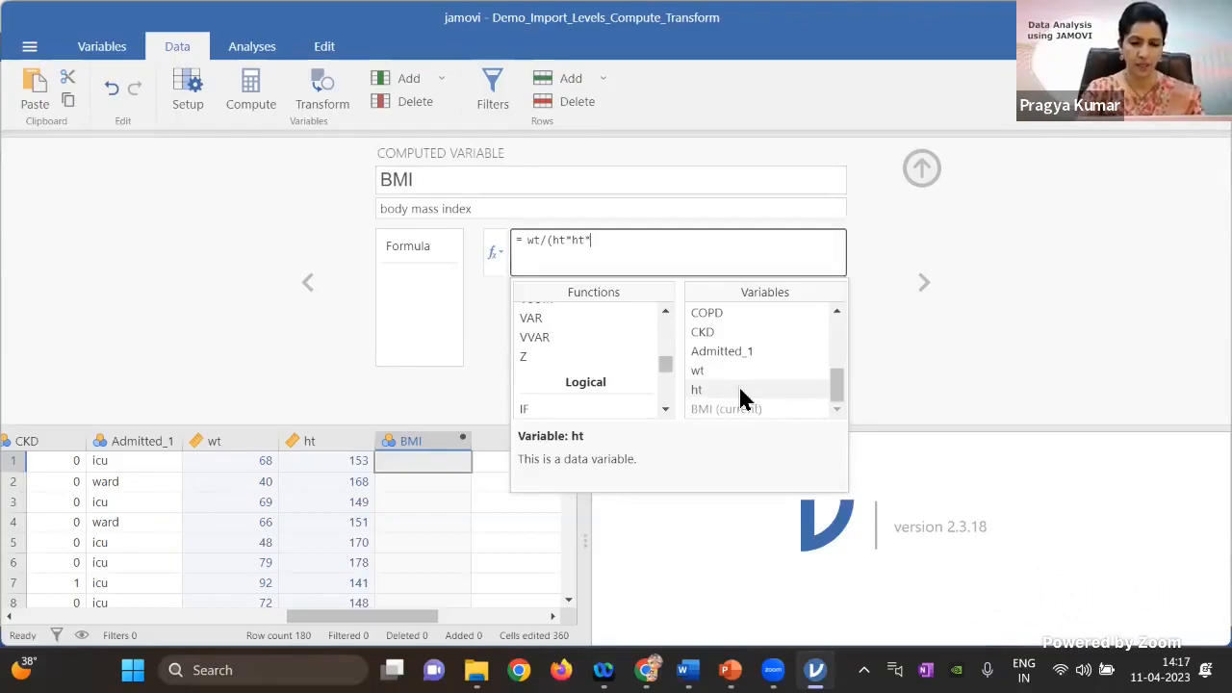
{"action": "type", "text": "*"}
{"action": "type", "text": "."}
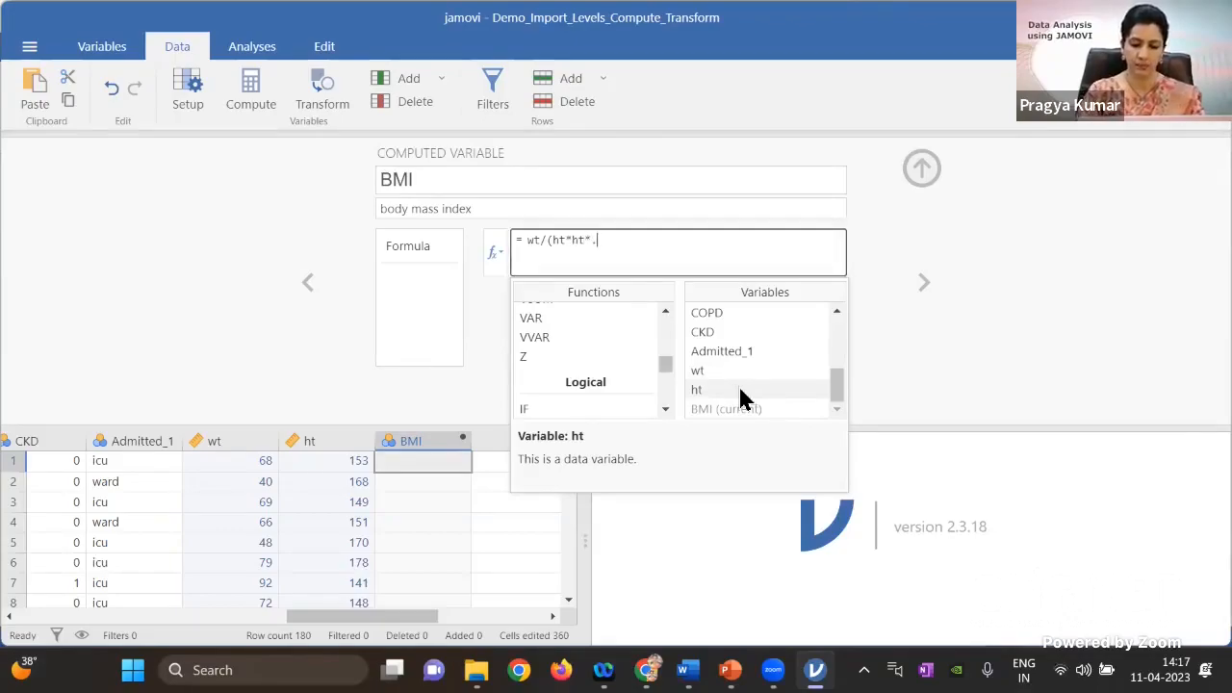
{"action": "type", "text": "0001"}
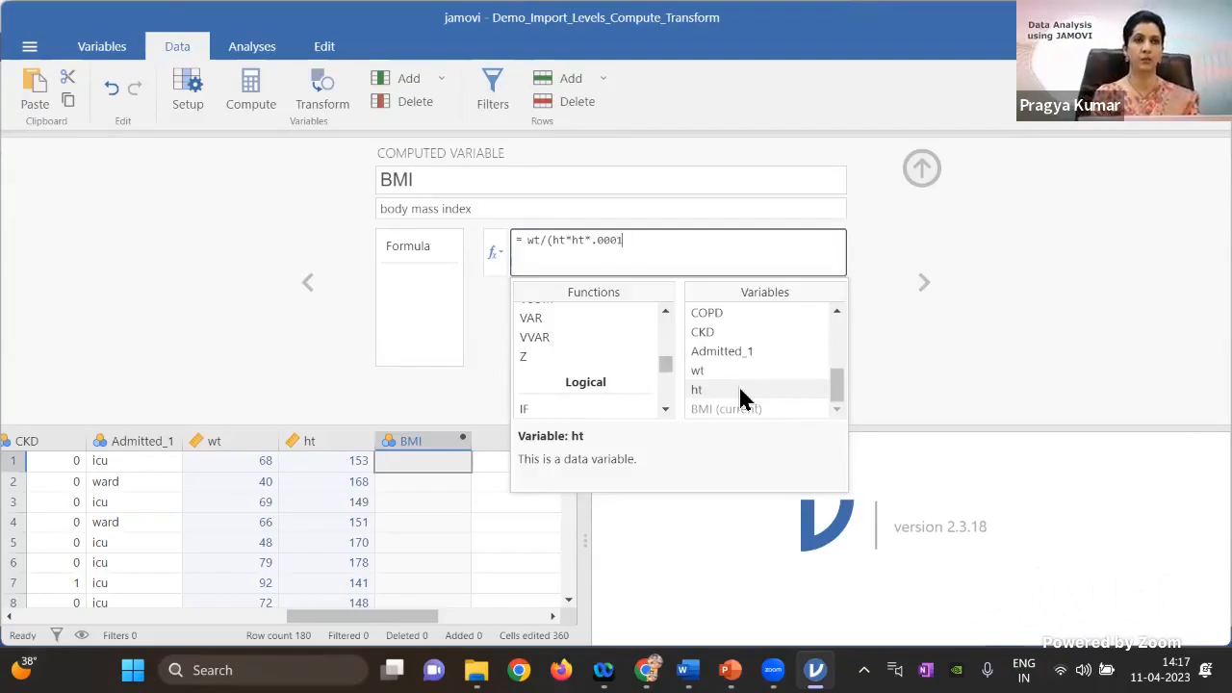
{"action": "type", "text": ")"}
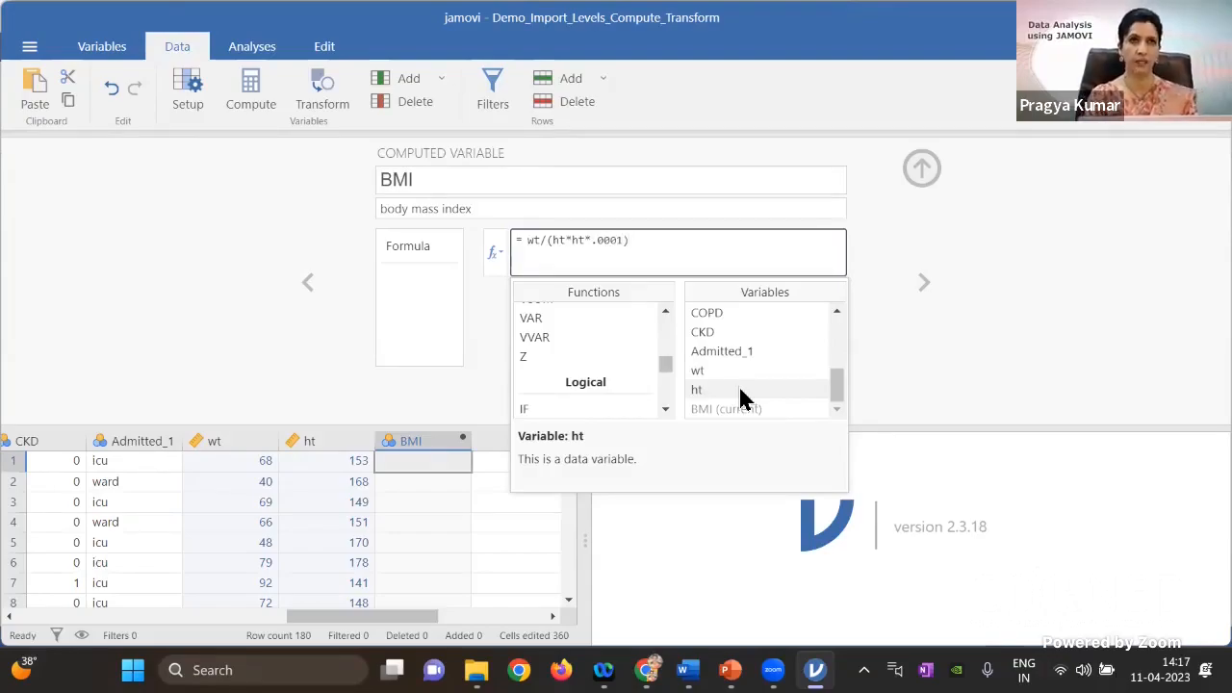
{"action": "left_click", "coordinate": [741, 392]}
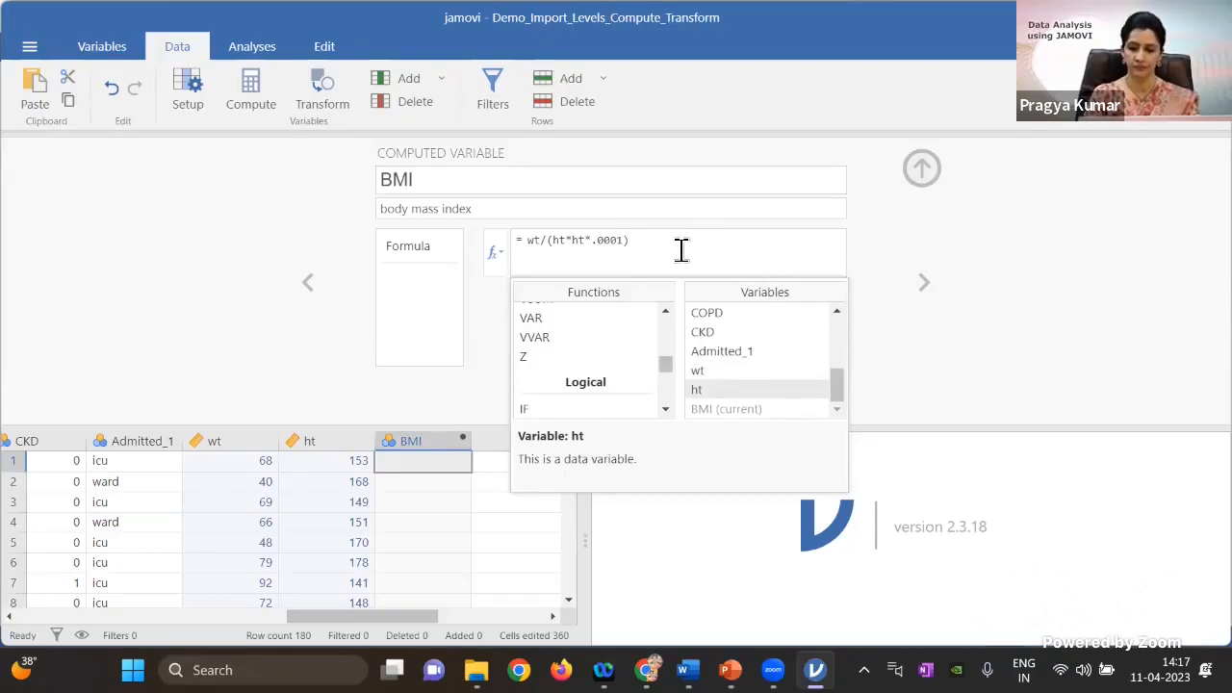
{"action": "key", "text": "Return"}
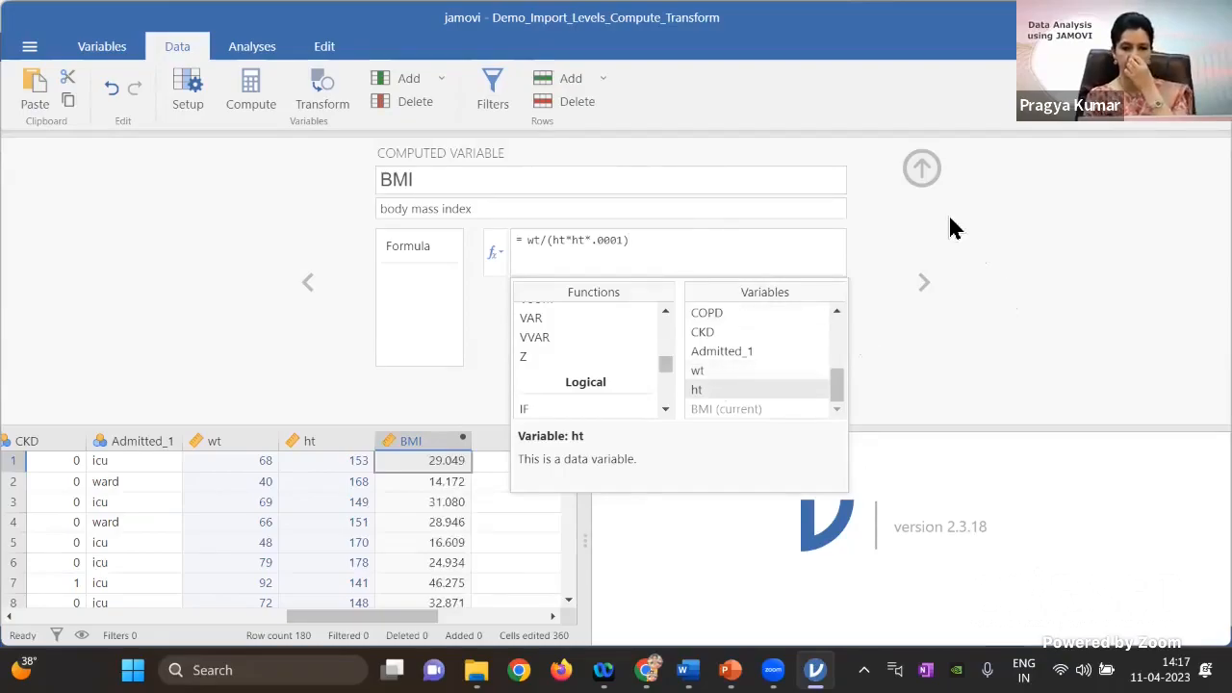
{"action": "left_click", "coordinate": [920, 169]}
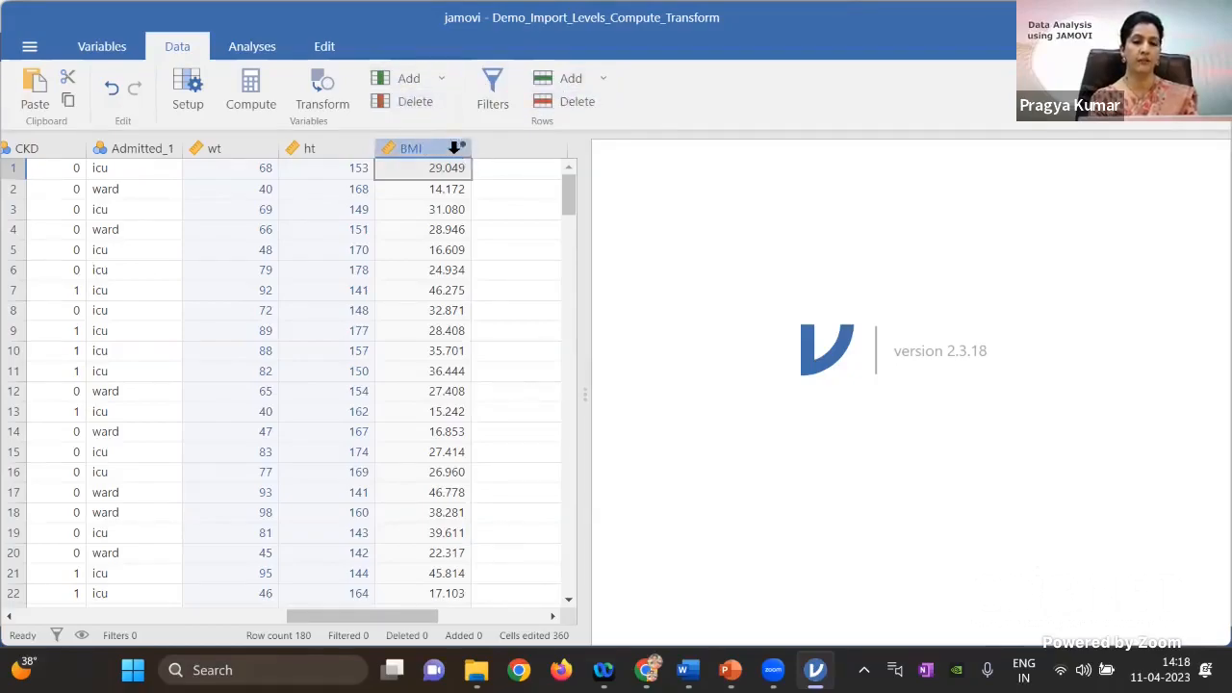
- Select the computed BMI column and look back over the Gender to CVD columns of the data sheet
{"action": "left_click", "coordinate": [454, 148]}
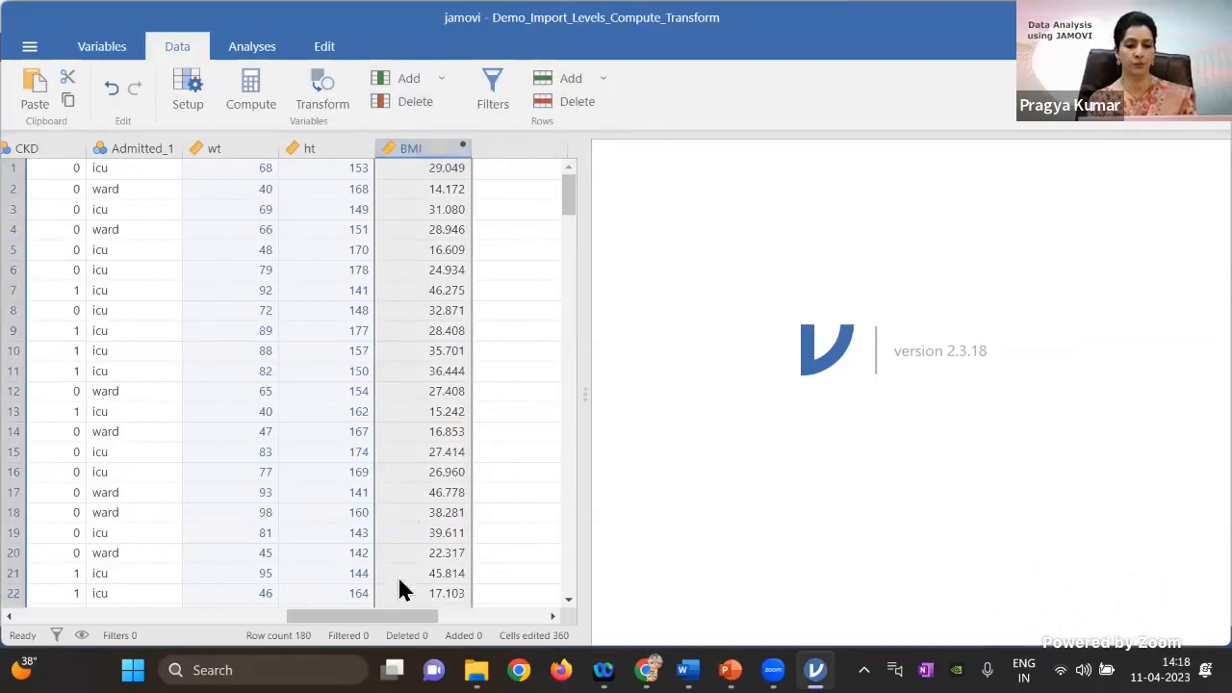
{"action": "mouse_move", "coordinate": [396, 616]}
{"action": "left_mouse_down"}
{"action": "mouse_move", "coordinate": [319, 623]}
{"action": "mouse_move", "coordinate": [159, 589]}
{"action": "left_mouse_up"}
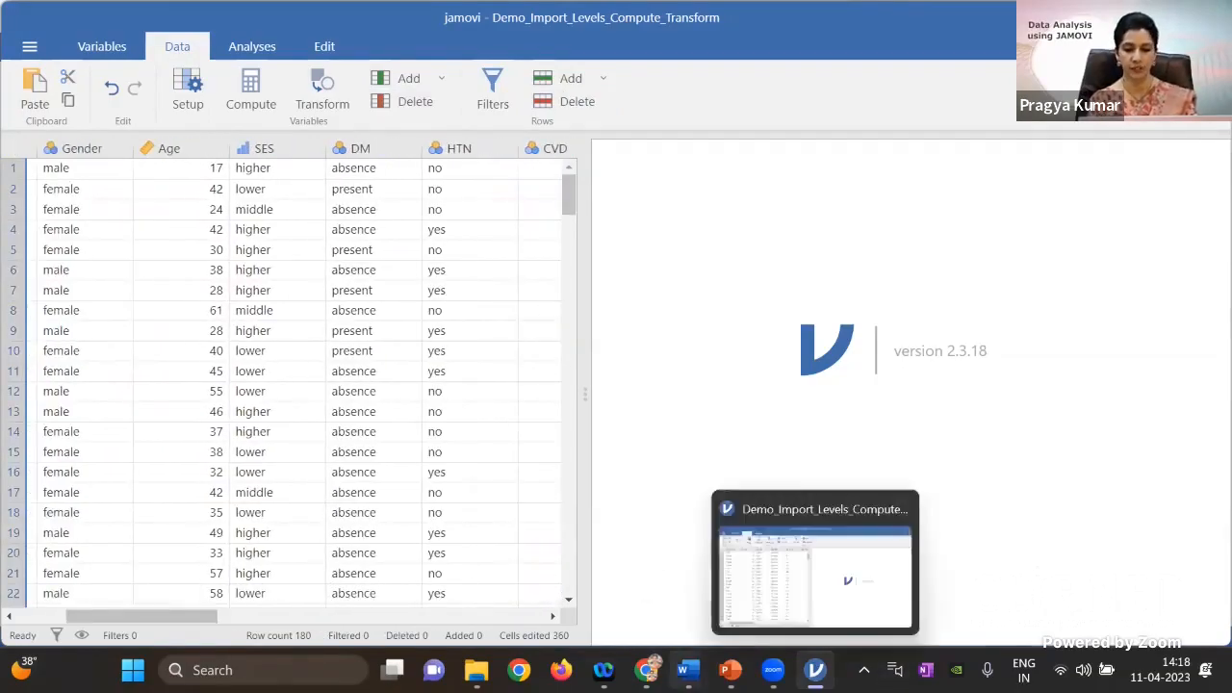
- Check the Demo 4 transform task in the Word instructions document, and return to the jamovi data sheet
{"action": "mouse_move", "coordinate": [686, 670]}
{"action": "left_click", "coordinate": [760, 589]}
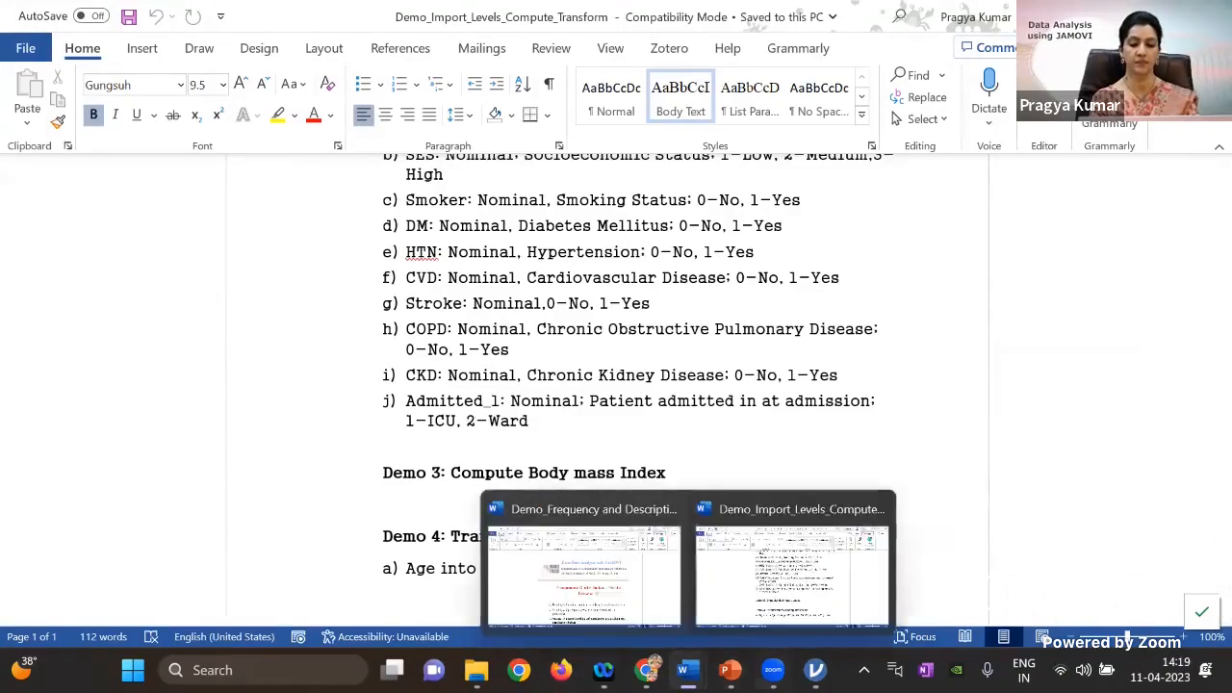
{"action": "mouse_move", "coordinate": [815, 669]}
{"action": "left_click", "coordinate": [846, 587]}
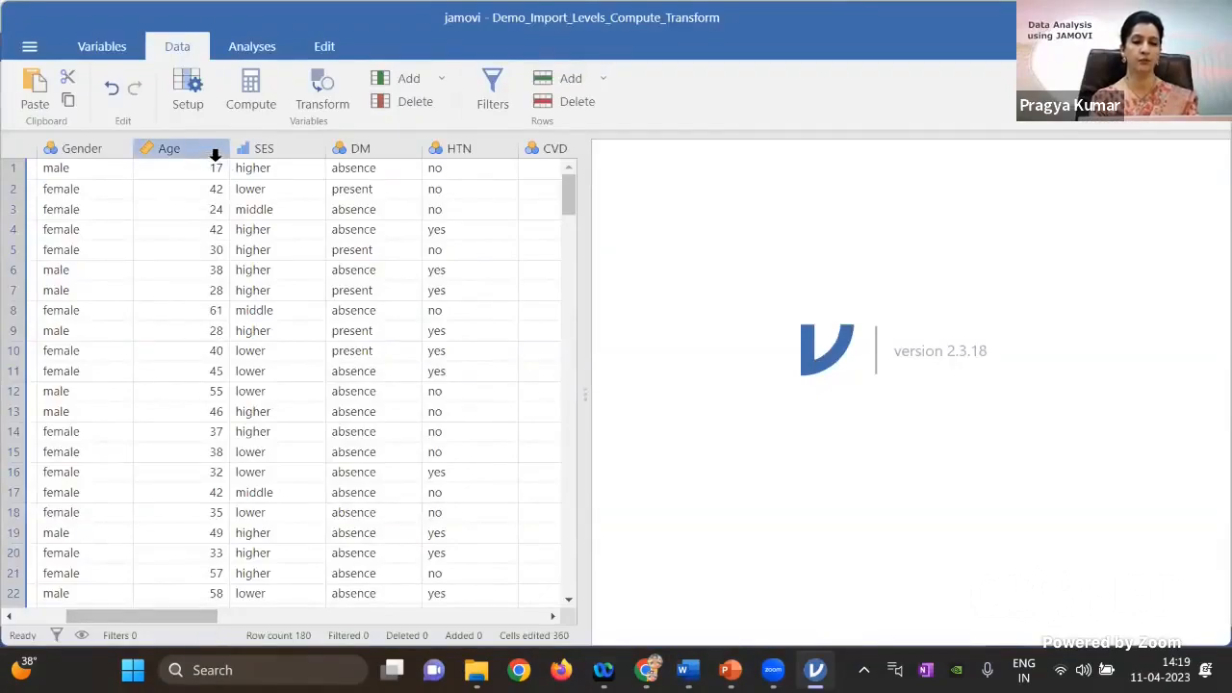
- Create a transformed variable from the Age column and name it agecat
{"action": "left_click", "coordinate": [215, 155]}
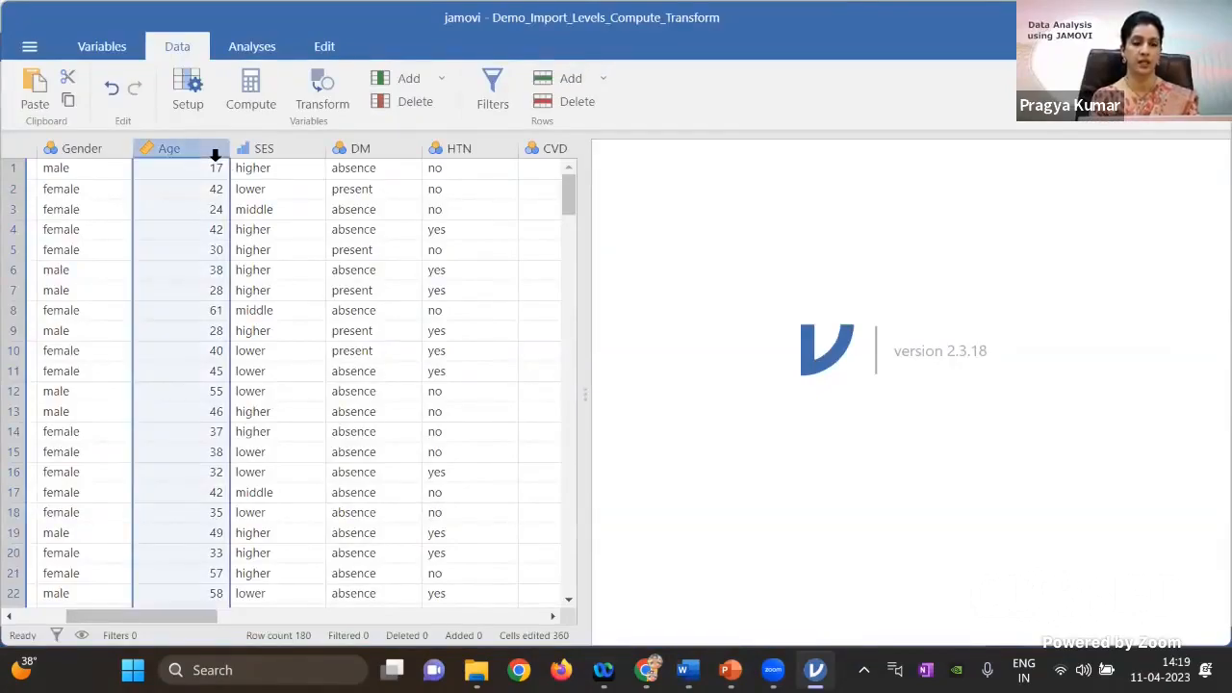
{"action": "right_click", "coordinate": [216, 159]}
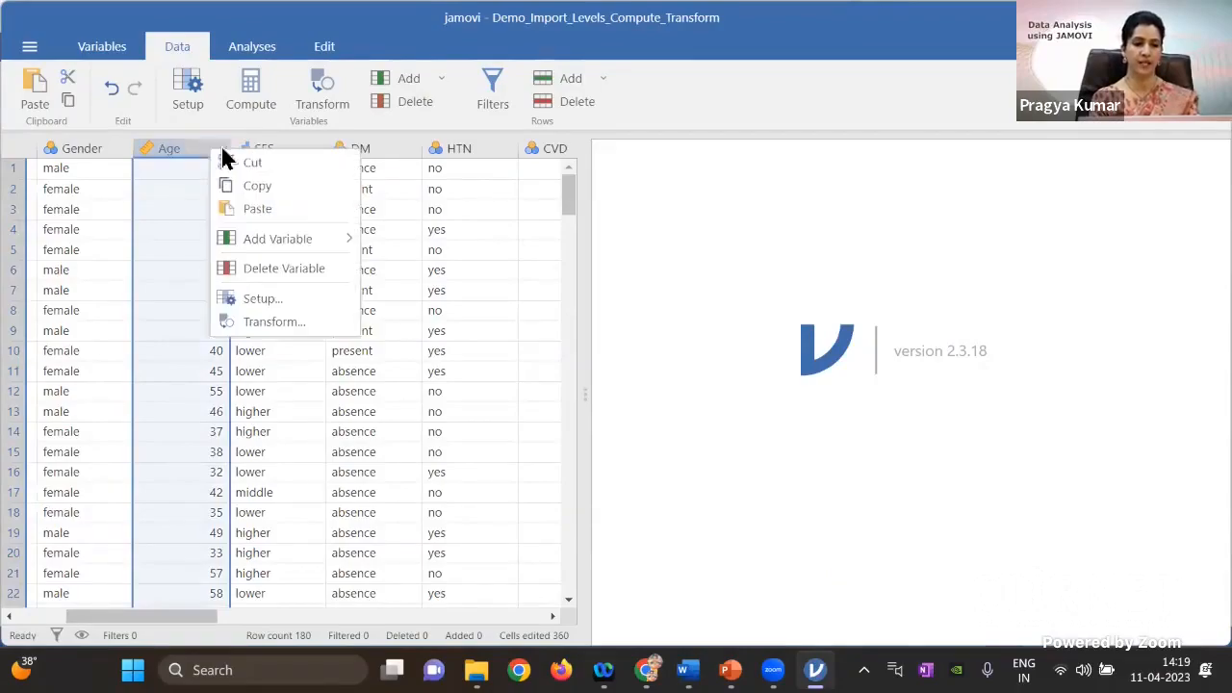
{"action": "left_click", "coordinate": [273, 326]}
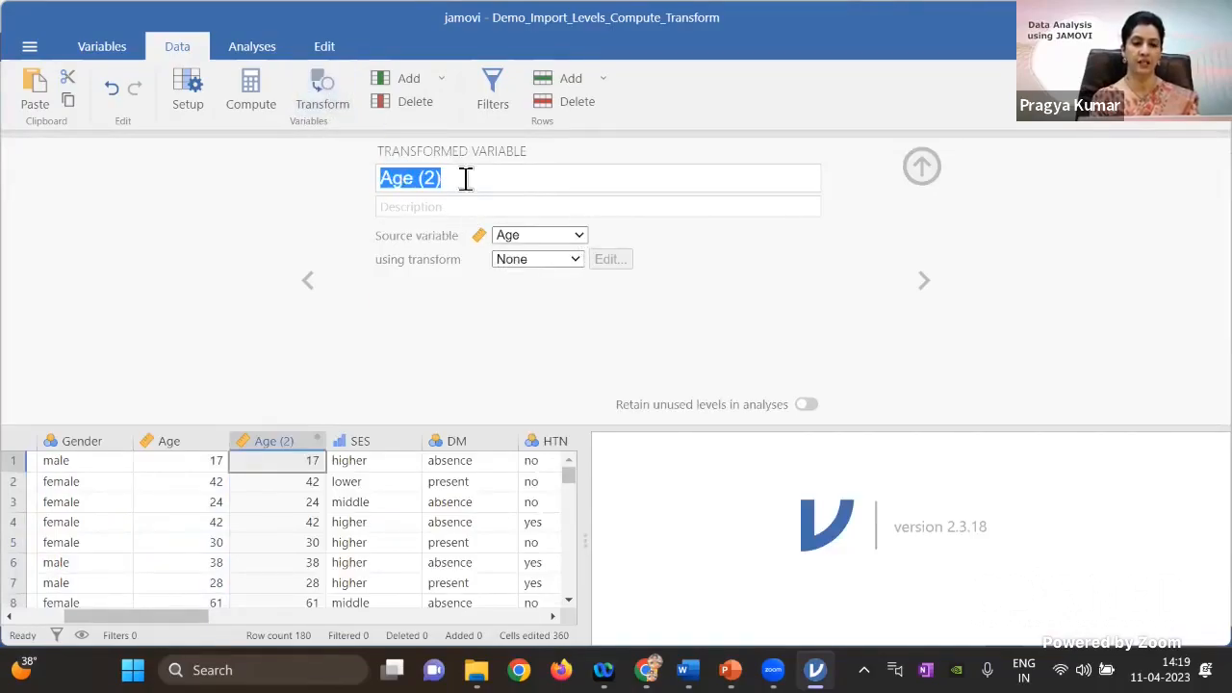
{"action": "type", "text": "age"}
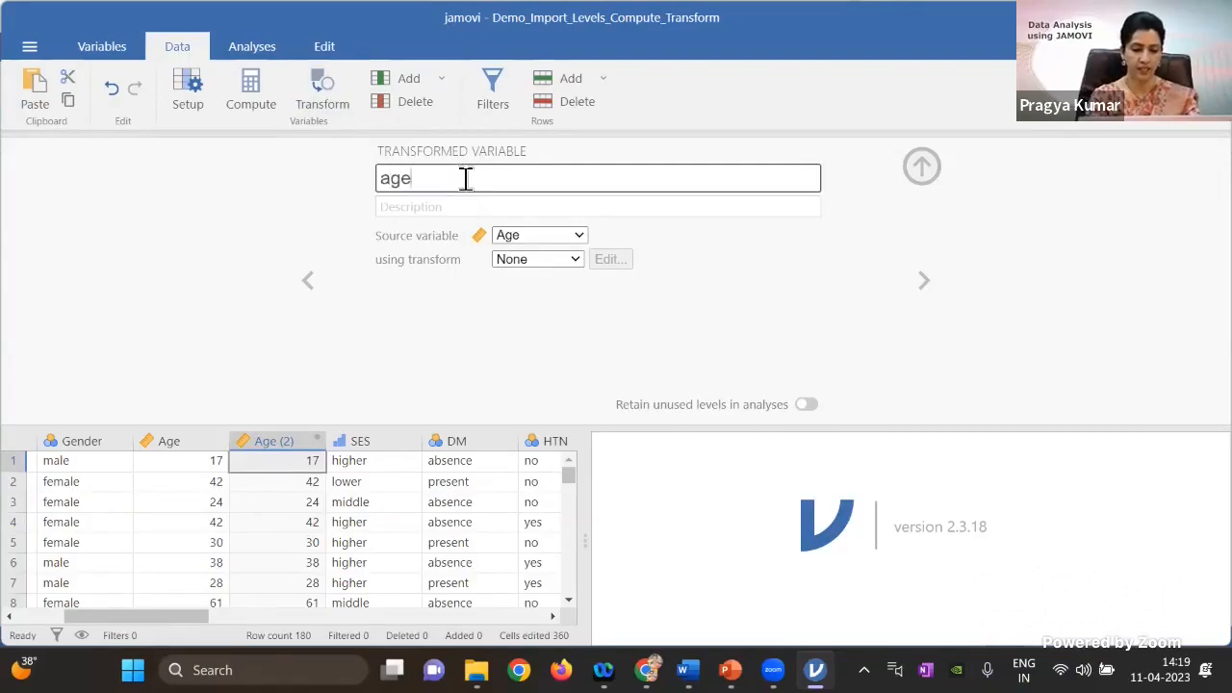
{"action": "type", "text": "cat"}
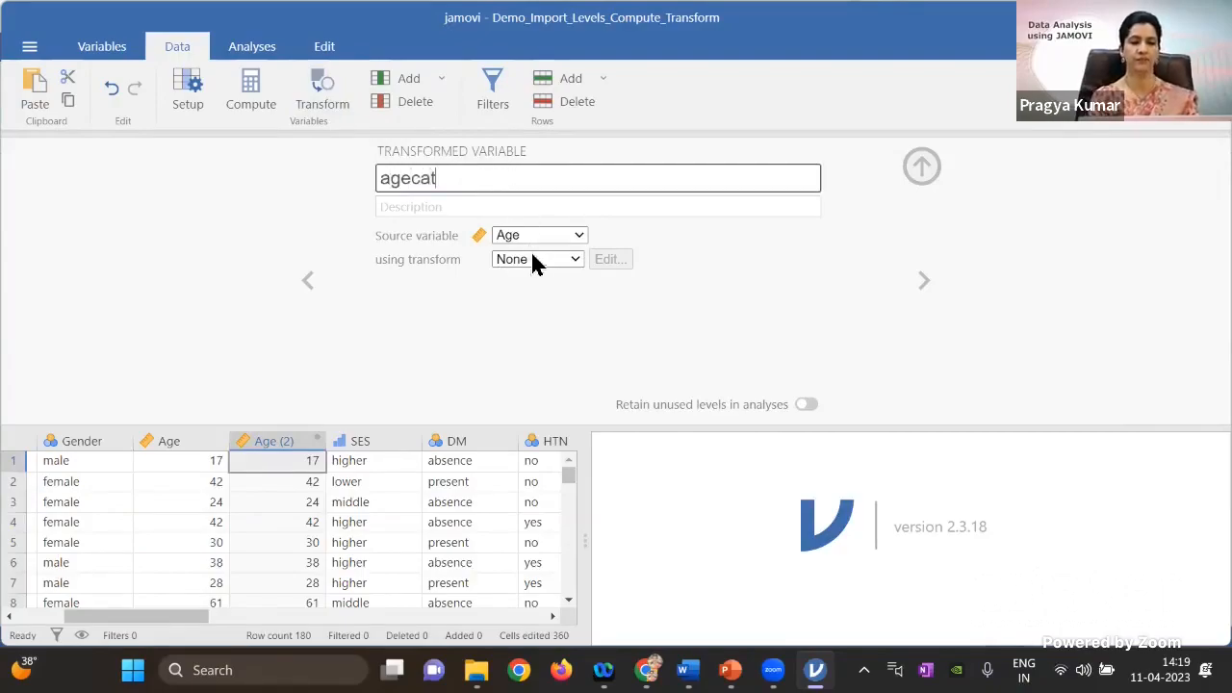
- Create a new transform for agecat and name it "age category"
{"action": "left_click", "coordinate": [575, 260]}
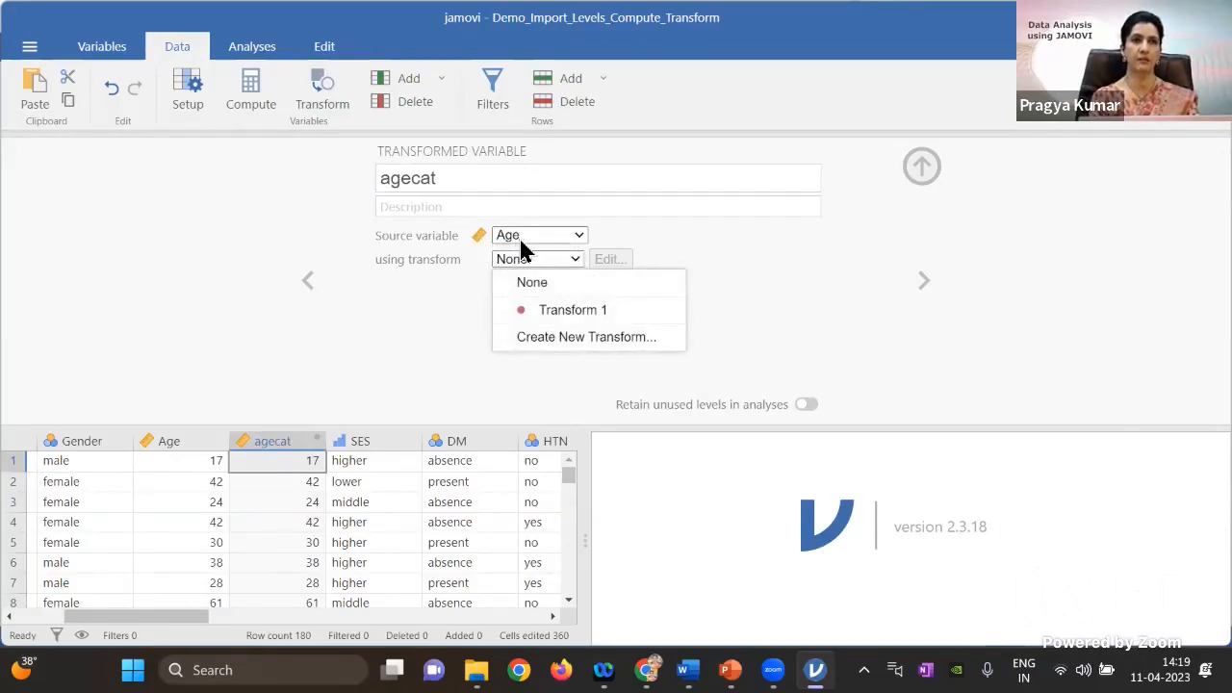
{"action": "left_click", "coordinate": [572, 339]}
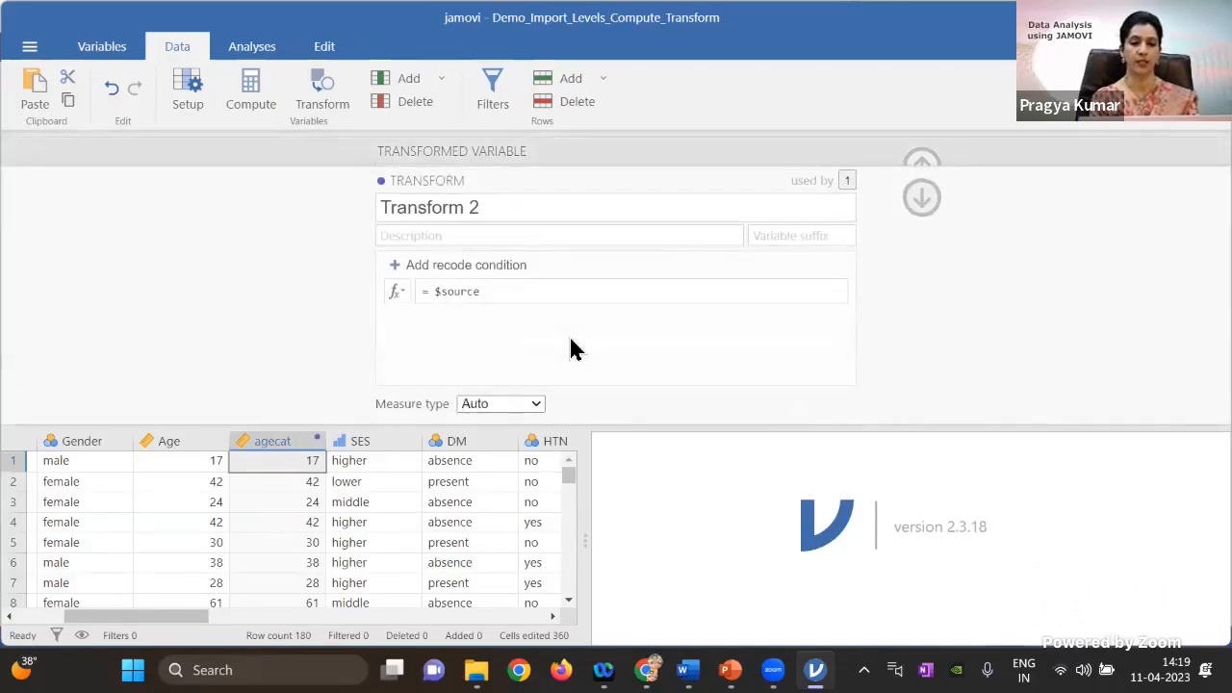
{"action": "left_click_drag", "start_coordinate": [492, 205], "coordinate": [359, 211]}
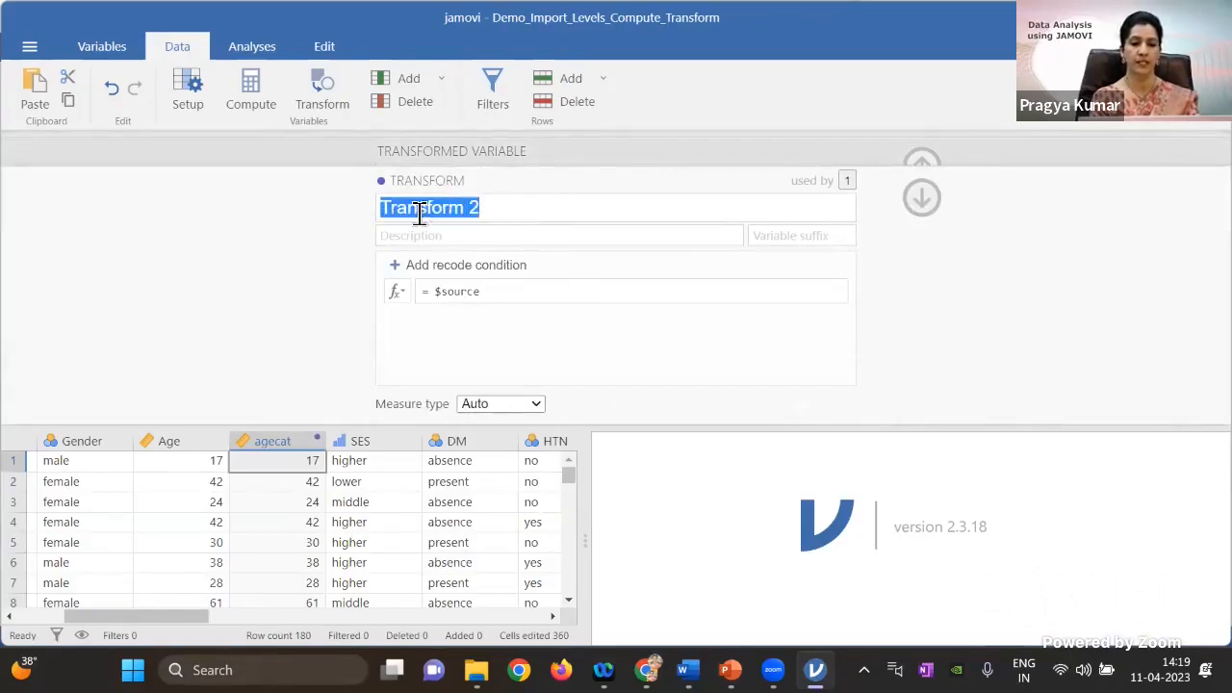
{"action": "type", "text": "age "}
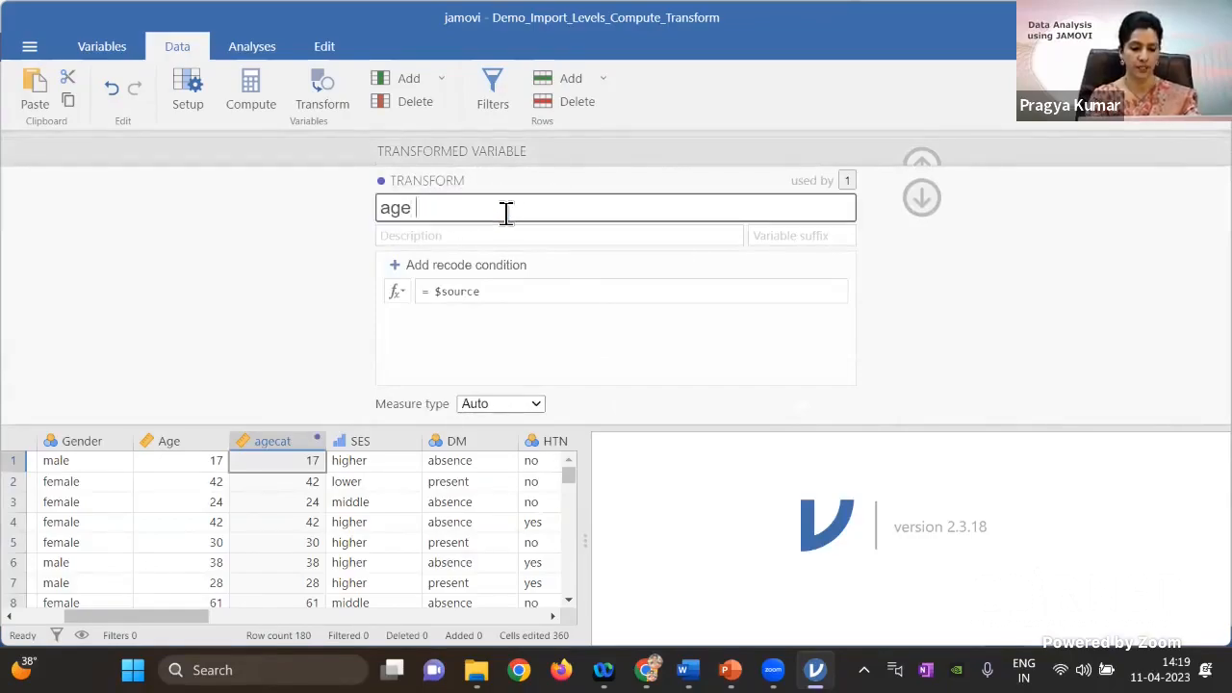
{"action": "type", "text": "category"}
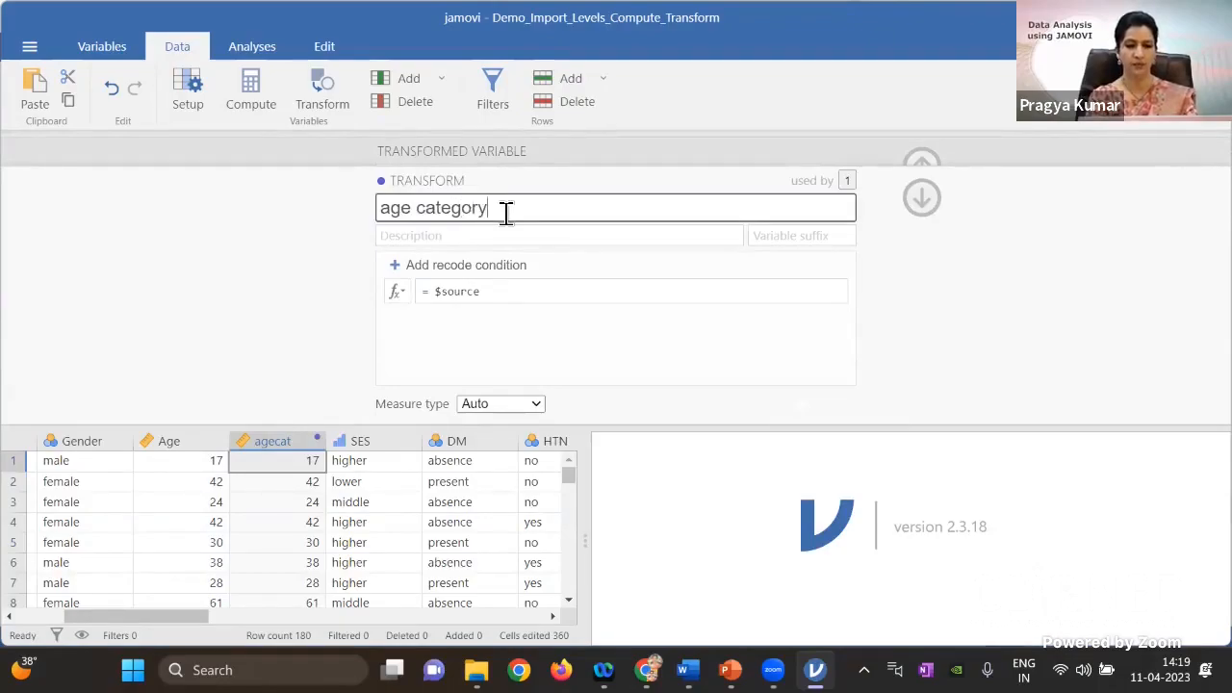
- Add a recode condition to the age category transform that matches source values < 30
{"action": "left_click", "coordinate": [476, 273]}
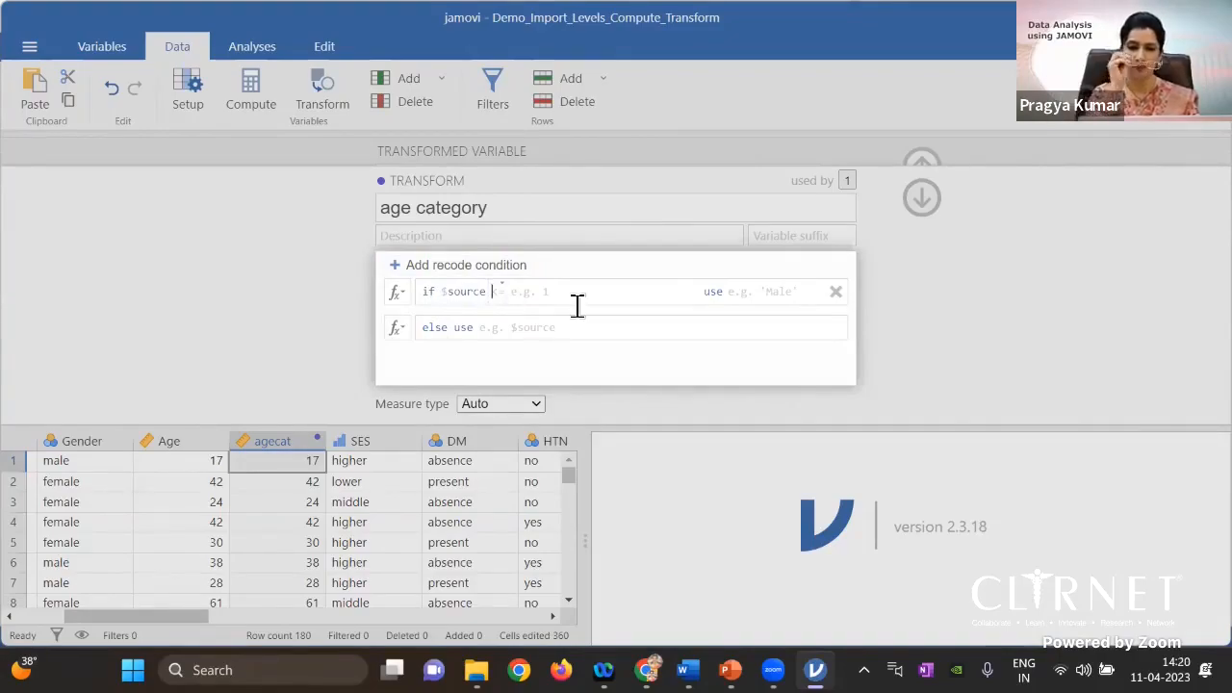
{"action": "left_click", "coordinate": [500, 289]}
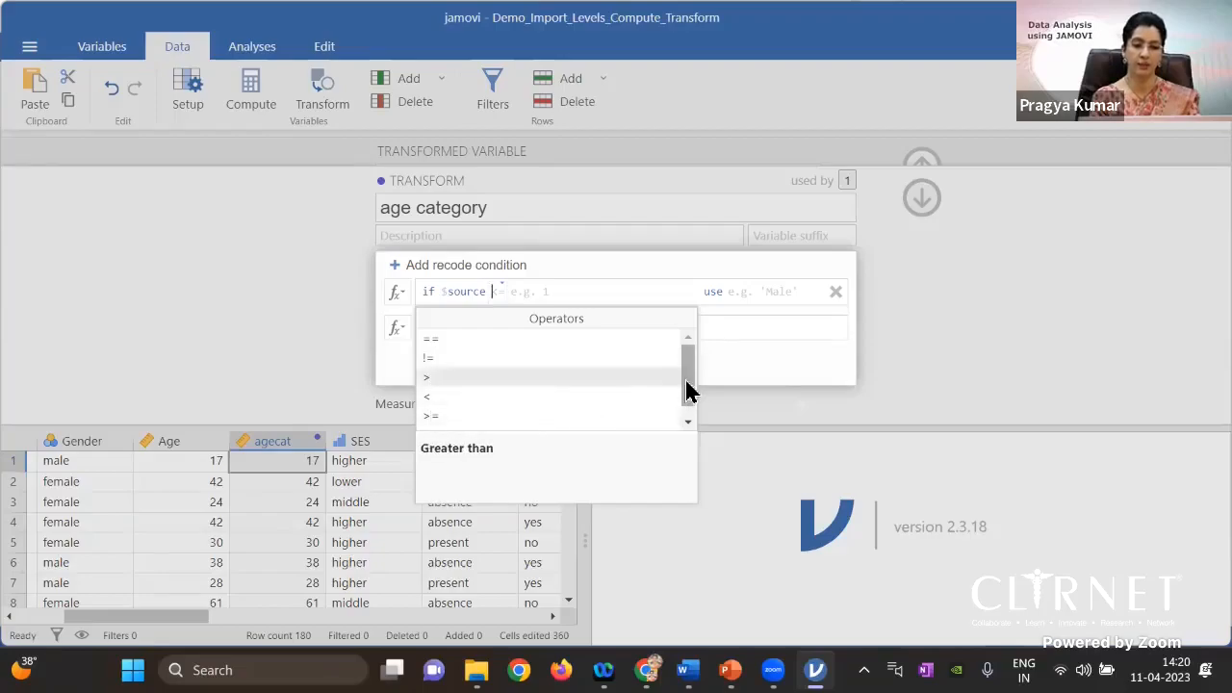
{"action": "left_click_drag", "start_coordinate": [687, 392], "coordinate": [688, 409]}
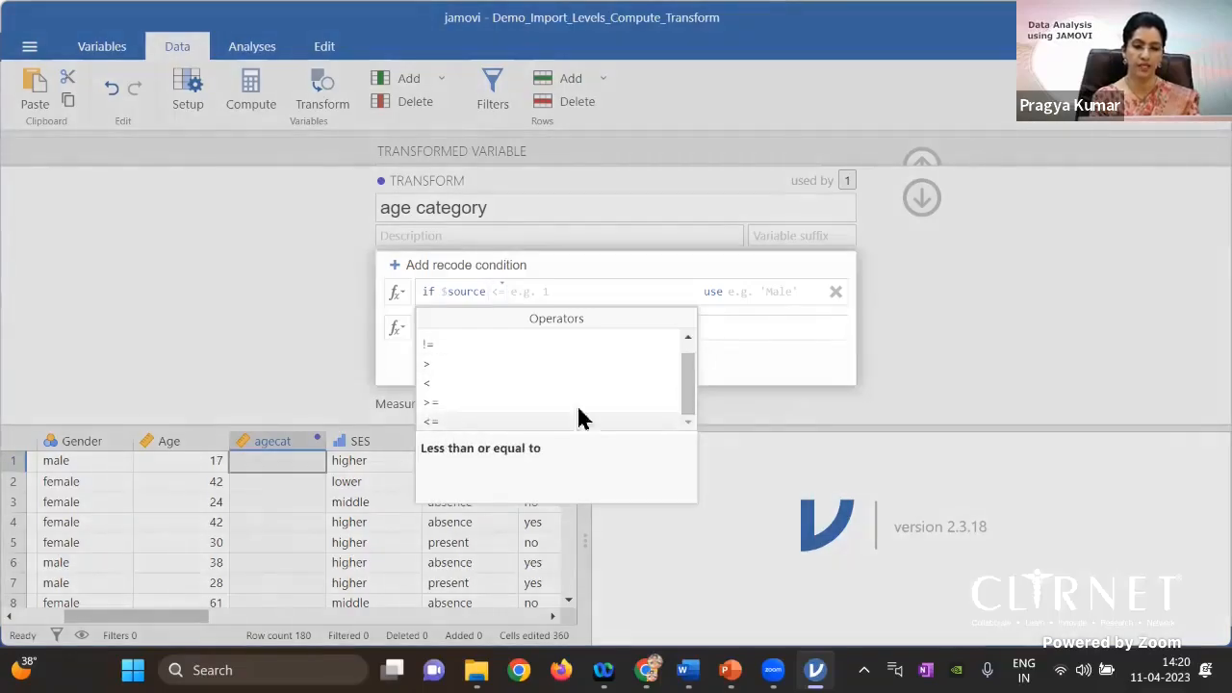
{"action": "left_click", "coordinate": [1023, 303]}
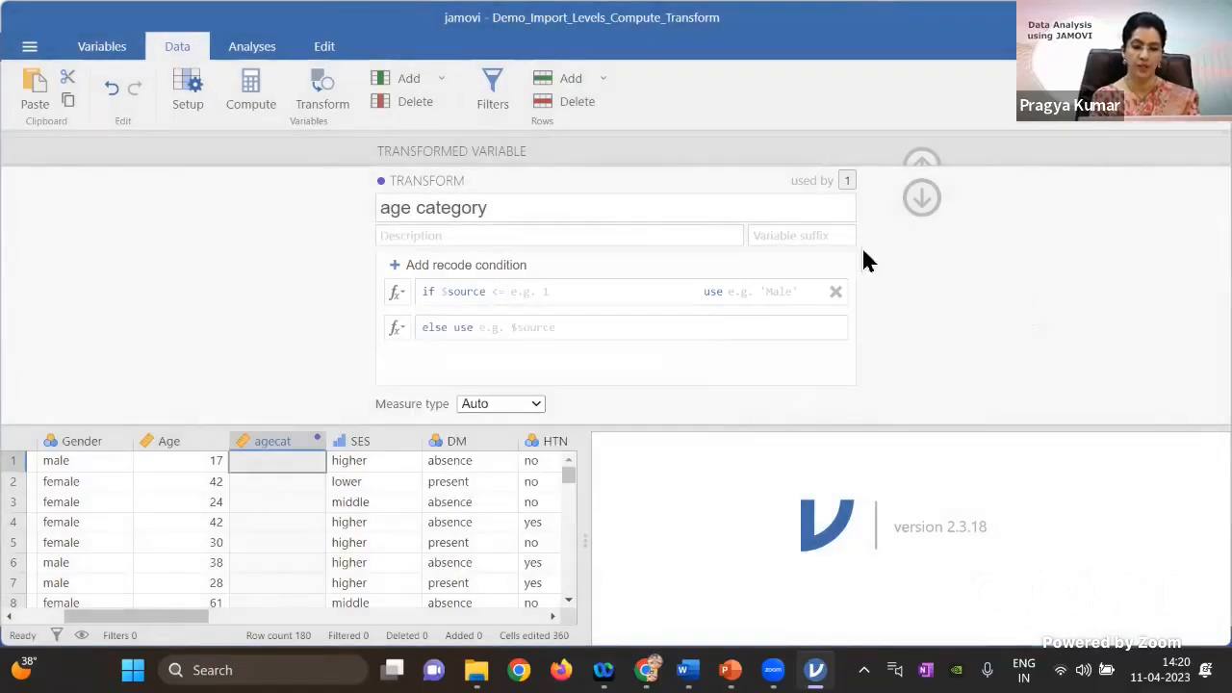
{"action": "left_click", "coordinate": [499, 297]}
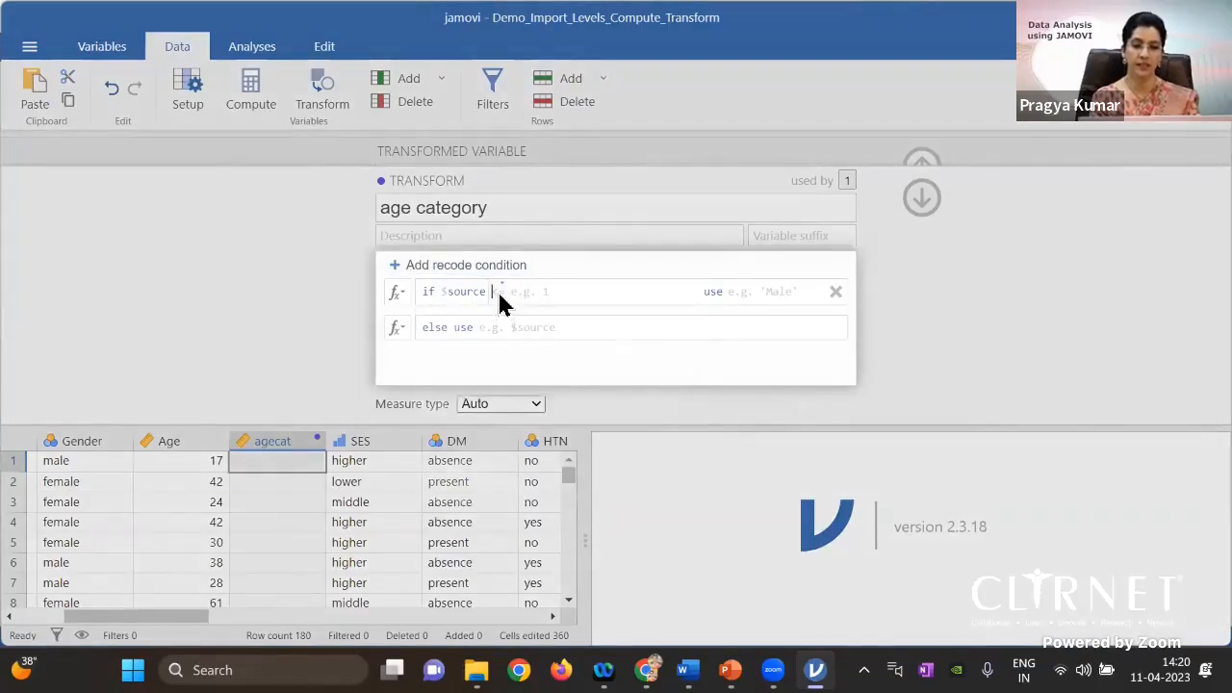
{"action": "left_click", "coordinate": [496, 290]}
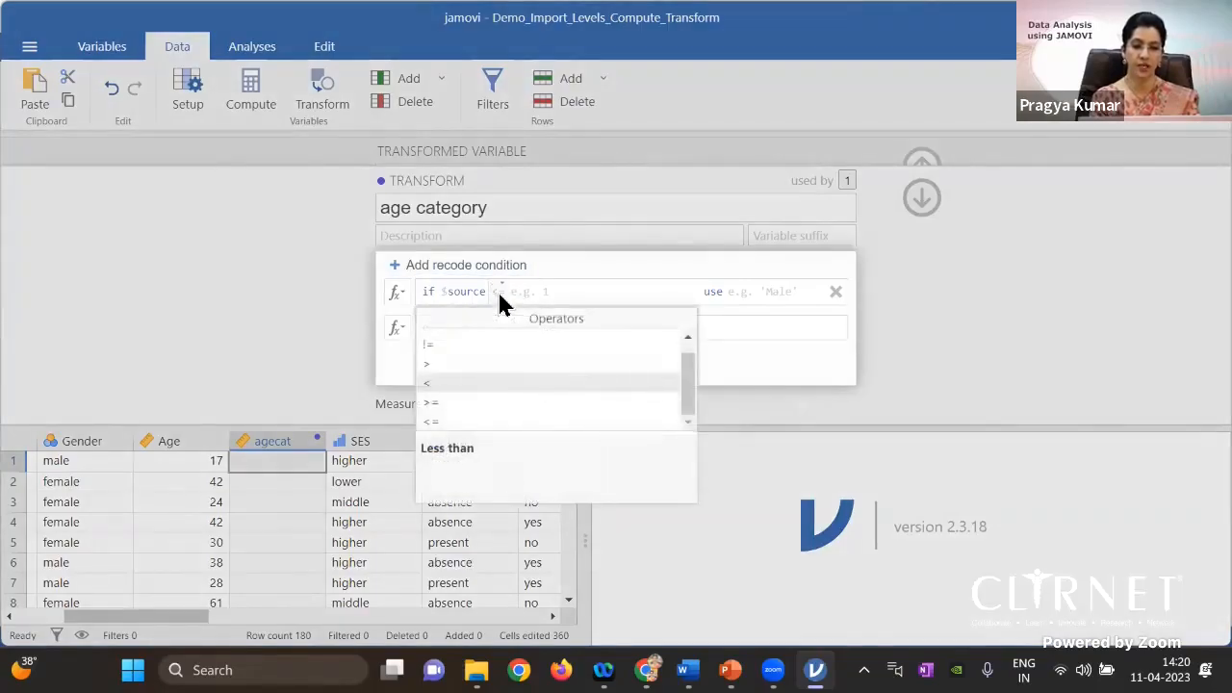
{"action": "left_click", "coordinate": [456, 383]}
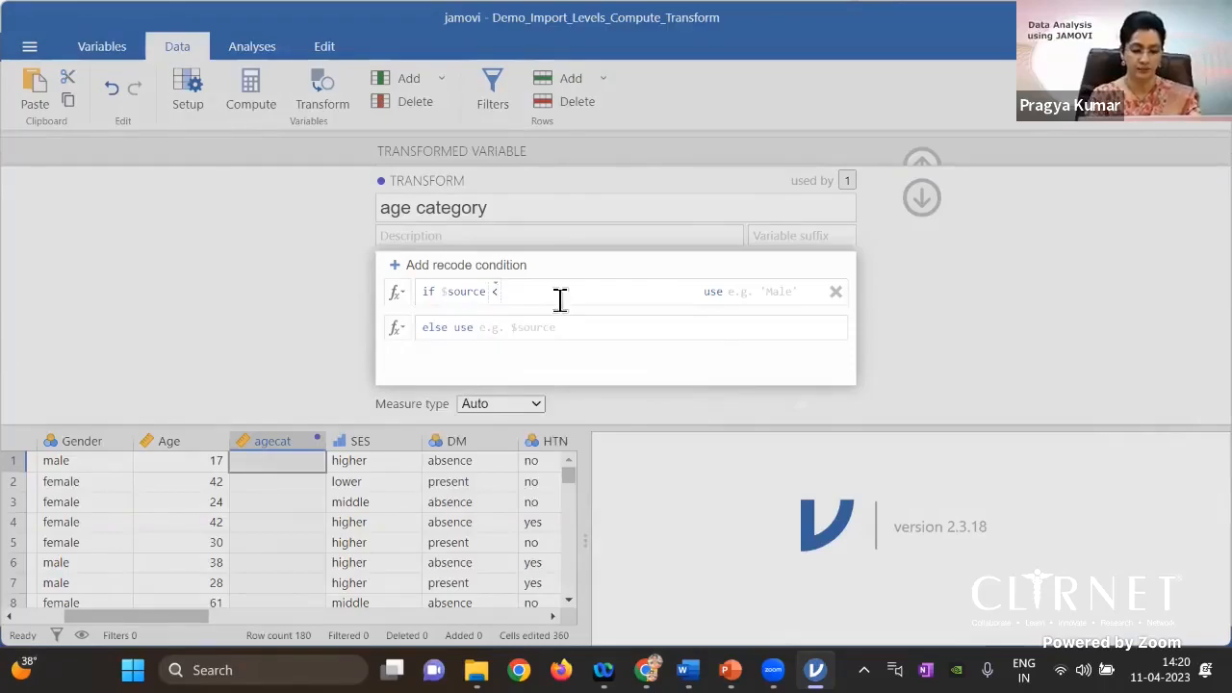
{"action": "type", "text": "30"}
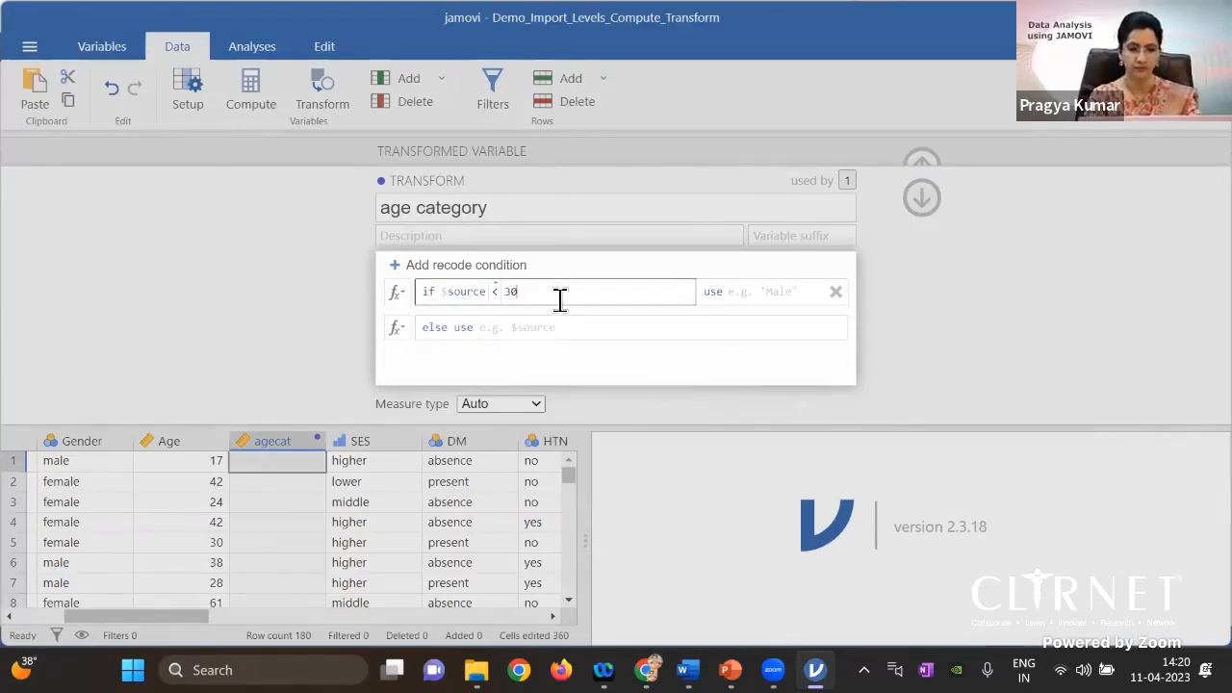
- Set the under-30 condition to use the label 'less than 30 years', including the quotation marks, and apply it
{"action": "left_click", "coordinate": [777, 292]}
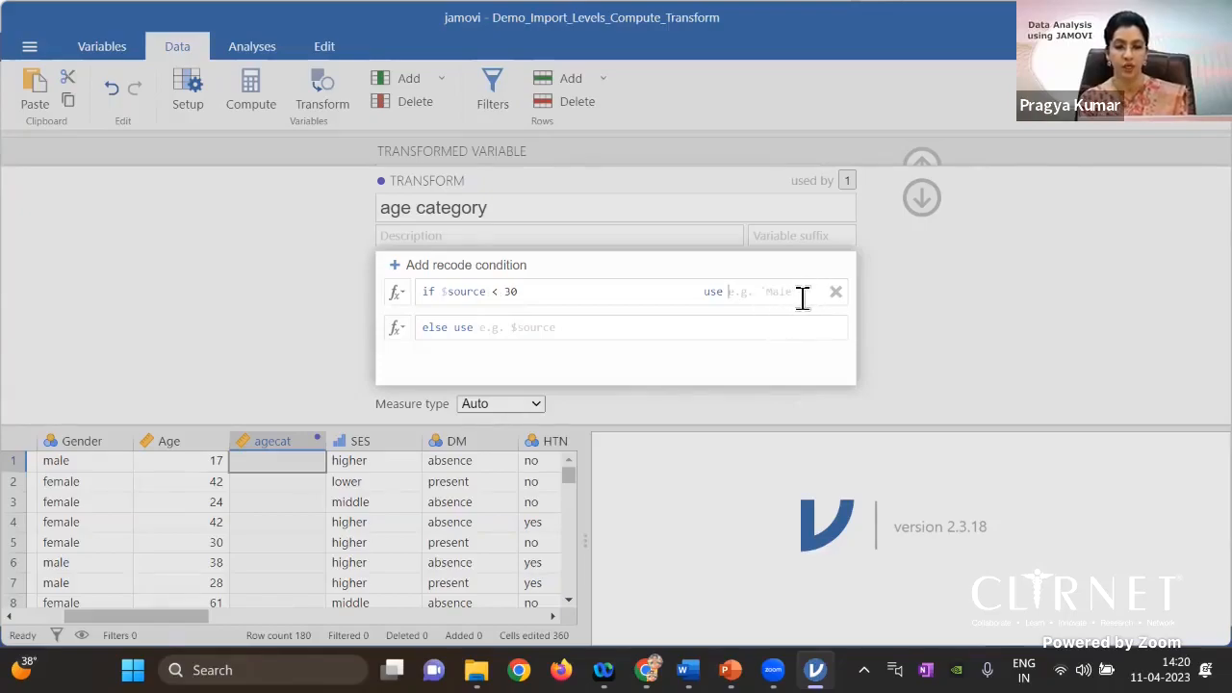
{"action": "type", "text": "less t"}
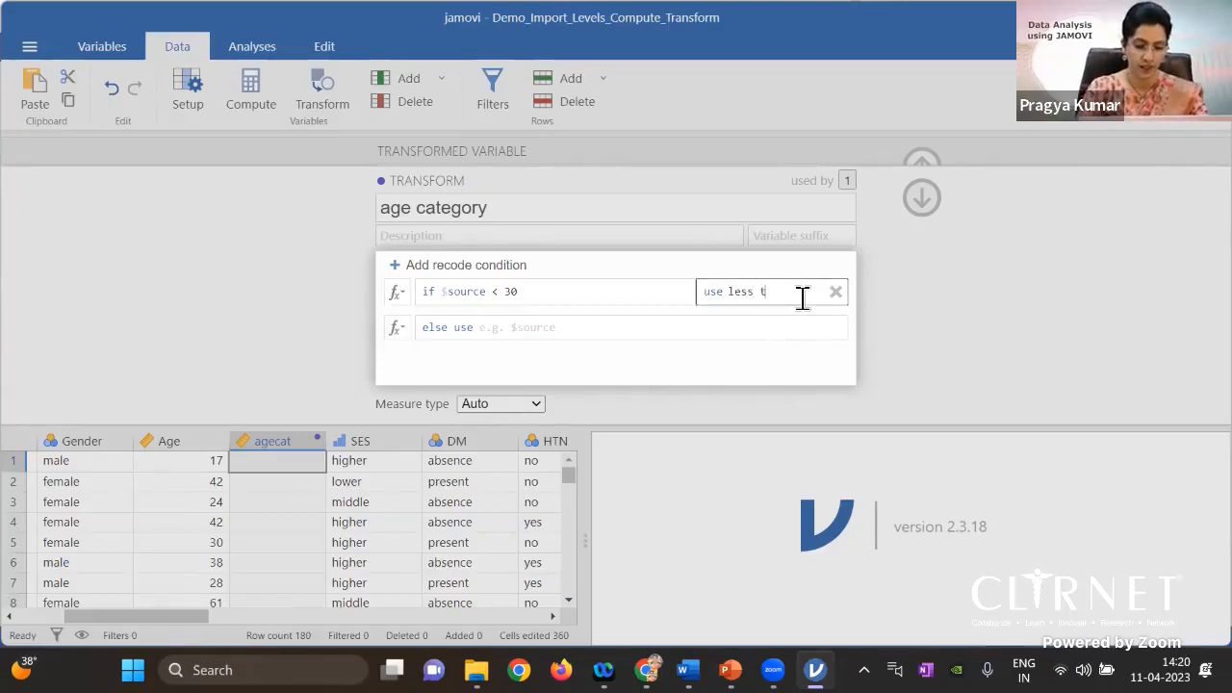
{"action": "type", "text": "han 30 y"}
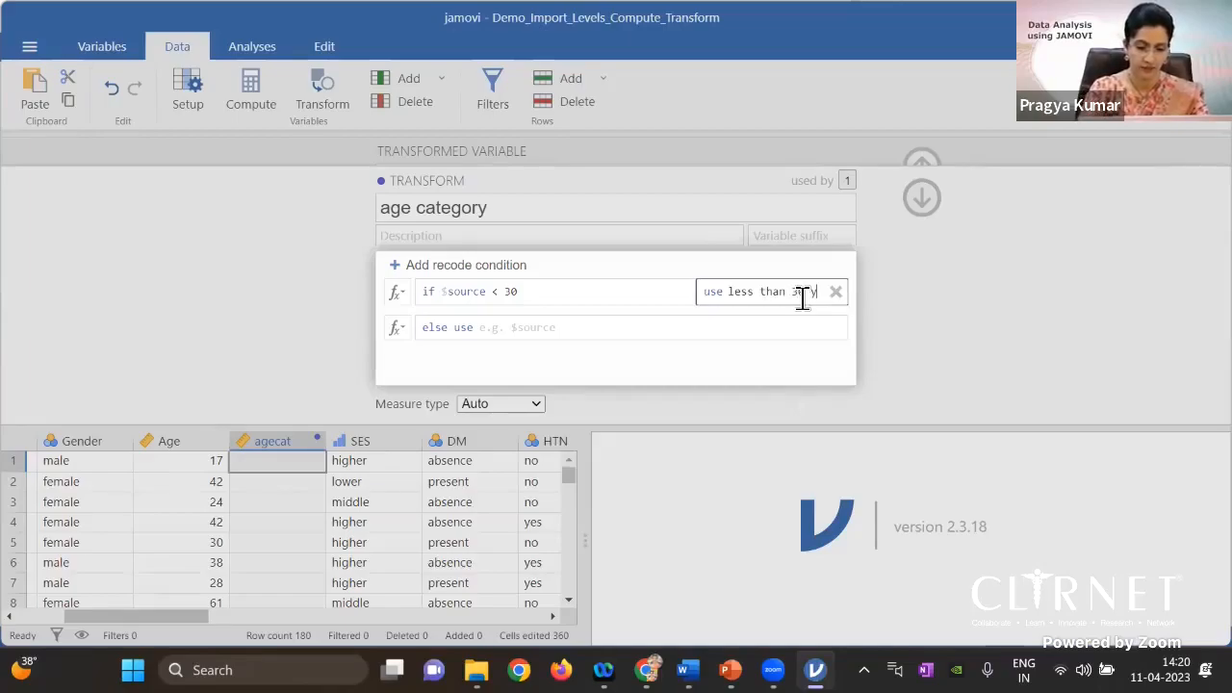
{"action": "type", "text": "ears"}
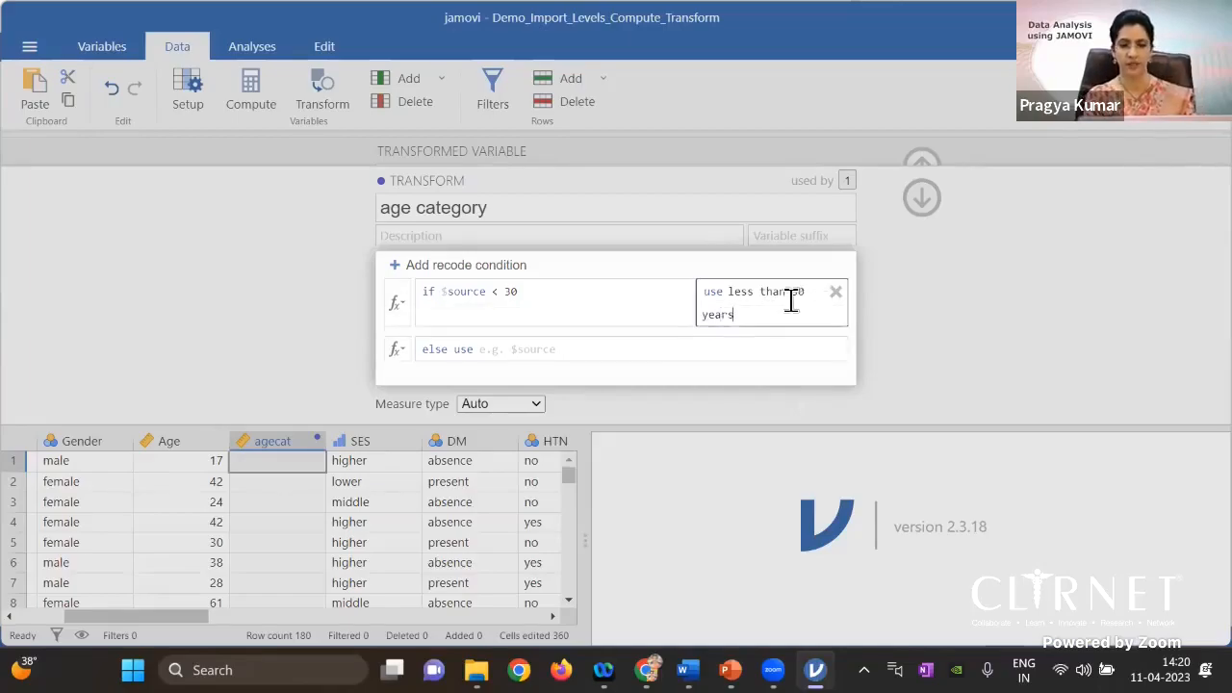
{"action": "left_click", "coordinate": [733, 296]}
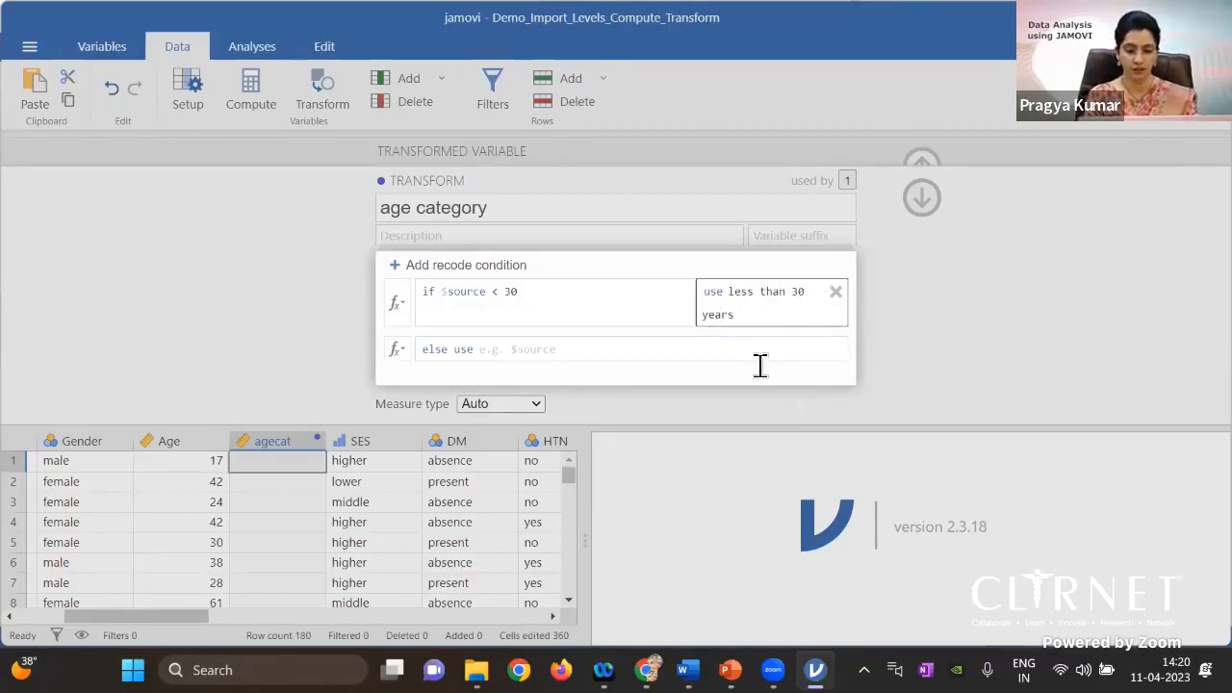
{"action": "type", "text": "'"}
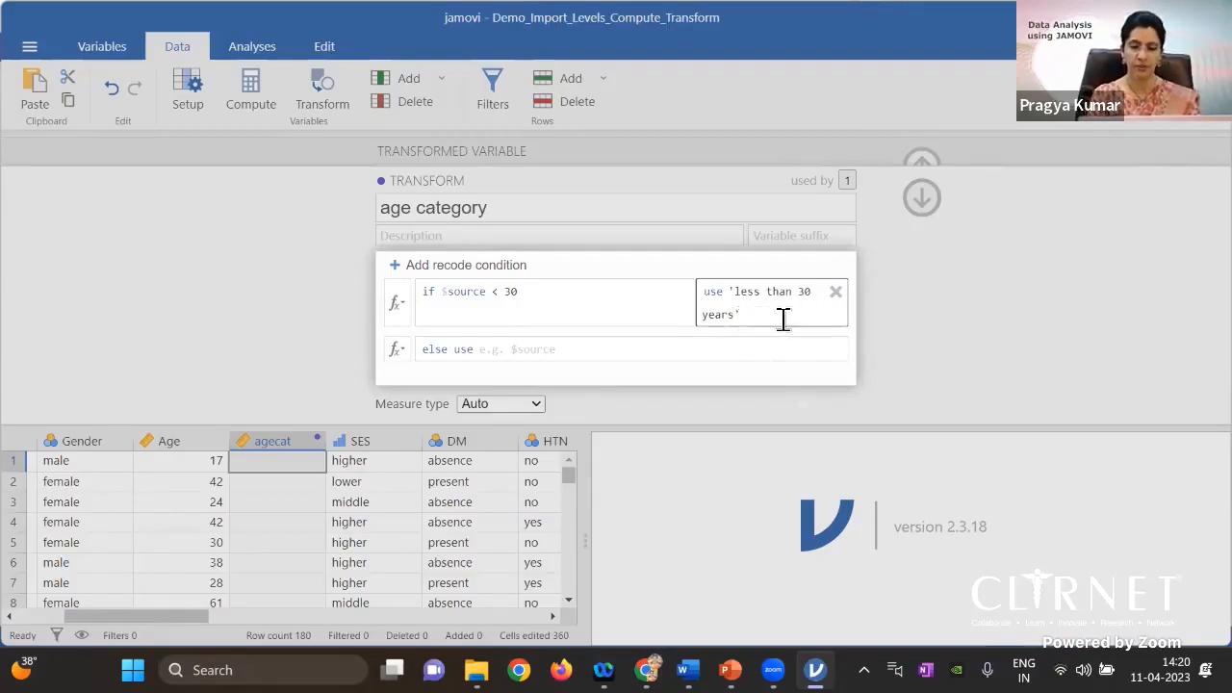
{"action": "left_click", "coordinate": [914, 317]}
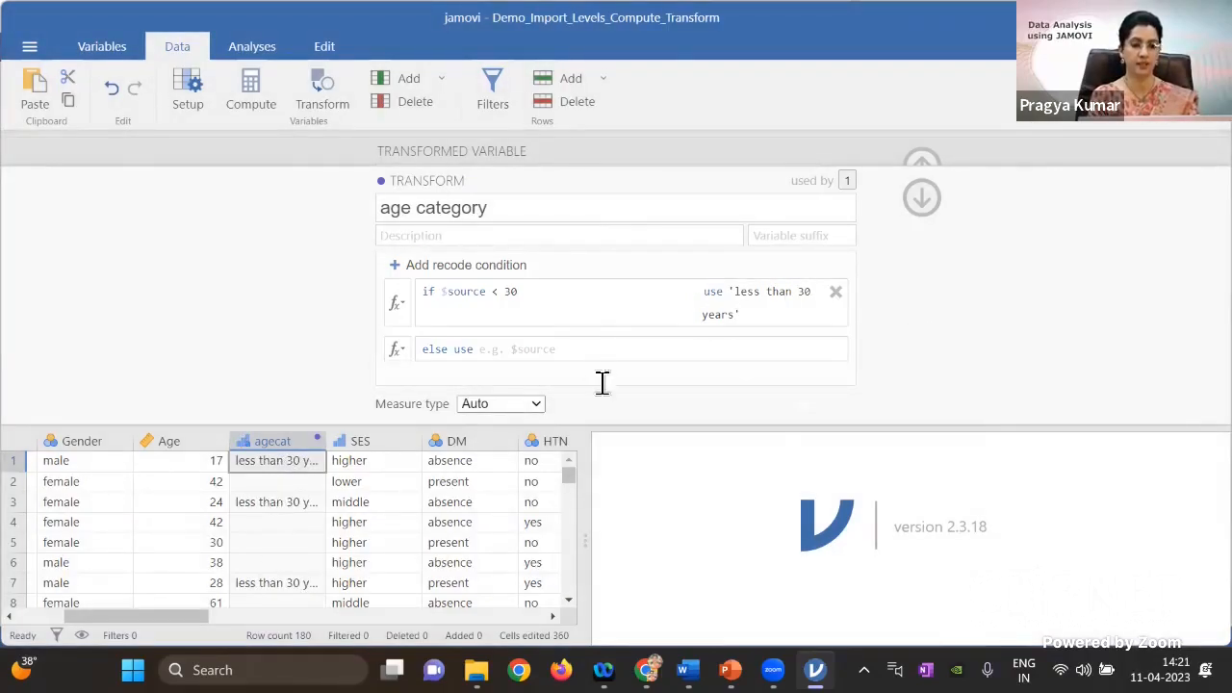
{"action": "left_click", "coordinate": [426, 270]}
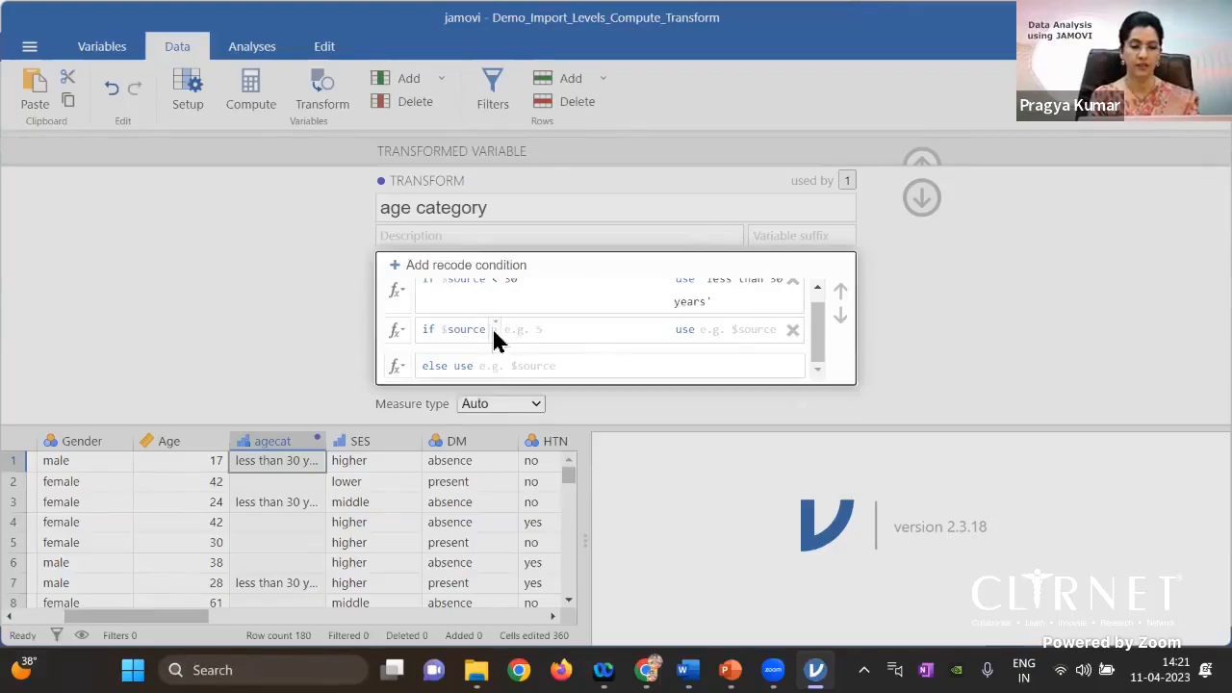
{"action": "left_click", "coordinate": [493, 328]}
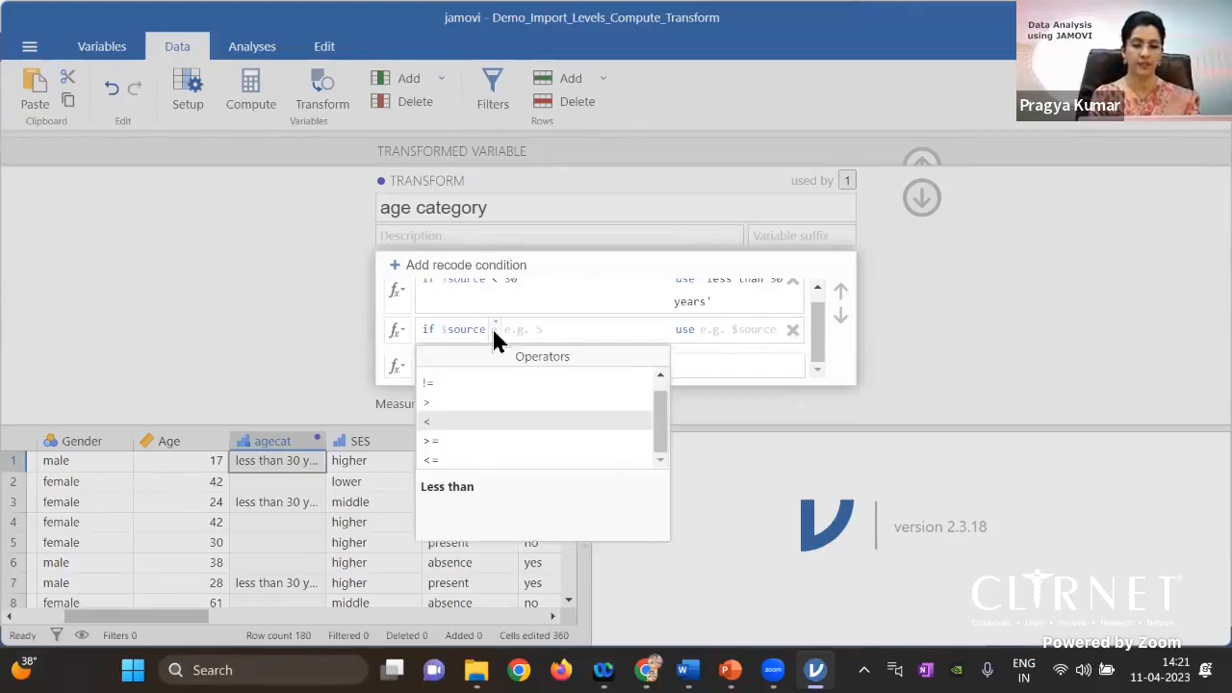
{"action": "left_click", "coordinate": [467, 463]}
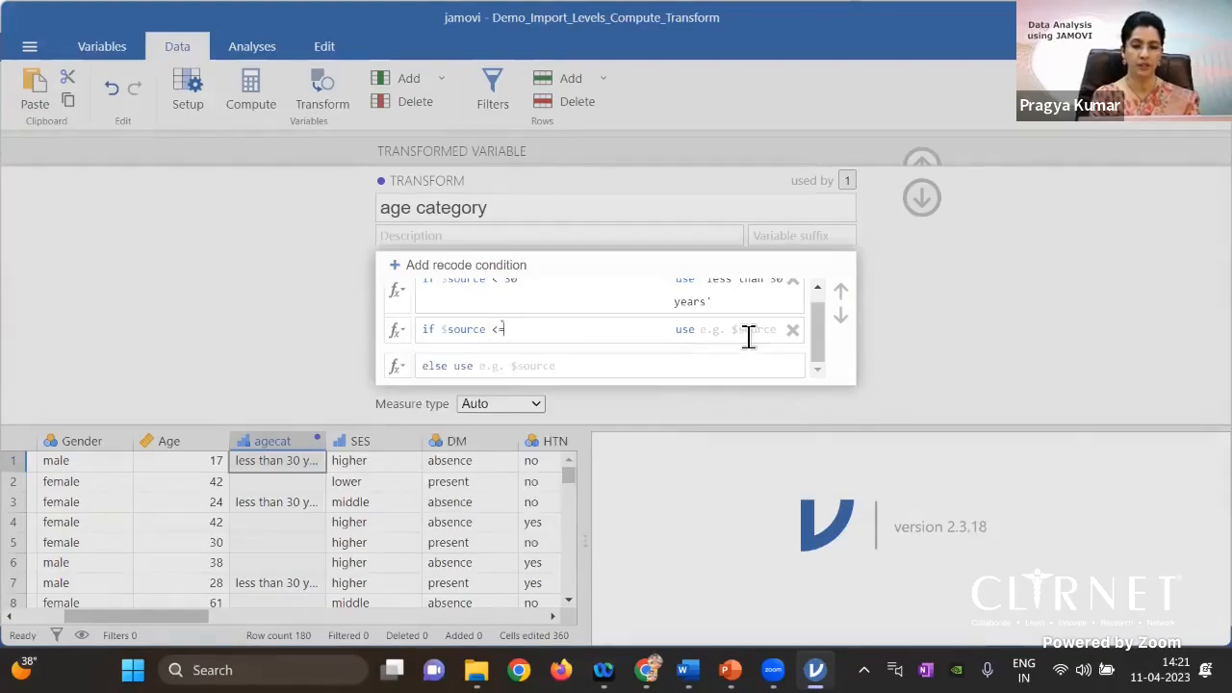
{"action": "left_click", "coordinate": [740, 335]}
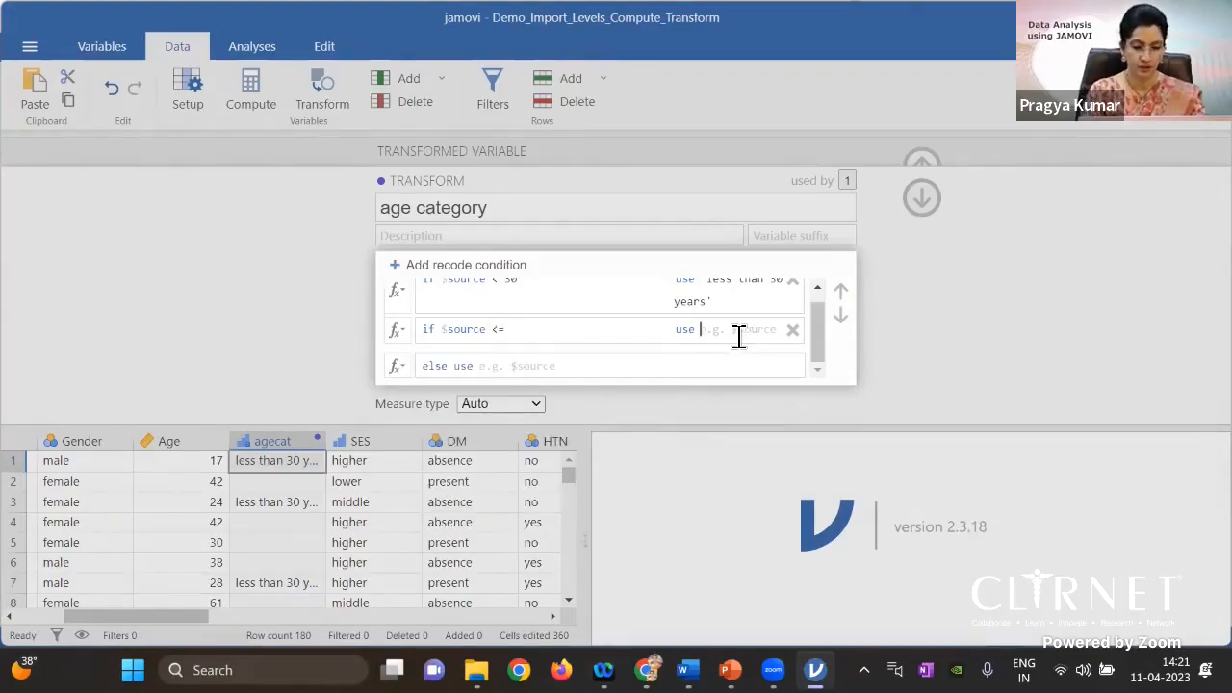
{"action": "type", "text": "30 t"}
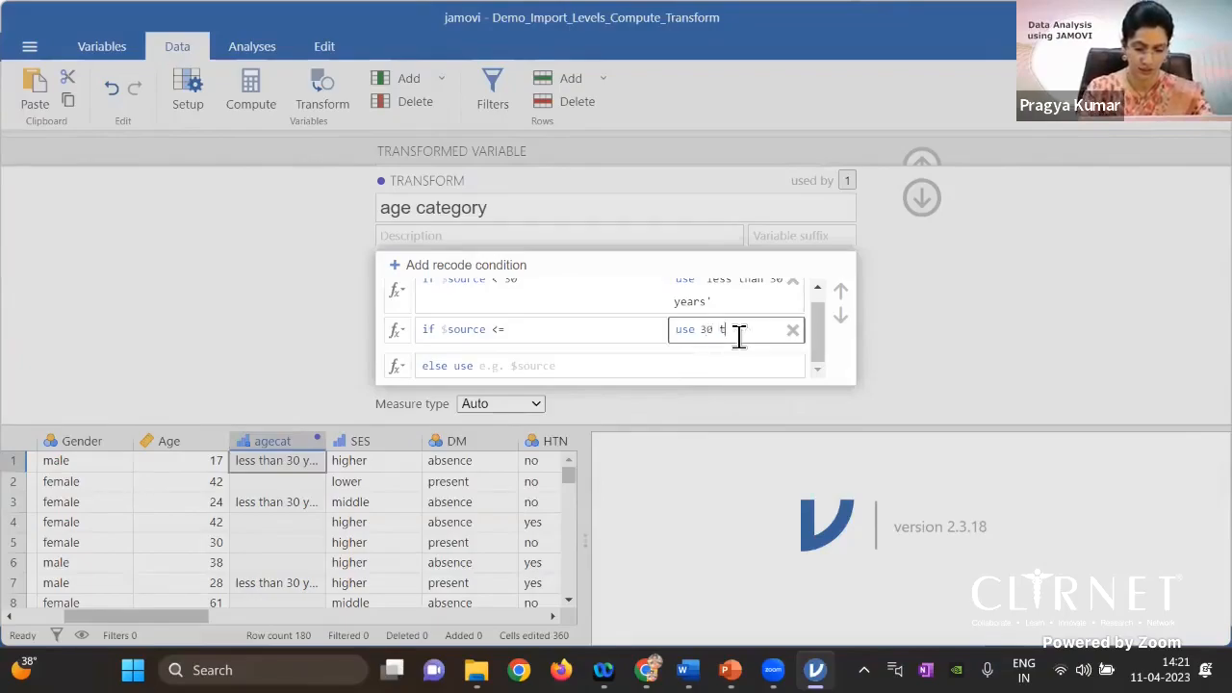
{"action": "type", "text": "o 50 "}
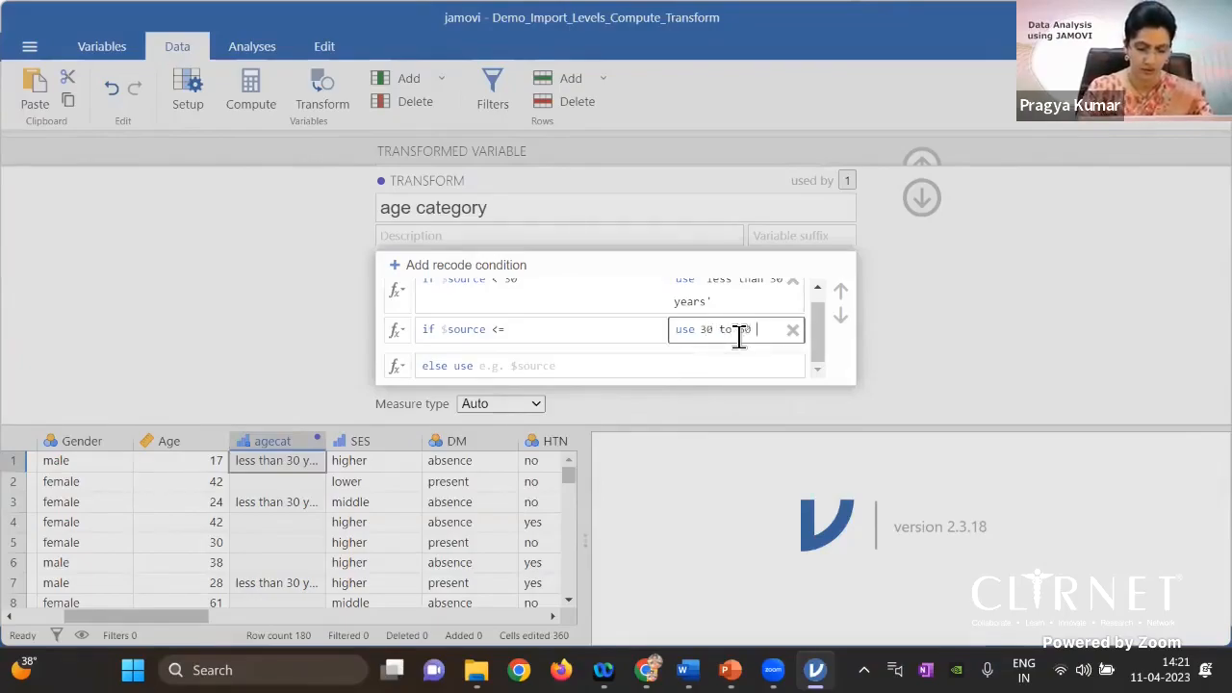
{"action": "type", "text": "years"}
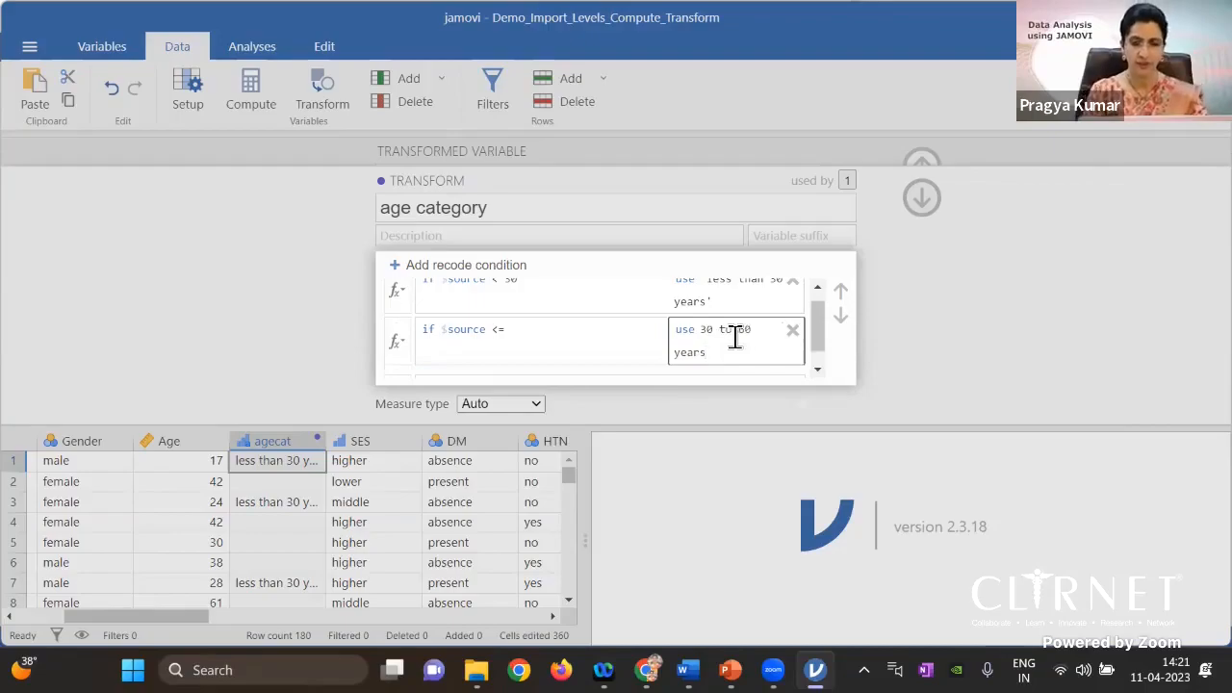
{"action": "left_click", "coordinate": [701, 331]}
{"action": "type", "text": "'"}
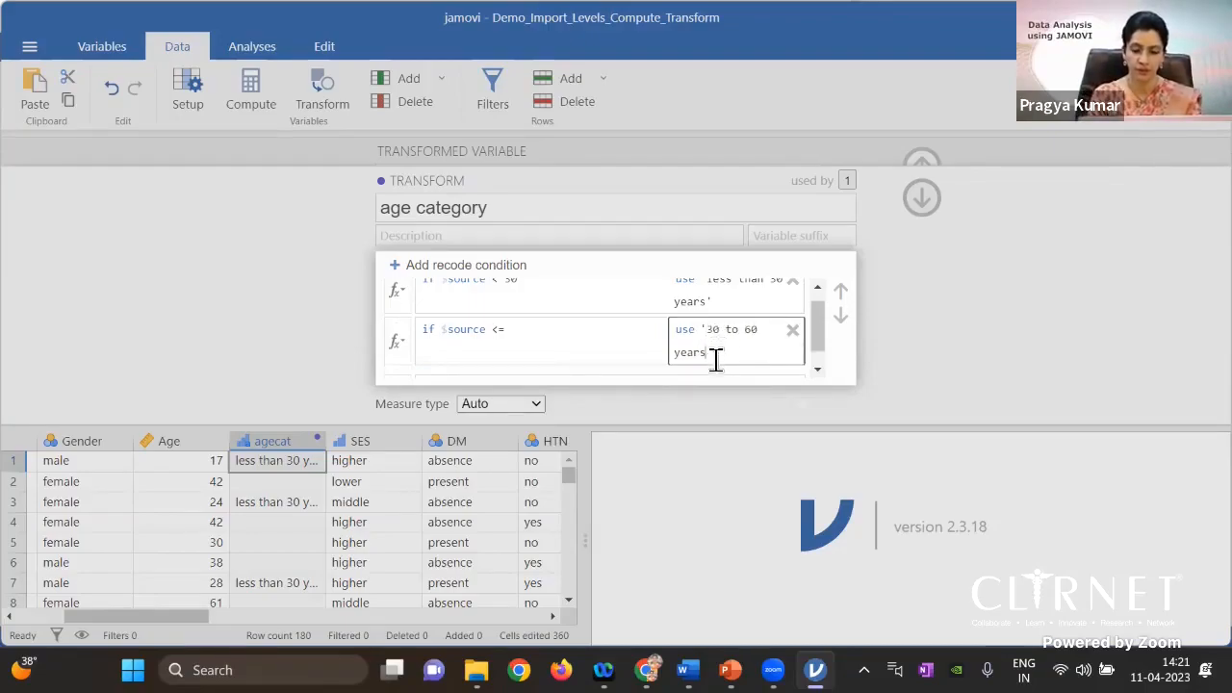
{"action": "left_click", "coordinate": [716, 357]}
{"action": "type", "text": "'"}
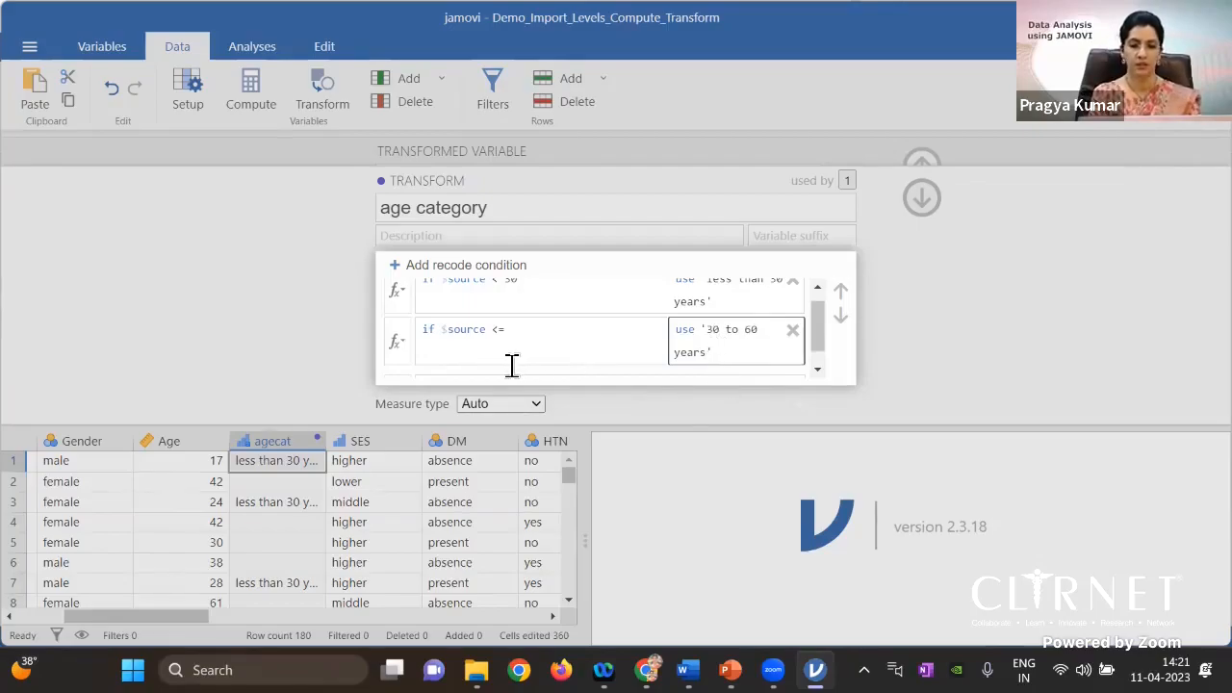
{"action": "left_click", "coordinate": [926, 343]}
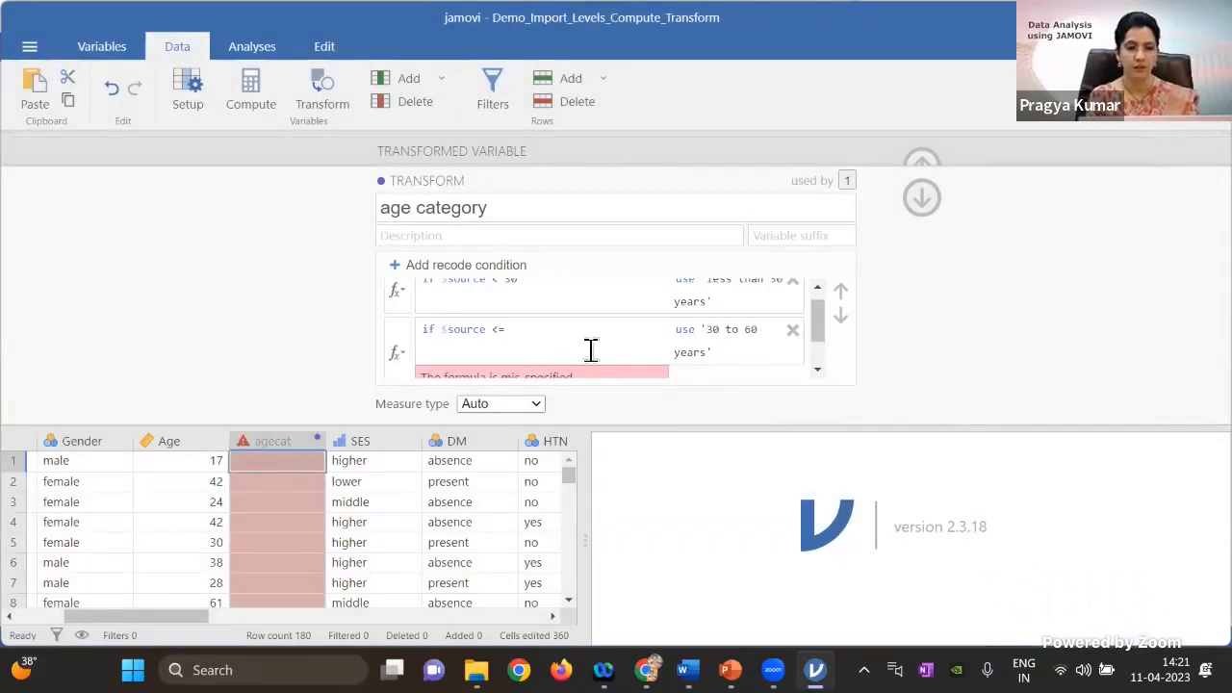
{"action": "left_click_drag", "start_coordinate": [816, 316], "coordinate": [816, 318]}
{"action": "left_click", "coordinate": [531, 333]}
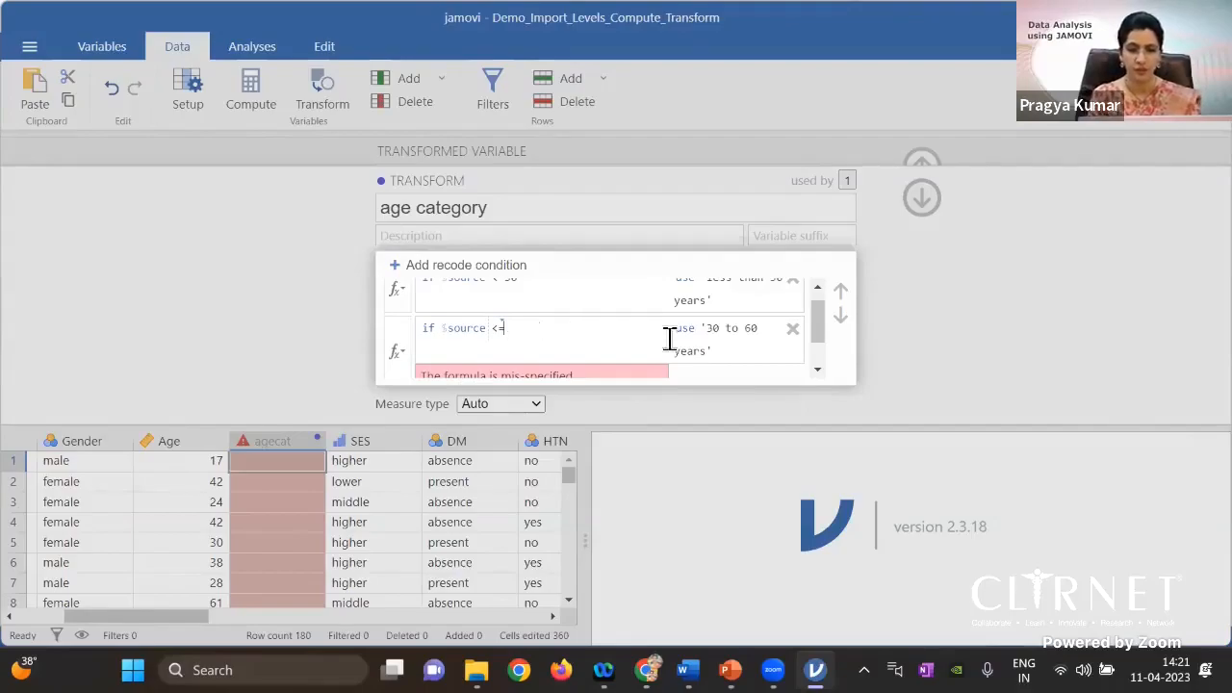
{"action": "left_click", "coordinate": [792, 329]}
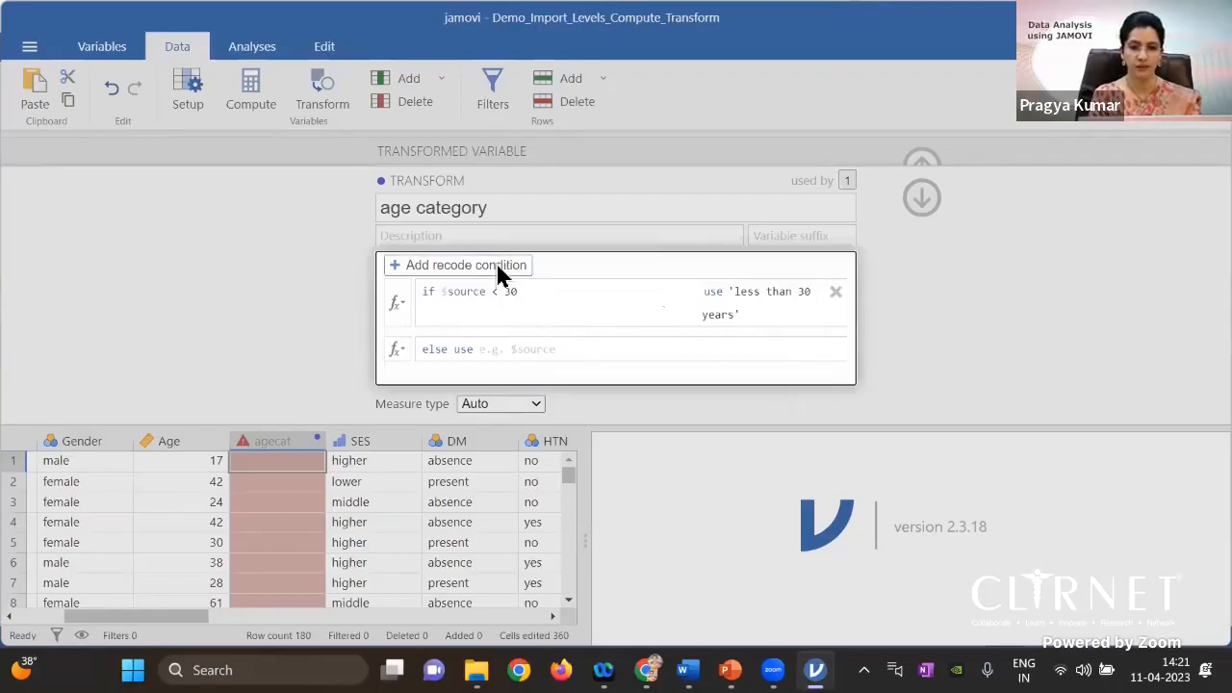
- Add a second recode condition to the age category transform that matches source values <= 60
{"action": "left_click", "coordinate": [432, 273]}
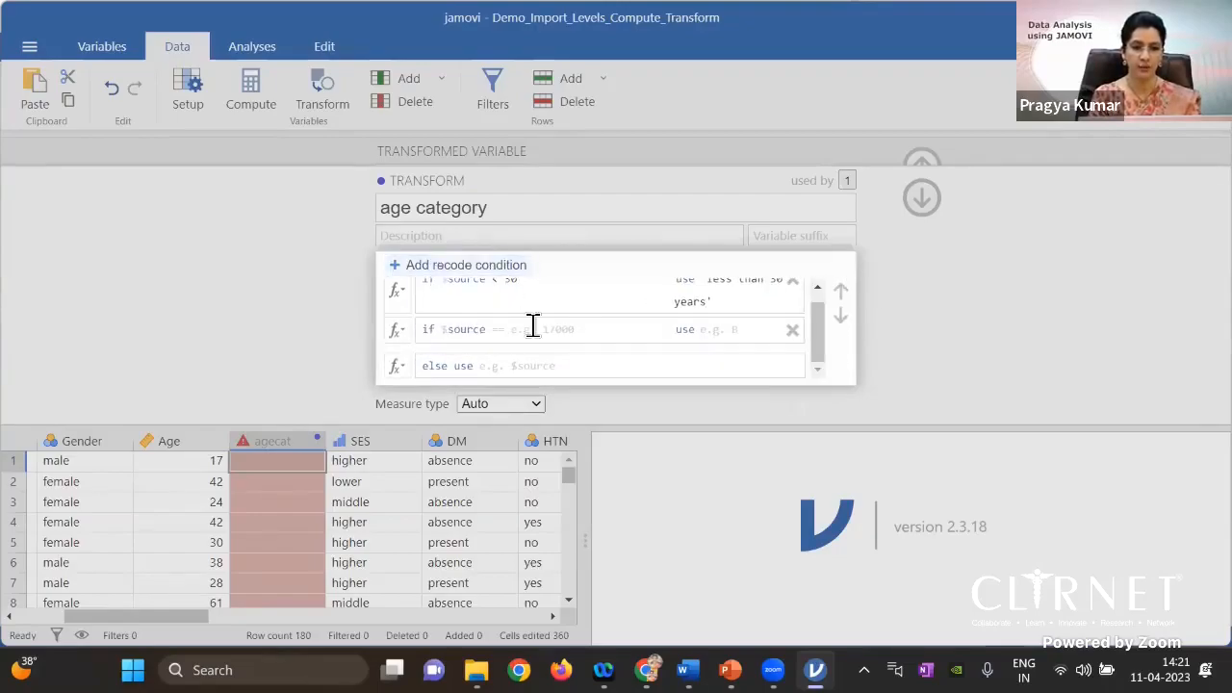
{"action": "left_click", "coordinate": [500, 329]}
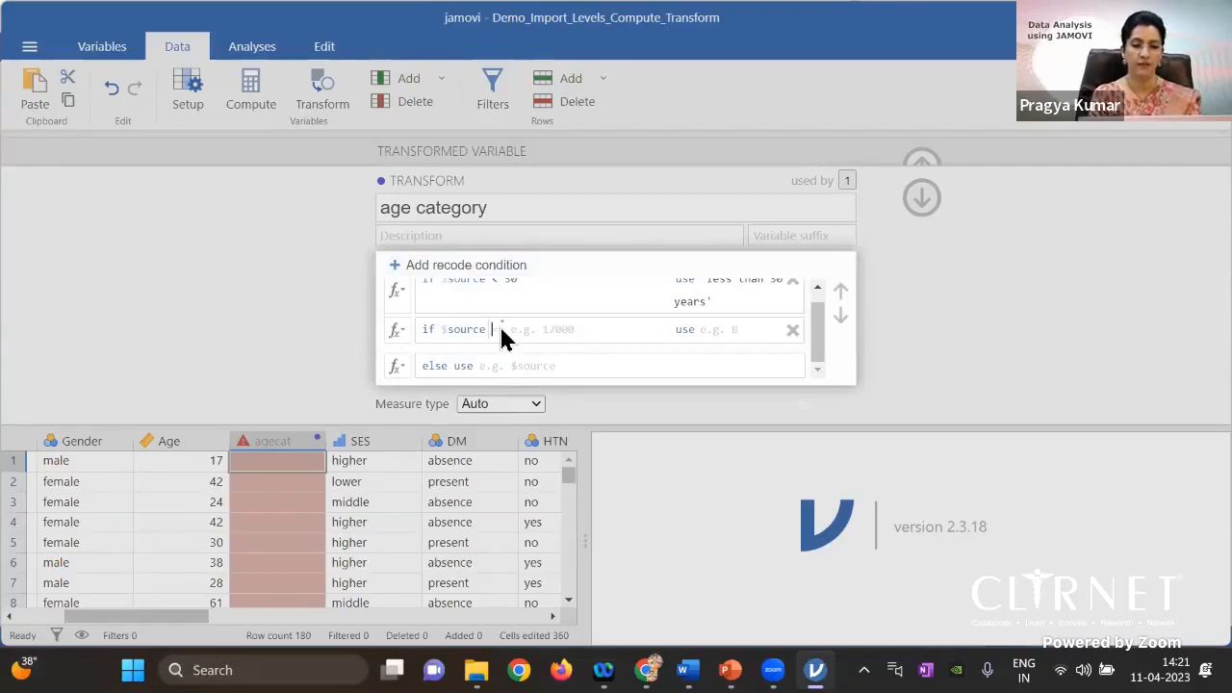
{"action": "left_click", "coordinate": [500, 326]}
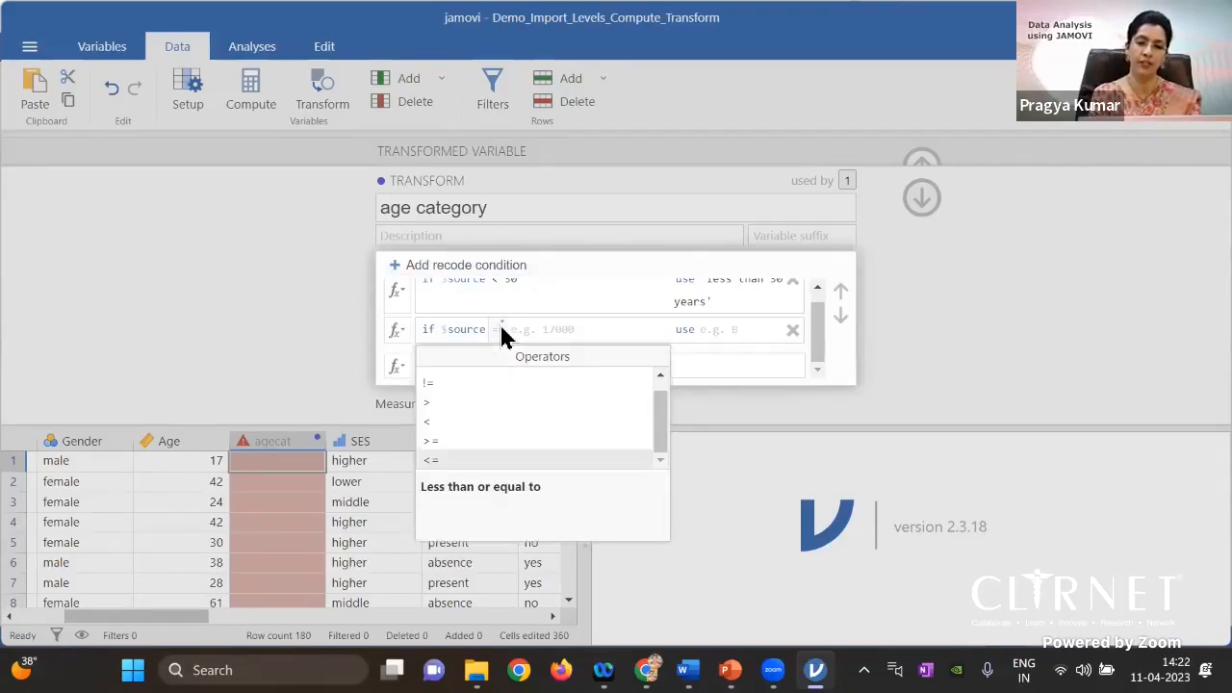
{"action": "left_click", "coordinate": [448, 424]}
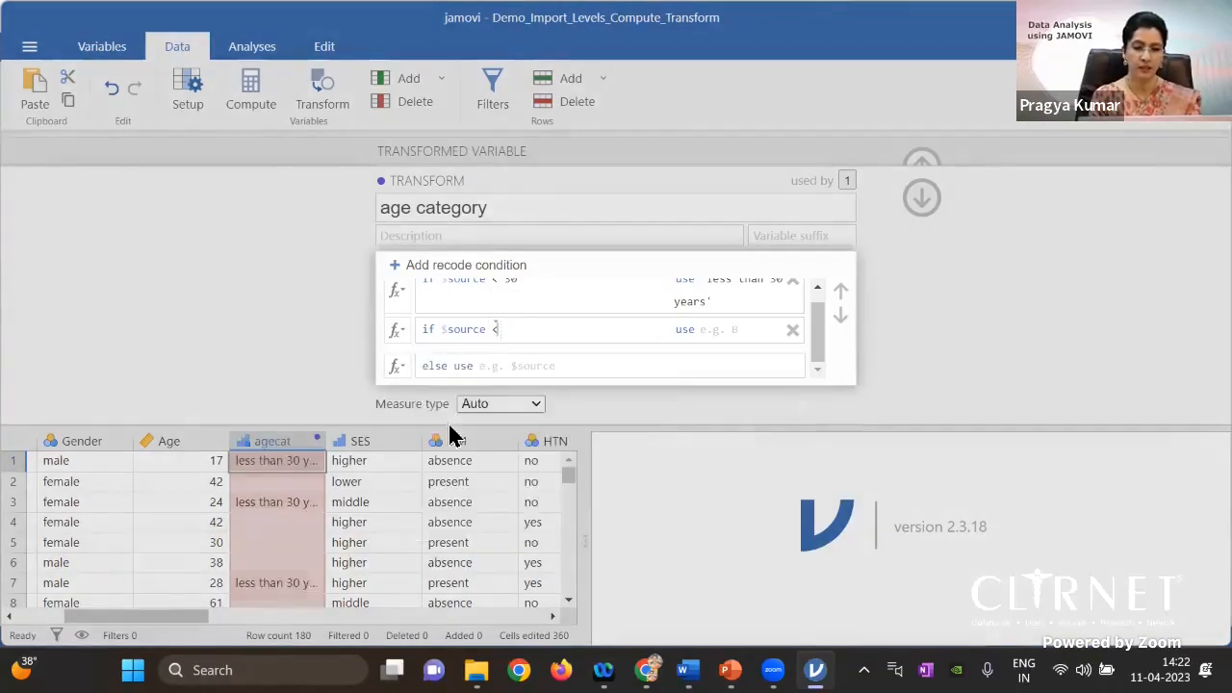
{"action": "left_click", "coordinate": [570, 323]}
{"action": "type", "text": "60"}
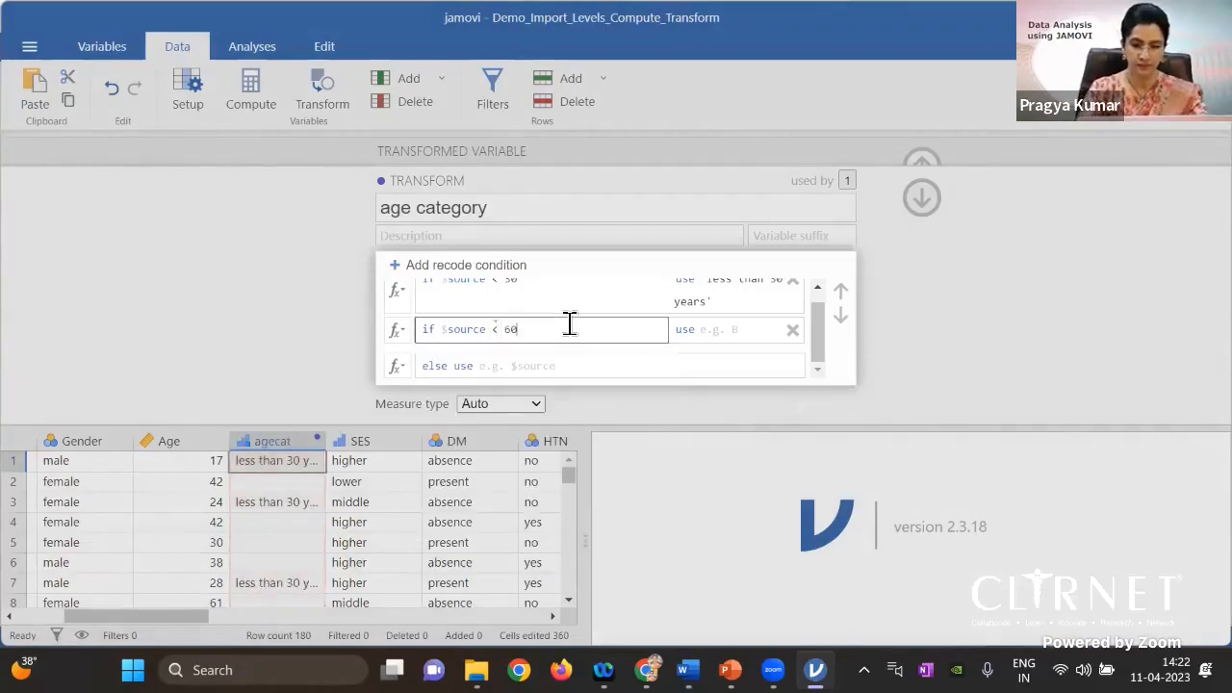
{"action": "left_click", "coordinate": [494, 332]}
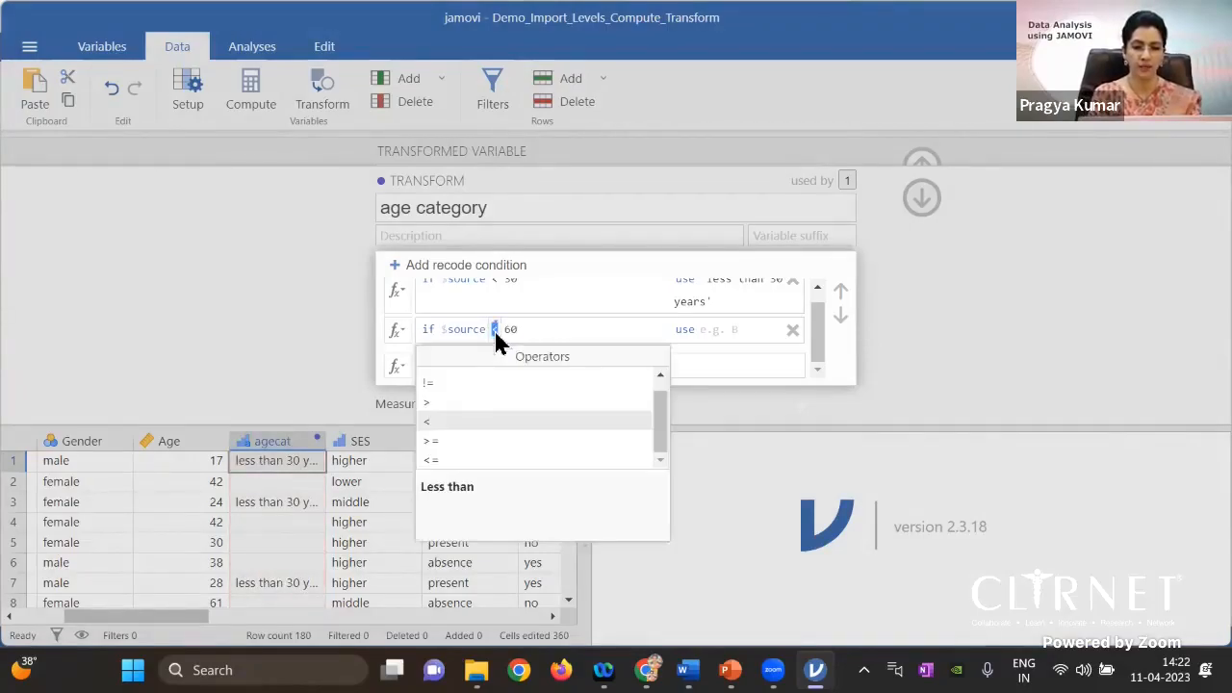
{"action": "left_click", "coordinate": [481, 461]}
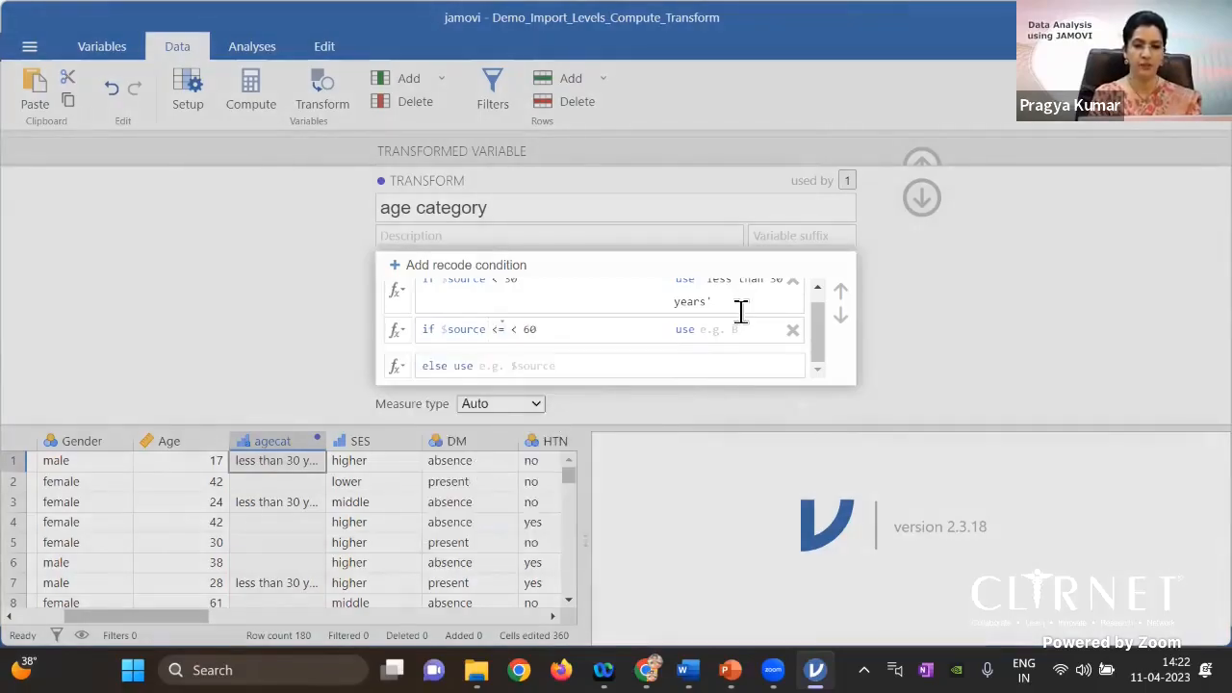
{"action": "left_click", "coordinate": [529, 335]}
{"action": "key", "text": "BackSpace"}
{"action": "key", "text": "BackSpace"}
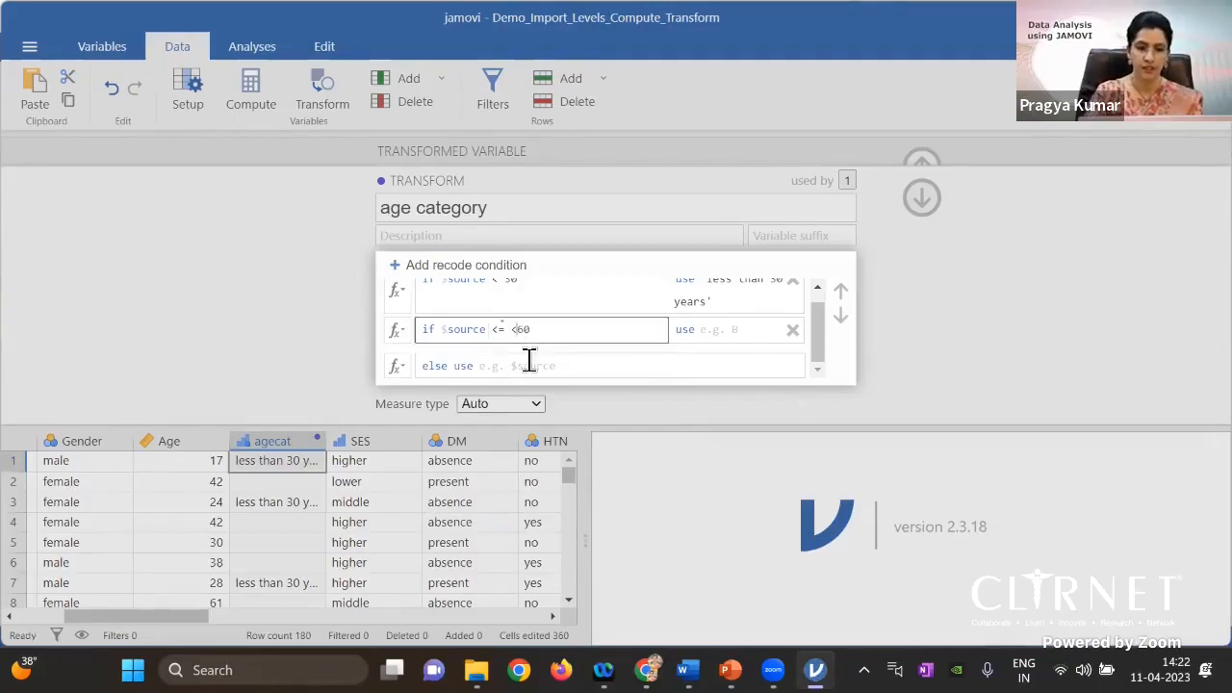
- Set the <= 60 condition to use the label '30 -60', including the quotation marks, and apply it
{"action": "left_click", "coordinate": [718, 335]}
{"action": "type", "text": "'3"}
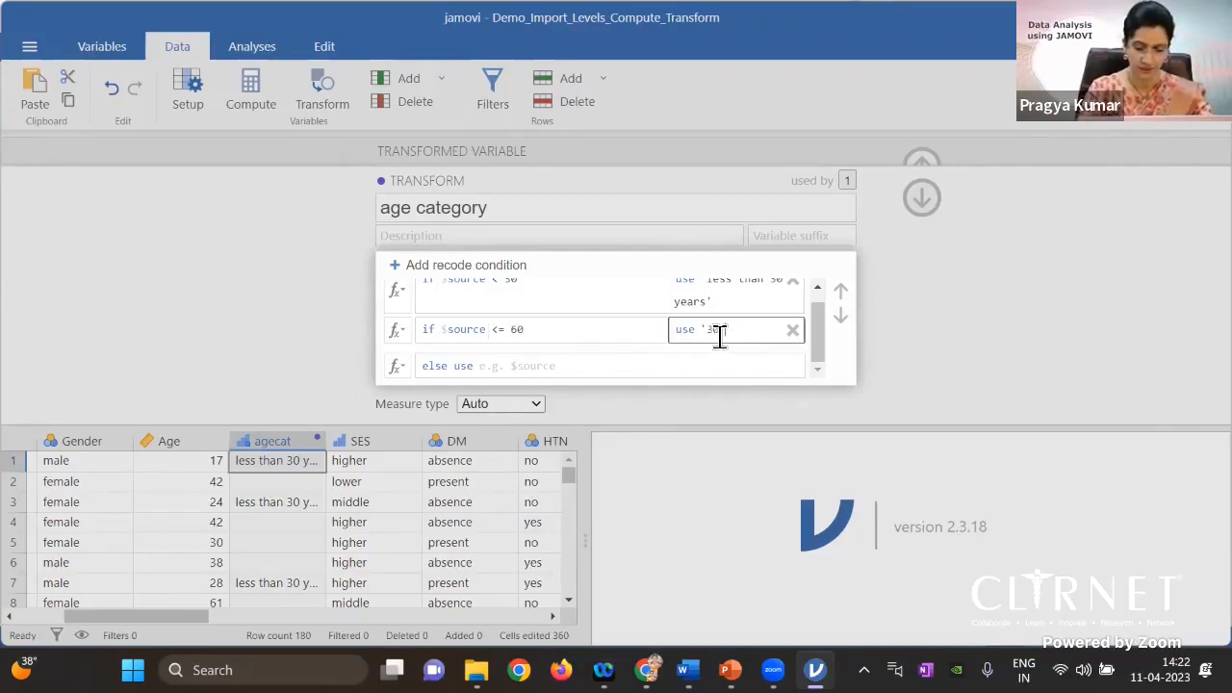
{"action": "type", "text": "0"}
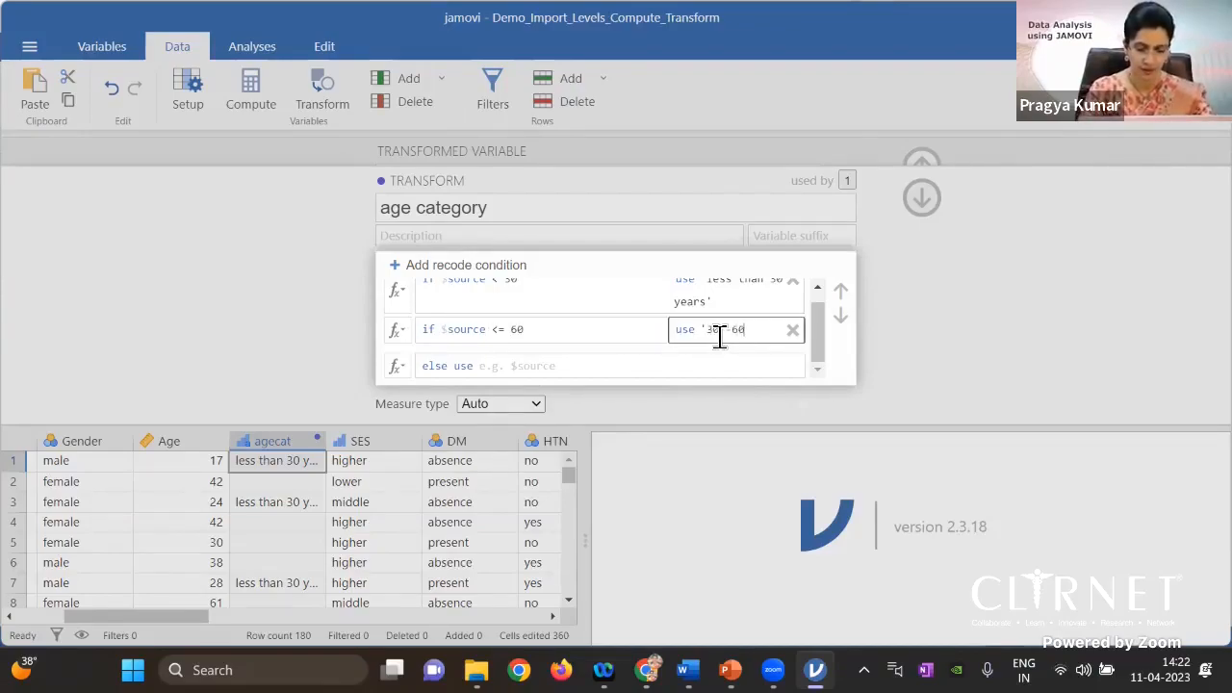
{"action": "type", "text": "'"}
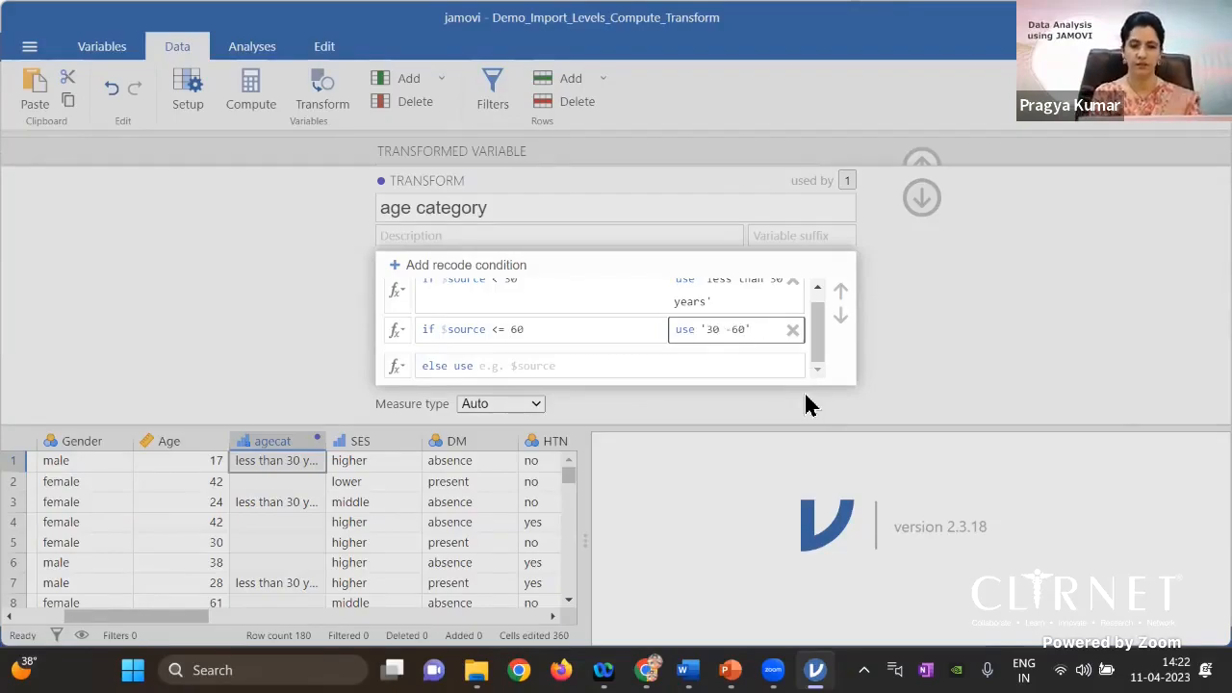
{"action": "left_click", "coordinate": [891, 372]}
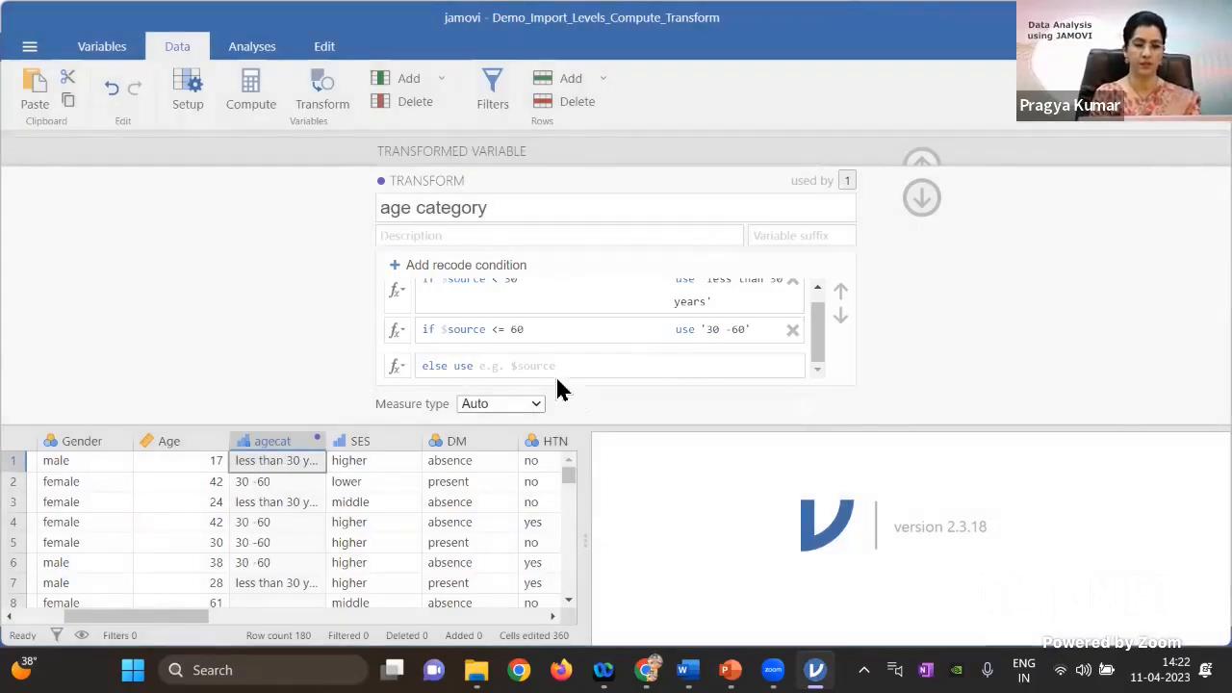
- Set the transform's else value to 'more than 60', including the quotation marks, and close the transform and variable editors
{"action": "left_click", "coordinate": [526, 375]}
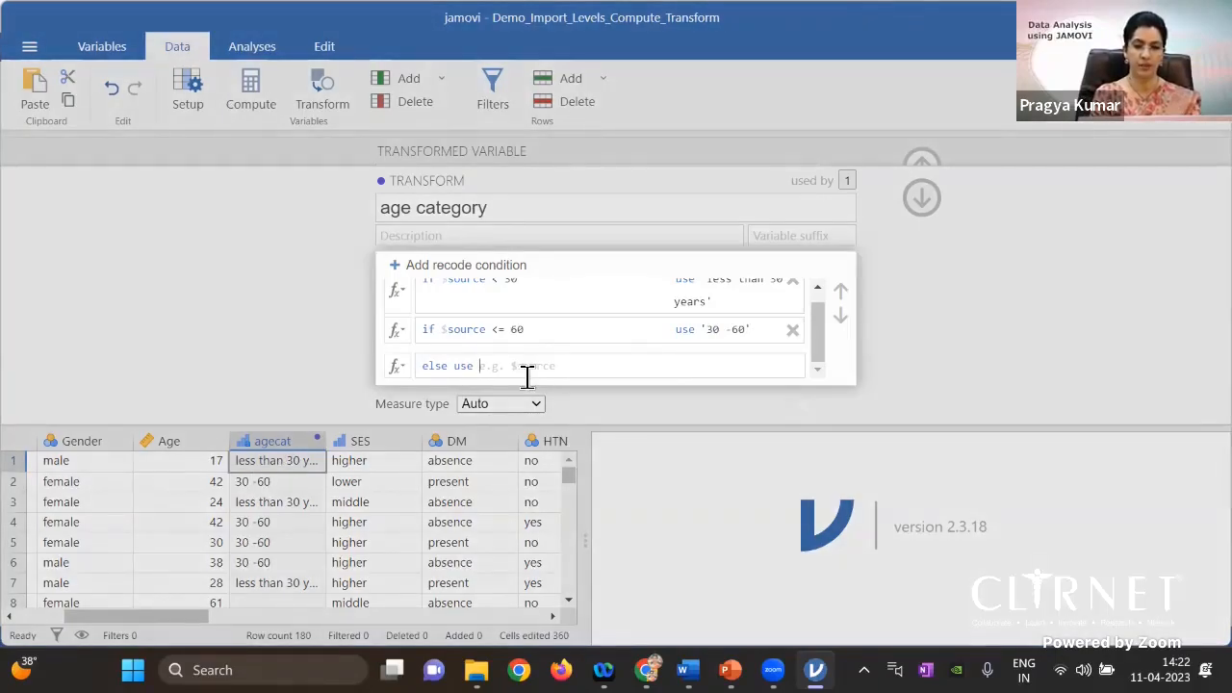
{"action": "type", "text": "more than"}
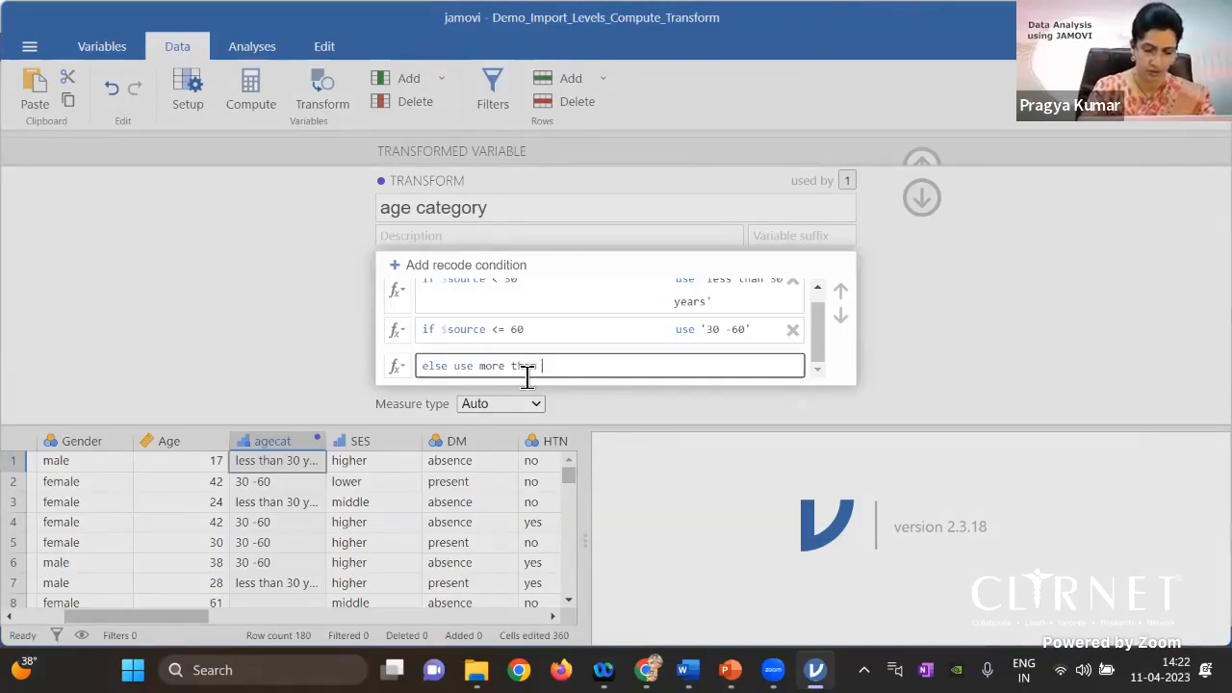
{"action": "type", "text": " 60"}
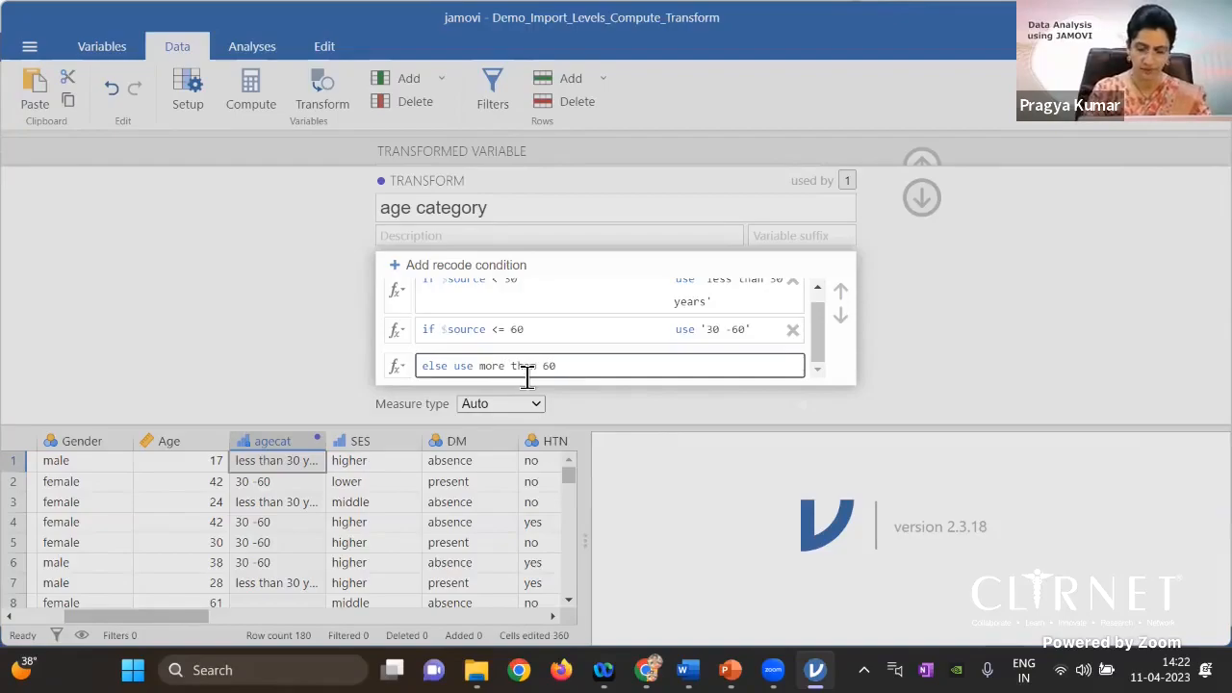
{"action": "type", "text": "'"}
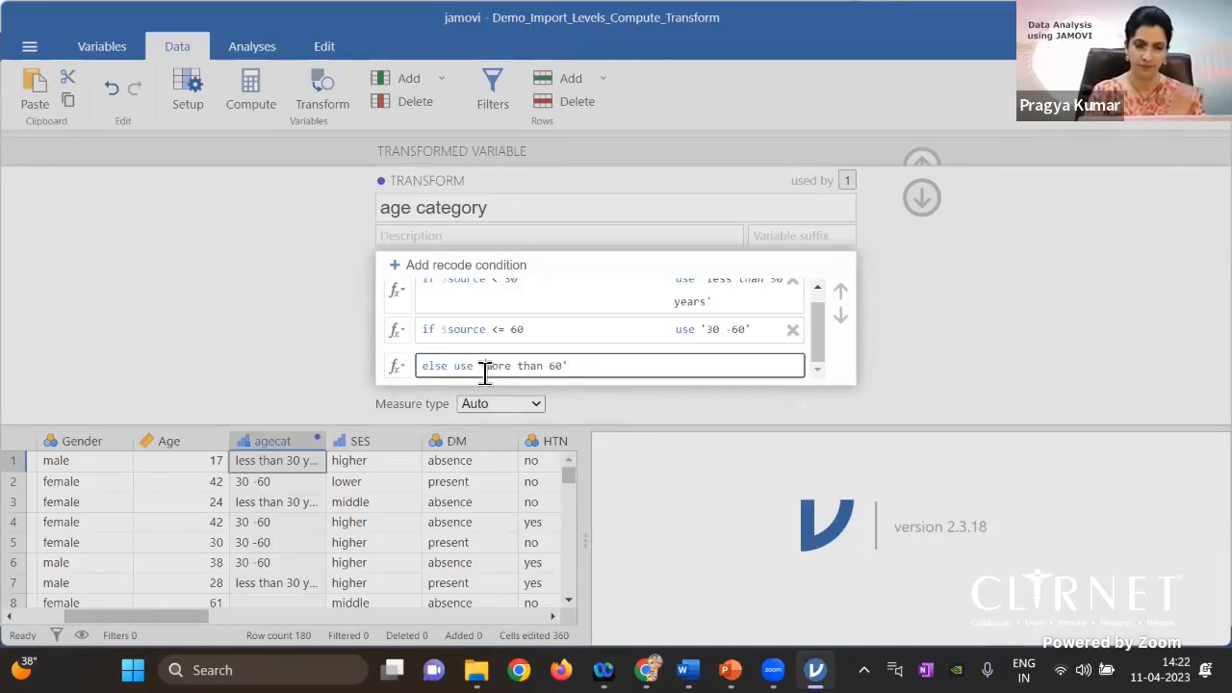
{"action": "left_click", "coordinate": [1020, 325]}
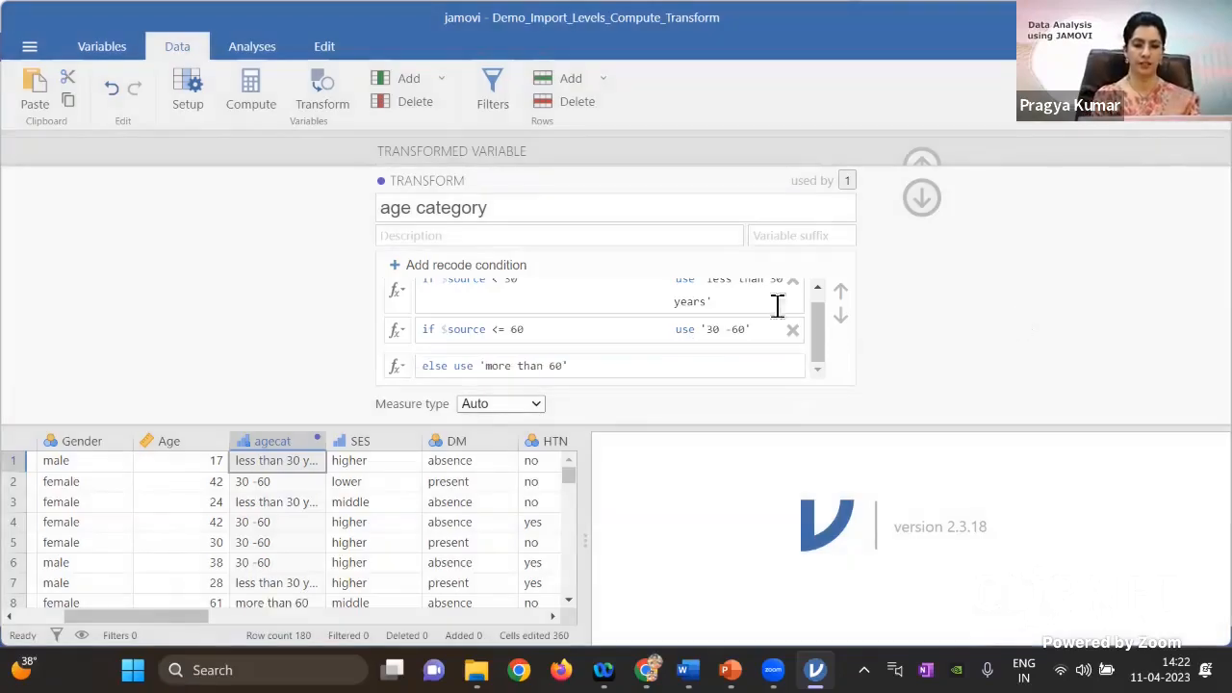
{"action": "left_click", "coordinate": [921, 199]}
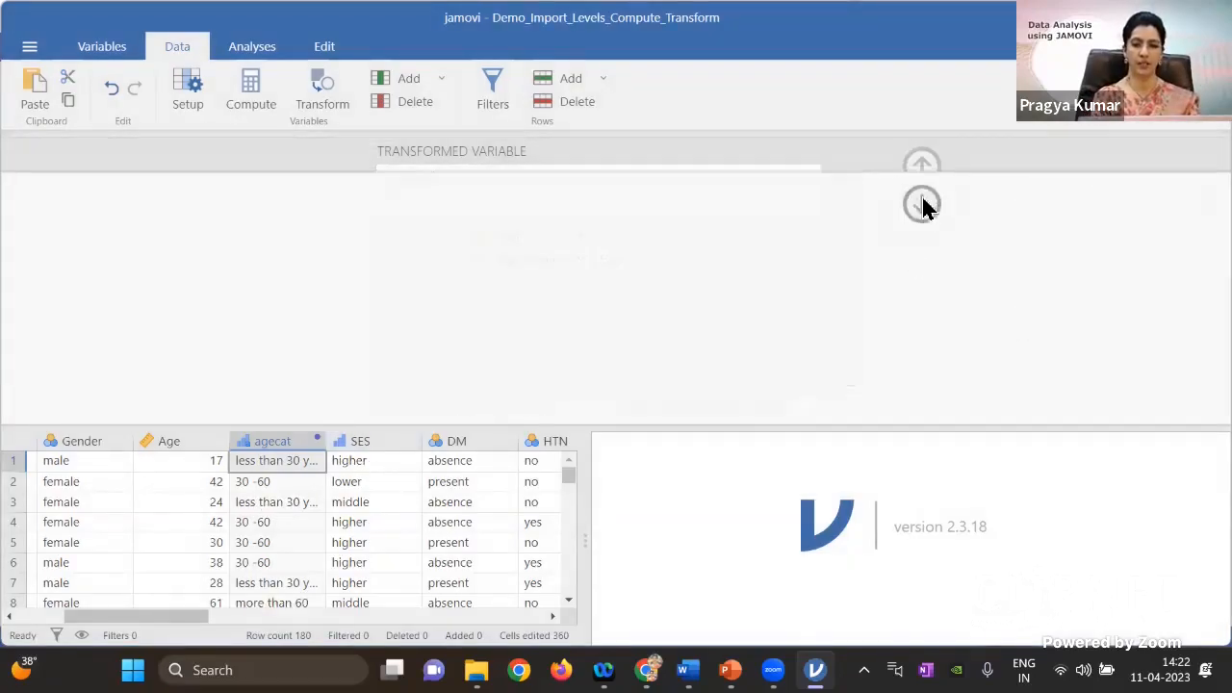
{"action": "left_click", "coordinate": [922, 166]}
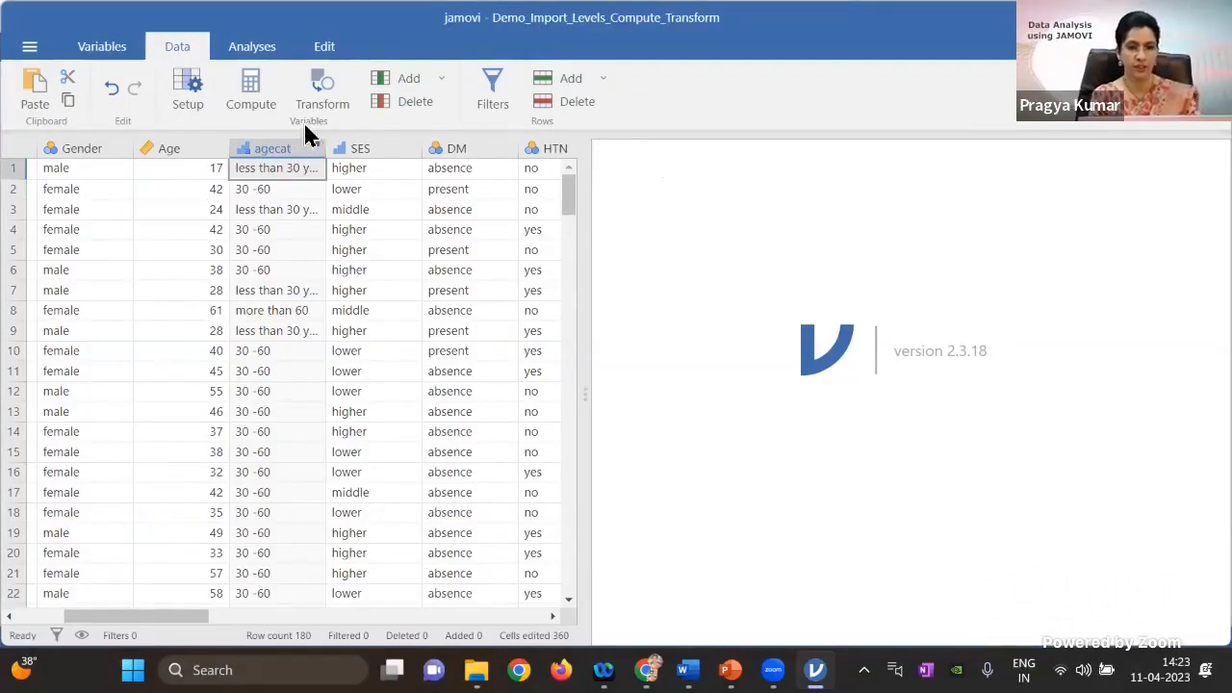
- Reopen the agecat variable with its age category transform and examine the transform's recode conditions
{"action": "left_click", "coordinate": [214, 154]}
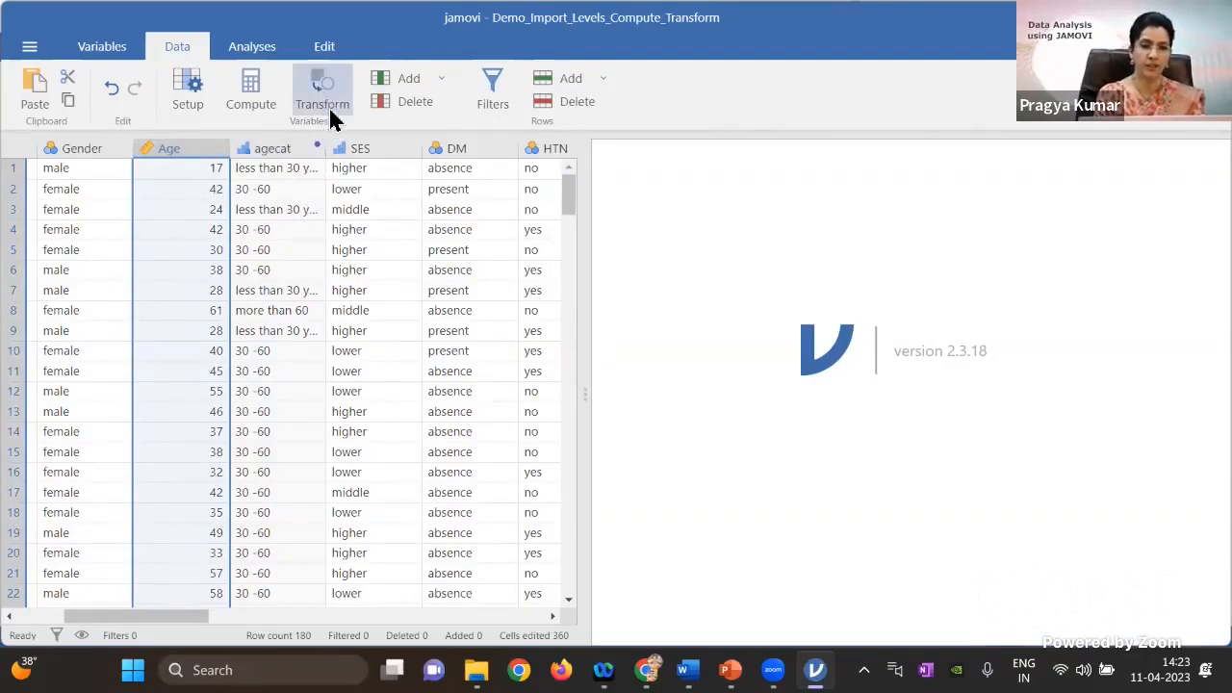
{"action": "double_click", "coordinate": [279, 149]}
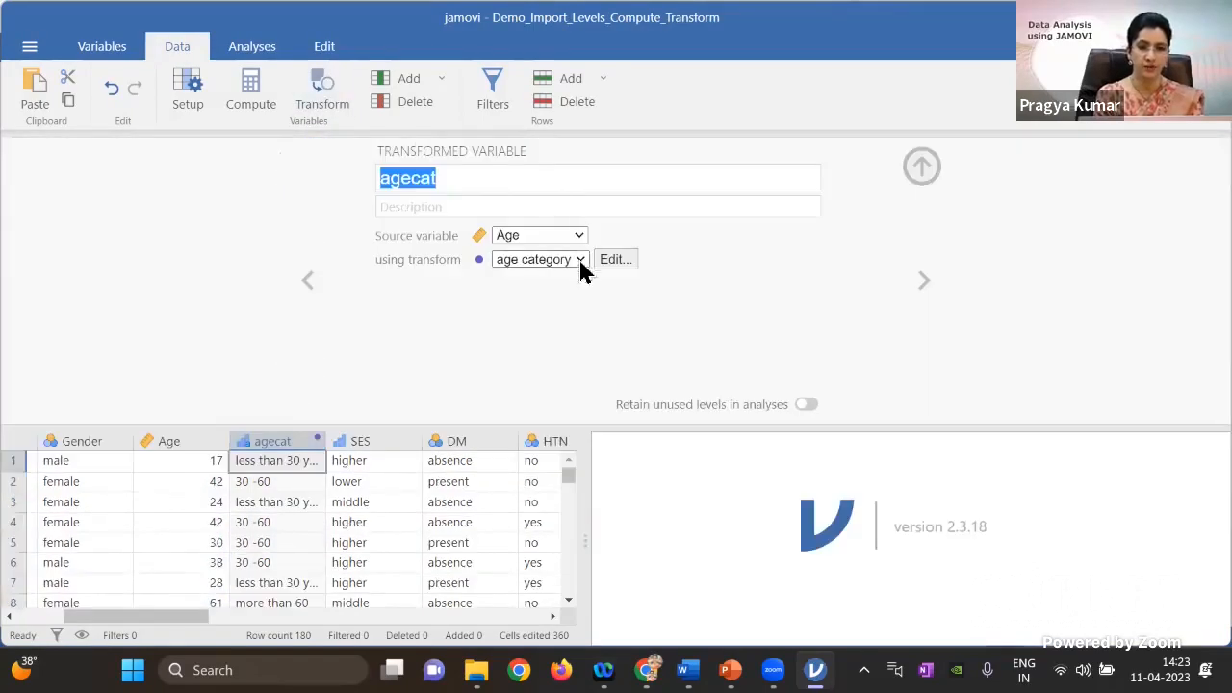
{"action": "left_click", "coordinate": [580, 263]}
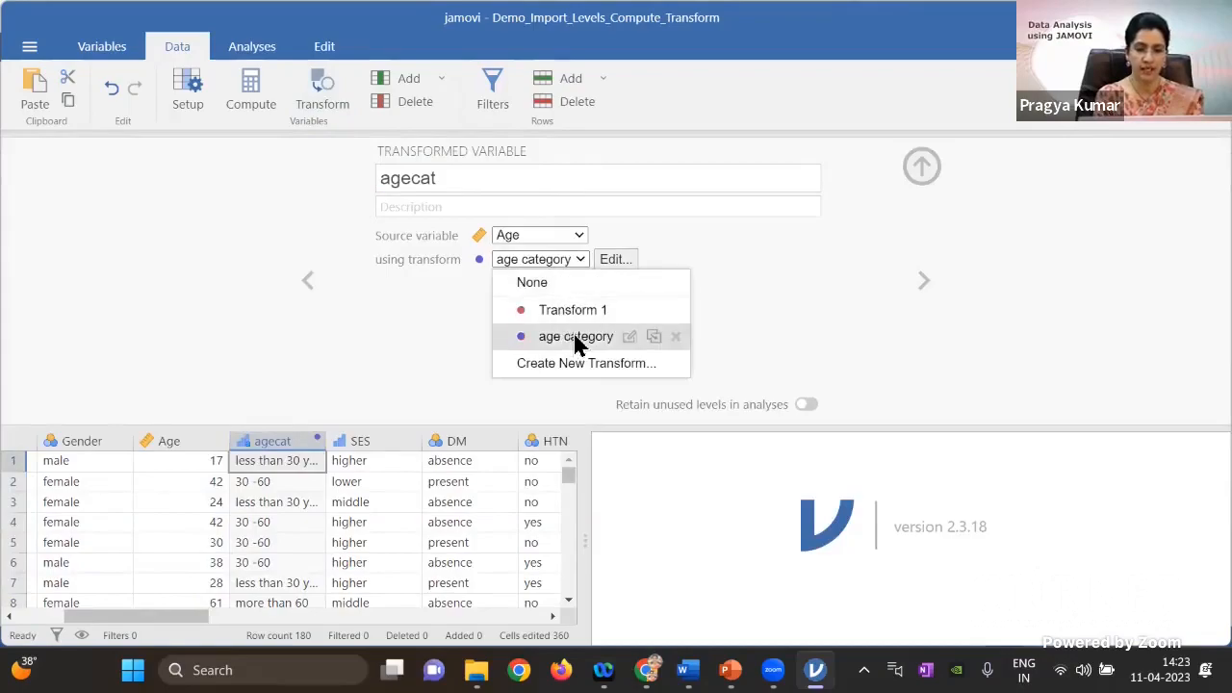
{"action": "left_click", "coordinate": [575, 339]}
{"action": "left_click", "coordinate": [617, 263]}
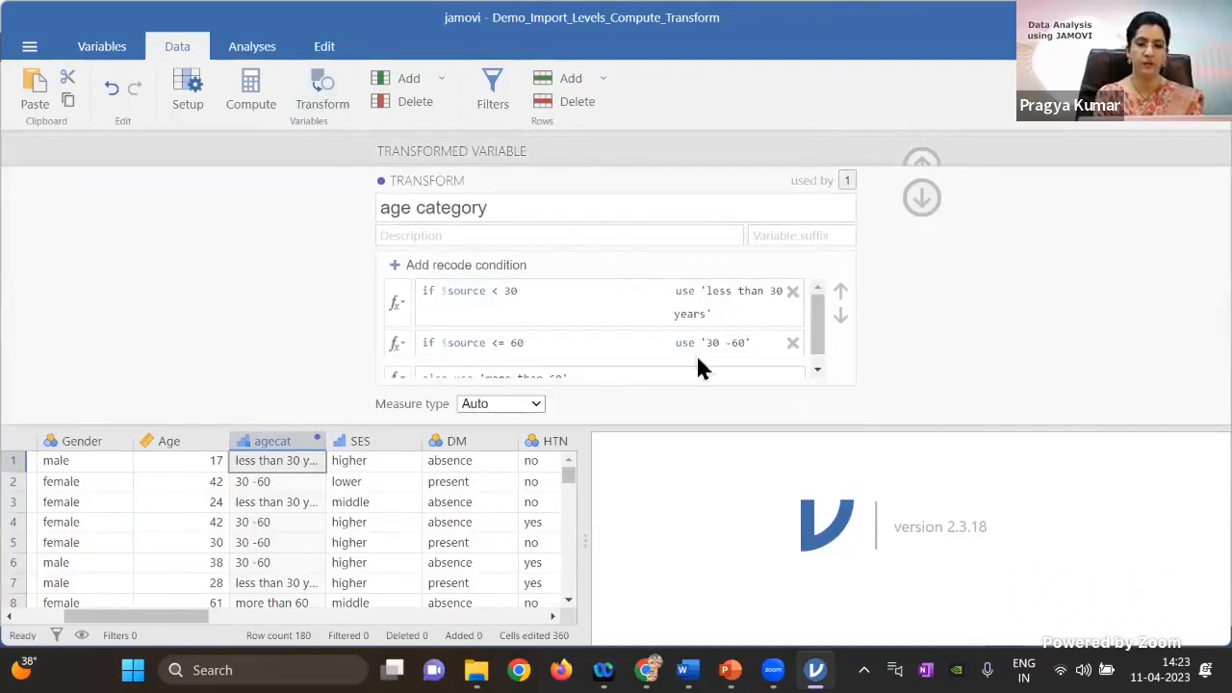
- Review the age category recode conditions, and close the transform and variable editors
{"action": "left_click", "coordinate": [816, 347]}
{"action": "left_click_drag", "start_coordinate": [817, 341], "coordinate": [816, 334]}
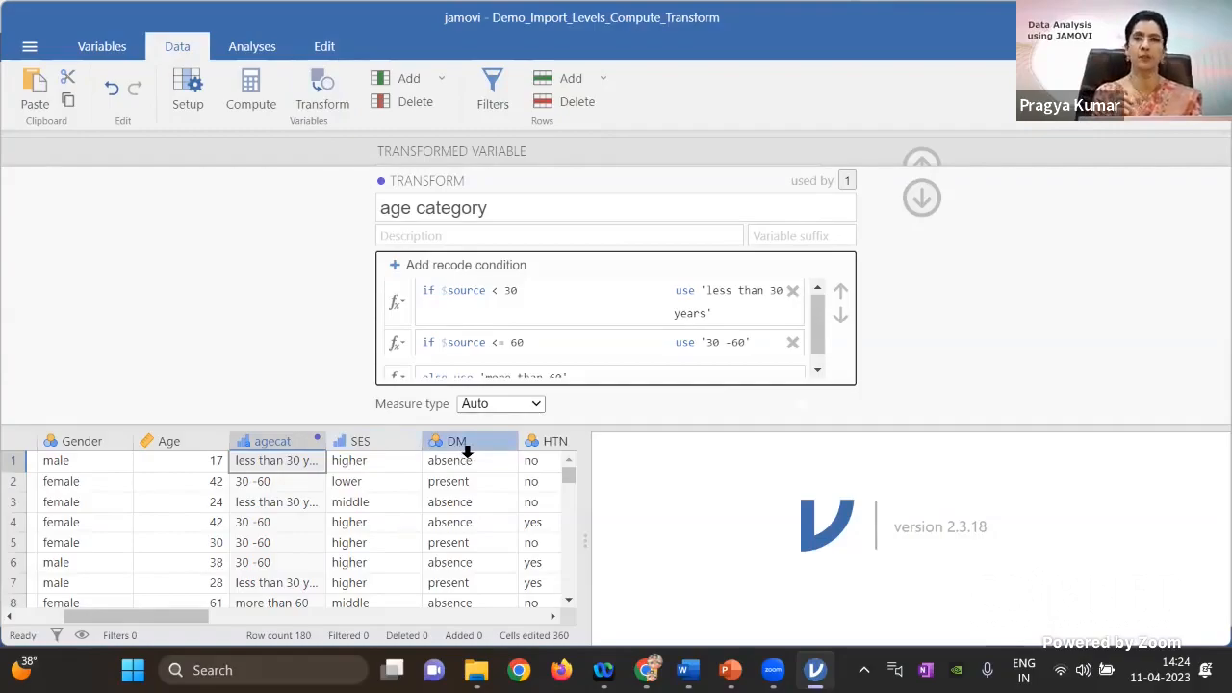
{"action": "left_click", "coordinate": [905, 302]}
{"action": "left_click", "coordinate": [923, 202]}
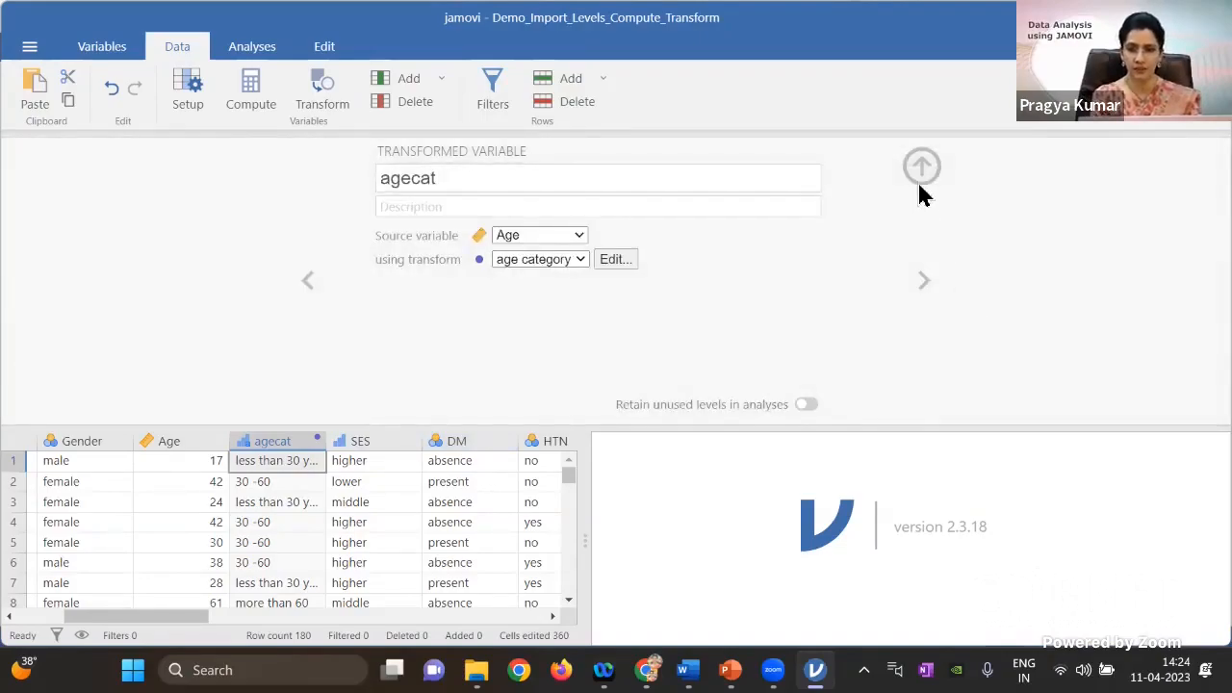
{"action": "left_click", "coordinate": [927, 182]}
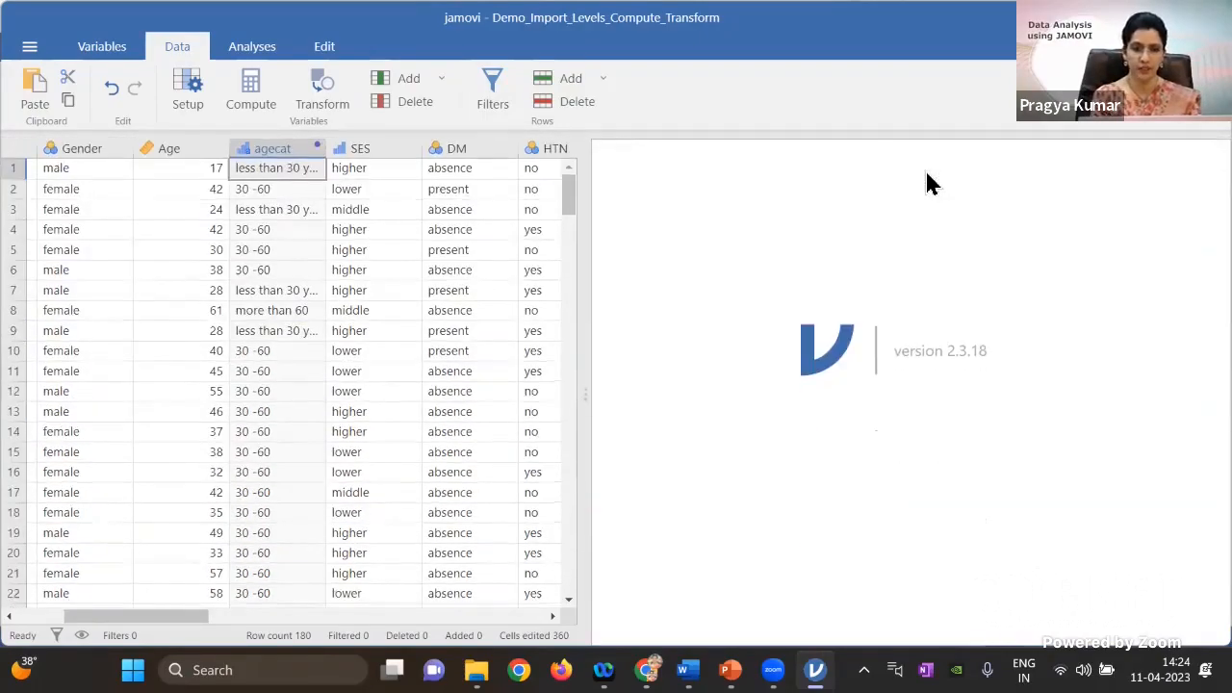
{"action": "left_click", "coordinate": [29, 48]}
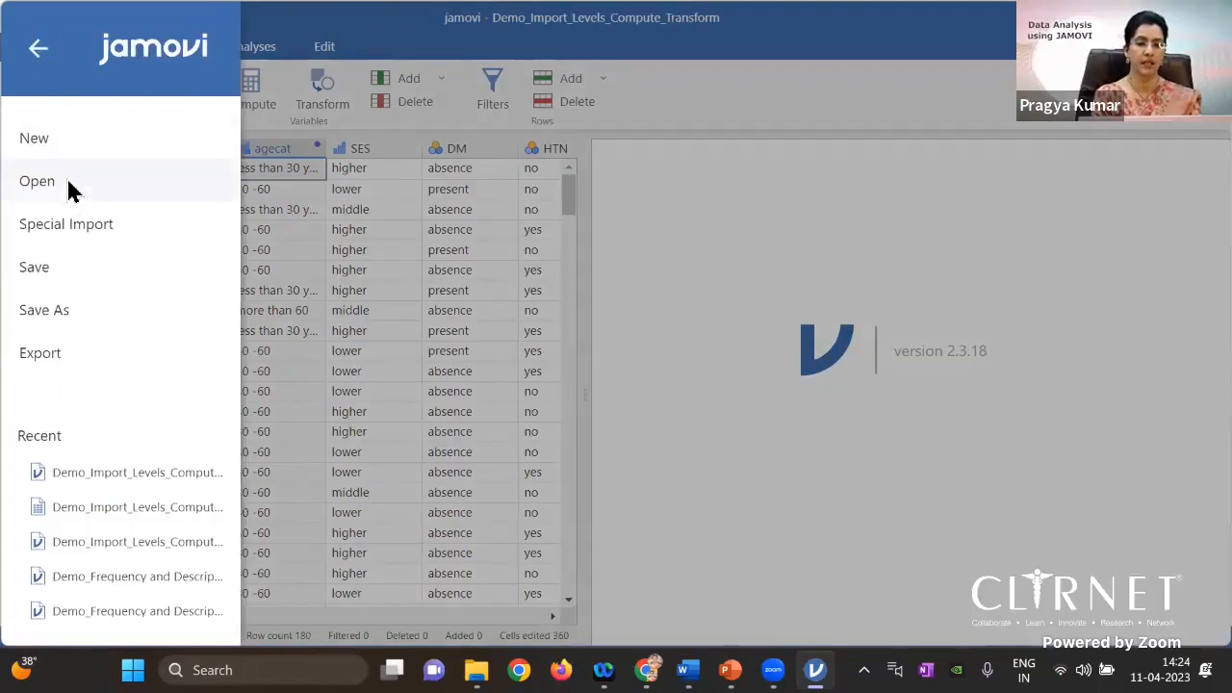
{"action": "left_click", "coordinate": [67, 188]}
{"action": "left_click", "coordinate": [414, 111]}
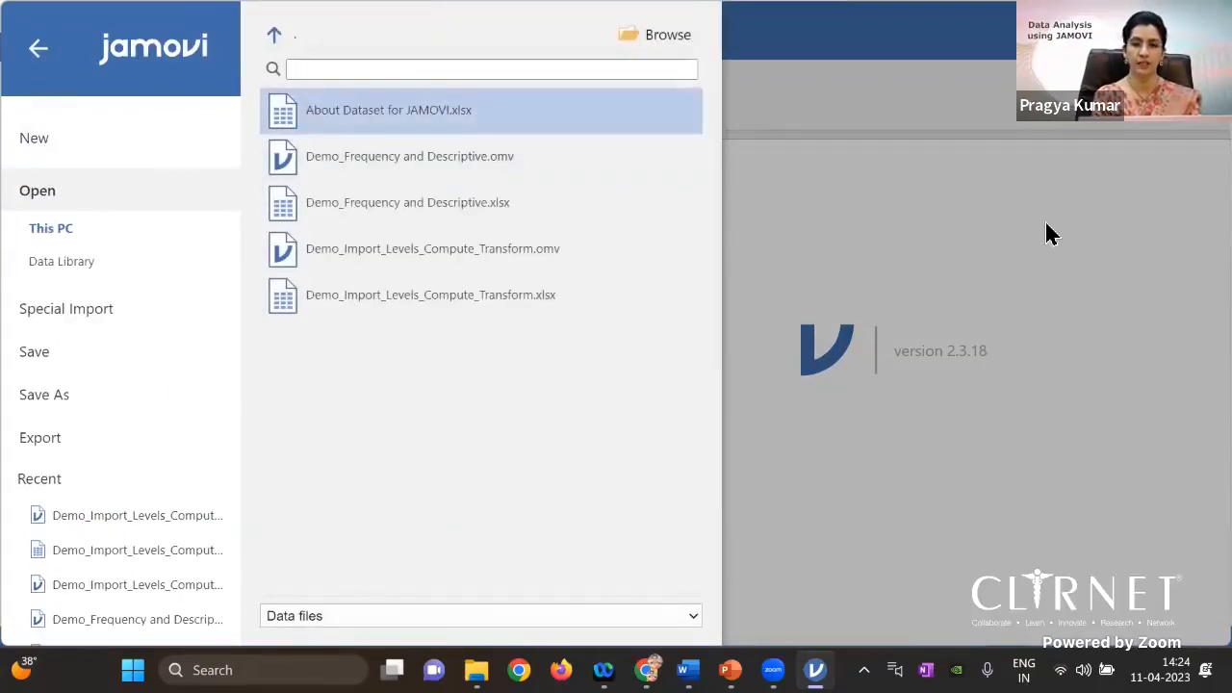
{"action": "left_click", "coordinate": [677, 45]}
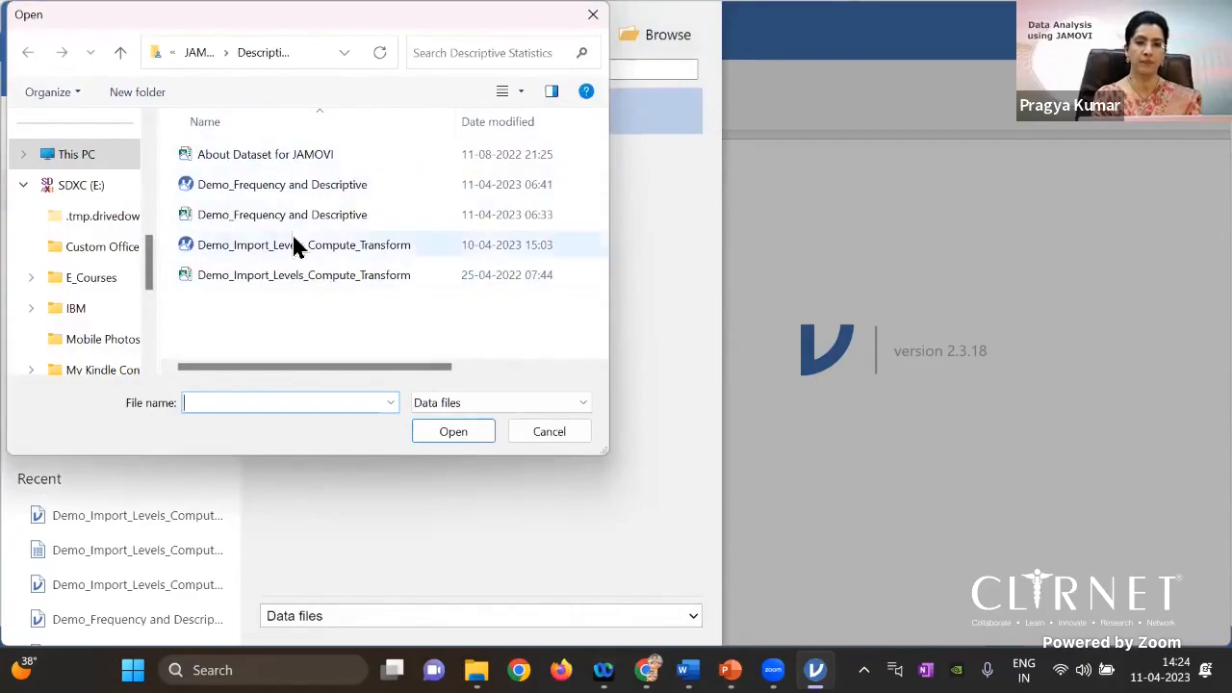
{"action": "left_click", "coordinate": [547, 433]}
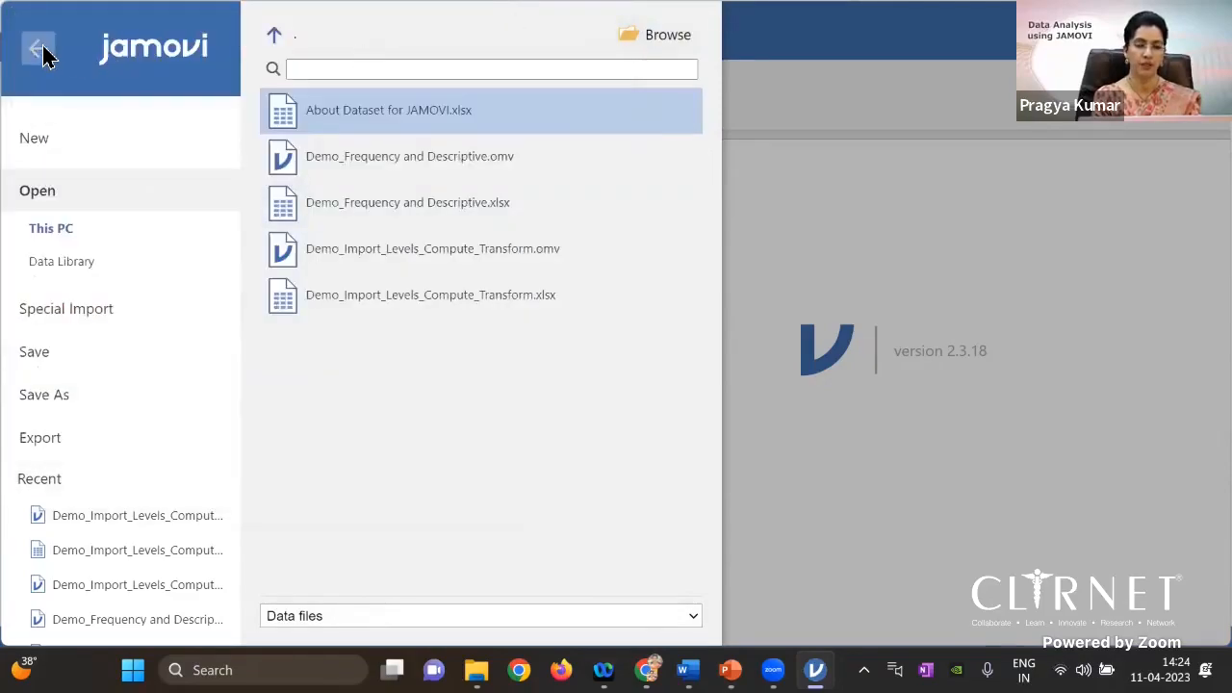
{"action": "left_click", "coordinate": [40, 52]}
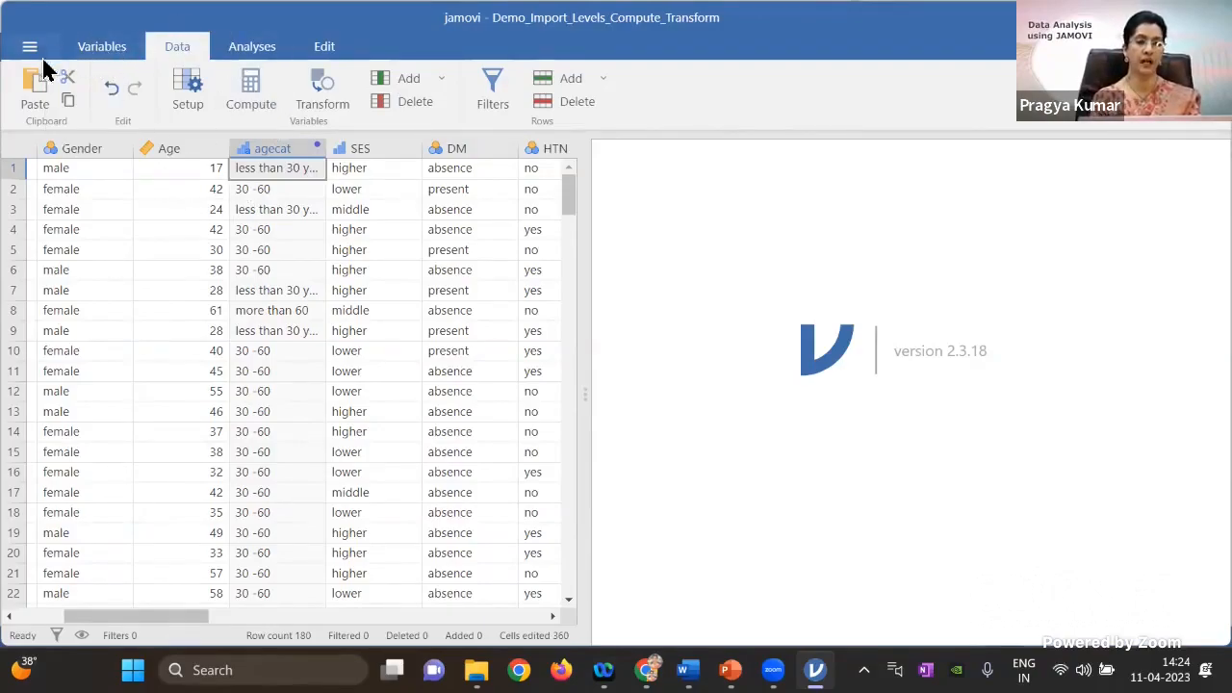
- Display the list of all variables and open the agecat variable's settings
{"action": "left_click", "coordinate": [103, 48]}
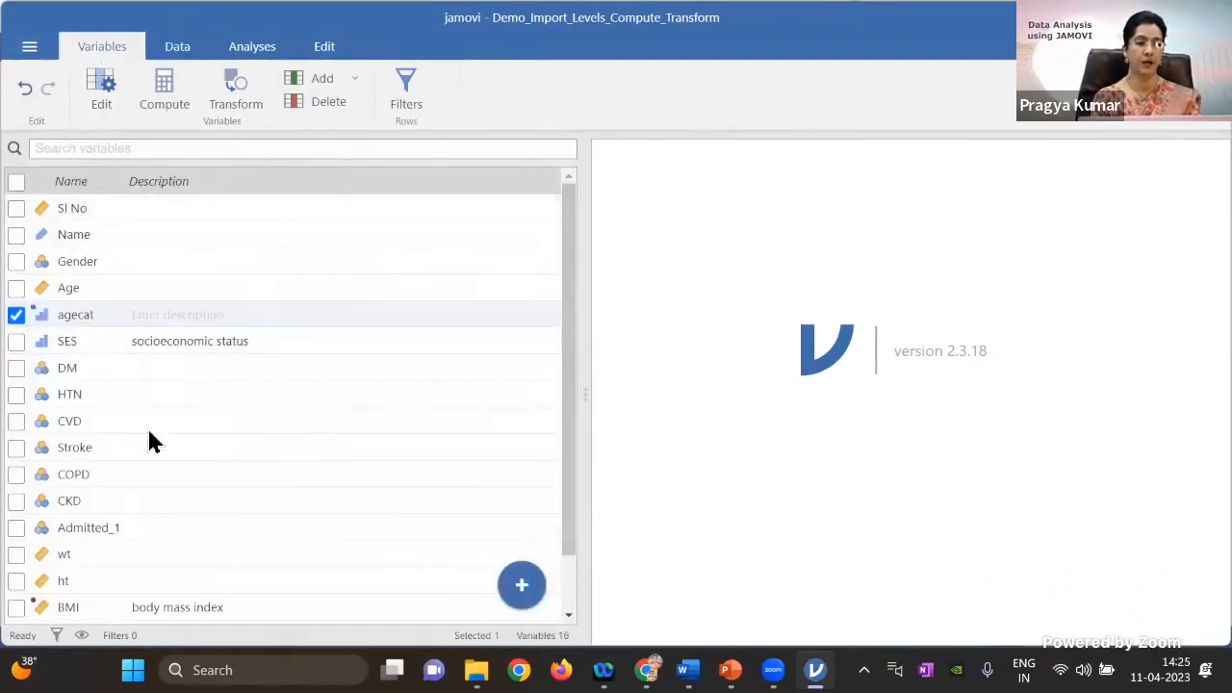
{"action": "left_click", "coordinate": [100, 100]}
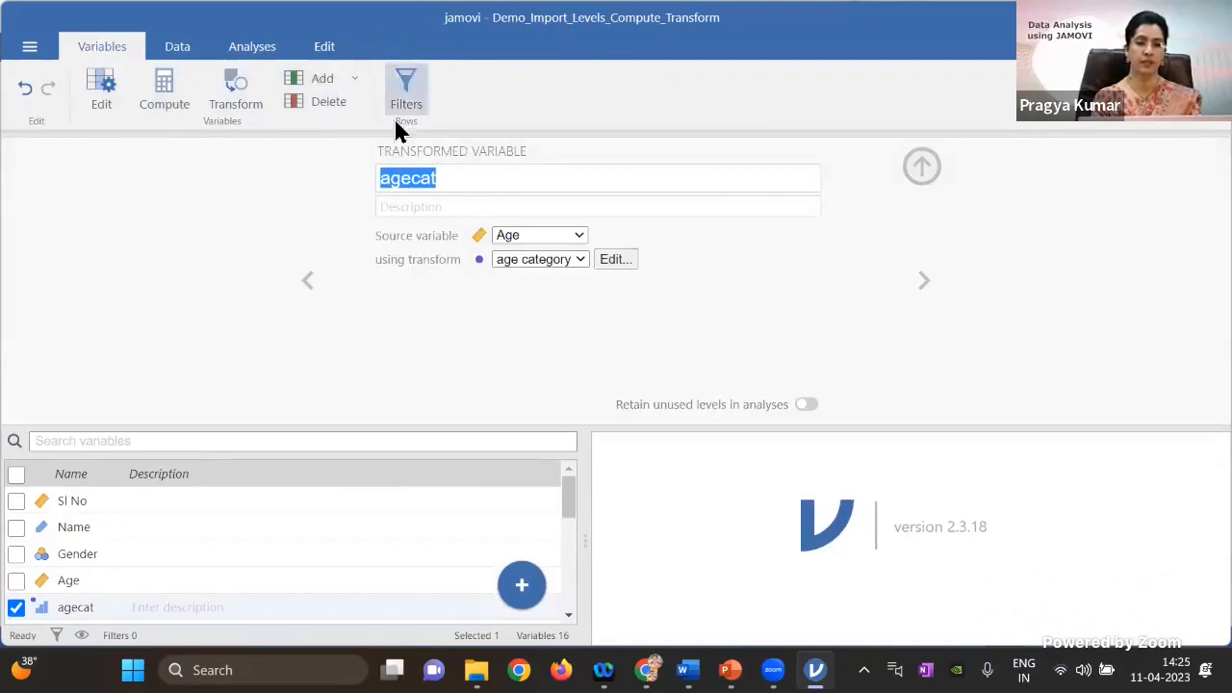
{"action": "left_click", "coordinate": [30, 54]}
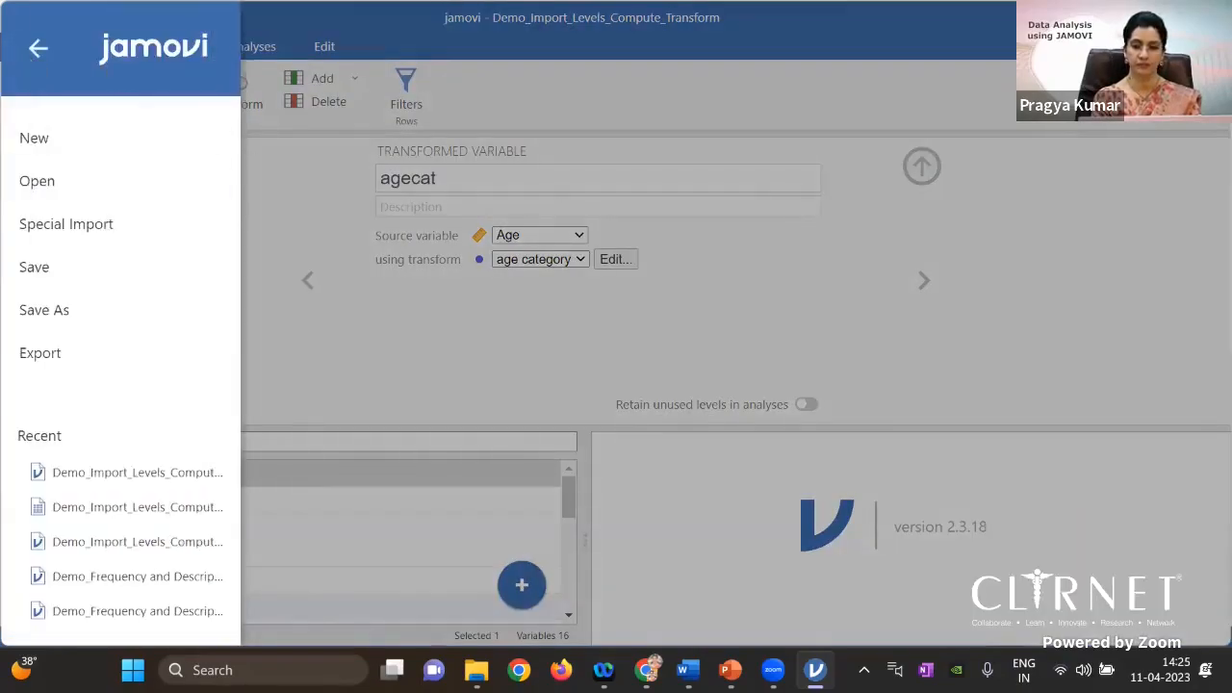
- Switch to the Word document Demo_Import_Levels_Compute_Transform and review the Demo 3 and Demo 4 tasks
{"action": "left_click", "coordinate": [687, 670]}
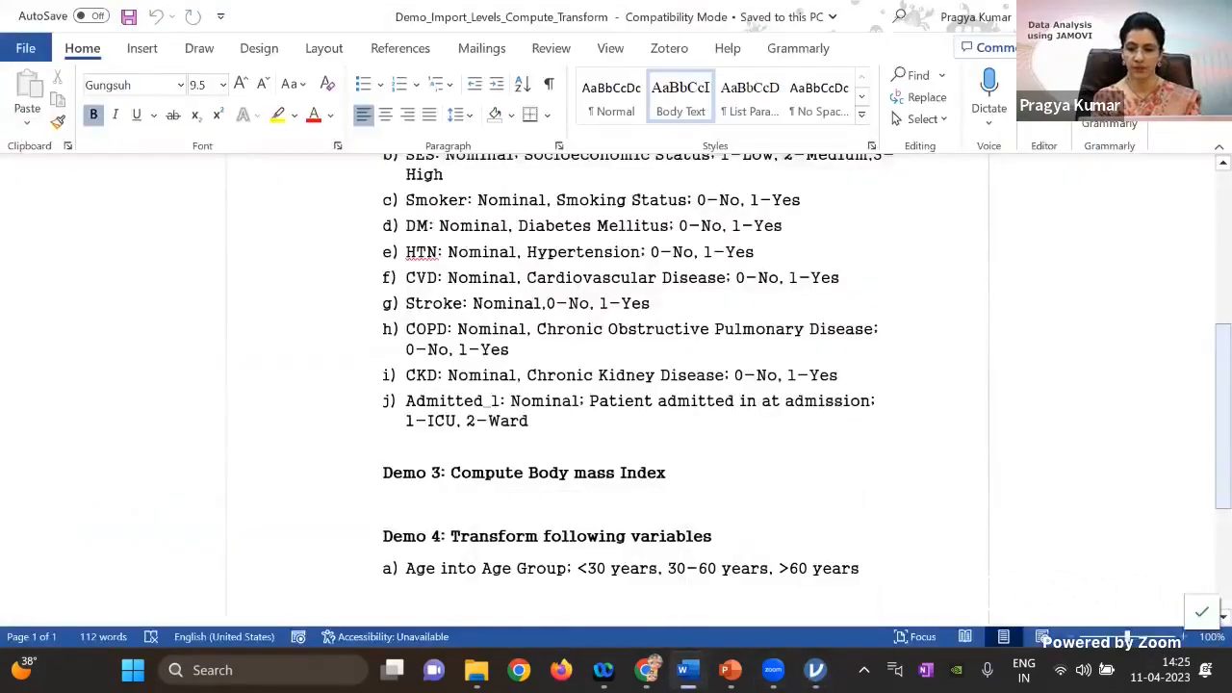
{"action": "scroll", "coordinate": [616, 366], "scroll_direction": "down", "scroll_amount": 3}
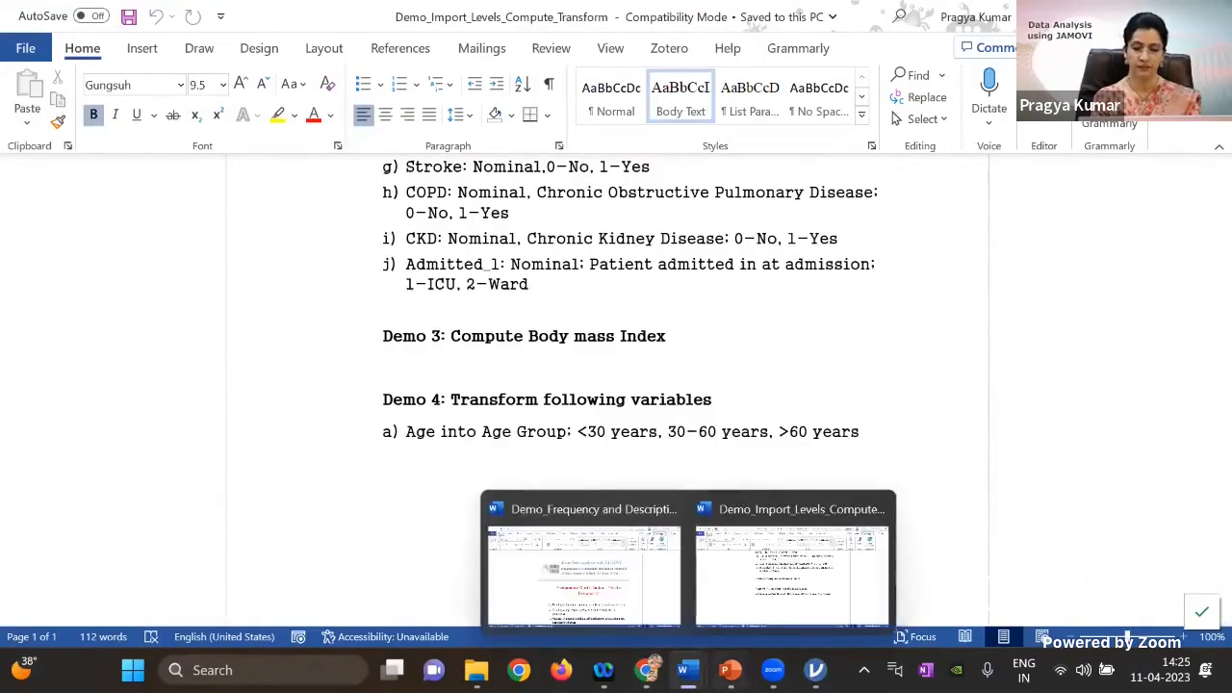
{"action": "mouse_move", "coordinate": [730, 670]}
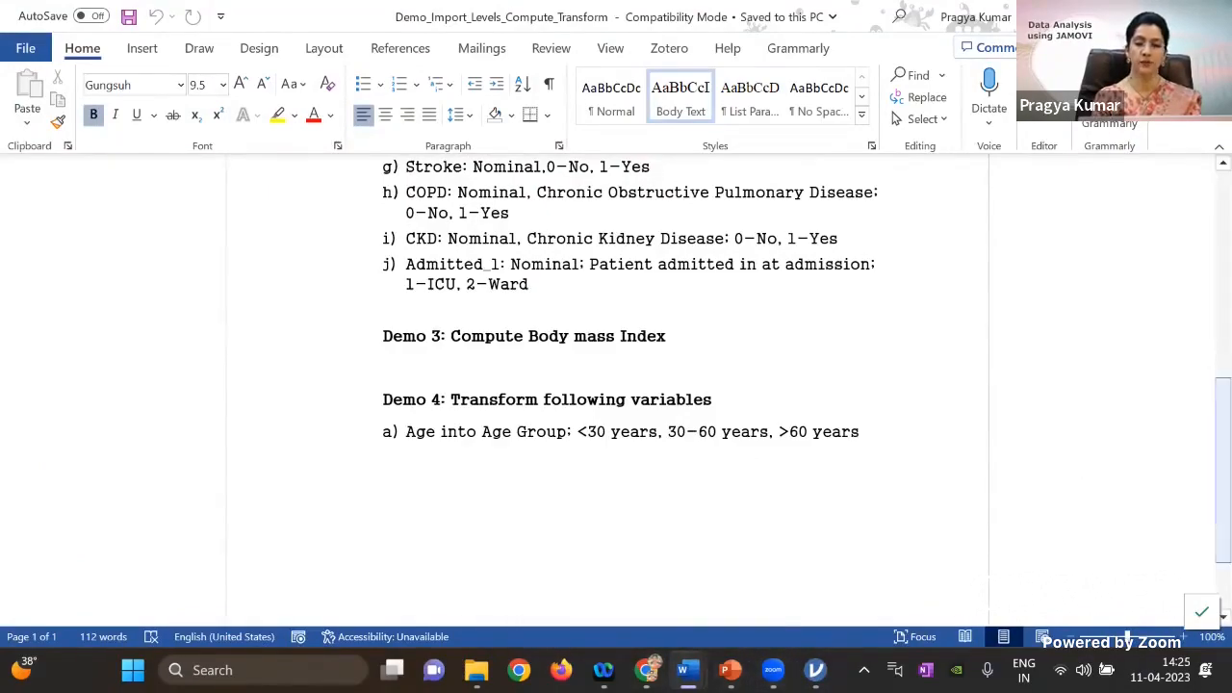
{"action": "scroll", "coordinate": [587, 322], "scroll_direction": "up", "scroll_amount": 2}
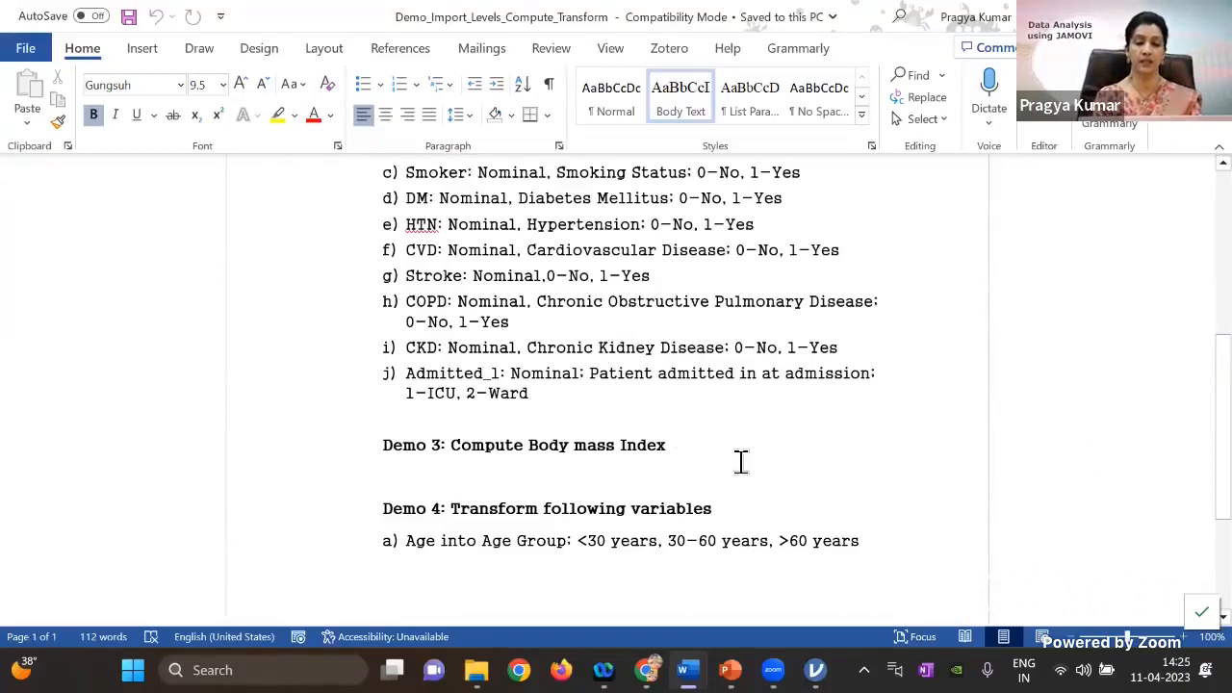
{"action": "left_click_drag", "start_coordinate": [1222, 435], "coordinate": [1222, 470]}
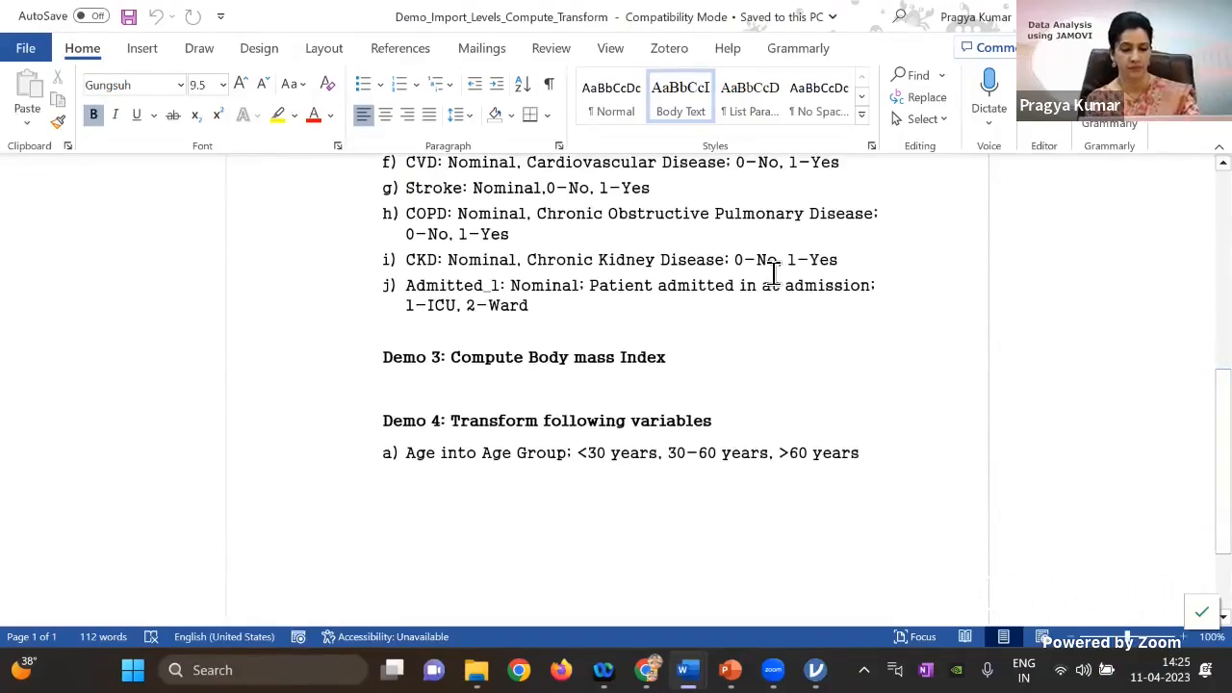
- Switch to the running PowerPoint slide show and advance to the slide on measures of central tendency
{"action": "mouse_move", "coordinate": [741, 650]}
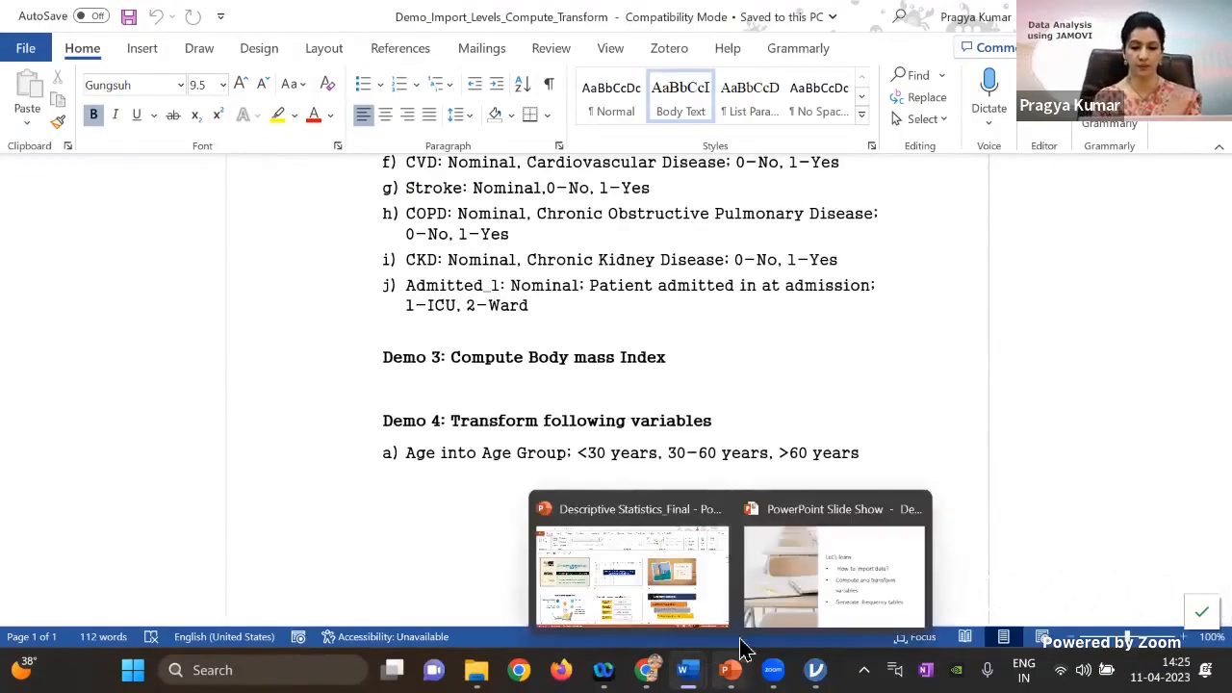
{"action": "left_click", "coordinate": [808, 584]}
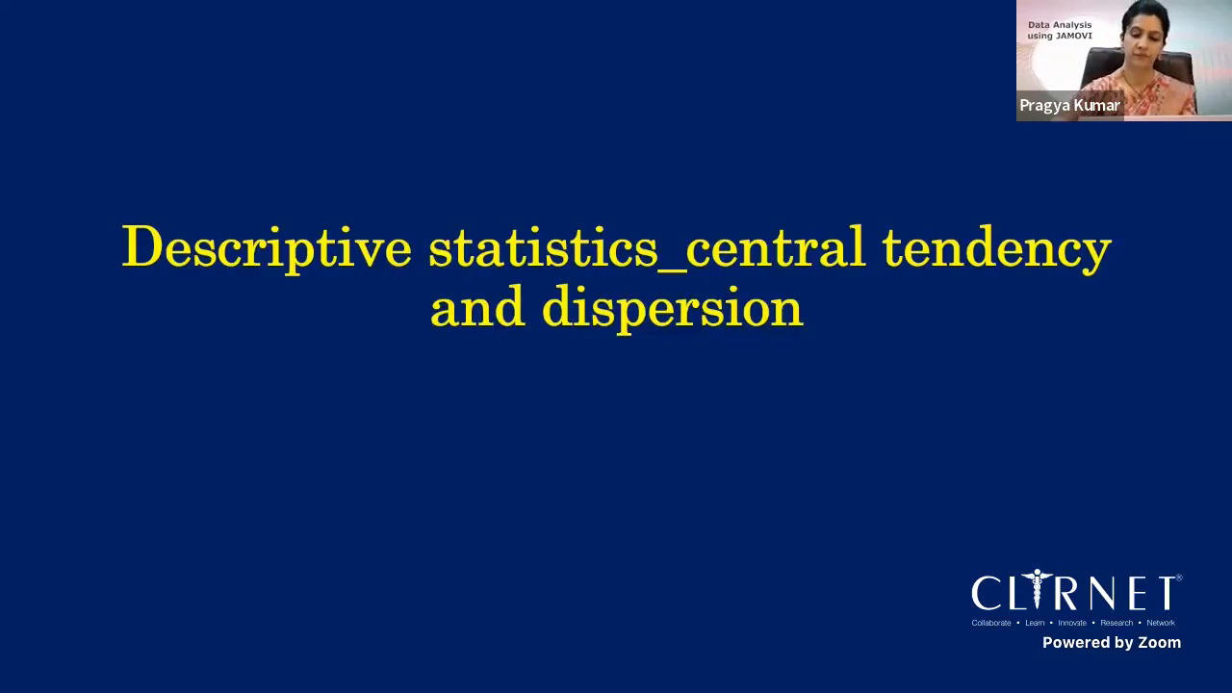
{"action": "key", "text": "Right"}
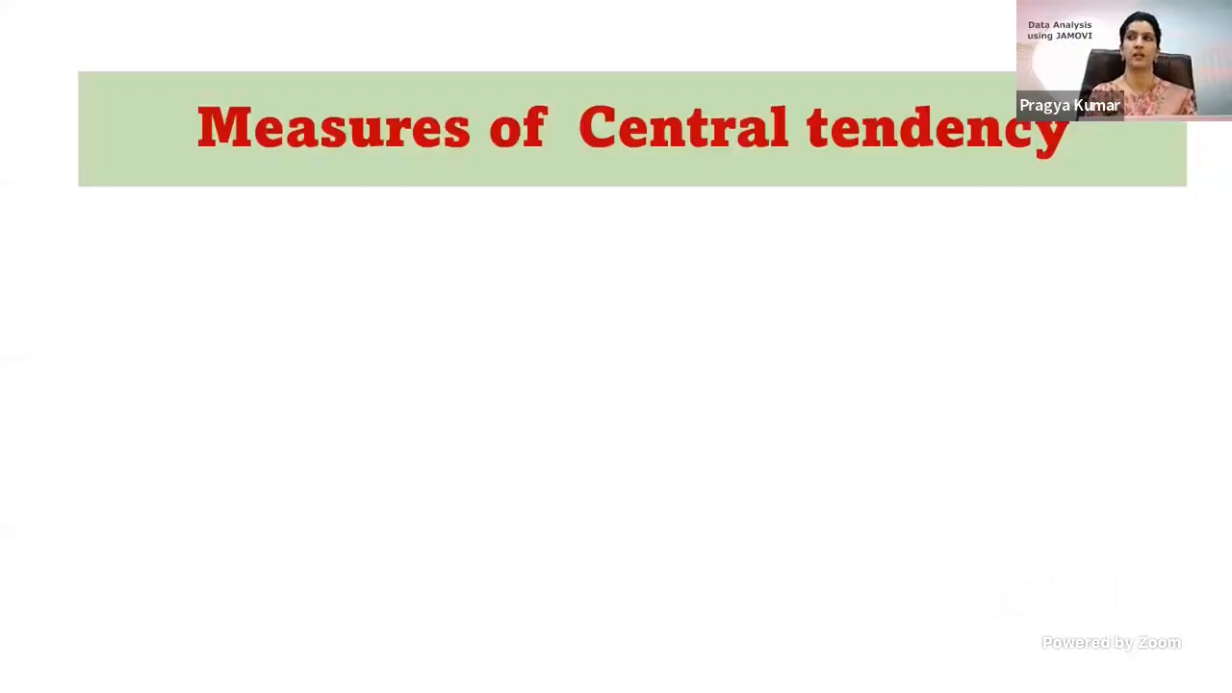
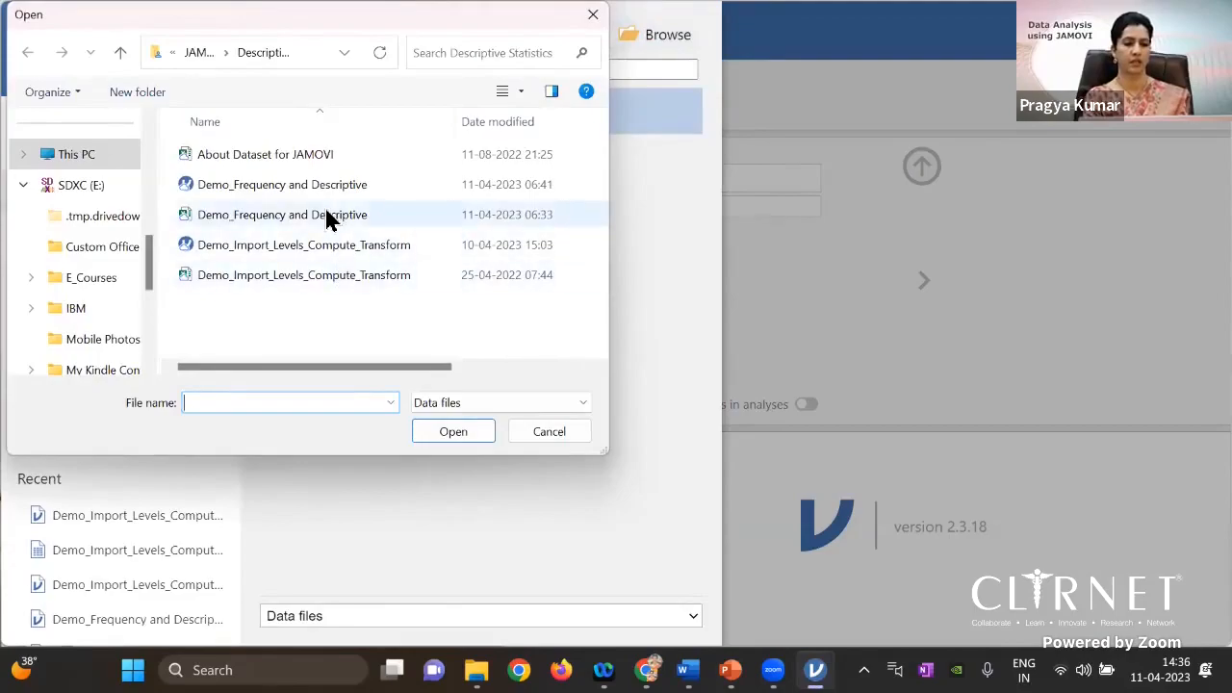
- Open the jamovi data file Demo_Frequency and Descriptive and start a Descriptives analysis
{"action": "left_click", "coordinate": [324, 198]}
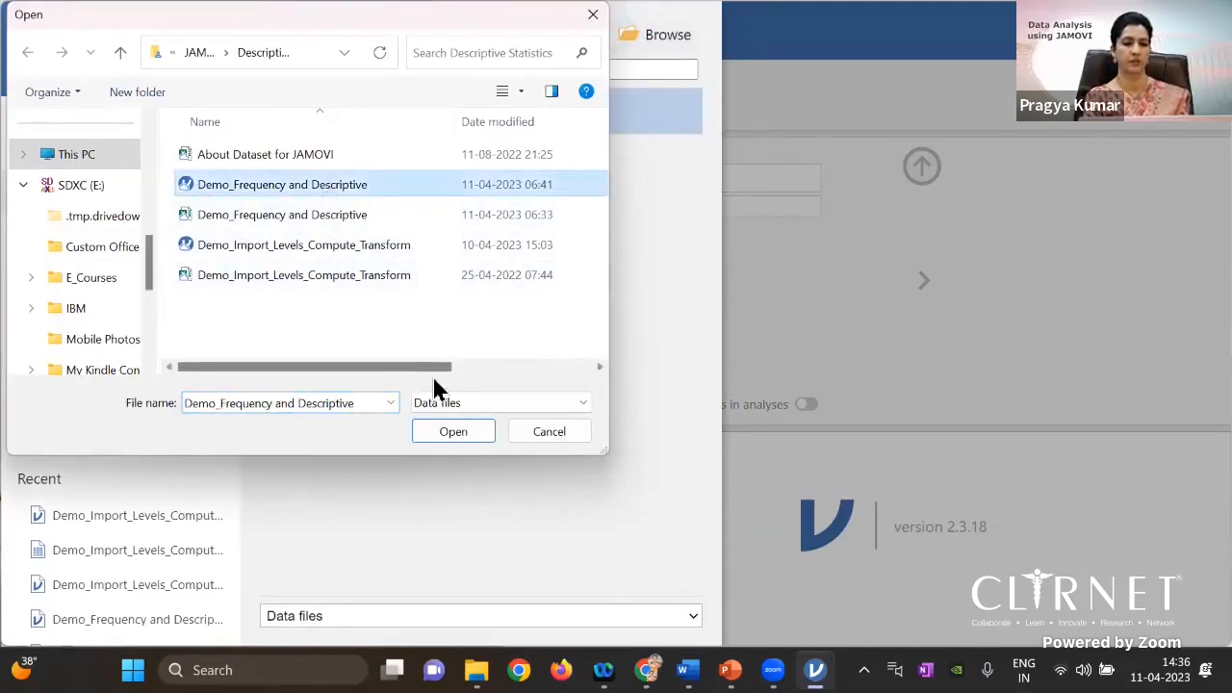
{"action": "left_click", "coordinate": [458, 440]}
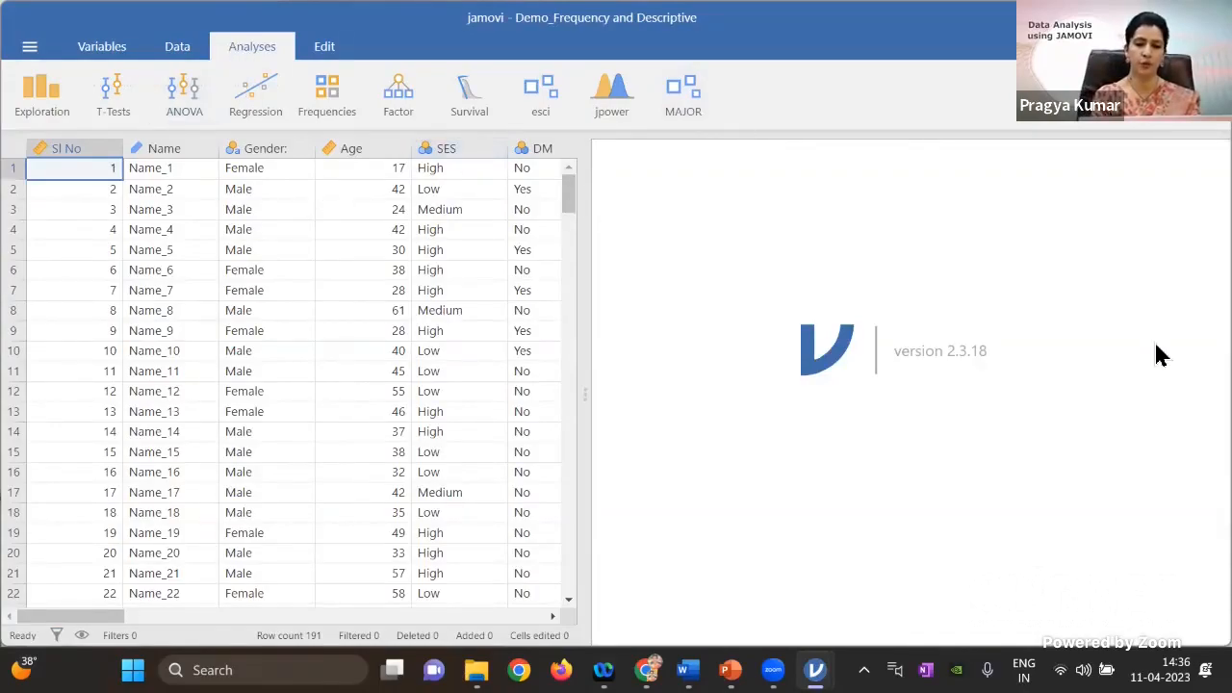
{"action": "left_click", "coordinate": [34, 98]}
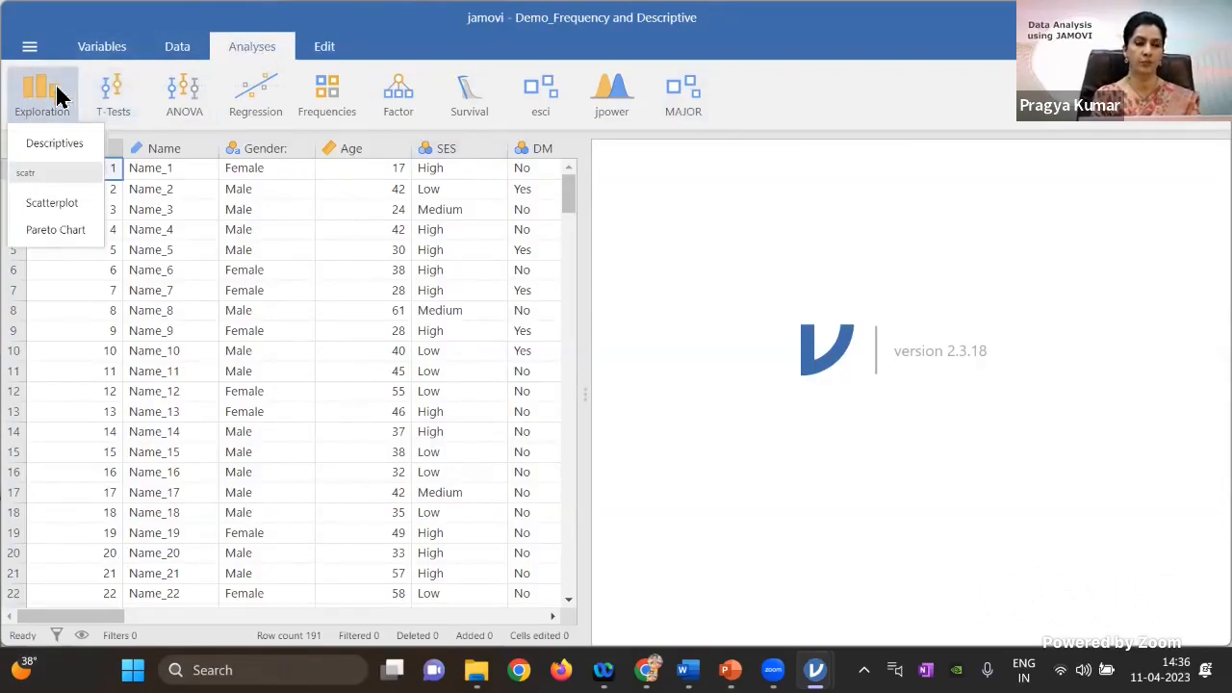
{"action": "left_click", "coordinate": [55, 144]}
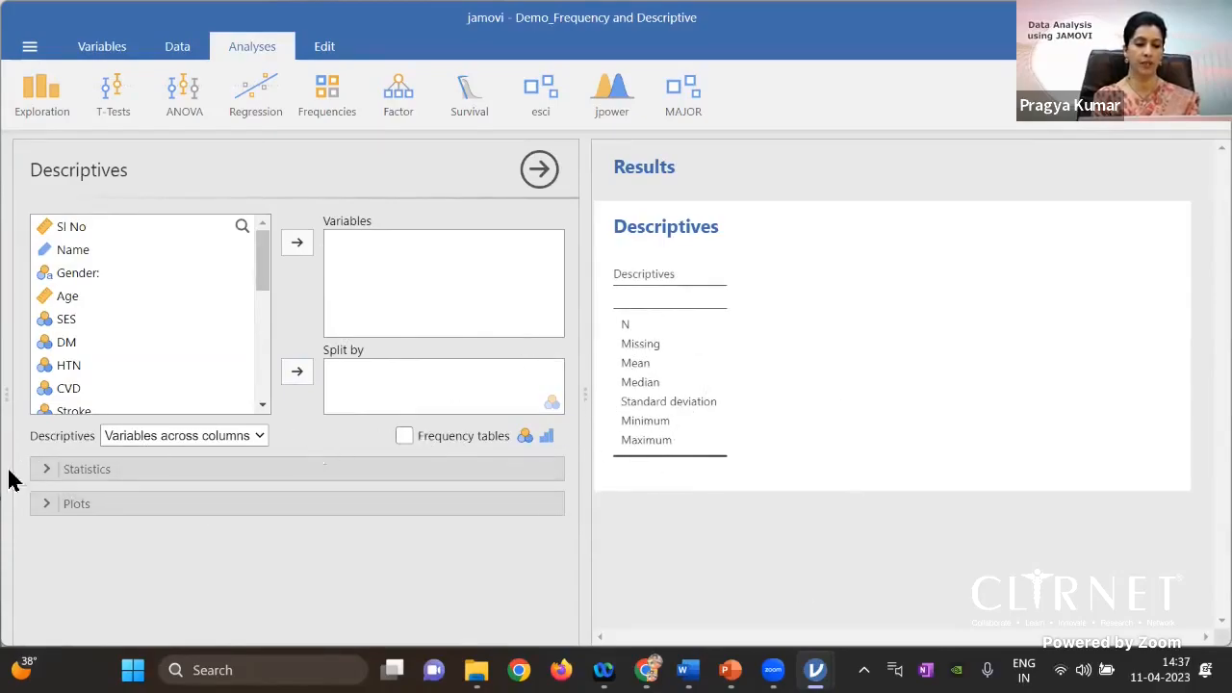
- Exclude mean, median, standard deviation, minimum and maximum from the Descriptives statistics, keeping only N and missing
{"action": "left_click", "coordinate": [81, 473]}
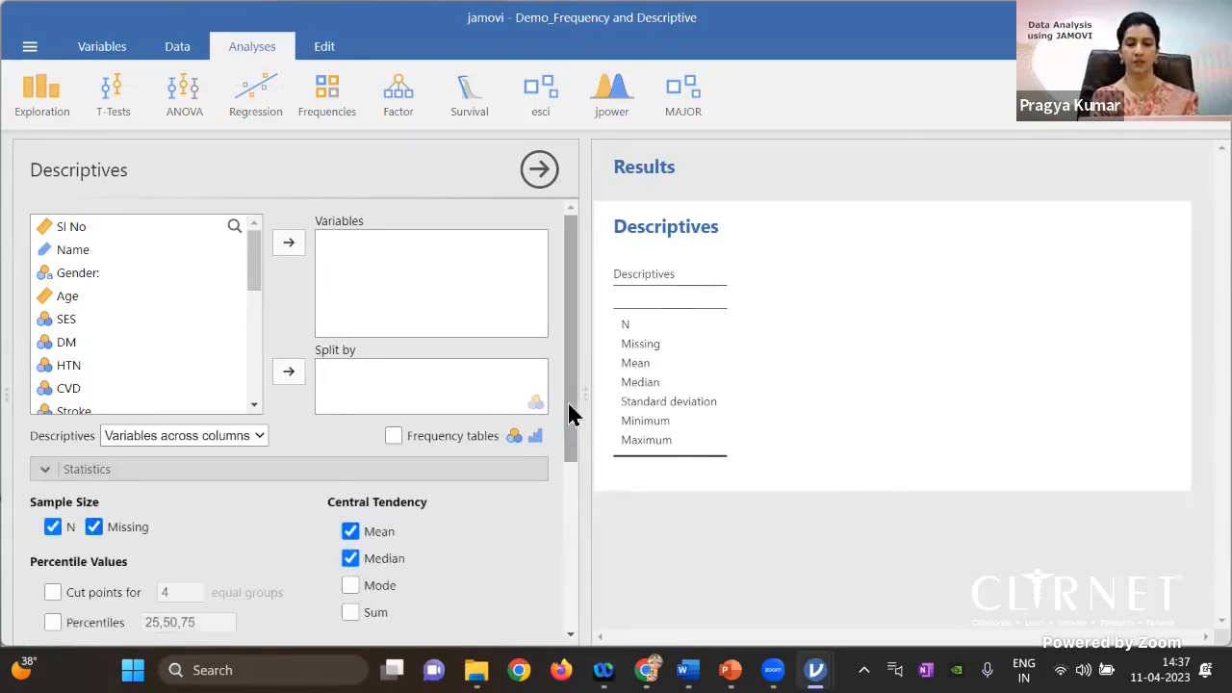
{"action": "scroll", "coordinate": [574, 428], "scroll_direction": "down", "scroll_amount": 2}
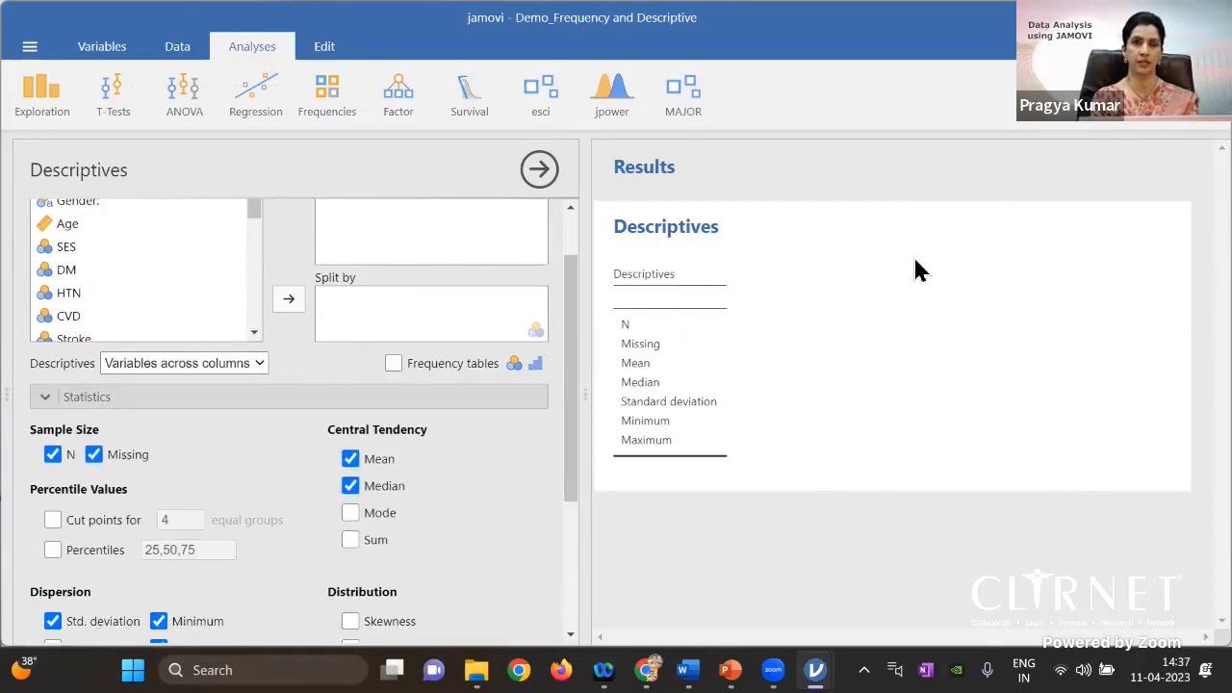
{"action": "left_click", "coordinate": [349, 458]}
{"action": "left_click", "coordinate": [350, 485]}
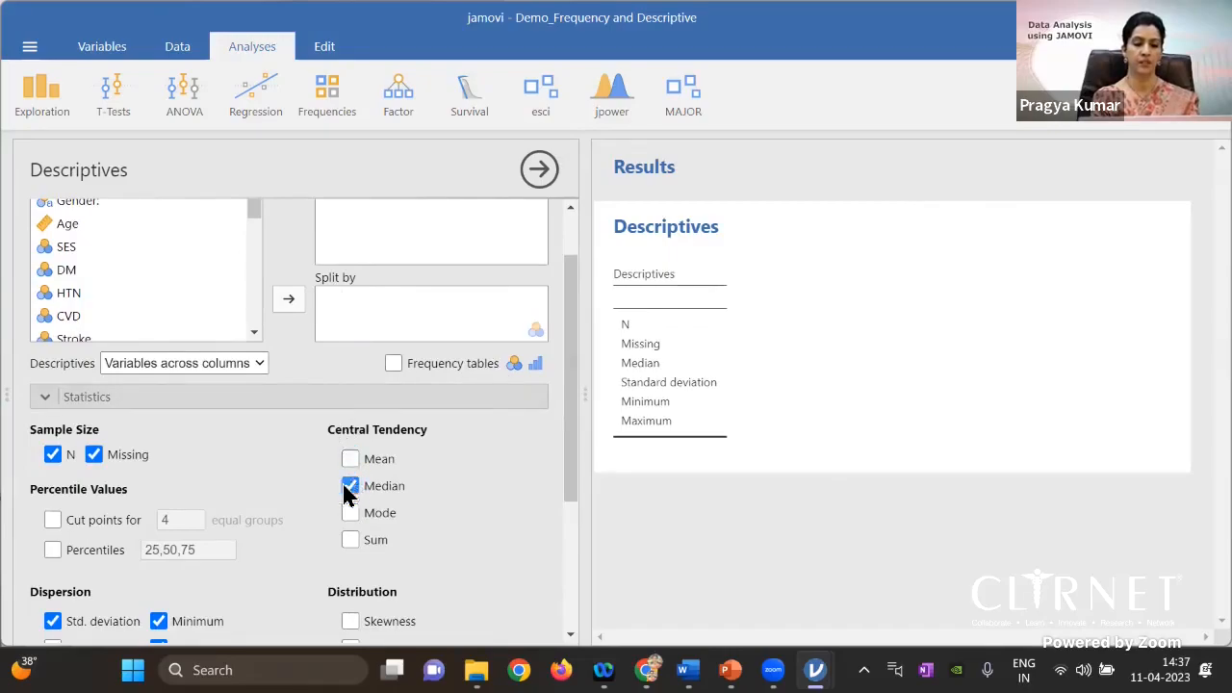
{"action": "left_click", "coordinate": [158, 621]}
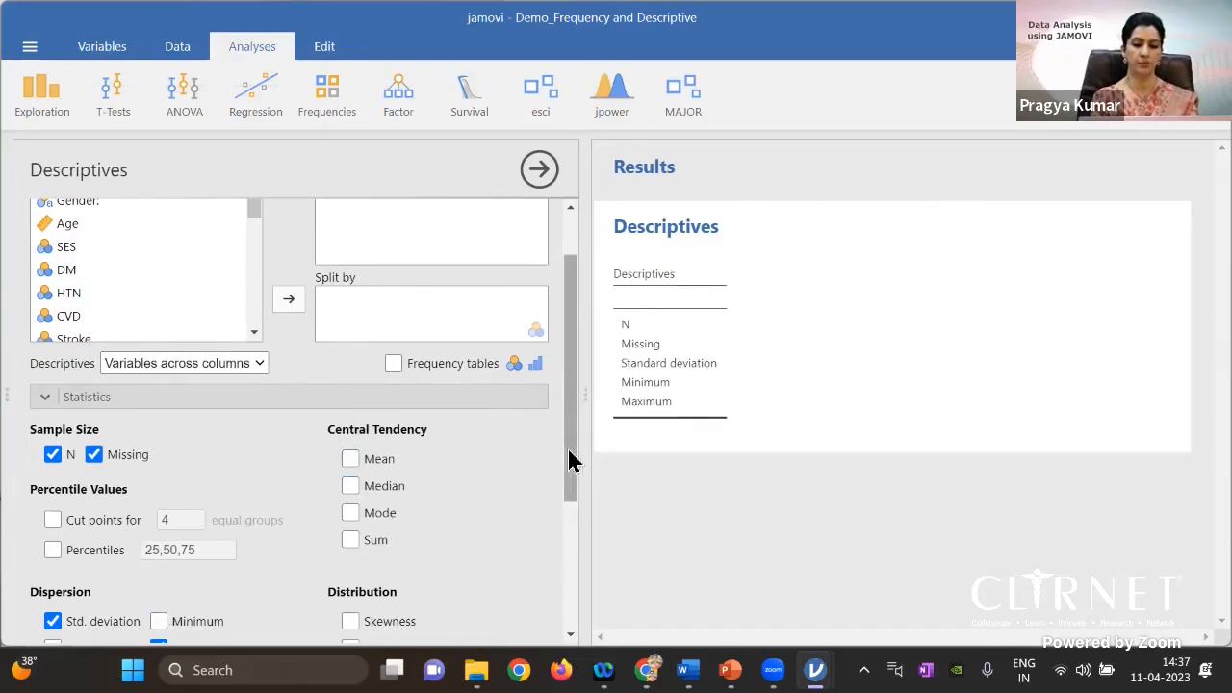
{"action": "left_click_drag", "start_coordinate": [572, 480], "coordinate": [573, 545]}
{"action": "left_click", "coordinate": [158, 536]}
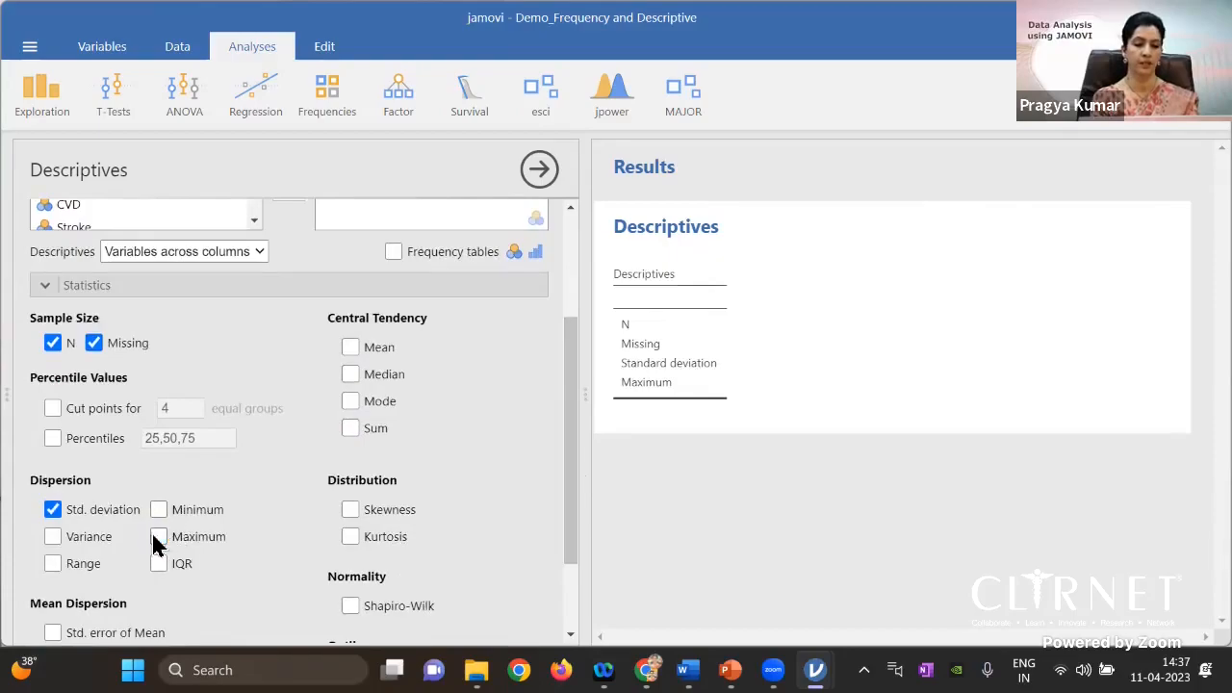
{"action": "left_click", "coordinate": [53, 512]}
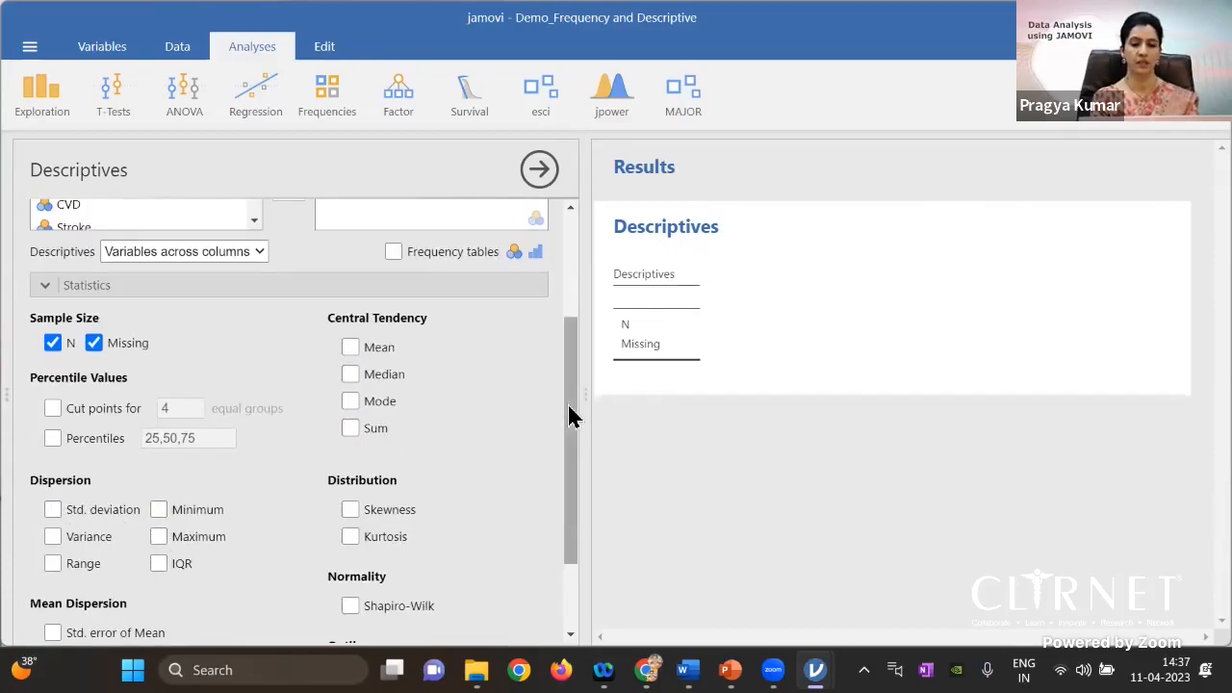
- Add Gender, SES, DM, HTN, CVD and Total no of Comorb as the variables of the Descriptives analysis
{"action": "left_click_drag", "start_coordinate": [569, 399], "coordinate": [572, 292]}
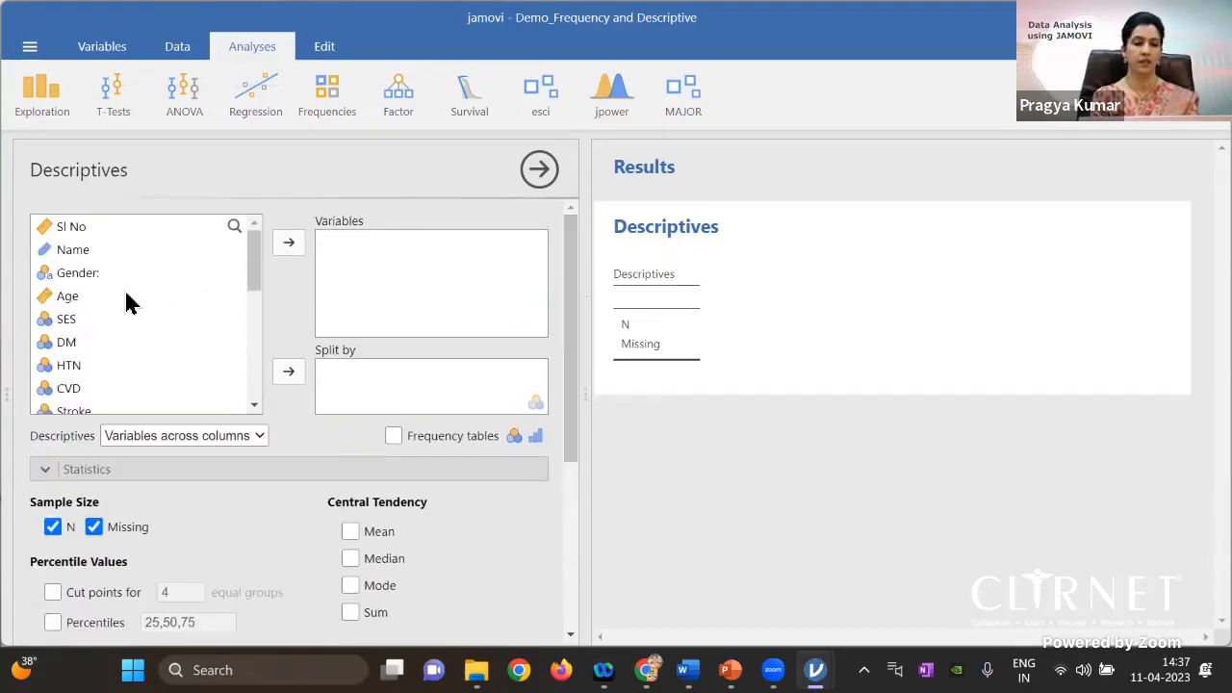
{"action": "left_click", "coordinate": [95, 278]}
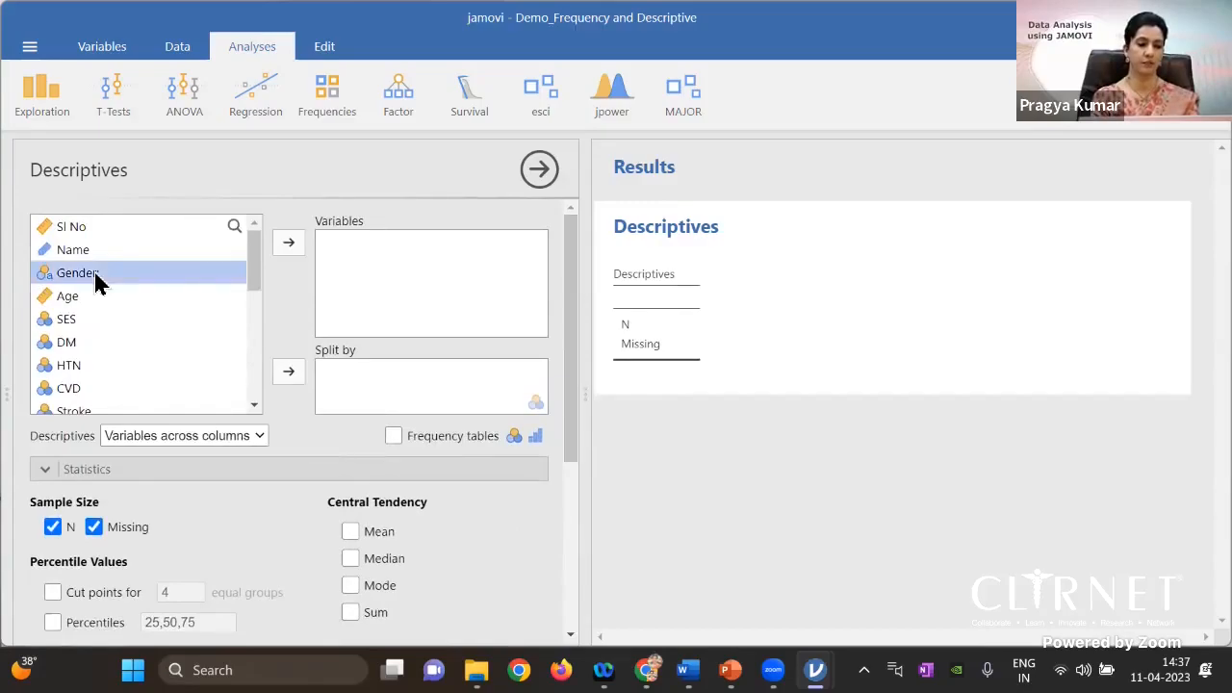
{"action": "left_click", "coordinate": [288, 253]}
{"action": "left_click", "coordinate": [81, 296]}
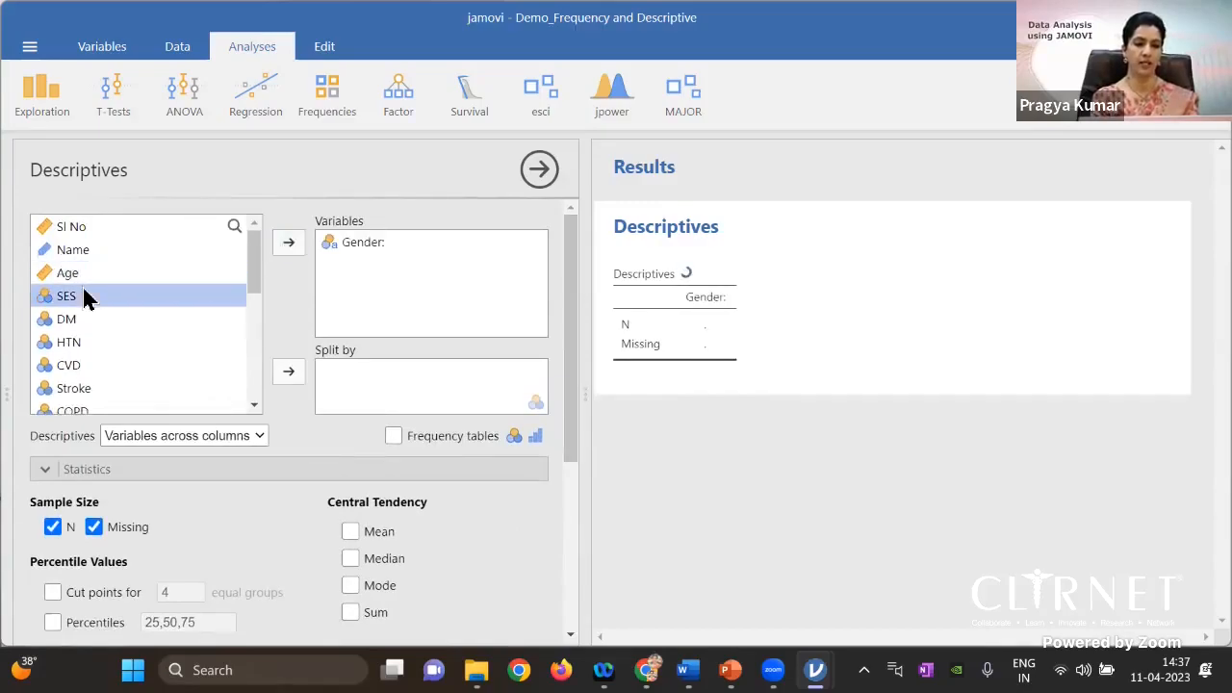
{"action": "left_click", "coordinate": [287, 248]}
{"action": "left_click", "coordinate": [287, 248]}
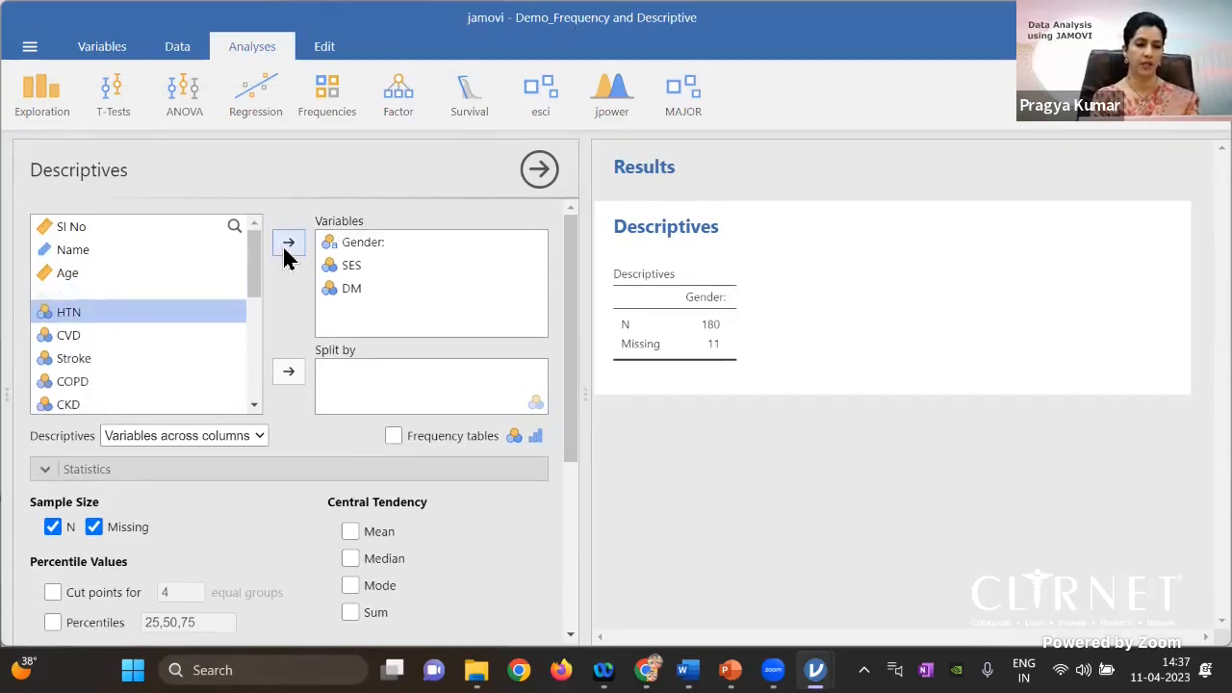
{"action": "left_click", "coordinate": [287, 248]}
{"action": "left_click", "coordinate": [287, 249]}
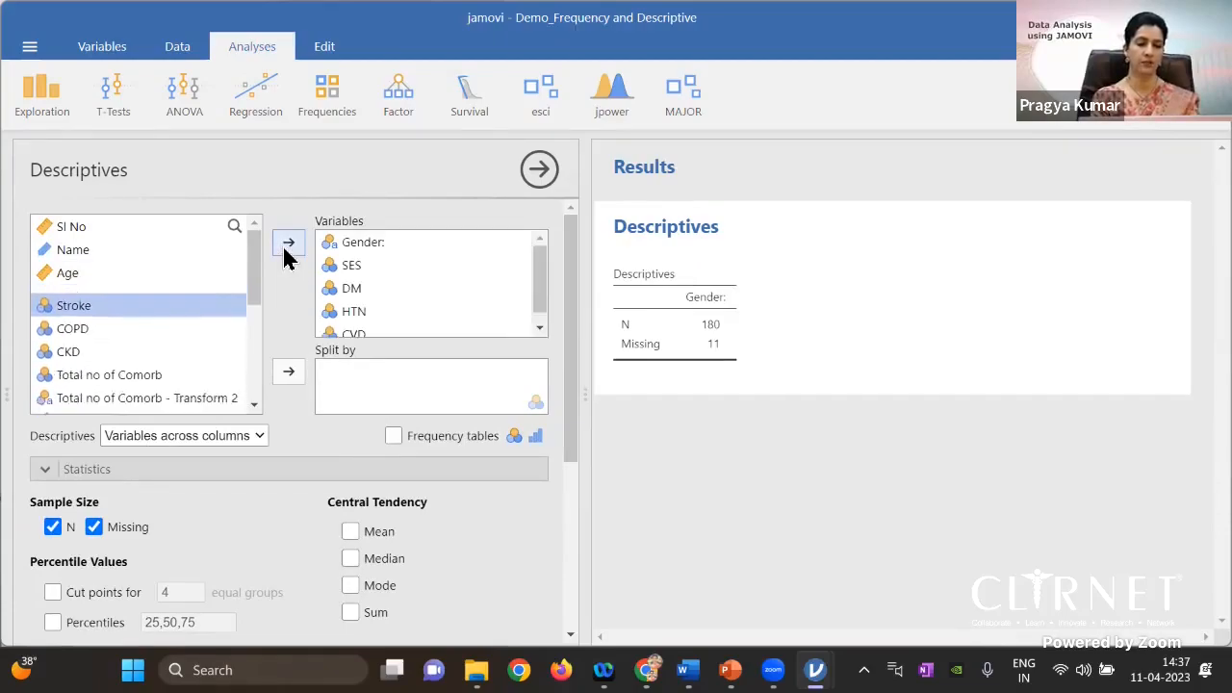
{"action": "left_click", "coordinate": [144, 367]}
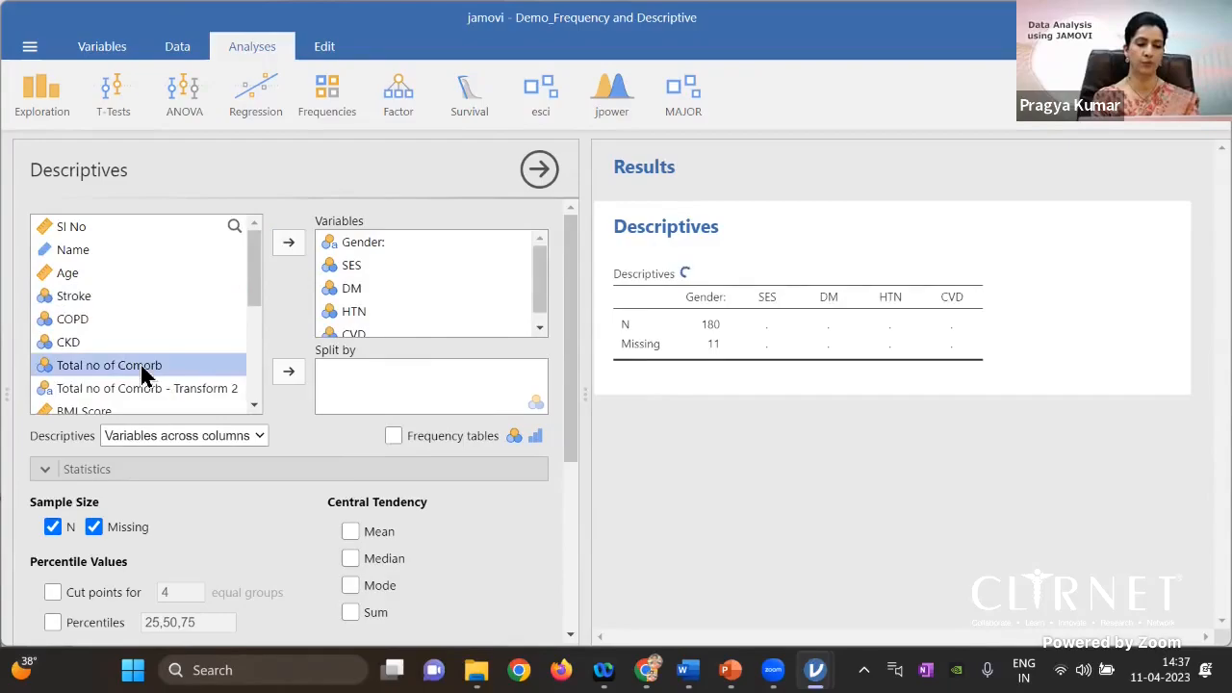
{"action": "left_click", "coordinate": [288, 241]}
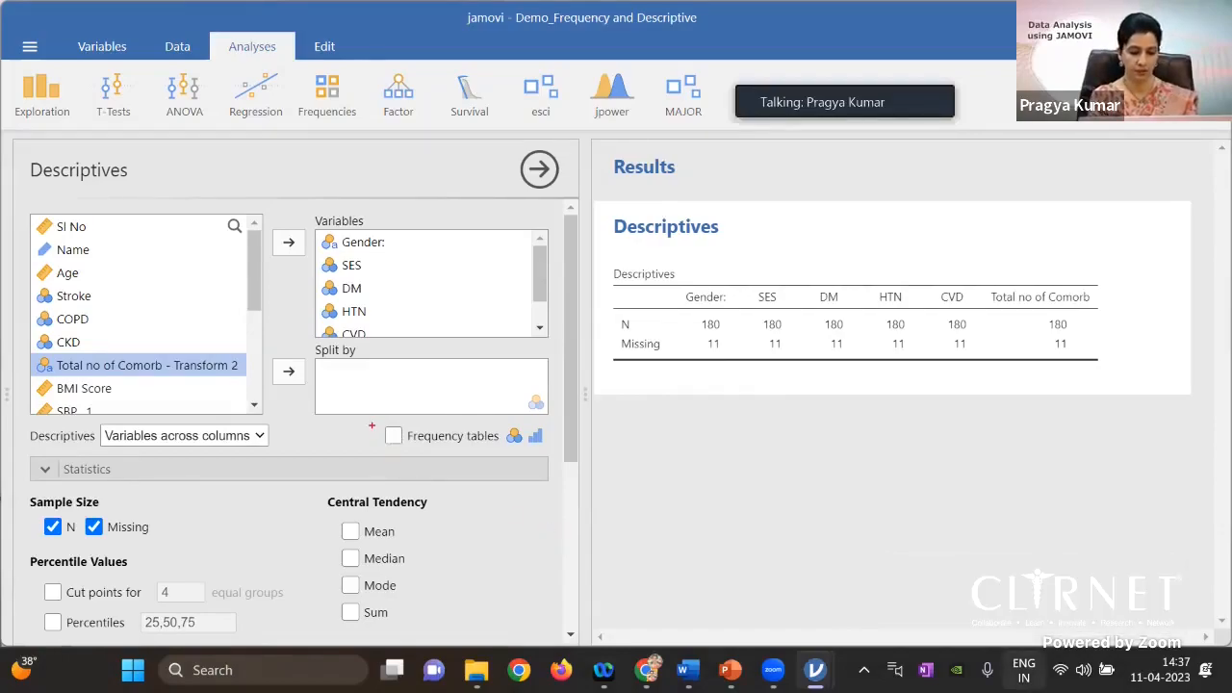
- Include frequency tables for the selected nominal variables and look through the Gender, SES, DM and HTN tables
{"action": "left_click_drag", "start_coordinate": [404, 450], "coordinate": [418, 457]}
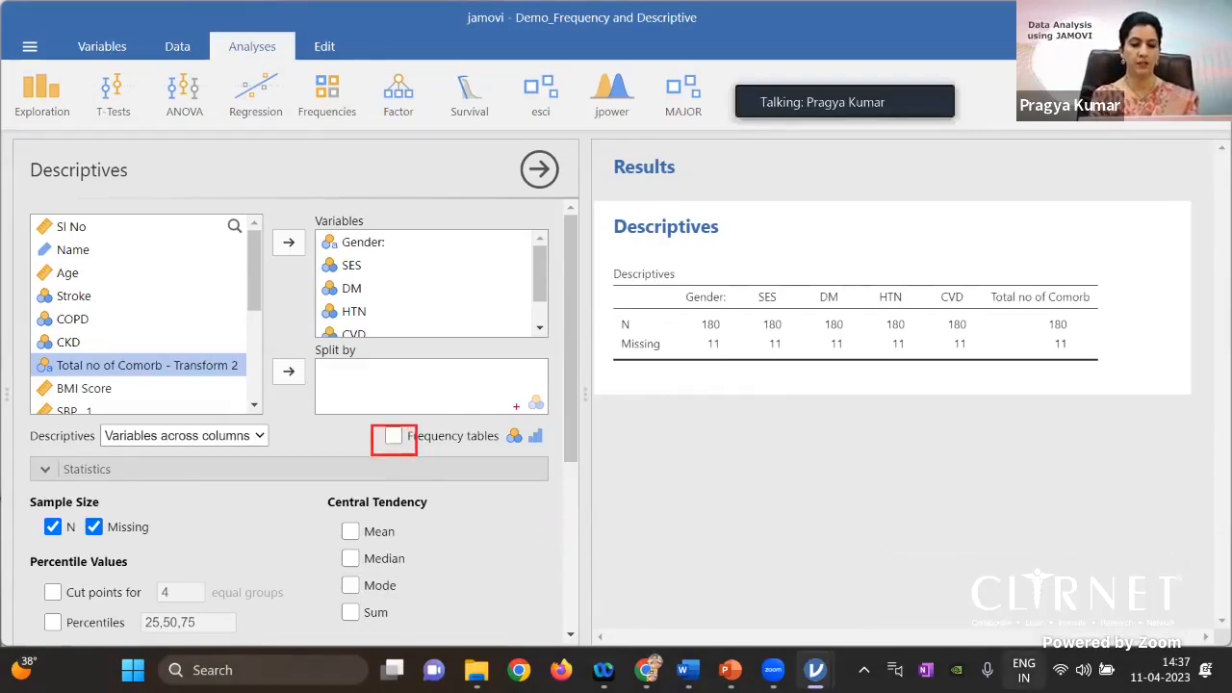
{"action": "left_click_drag", "start_coordinate": [503, 421], "coordinate": [558, 454]}
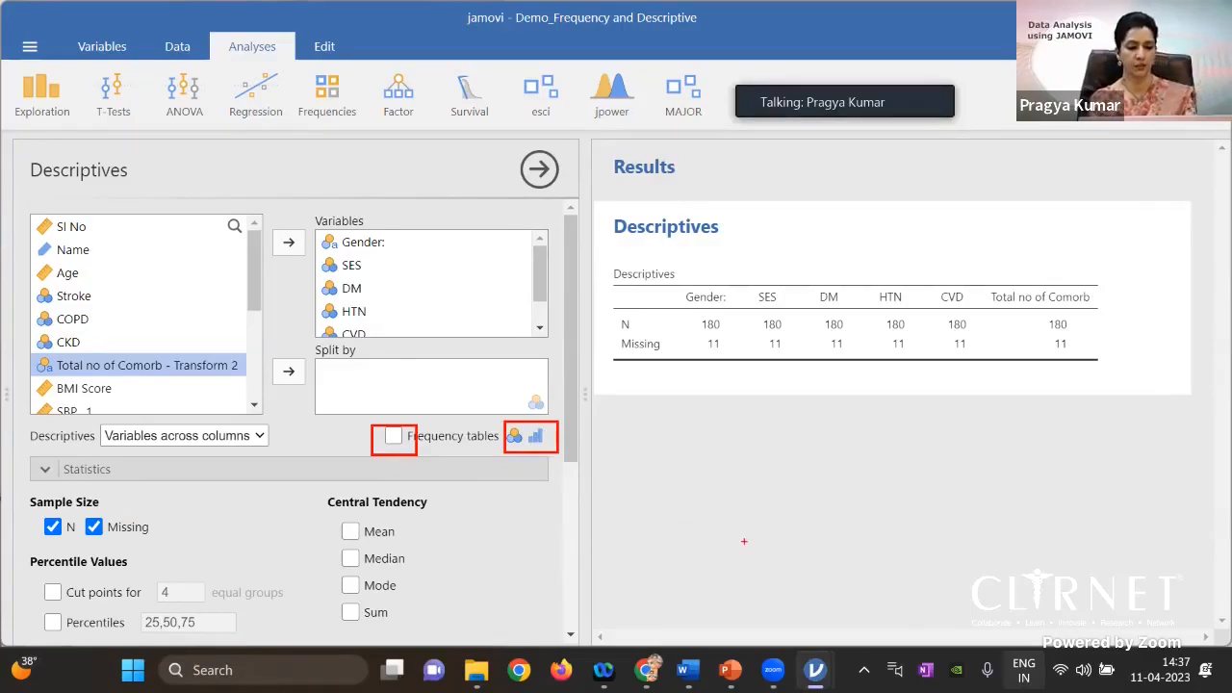
{"action": "key", "text": "Escape"}
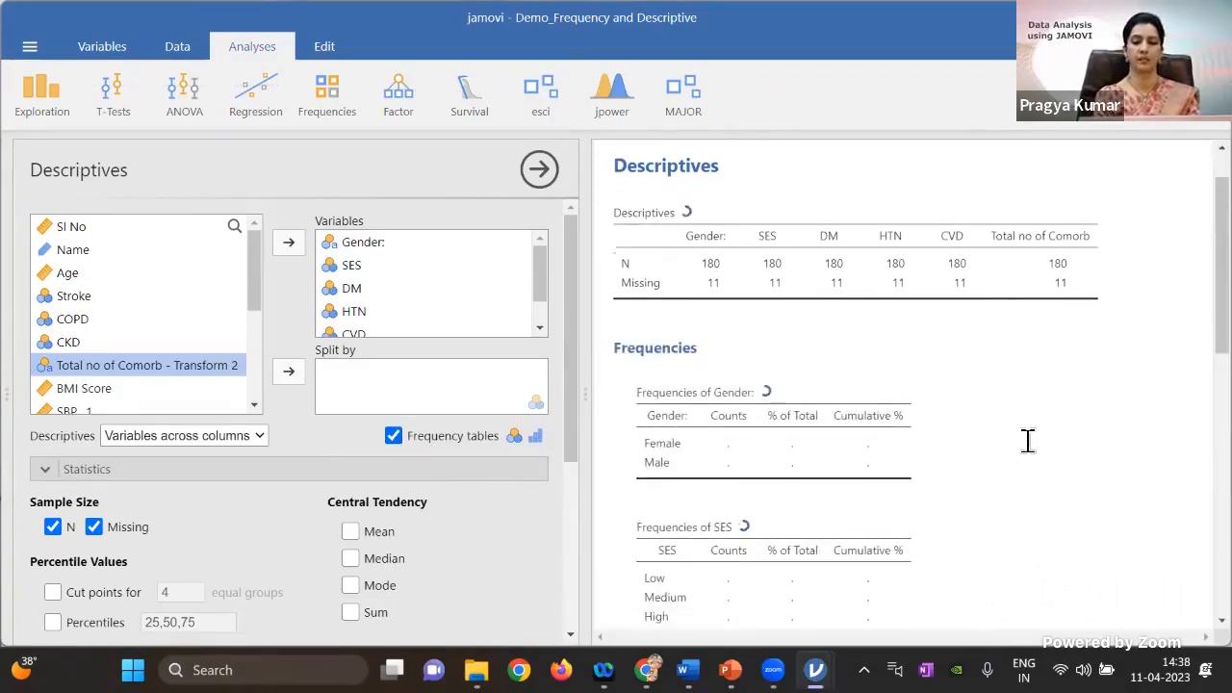
{"action": "left_click_drag", "start_coordinate": [1221, 265], "coordinate": [1221, 300]}
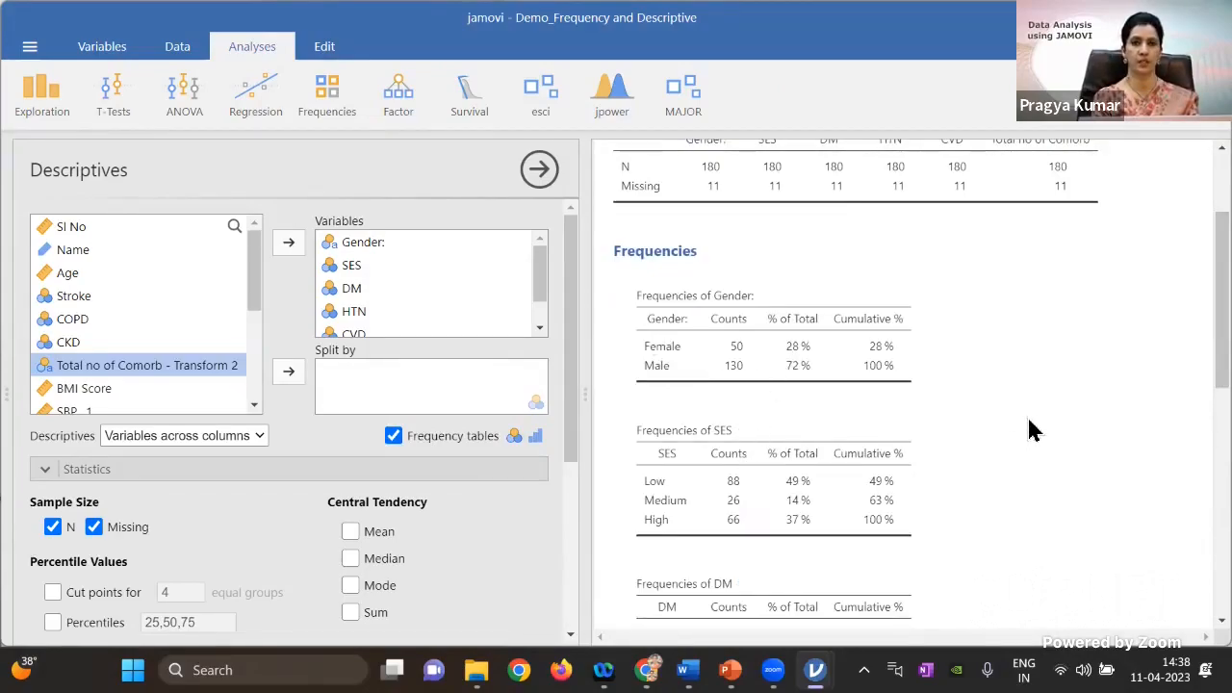
{"action": "scroll", "coordinate": [797, 428], "scroll_direction": "down", "scroll_amount": 5}
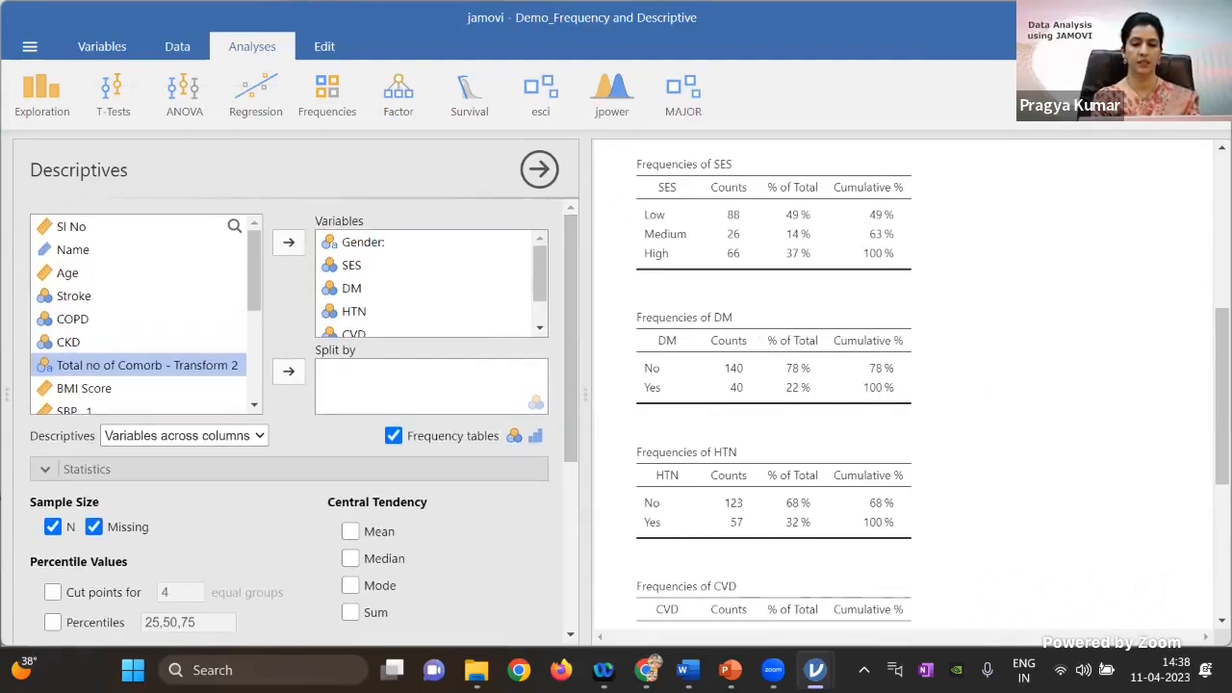
{"action": "scroll", "coordinate": [904, 385], "scroll_direction": "up", "scroll_amount": 1}
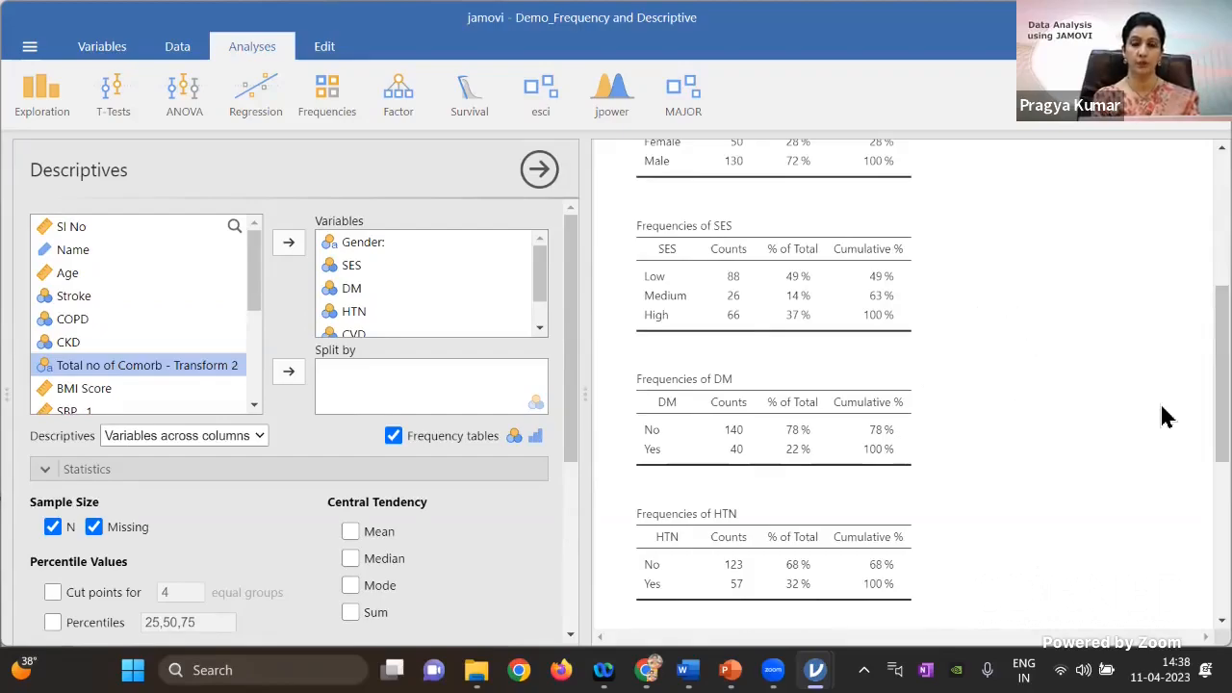
{"action": "scroll", "coordinate": [1165, 415], "scroll_direction": "down", "scroll_amount": 1}
{"action": "left_click_drag", "start_coordinate": [1221, 385], "coordinate": [1221, 384]}
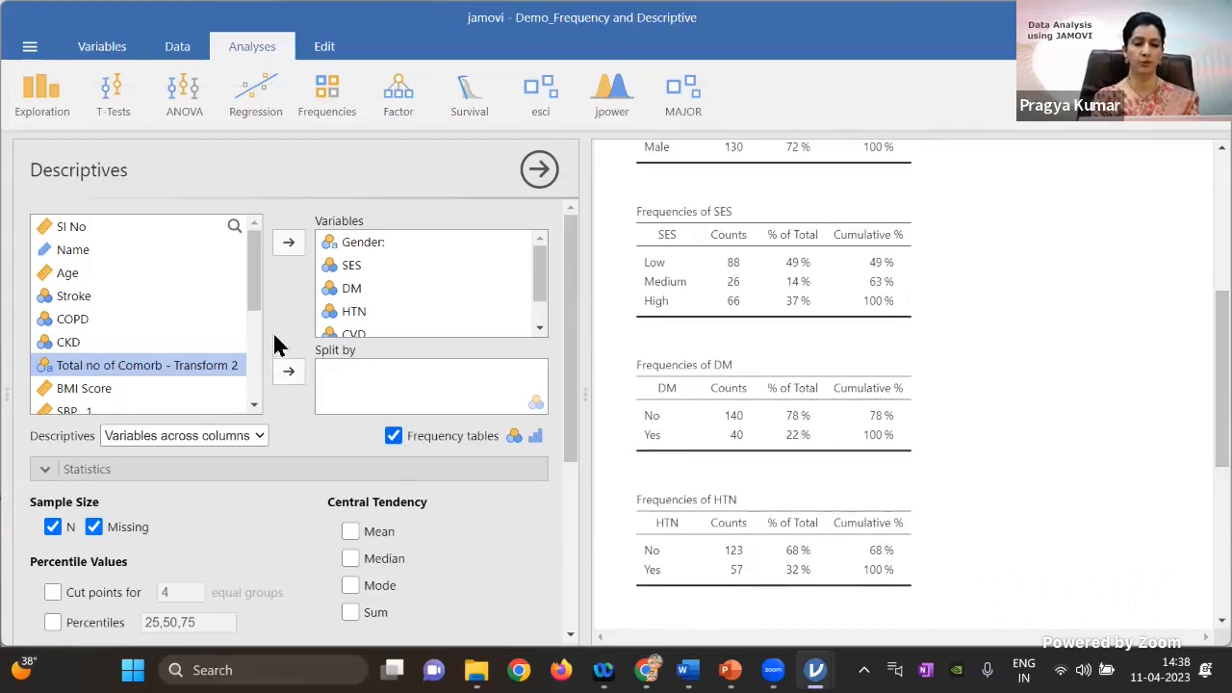
- Move Gender from the analysed variables to the Split by variable and review the frequency tables by gender
{"action": "left_click", "coordinate": [338, 244]}
{"action": "left_click", "coordinate": [289, 243]}
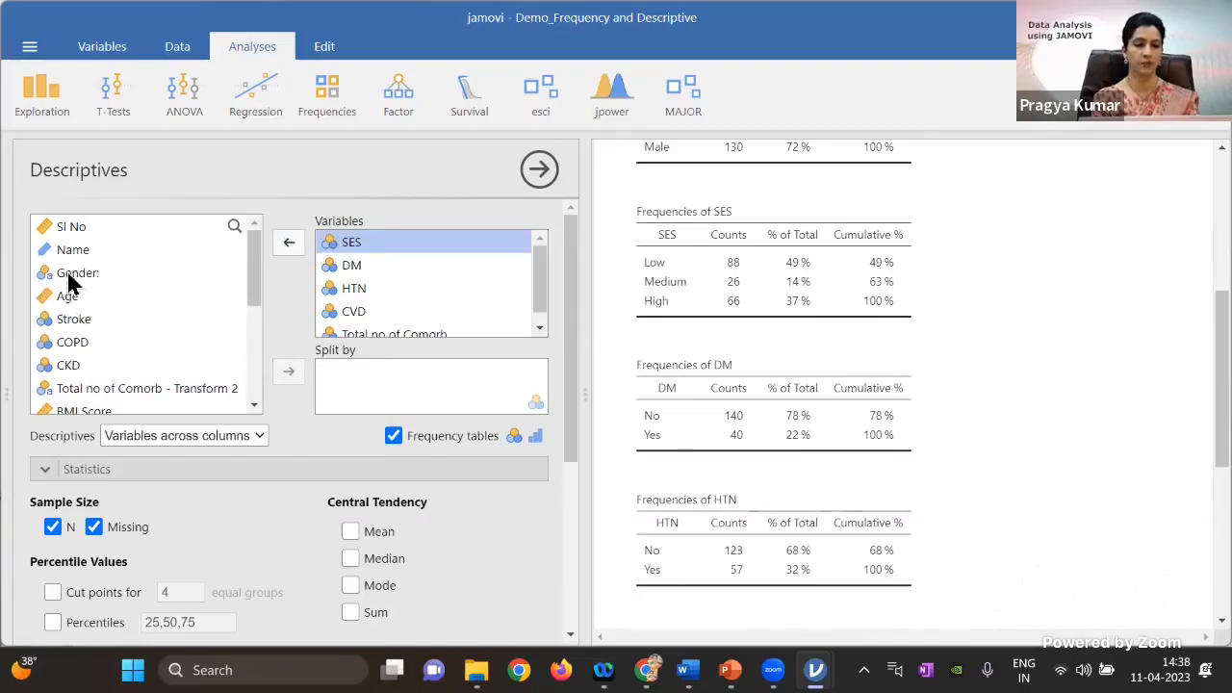
{"action": "left_click", "coordinate": [75, 273]}
{"action": "left_click", "coordinate": [288, 374]}
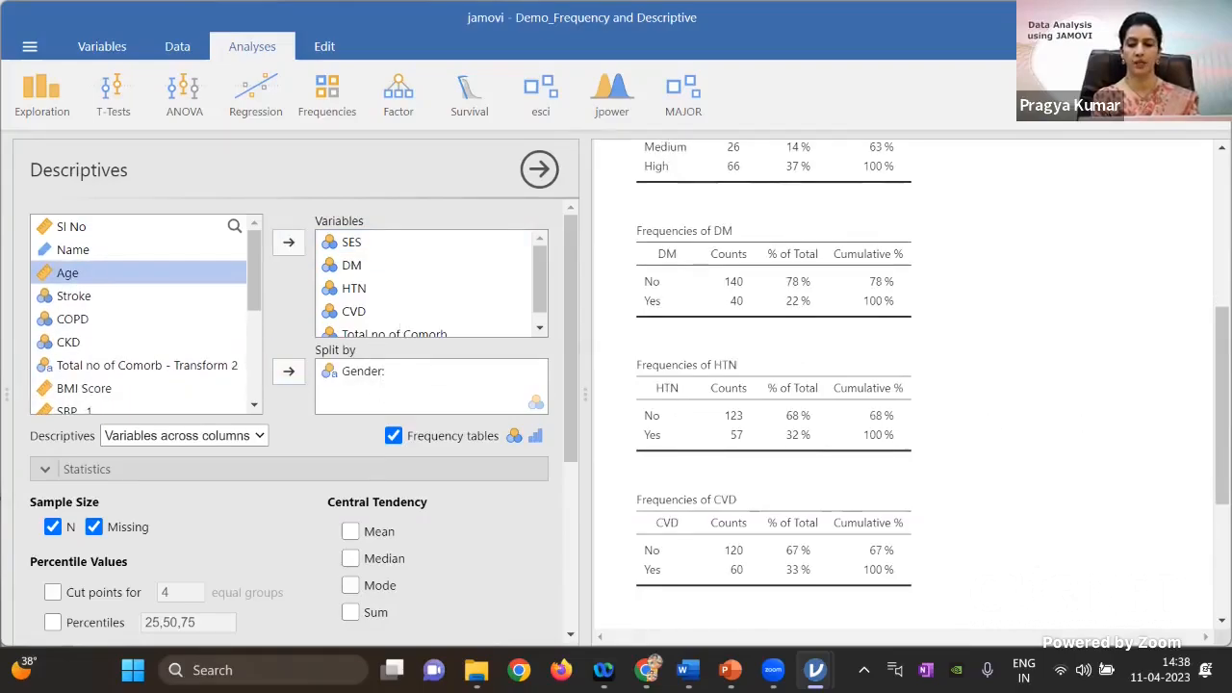
{"action": "scroll", "coordinate": [726, 385], "scroll_direction": "down", "scroll_amount": 3}
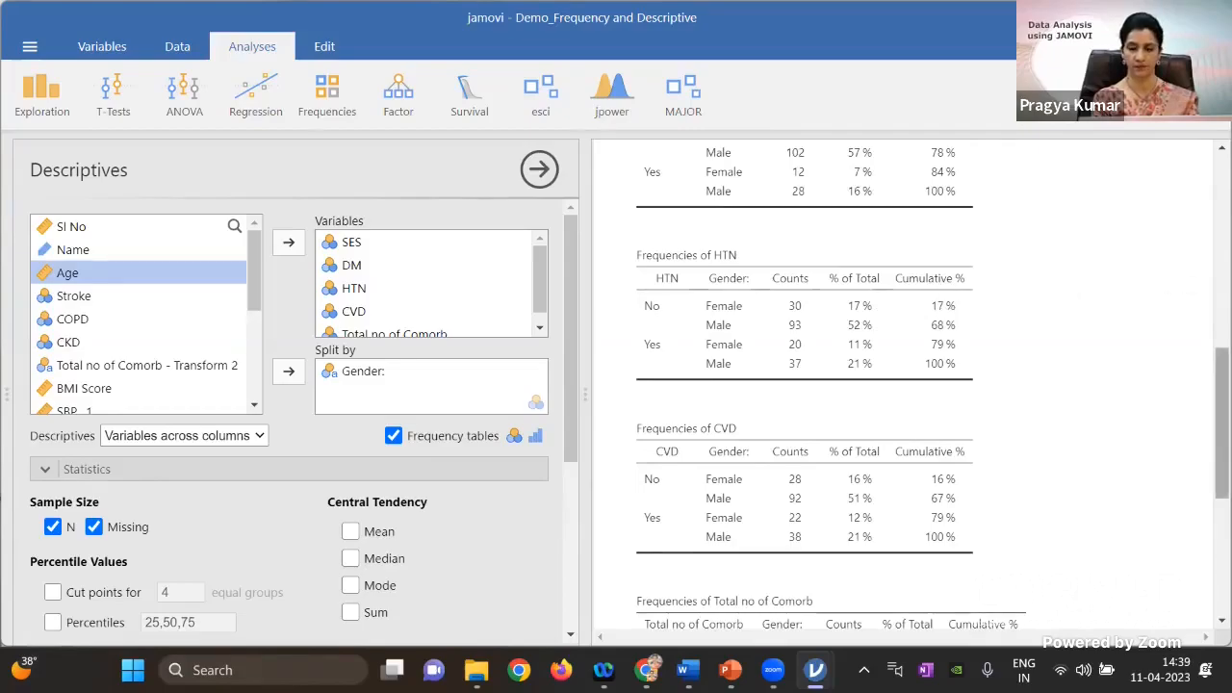
{"action": "scroll", "coordinate": [1221, 424], "scroll_direction": "down", "scroll_amount": 5}
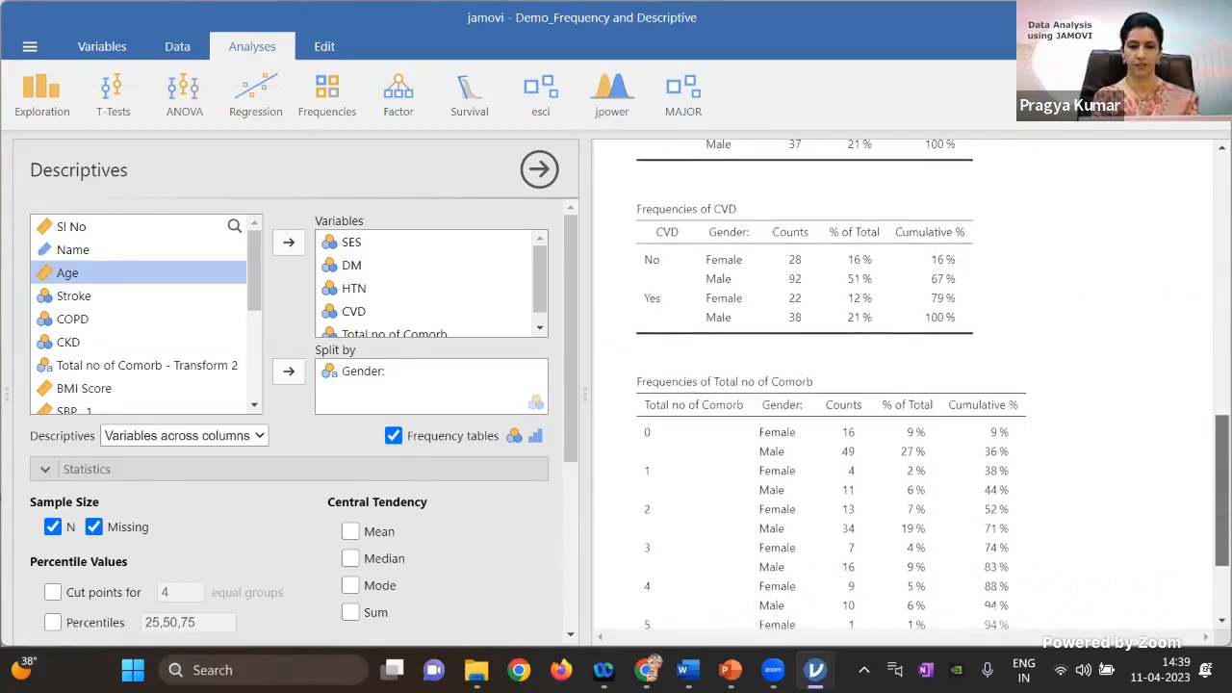
{"action": "scroll", "coordinate": [839, 345], "scroll_direction": "down", "scroll_amount": 2}
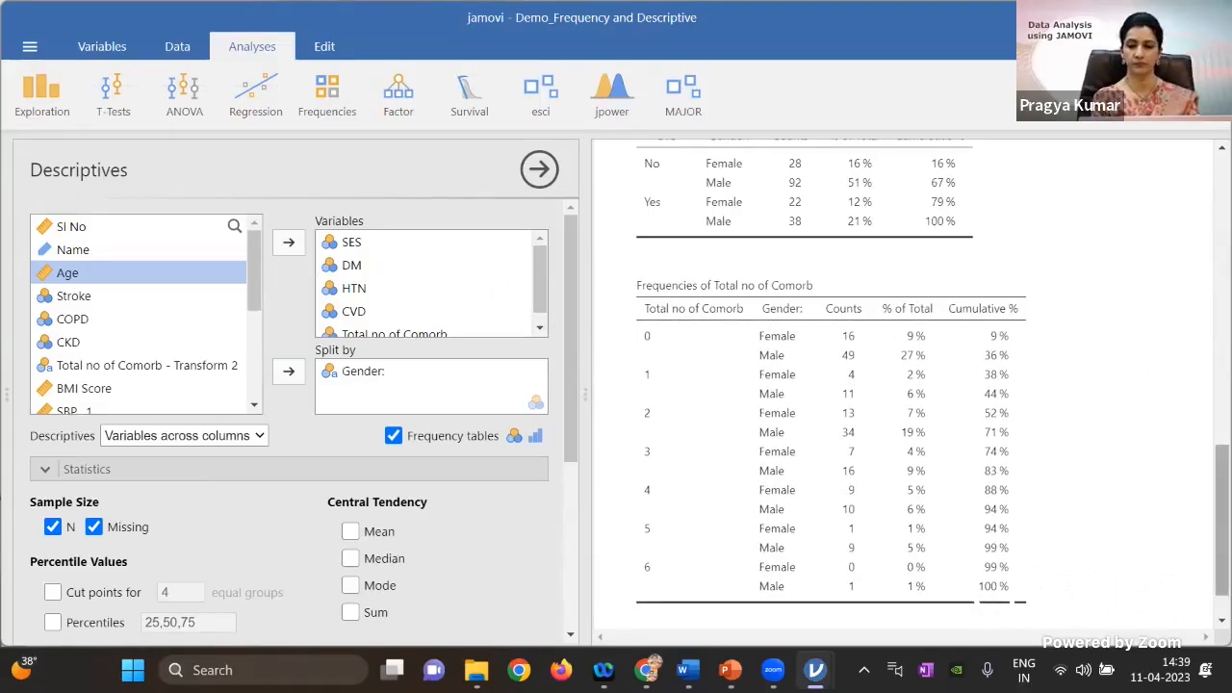
{"action": "scroll", "coordinate": [1220, 501], "scroll_direction": "up", "scroll_amount": 3}
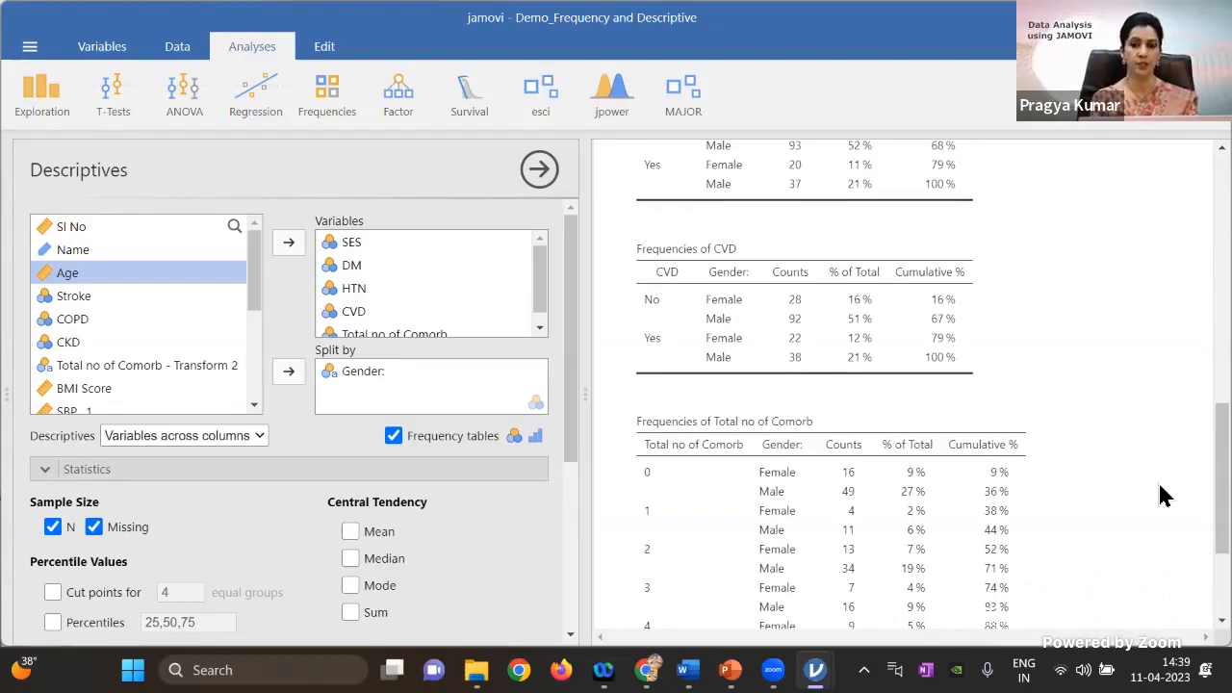
{"action": "scroll", "coordinate": [1220, 472], "scroll_direction": "up", "scroll_amount": 2}
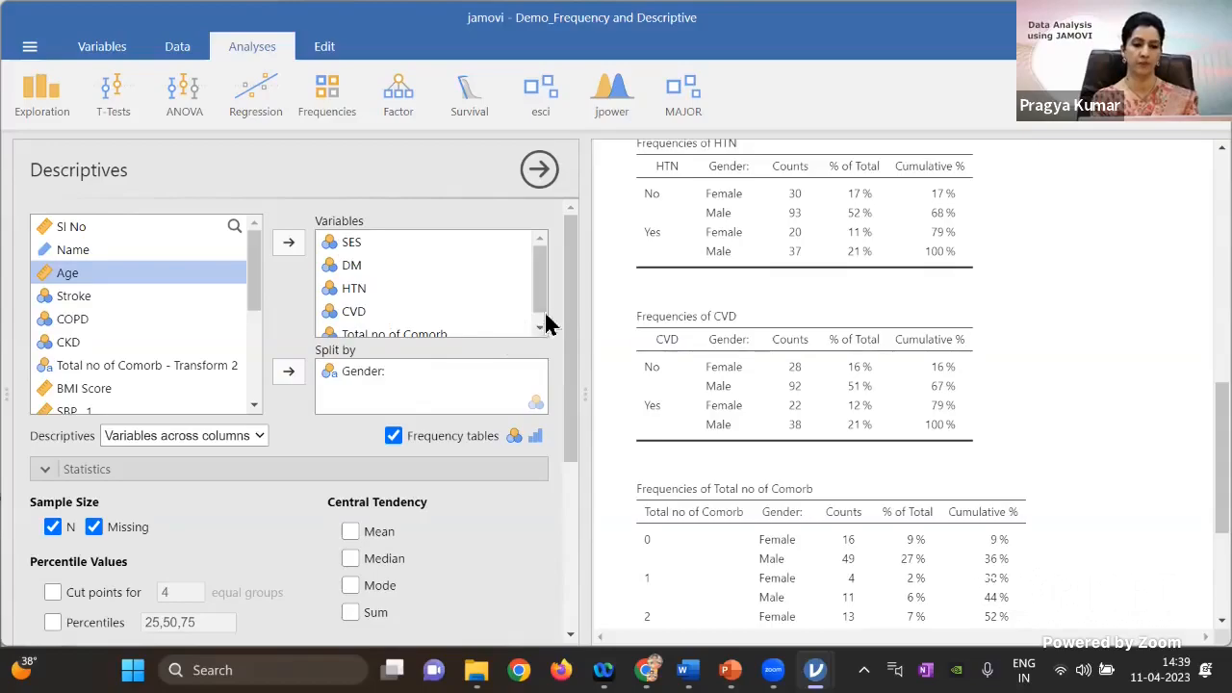
- Add bar plots for the analysed variables and bring the SES plot into view in the results
{"action": "left_click_drag", "start_coordinate": [572, 327], "coordinate": [561, 549]}
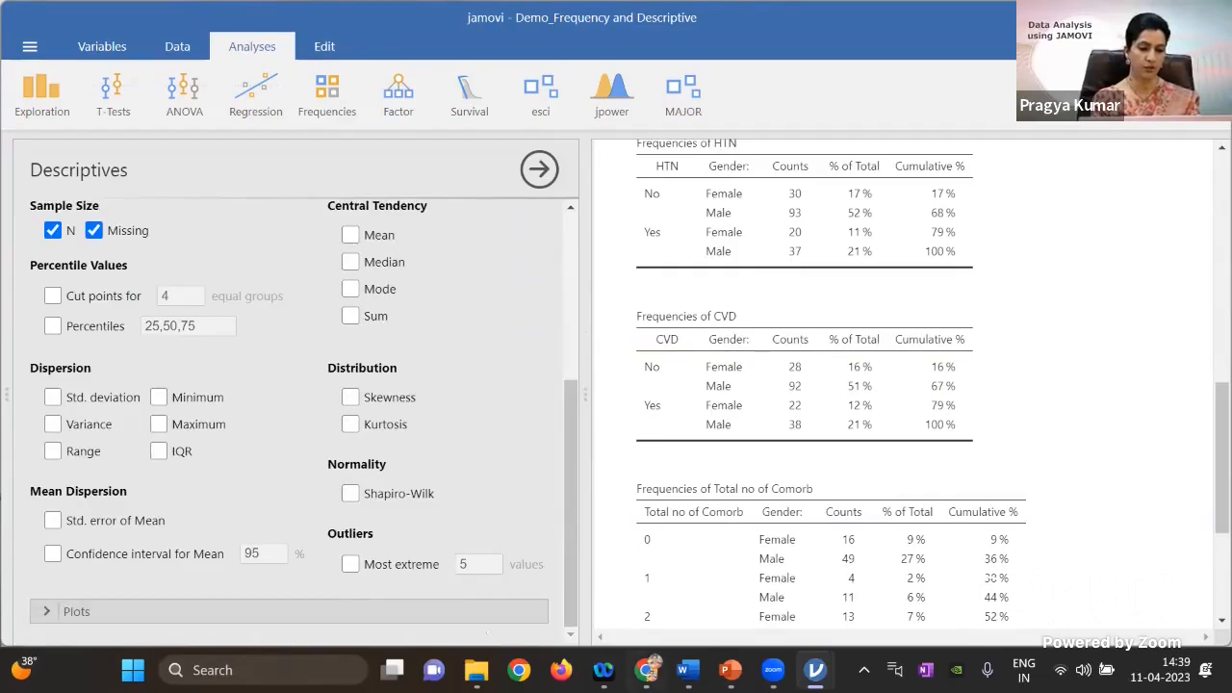
{"action": "mouse_move", "coordinate": [647, 670]}
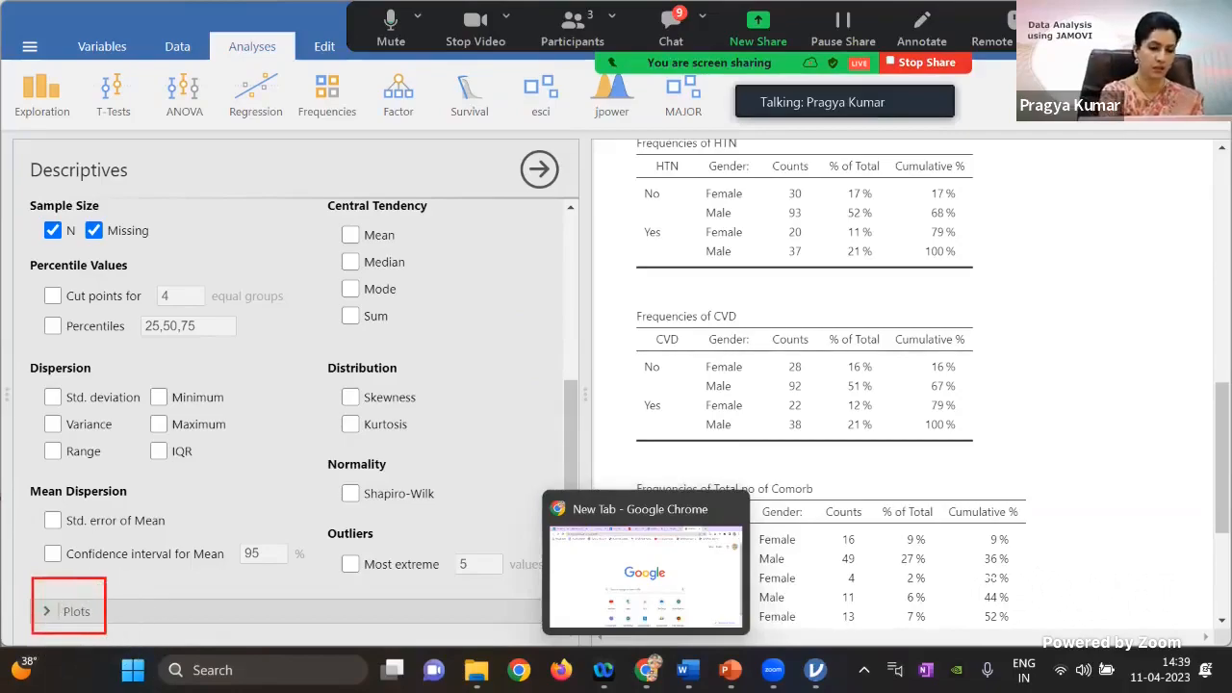
{"action": "left_click", "coordinate": [70, 611]}
{"action": "scroll", "coordinate": [1133, 521], "scroll_direction": "down", "scroll_amount": 1}
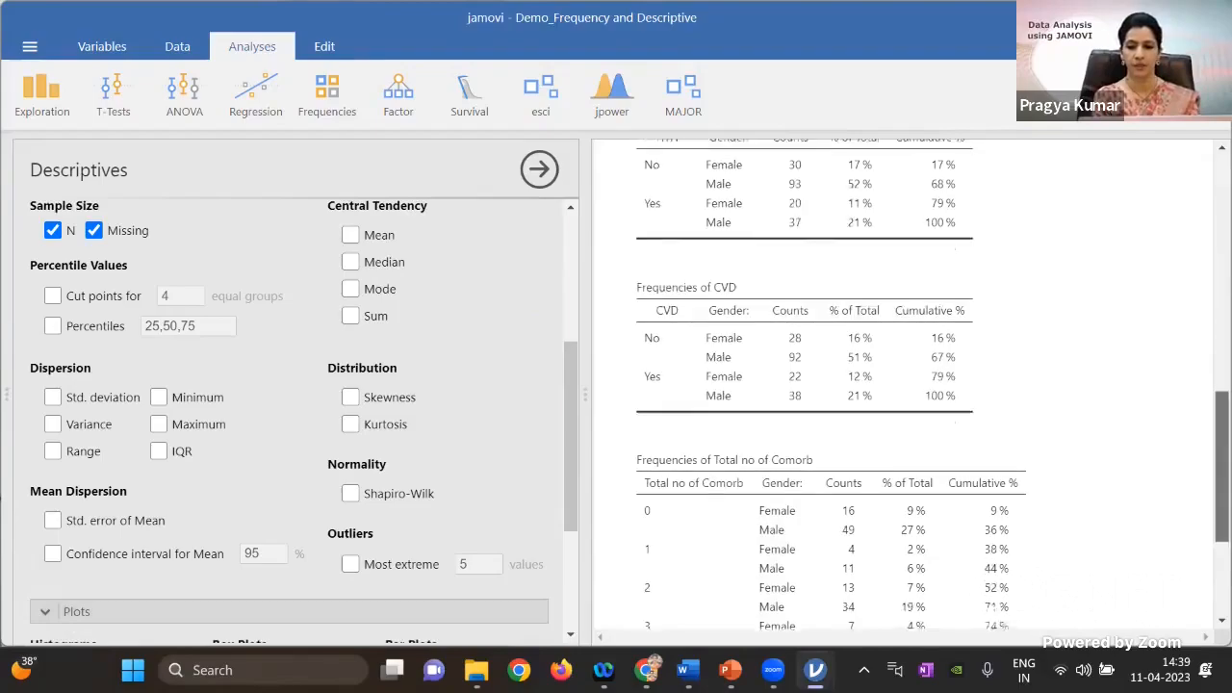
{"action": "scroll", "coordinate": [902, 389], "scroll_direction": "down", "scroll_amount": 3}
{"action": "left_click_drag", "start_coordinate": [568, 486], "coordinate": [574, 586]}
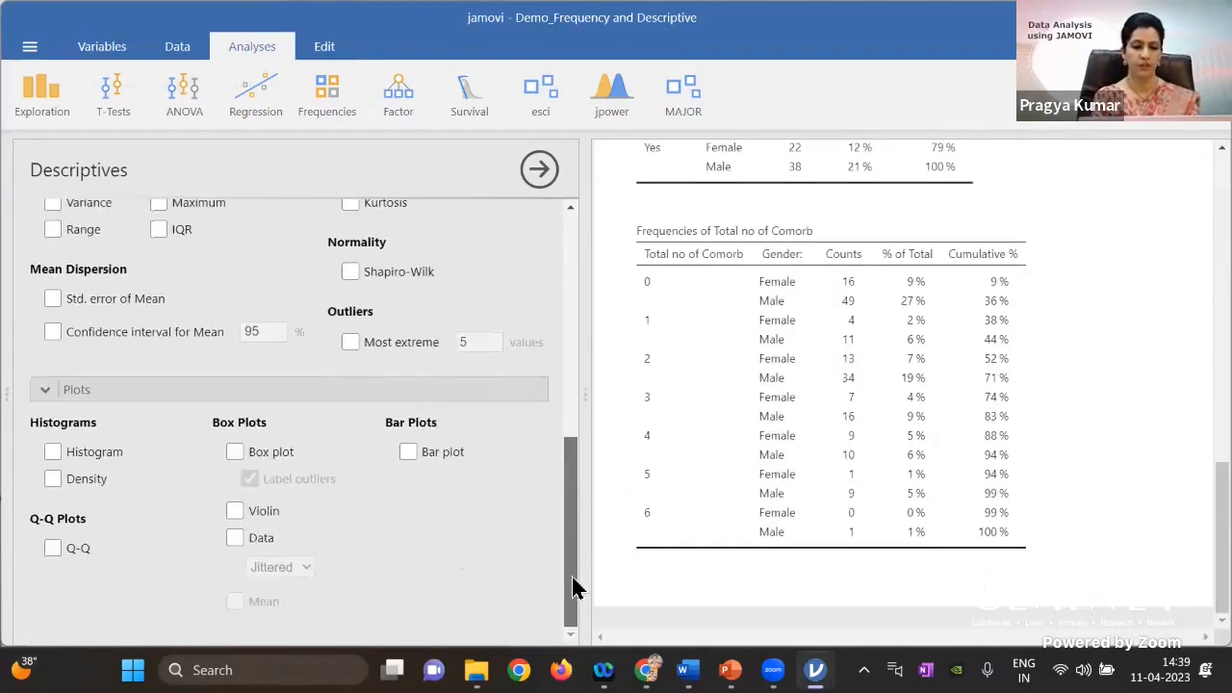
{"action": "left_click", "coordinate": [408, 452]}
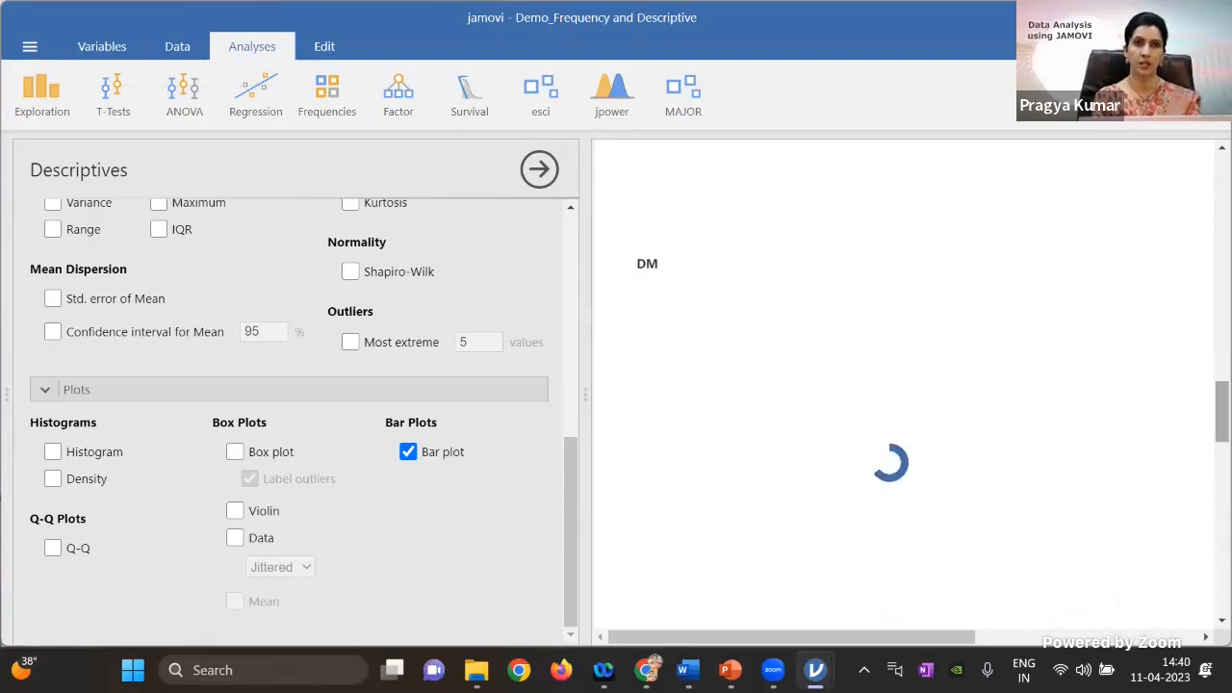
{"action": "left_click_drag", "start_coordinate": [1221, 411], "coordinate": [1221, 360]}
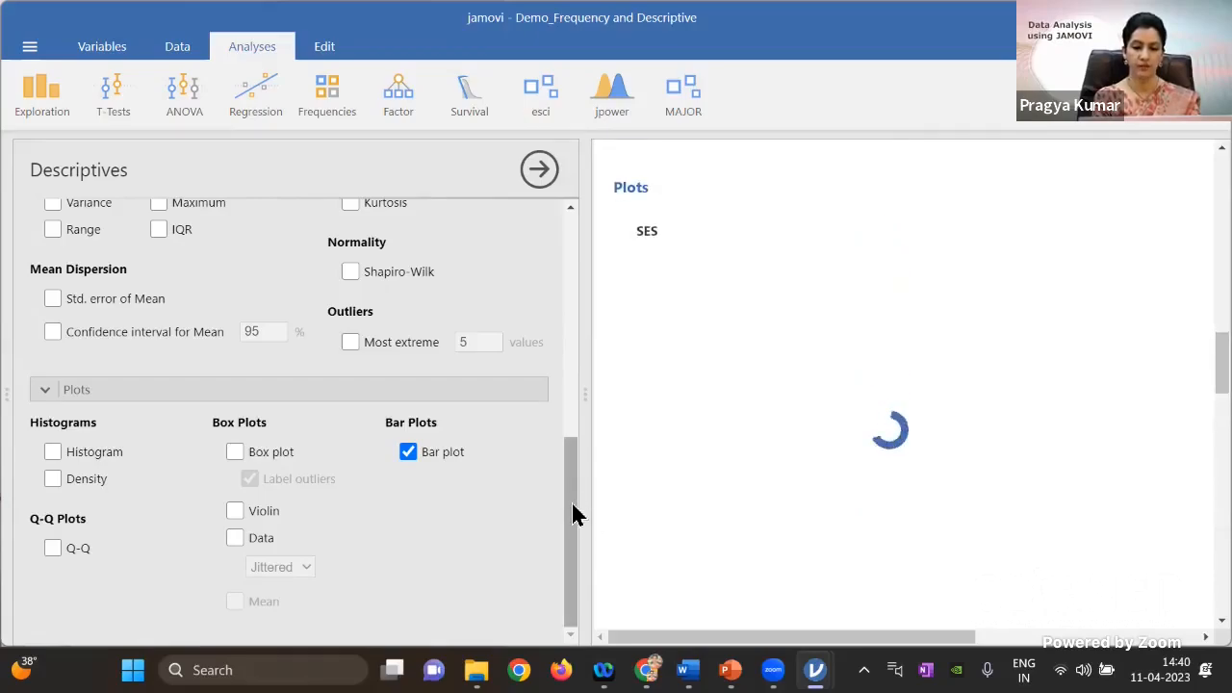
- Review the central tendency, distribution, normality, dispersion and percentile options, and exclude the frequency tables from the analysis
{"action": "left_click_drag", "start_coordinate": [575, 512], "coordinate": [567, 358]}
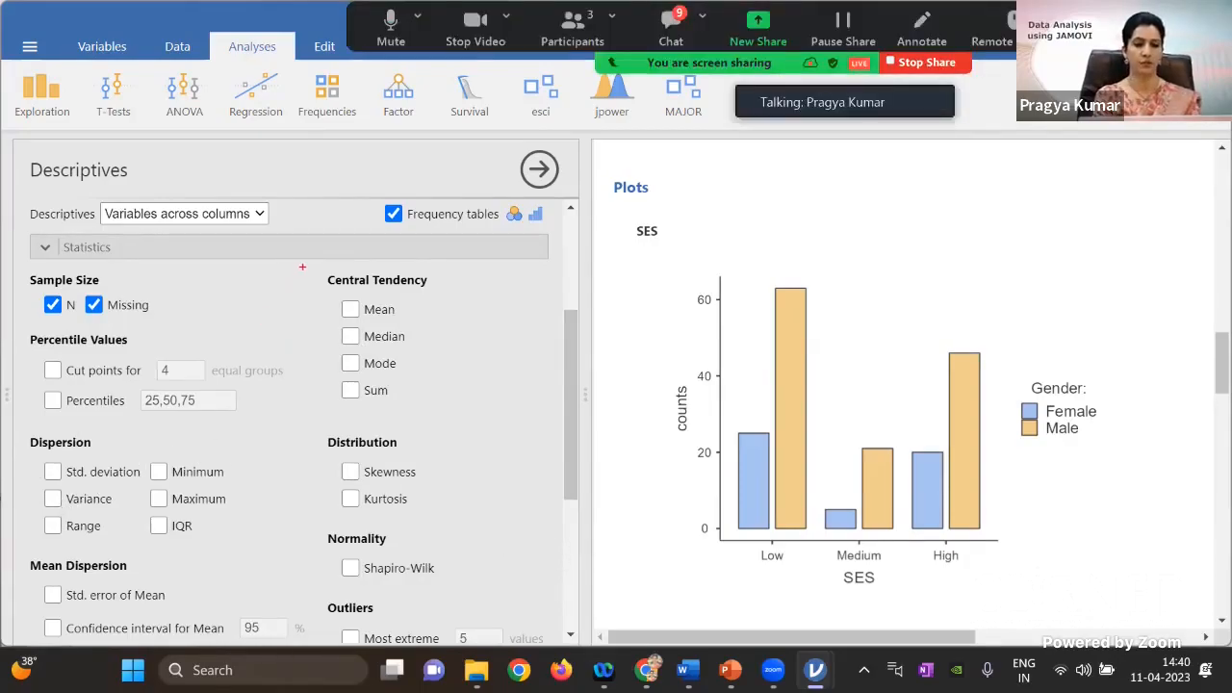
{"action": "mouse_move", "coordinate": [304, 269]}
{"action": "left_mouse_down"}
{"action": "mouse_move", "coordinate": [353, 350]}
{"action": "mouse_move", "coordinate": [456, 420]}
{"action": "left_mouse_up"}
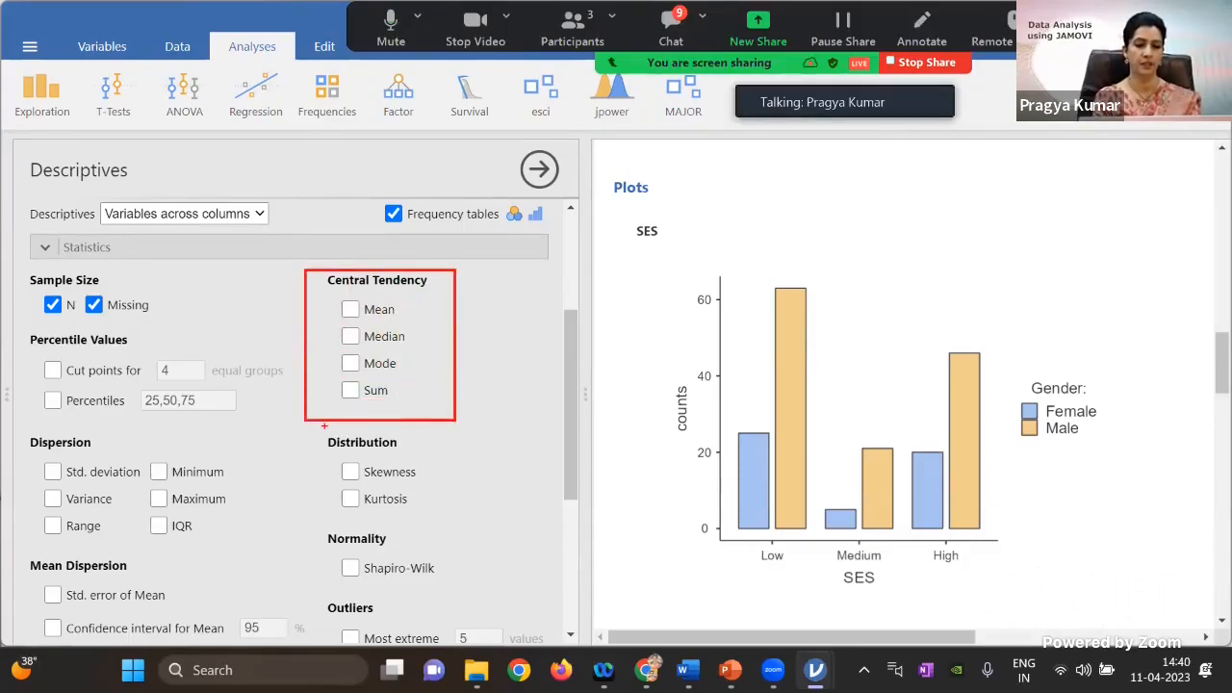
{"action": "mouse_move", "coordinate": [329, 445]}
{"action": "left_mouse_down"}
{"action": "mouse_move", "coordinate": [393, 540]}
{"action": "mouse_move", "coordinate": [456, 524]}
{"action": "left_mouse_up"}
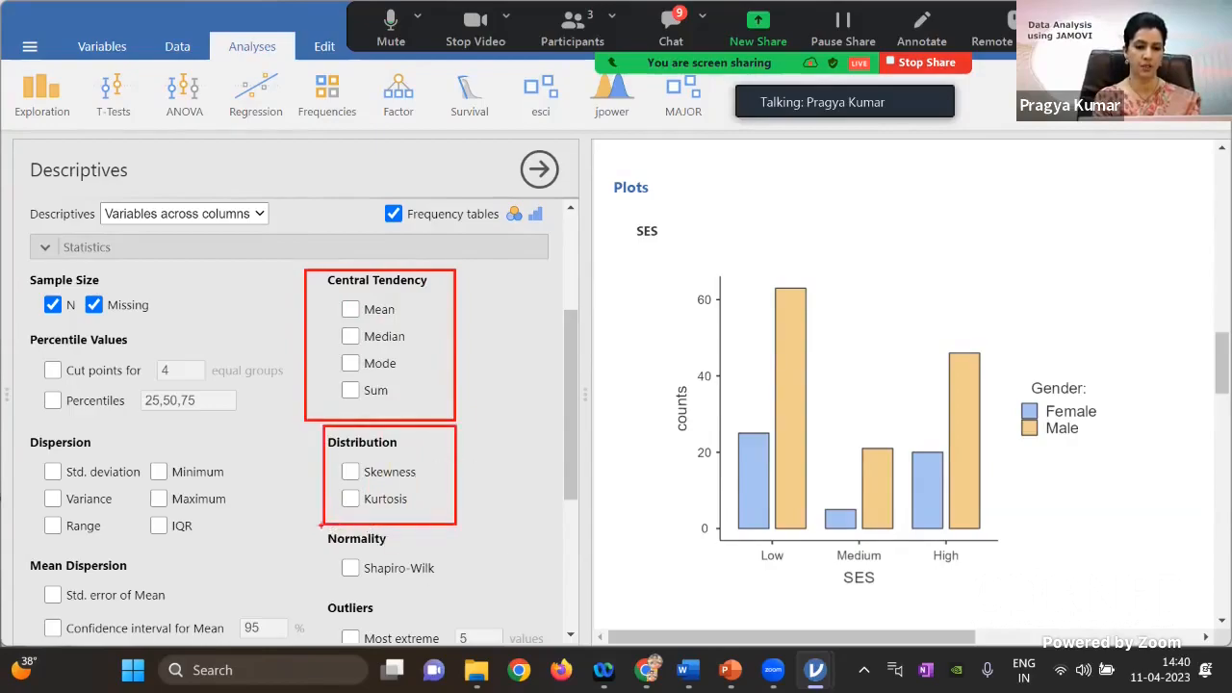
{"action": "mouse_move", "coordinate": [314, 531]}
{"action": "left_mouse_down"}
{"action": "mouse_move", "coordinate": [385, 573]}
{"action": "mouse_move", "coordinate": [431, 582]}
{"action": "left_mouse_up"}
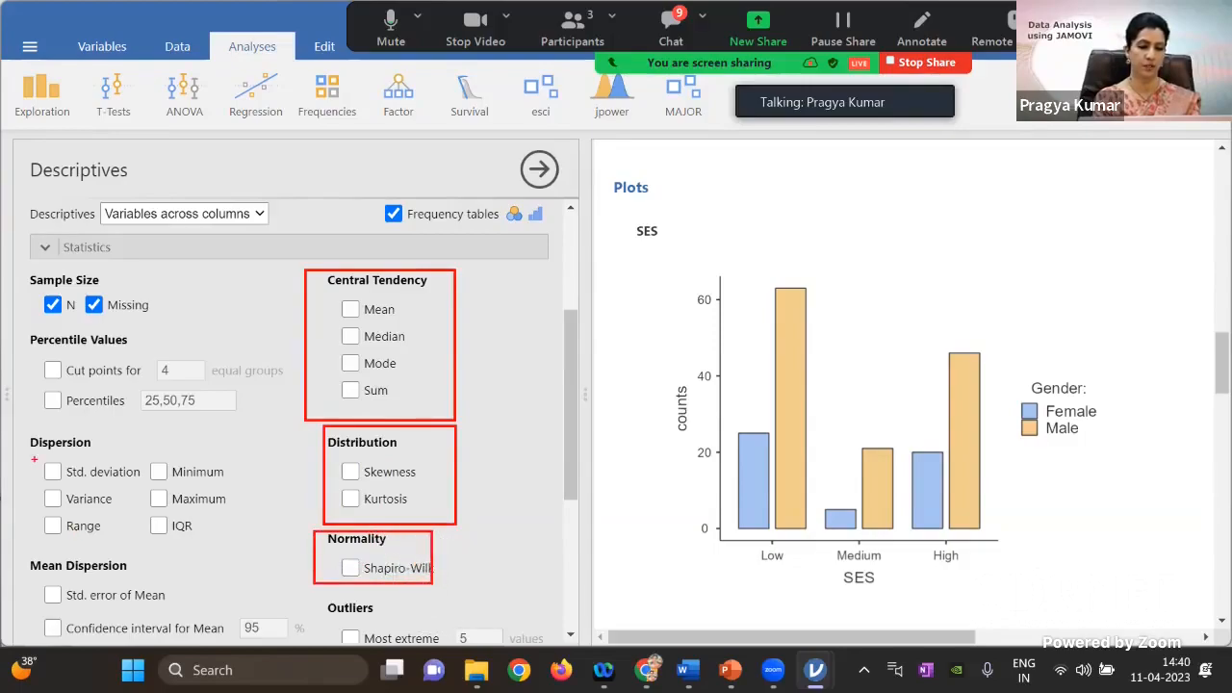
{"action": "mouse_move", "coordinate": [24, 421]}
{"action": "left_mouse_down"}
{"action": "mouse_move", "coordinate": [127, 518]}
{"action": "mouse_move", "coordinate": [236, 563]}
{"action": "left_mouse_up"}
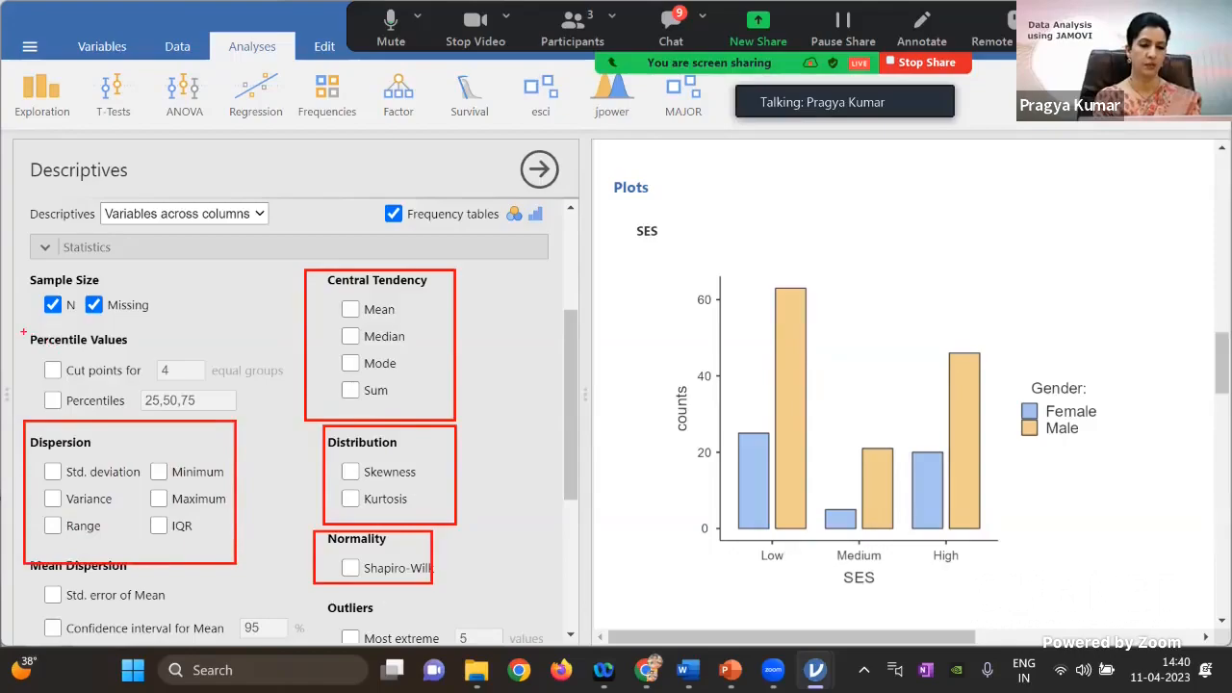
{"action": "mouse_move", "coordinate": [20, 334]}
{"action": "left_mouse_down"}
{"action": "mouse_move", "coordinate": [170, 412]}
{"action": "mouse_move", "coordinate": [282, 414]}
{"action": "left_mouse_up"}
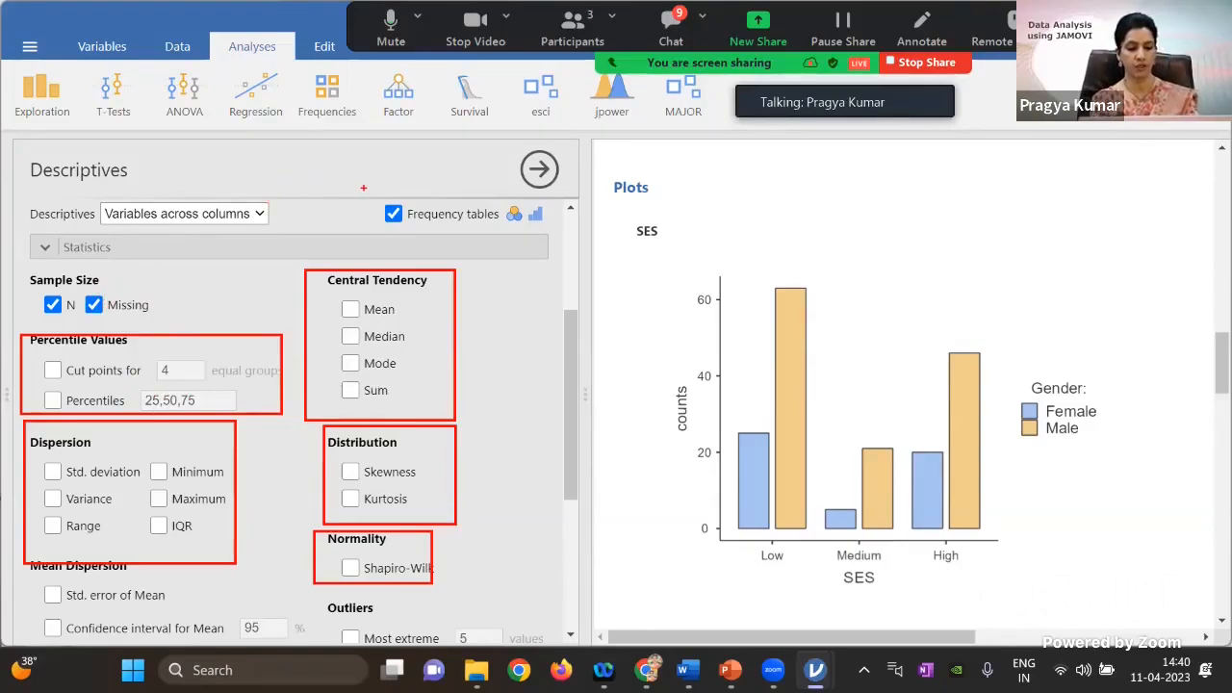
{"action": "key", "text": "Escape"}
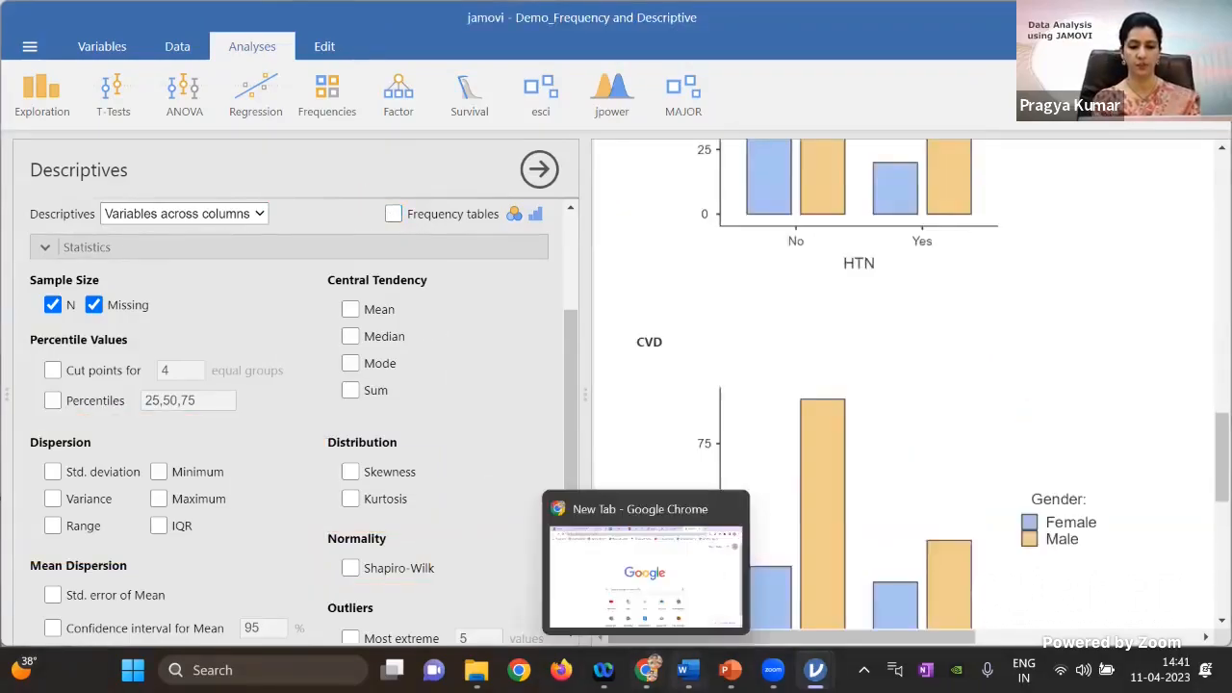
{"action": "mouse_move", "coordinate": [687, 671]}
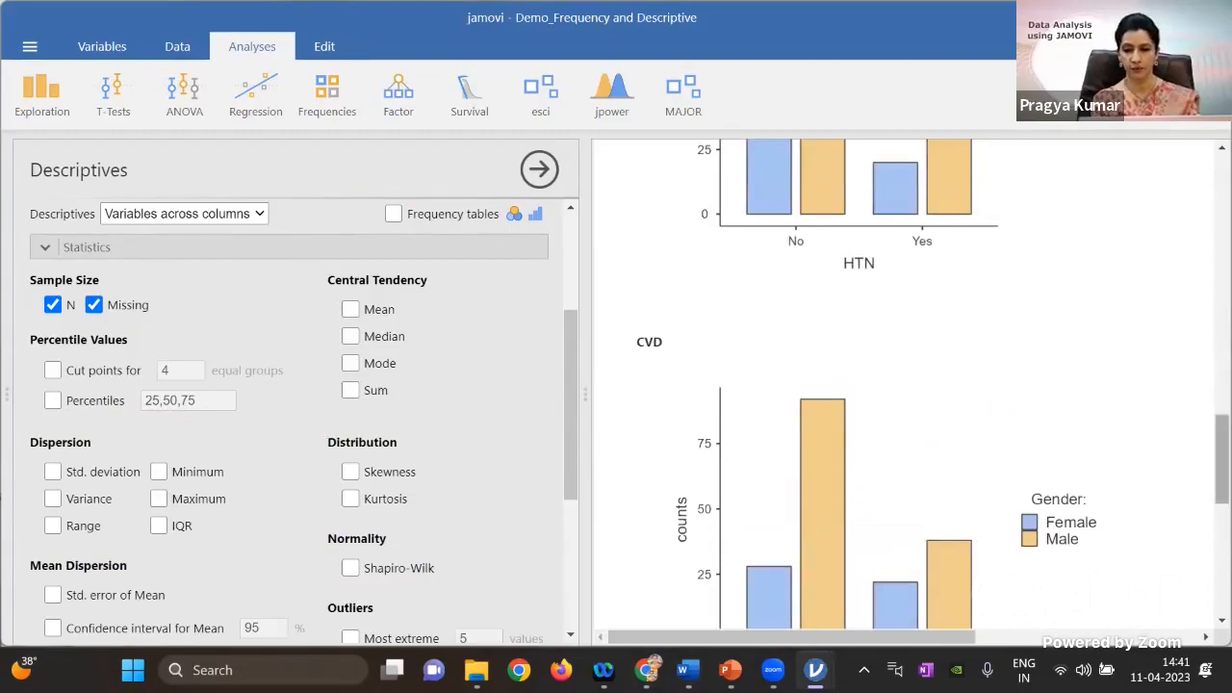
- Return to the start of the Descriptives results and include the frequency tables in the analysis again
{"action": "left_click_drag", "start_coordinate": [1221, 449], "coordinate": [1221, 387]}
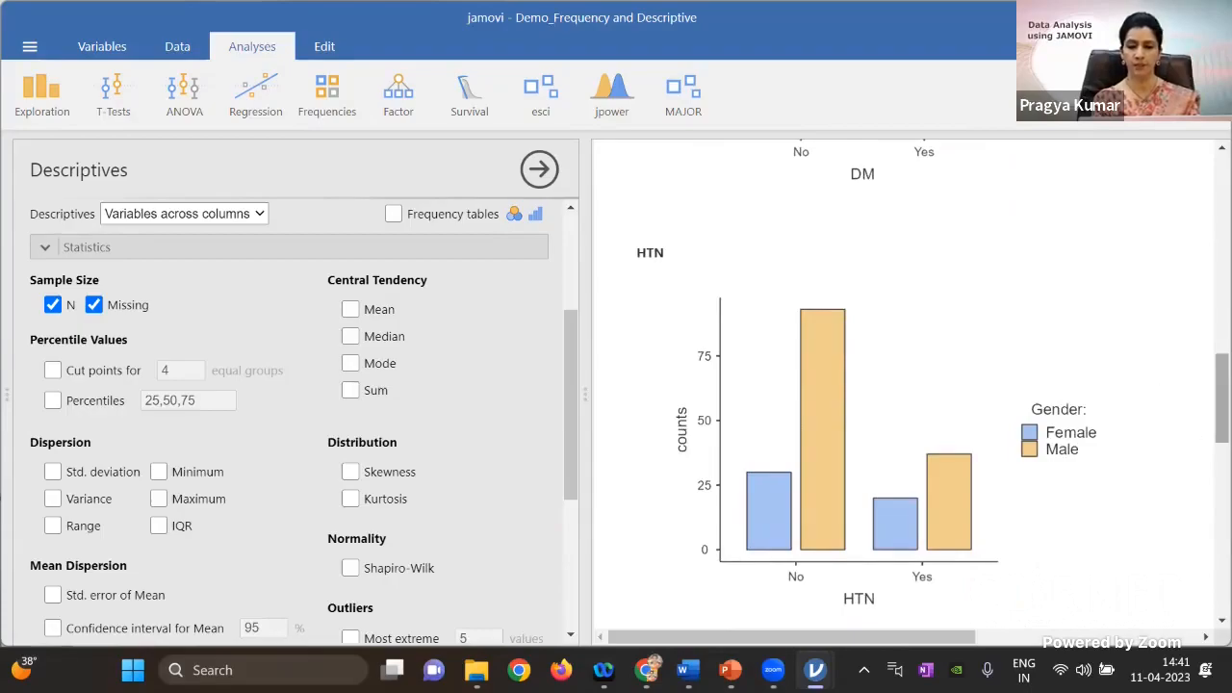
{"action": "left_click_drag", "start_coordinate": [1221, 431], "coordinate": [1221, 230]}
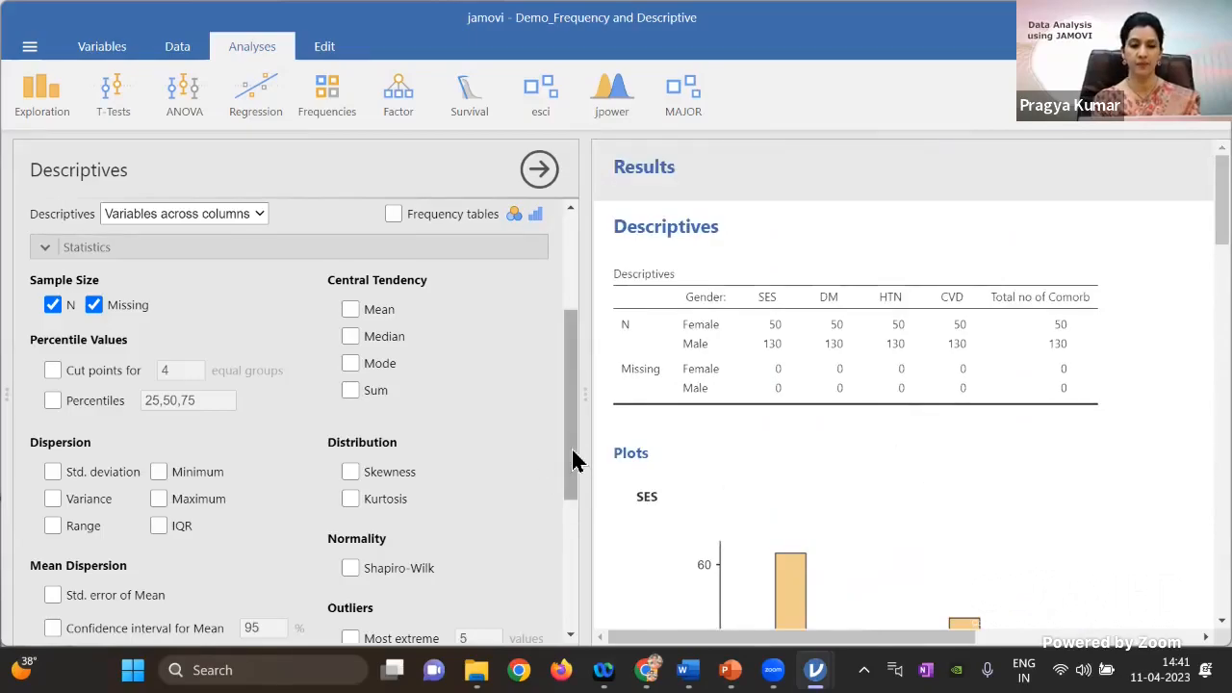
{"action": "scroll", "coordinate": [459, 306], "scroll_direction": "up", "scroll_amount": 1}
{"action": "scroll", "coordinate": [459, 306], "scroll_direction": "up", "scroll_amount": 3}
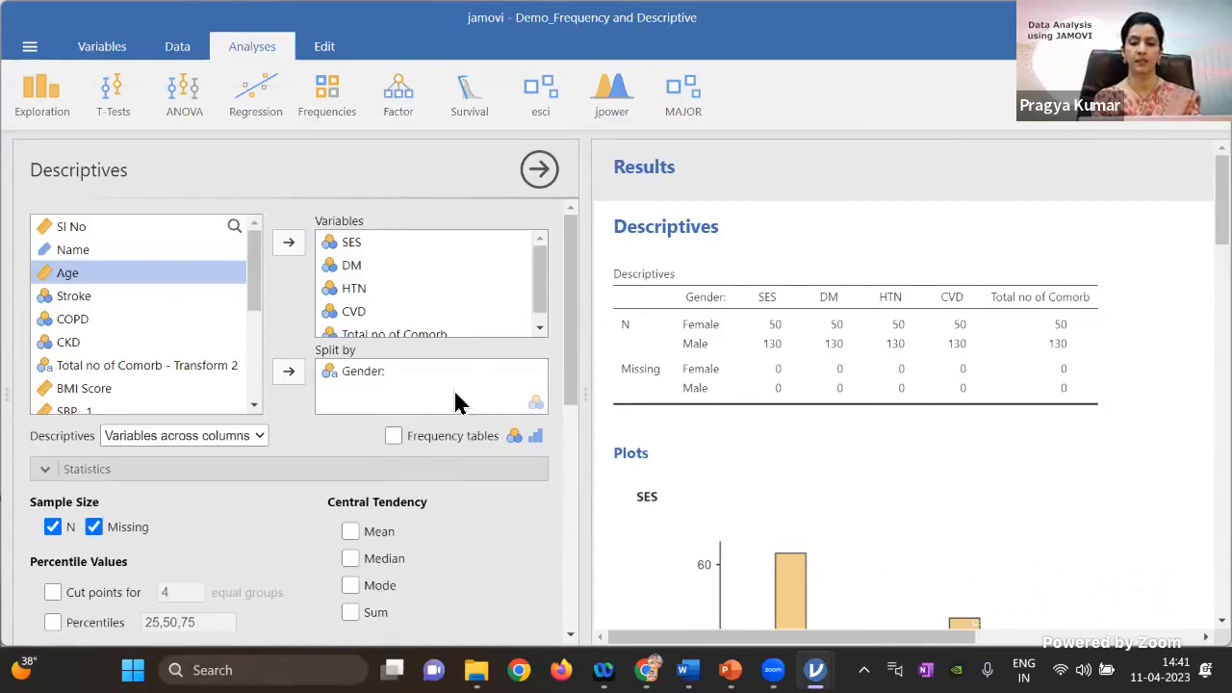
{"action": "left_click", "coordinate": [392, 439]}
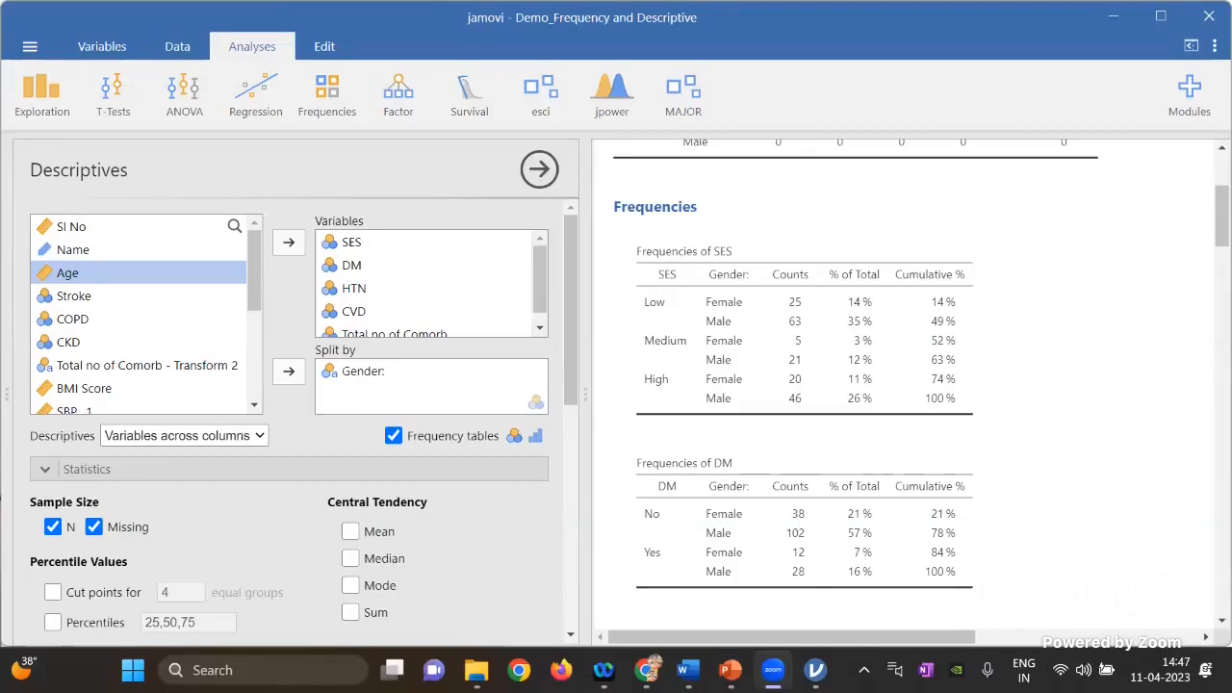
- Review the gender-split descriptives and frequency tables and reopen the options of the existing Descriptives analysis
{"action": "mouse_move", "coordinate": [729, 670]}
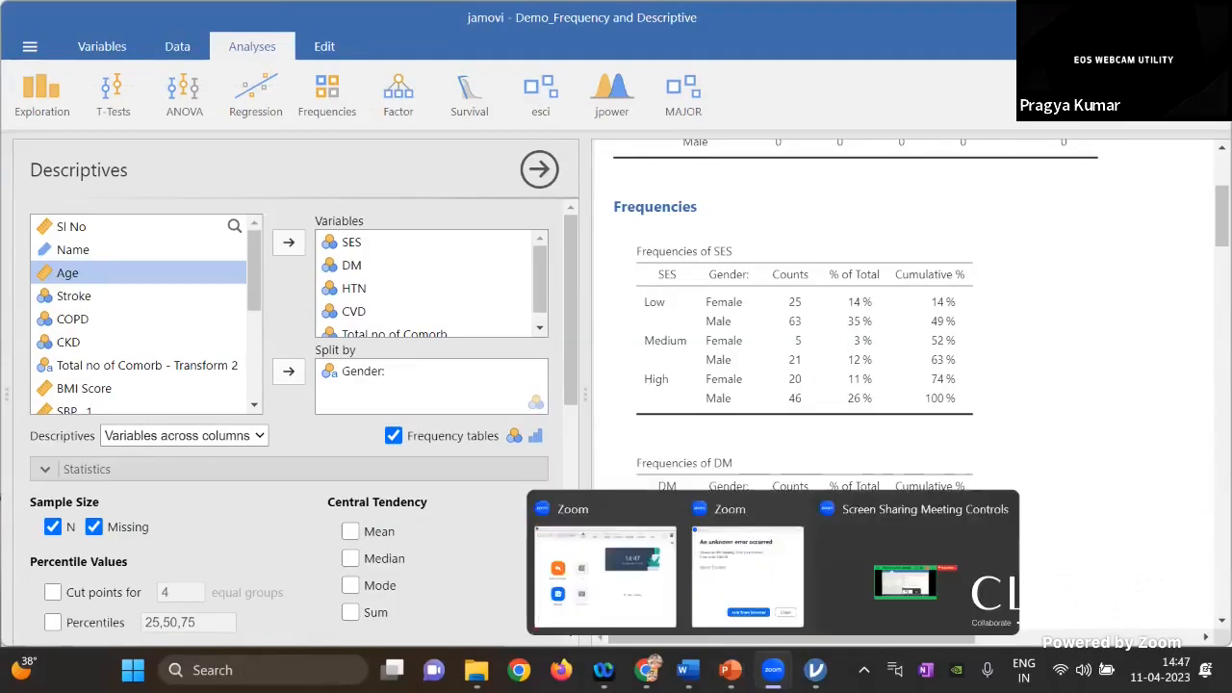
{"action": "mouse_move", "coordinate": [815, 670]}
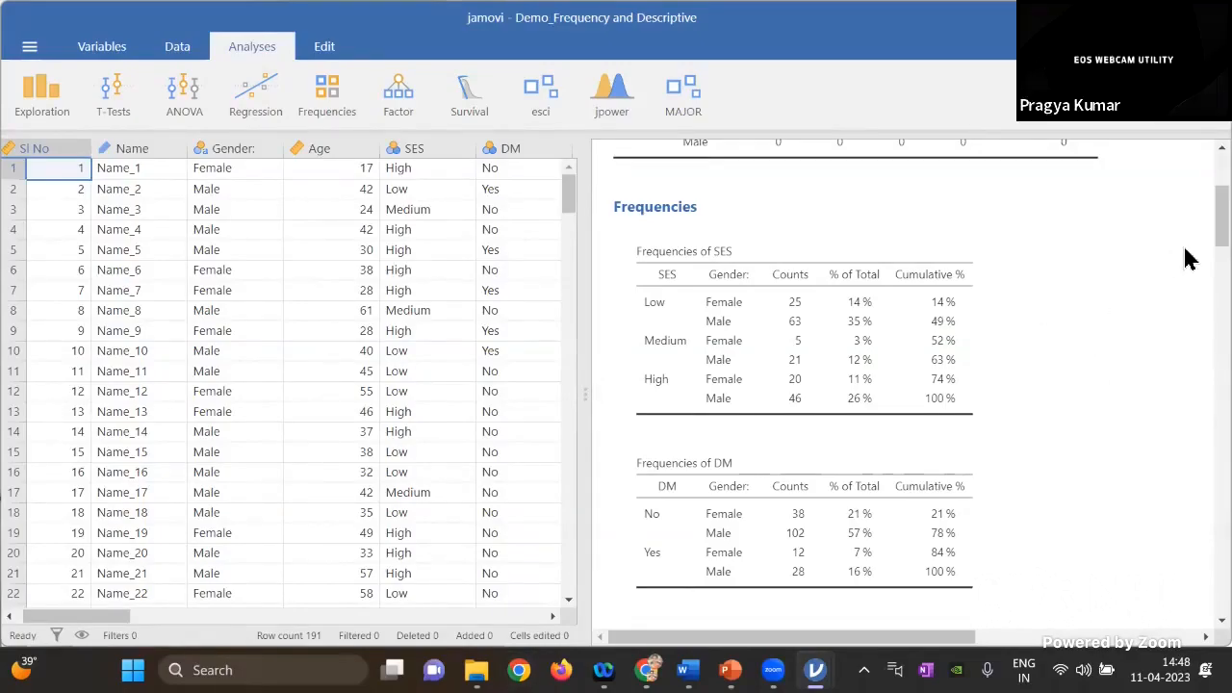
{"action": "scroll", "coordinate": [1187, 256], "scroll_direction": "up", "scroll_amount": 2}
{"action": "scroll", "coordinate": [904, 385], "scroll_direction": "down", "scroll_amount": 2}
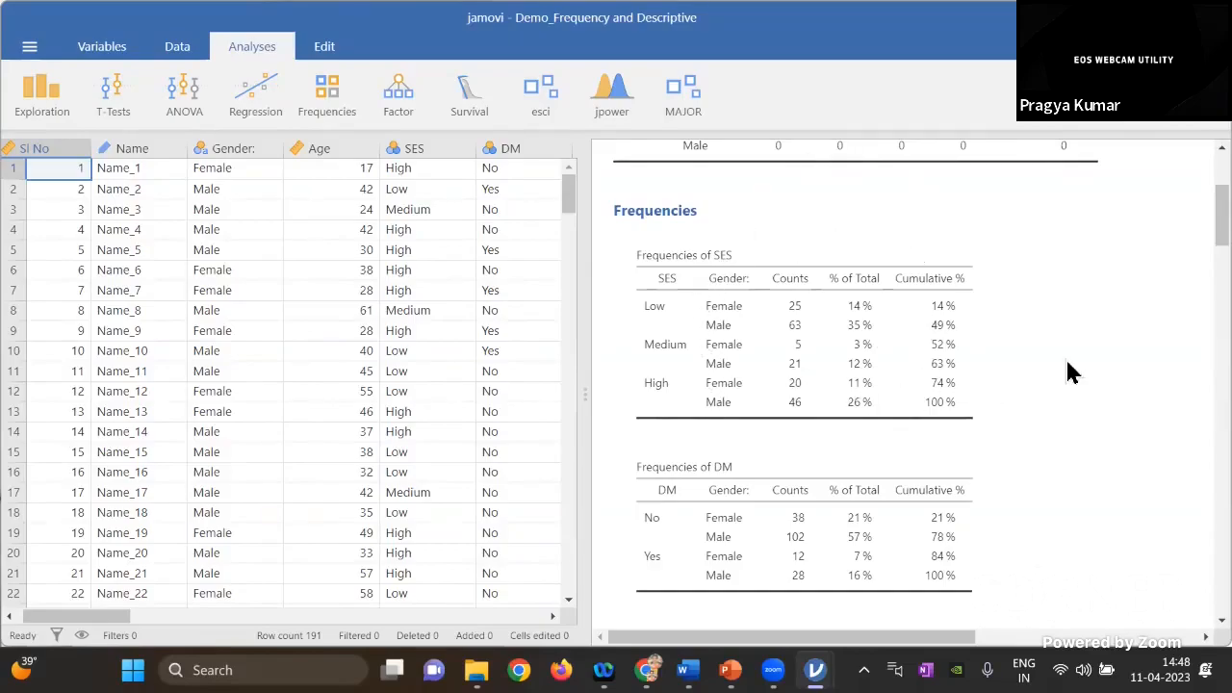
{"action": "left_click_drag", "start_coordinate": [1221, 217], "coordinate": [1221, 187]}
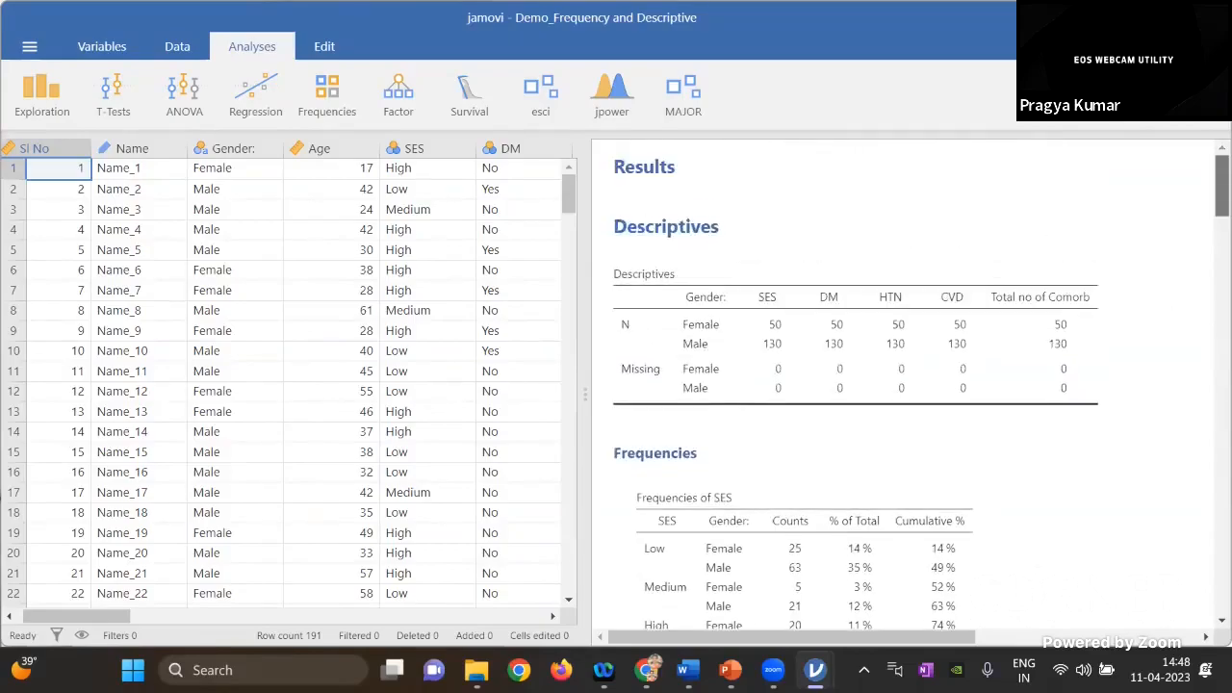
{"action": "left_click", "coordinate": [751, 336]}
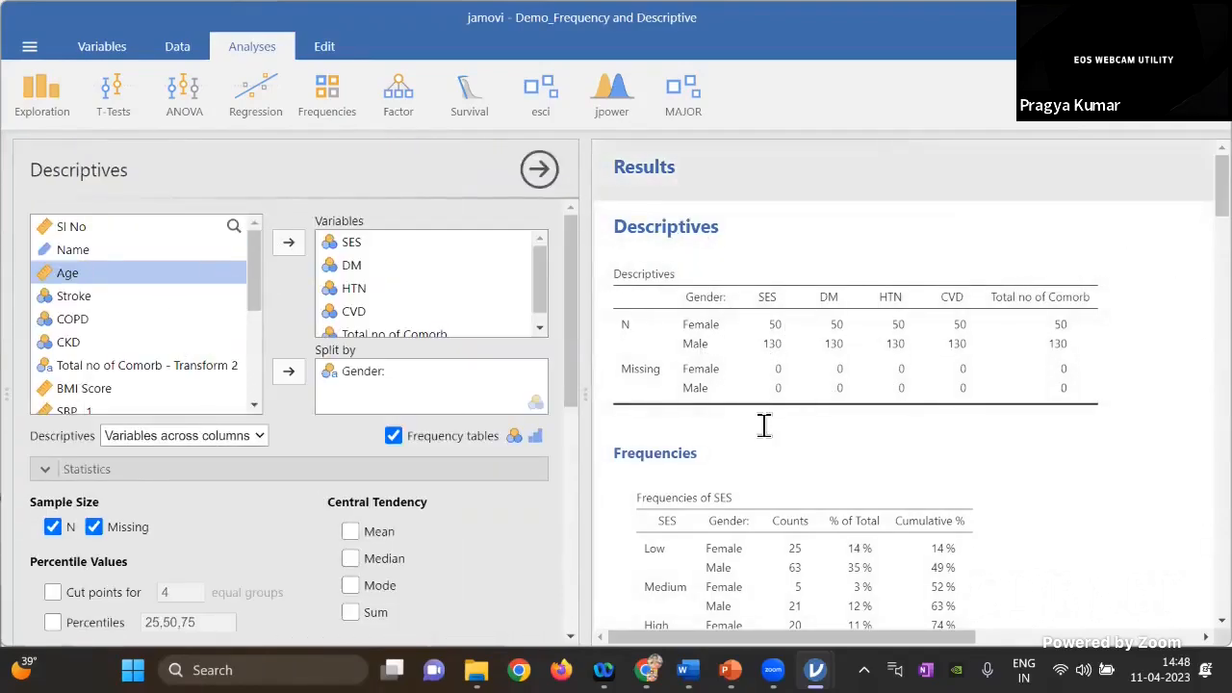
- Compare the tables without and with the gender split by removing Gender from Split by and adding it back
{"action": "left_click", "coordinate": [332, 377]}
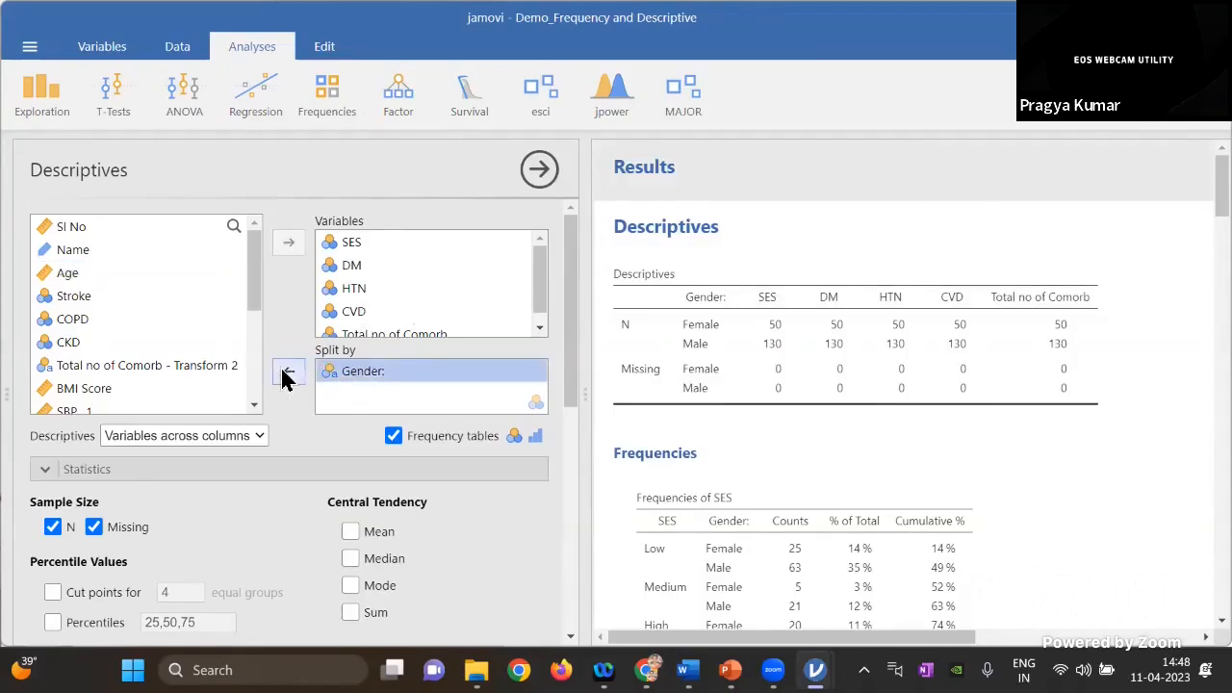
{"action": "left_click", "coordinate": [288, 371]}
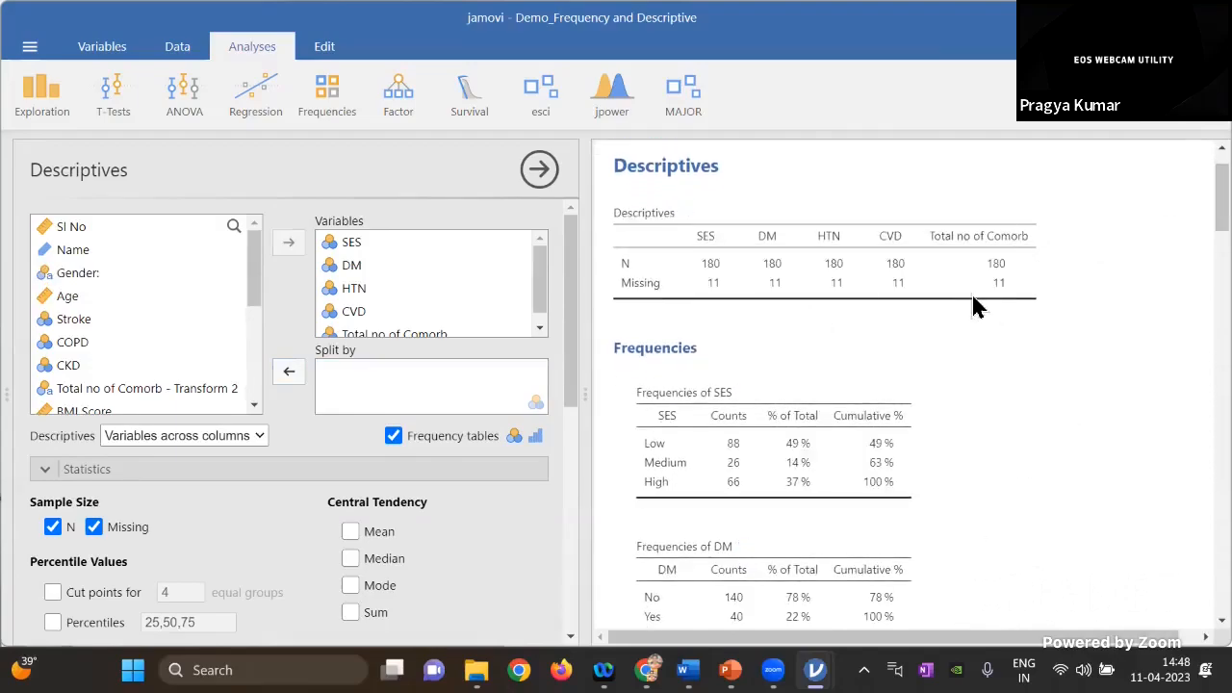
{"action": "left_click", "coordinate": [96, 276]}
{"action": "left_click", "coordinate": [288, 378]}
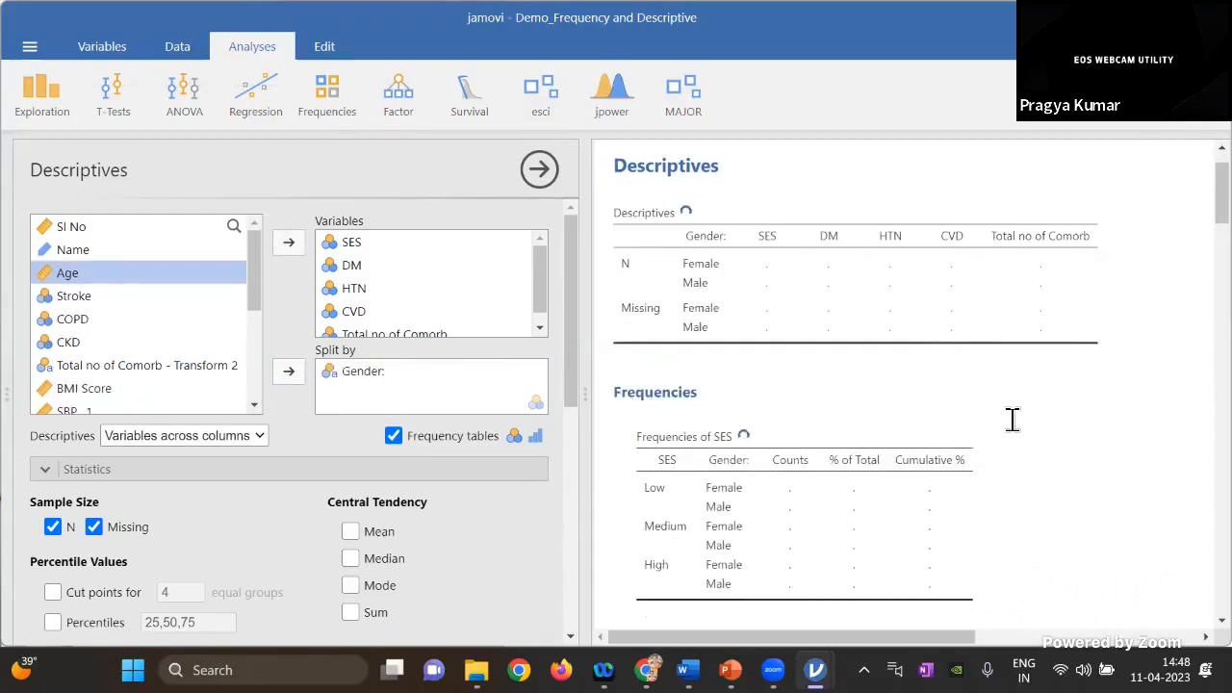
- Copy the Descriptives results with their tables and plots
{"action": "right_click", "coordinate": [1102, 448]}
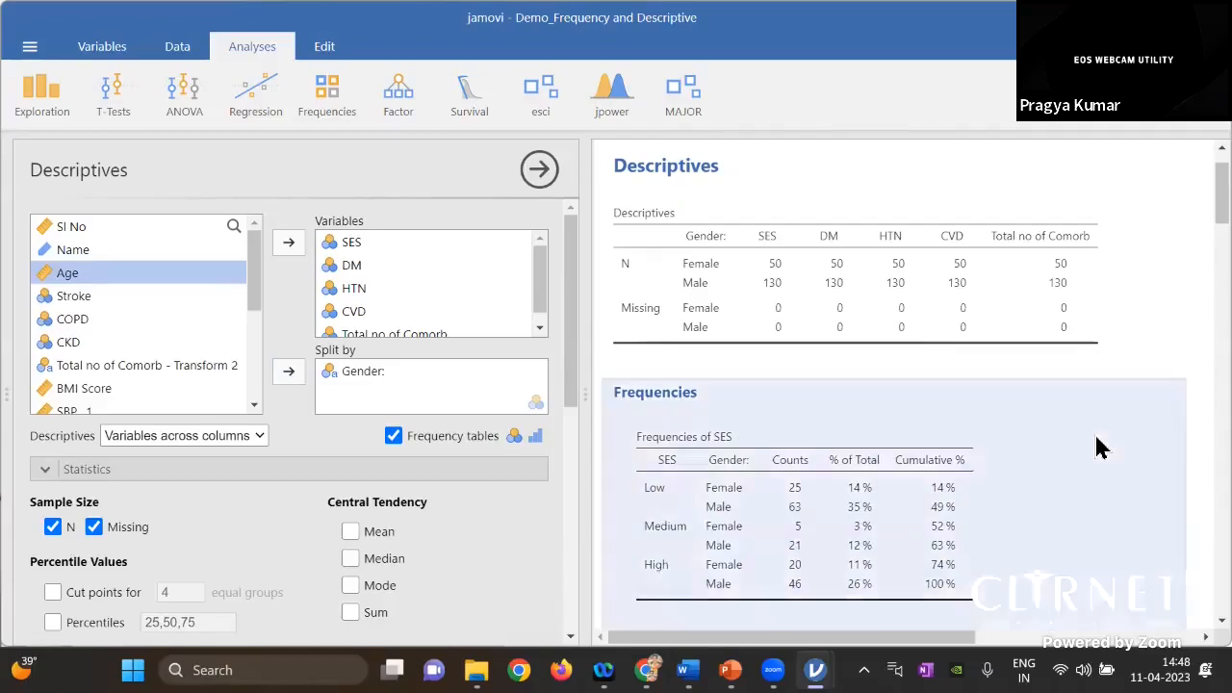
{"action": "right_click", "coordinate": [1097, 274]}
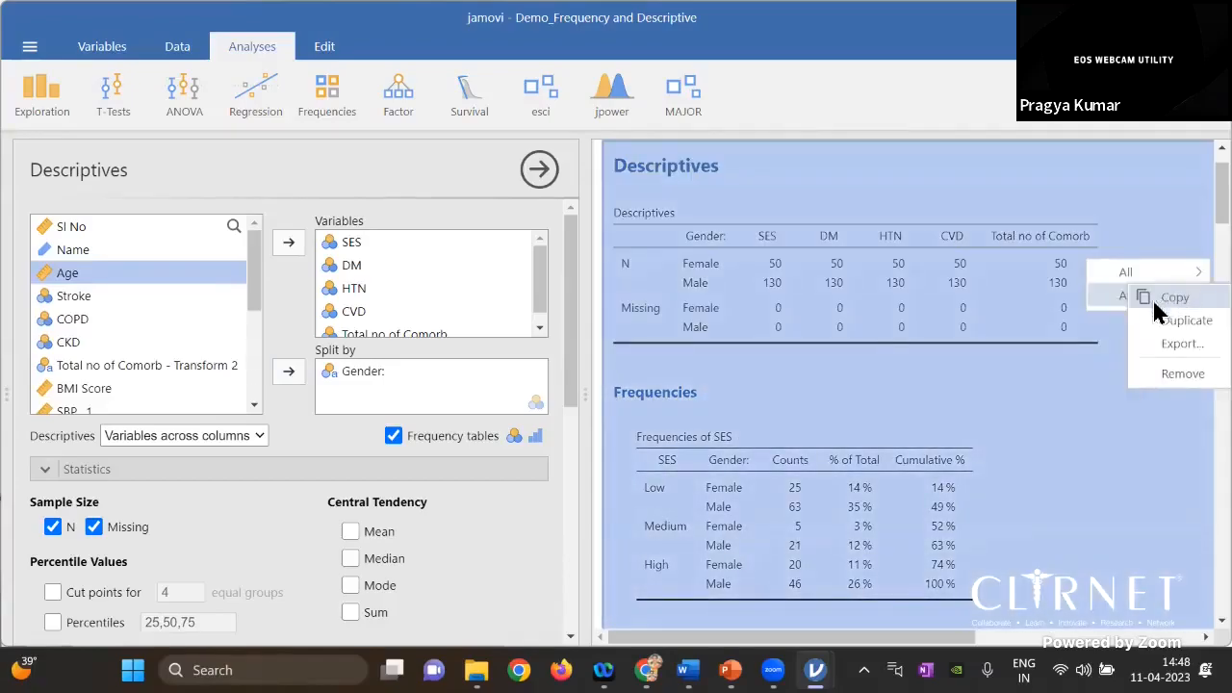
{"action": "left_click", "coordinate": [1169, 273]}
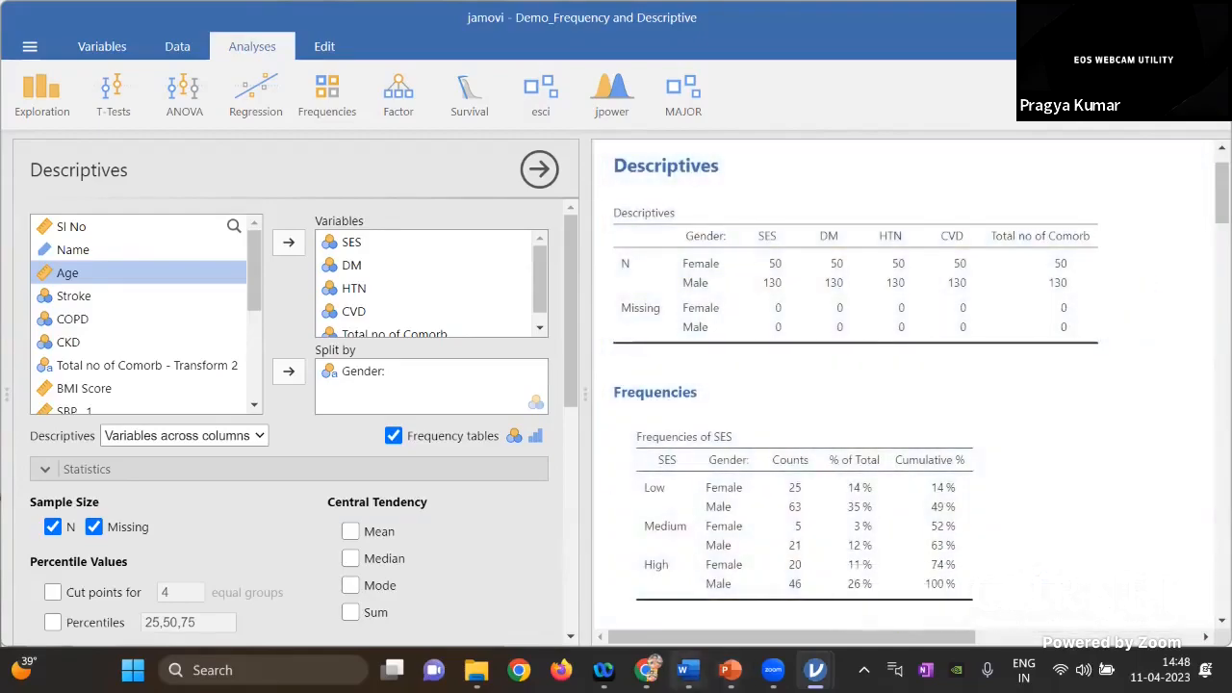
- Switch to the Demo_Import_Levels_Compute_Transform document in Word and add blank lines after the Demo 4 section to reach a new page
{"action": "mouse_move", "coordinate": [687, 671]}
{"action": "left_click", "coordinate": [736, 585]}
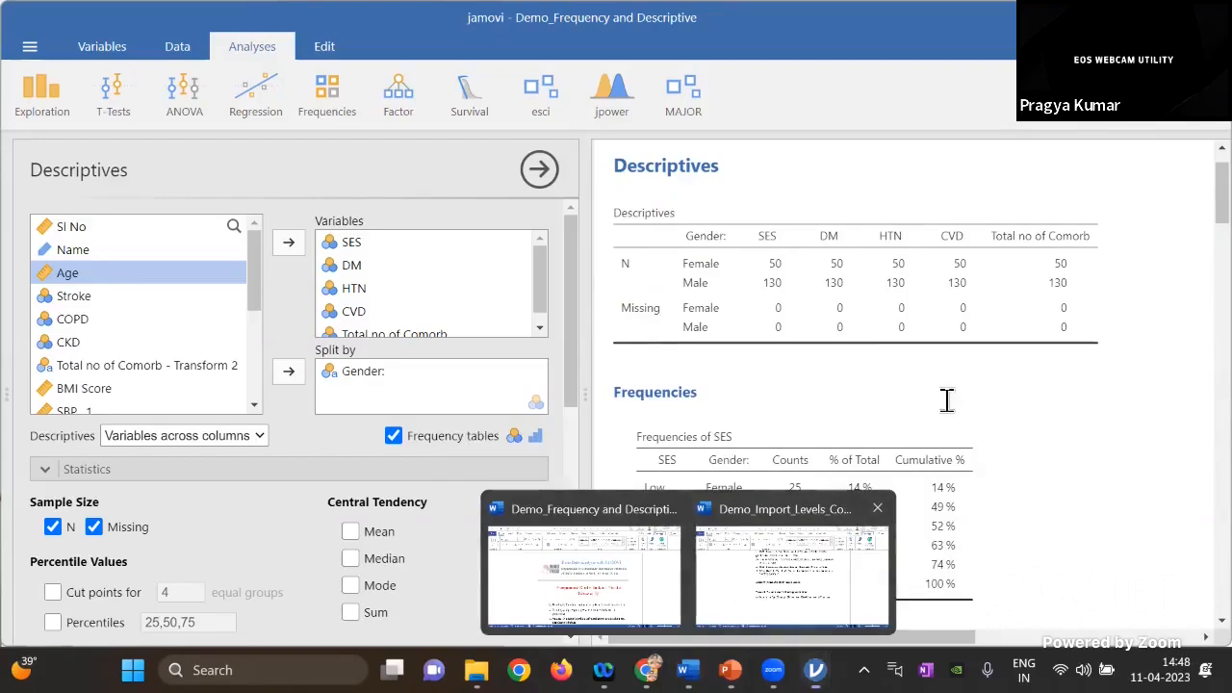
{"action": "scroll", "coordinate": [1222, 462], "scroll_direction": "down", "scroll_amount": 3}
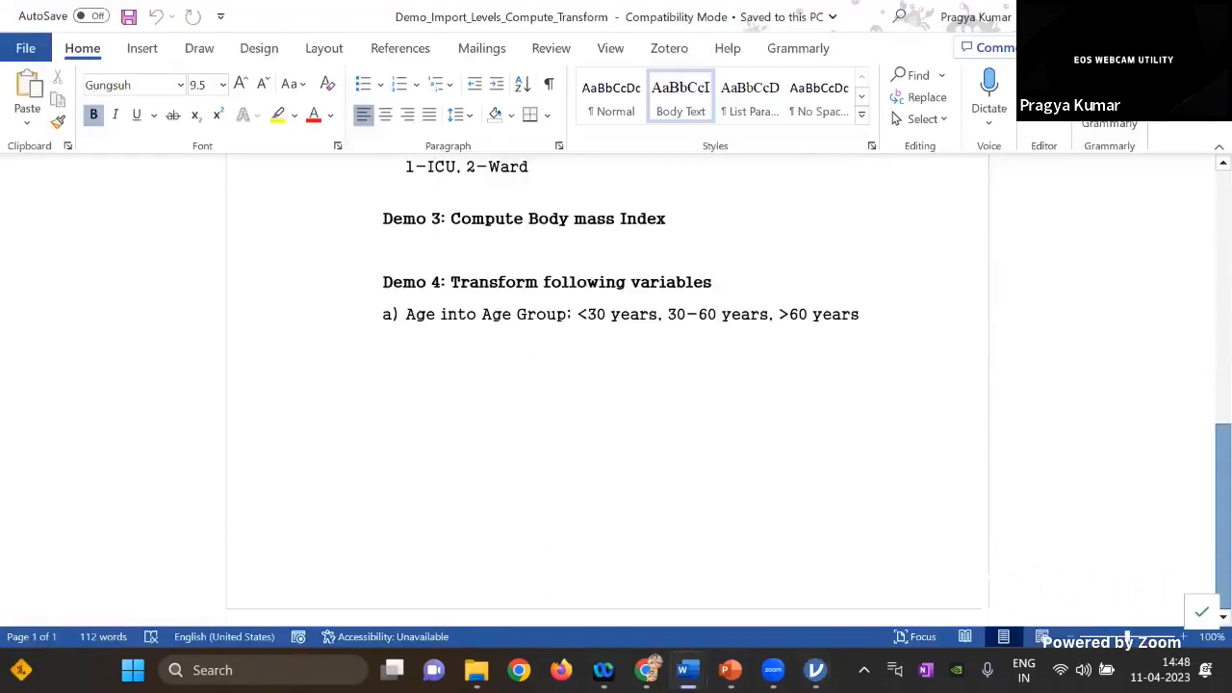
{"action": "left_click", "coordinate": [707, 517]}
{"action": "key", "text": "Return"}
{"action": "key", "text": "Return"}
{"action": "key", "text": "Return"}
{"action": "key", "text": "Return"}
{"action": "key", "text": "Return"}
{"action": "key", "text": "Return"}
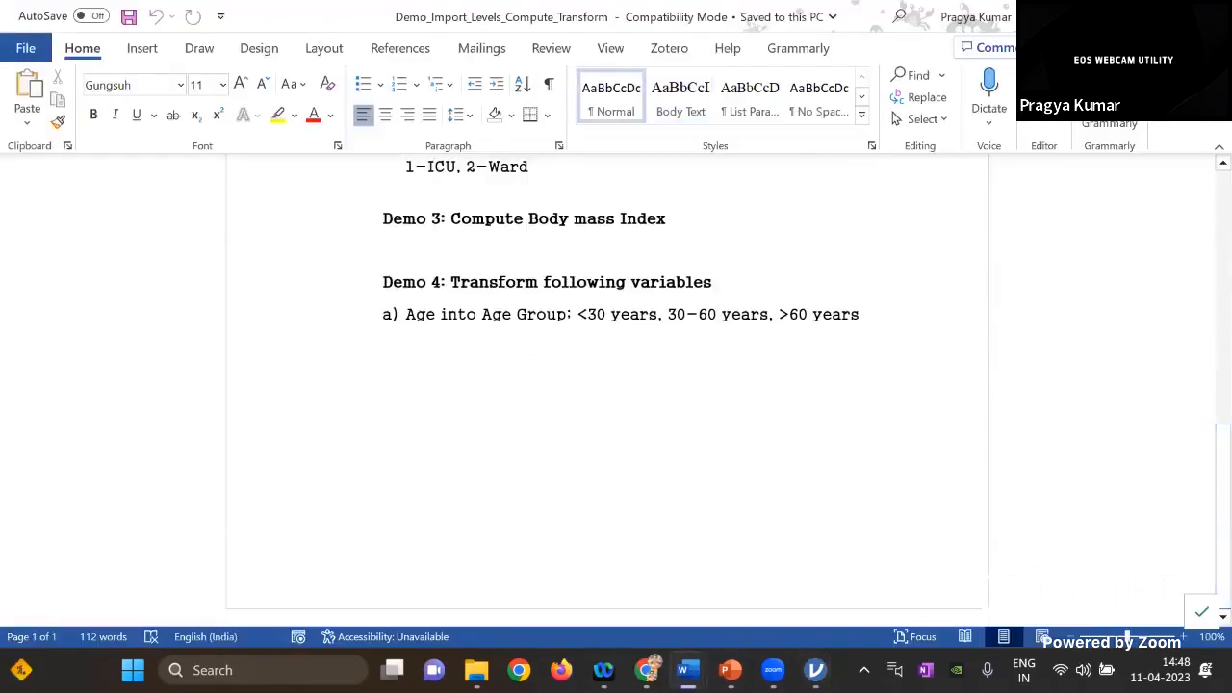
{"action": "key", "text": "Return"}
{"action": "key", "text": "Return"}
{"action": "key", "text": "Return"}
{"action": "key", "text": "Return"}
{"action": "key", "text": "Return"}
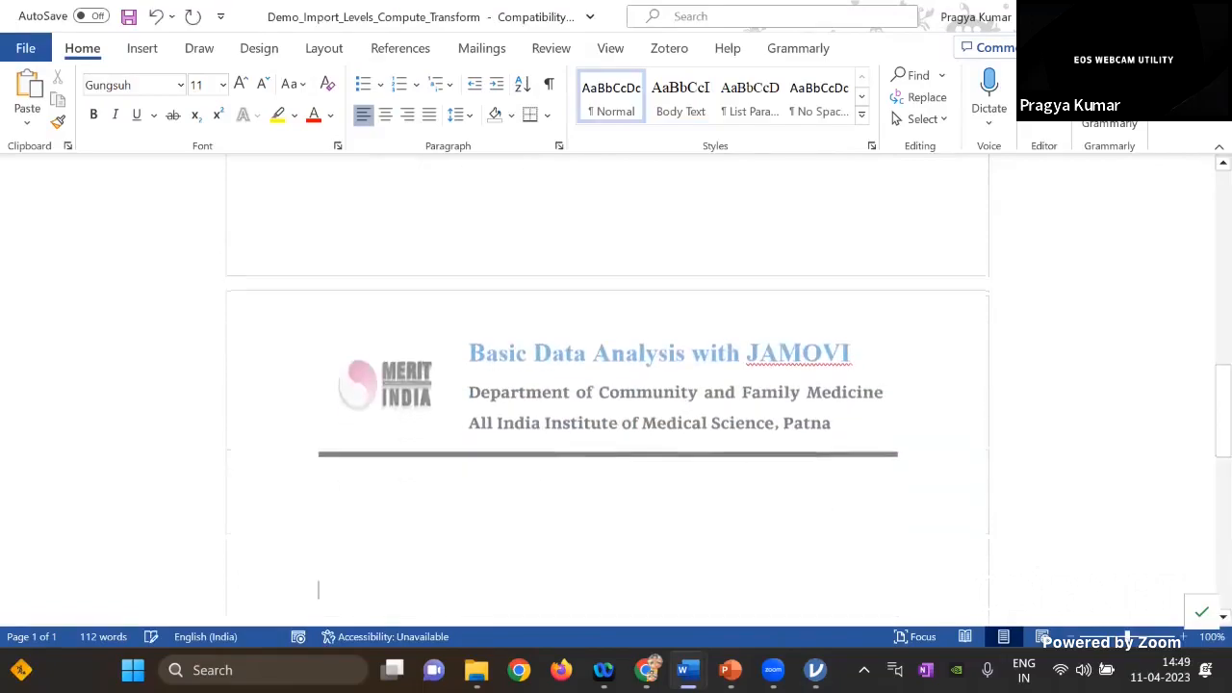
- Paste the copied jamovi results into the document and check the Total no of Comorb frequency table
{"action": "key", "text": "ctrl+v"}
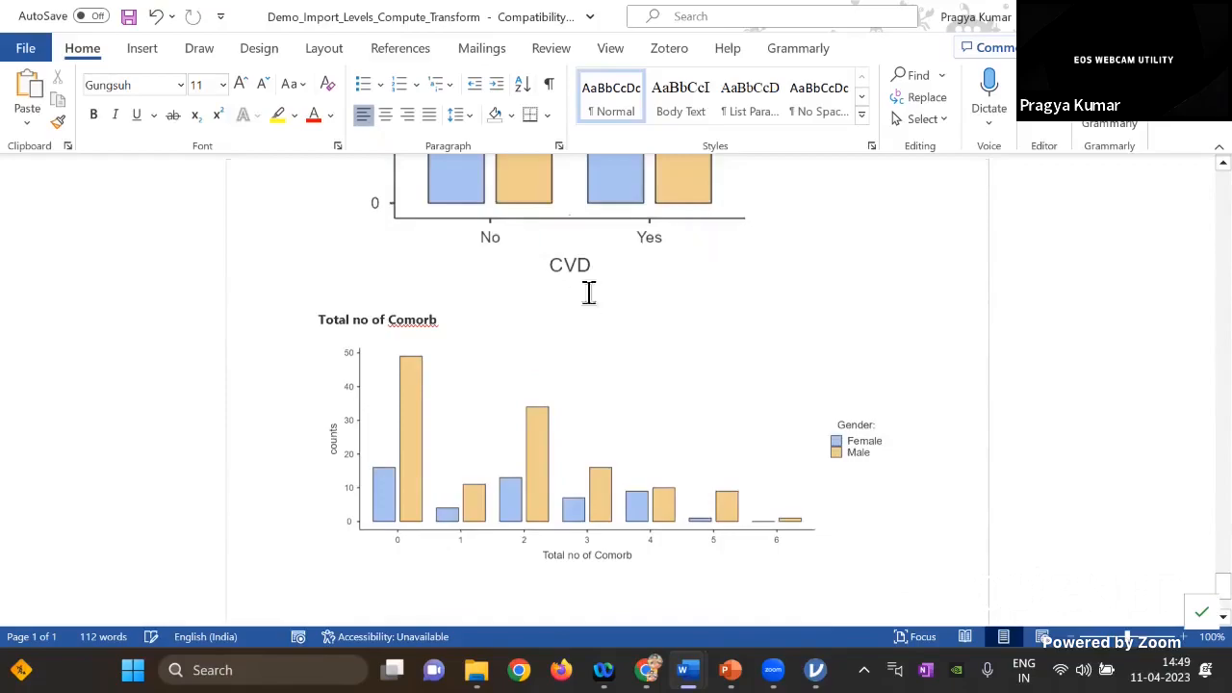
{"action": "left_click_drag", "start_coordinate": [1223, 585], "coordinate": [1223, 351]}
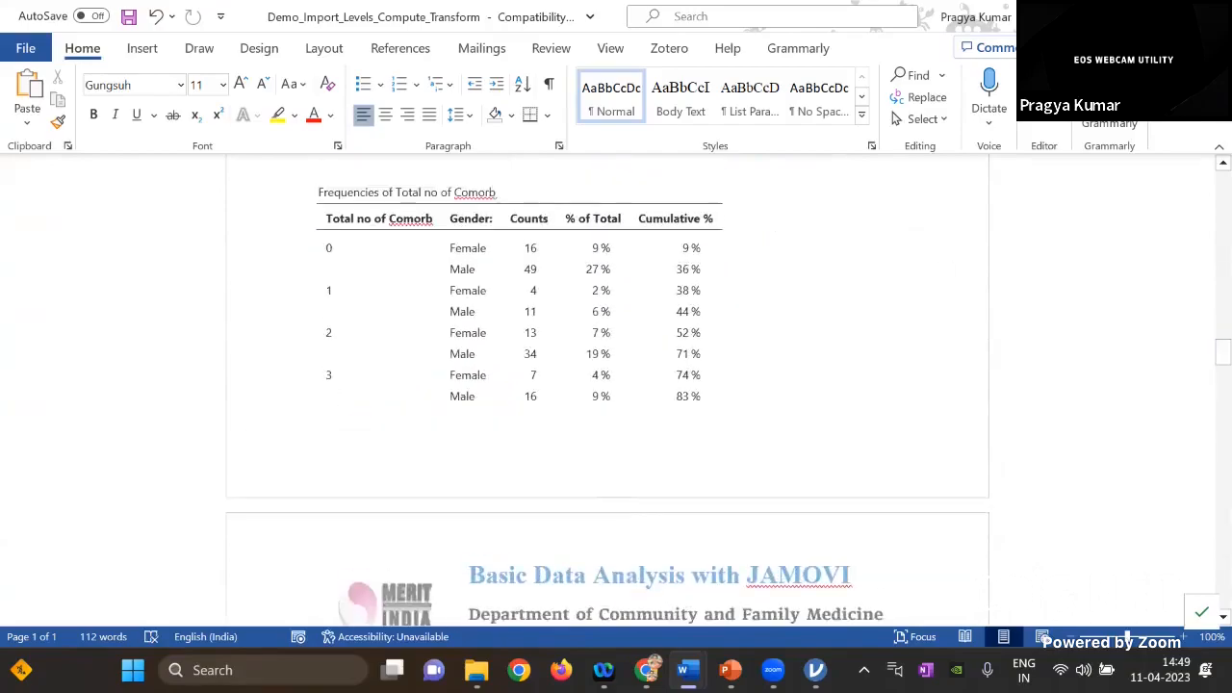
{"action": "left_click", "coordinate": [528, 252]}
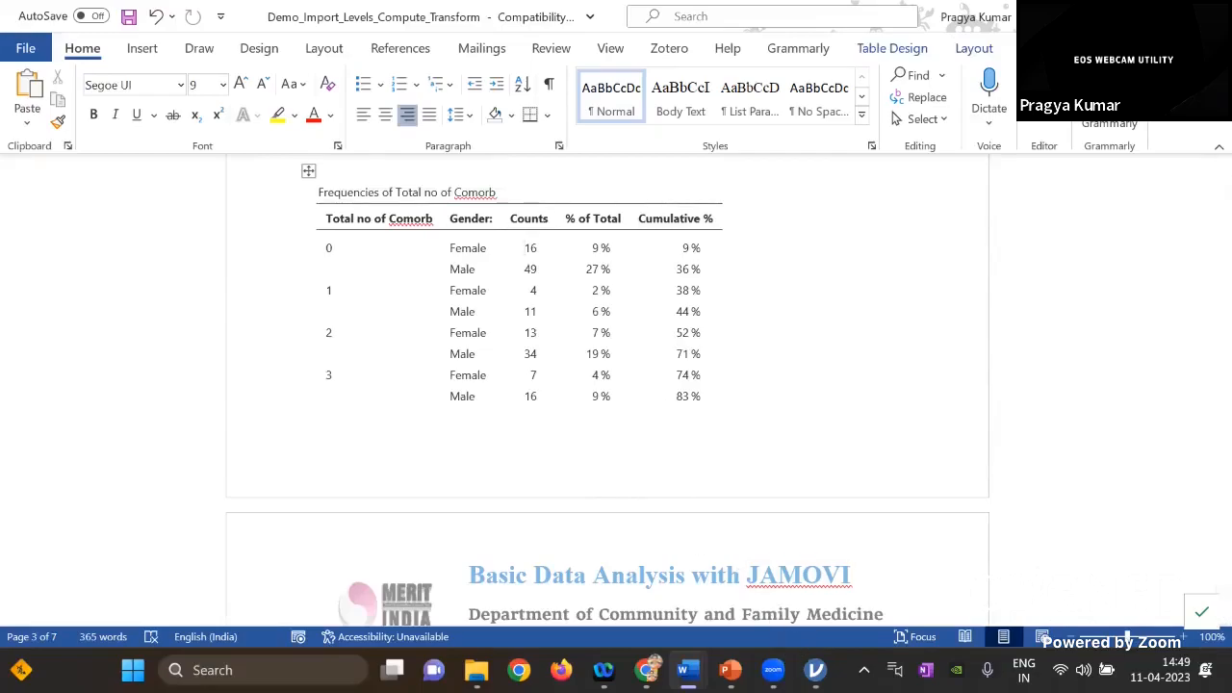
- Switch back to the Demo_Frequency and Descriptive file in jamovi and remove Gender from Split by
{"action": "mouse_move", "coordinate": [773, 670]}
{"action": "mouse_move", "coordinate": [816, 669]}
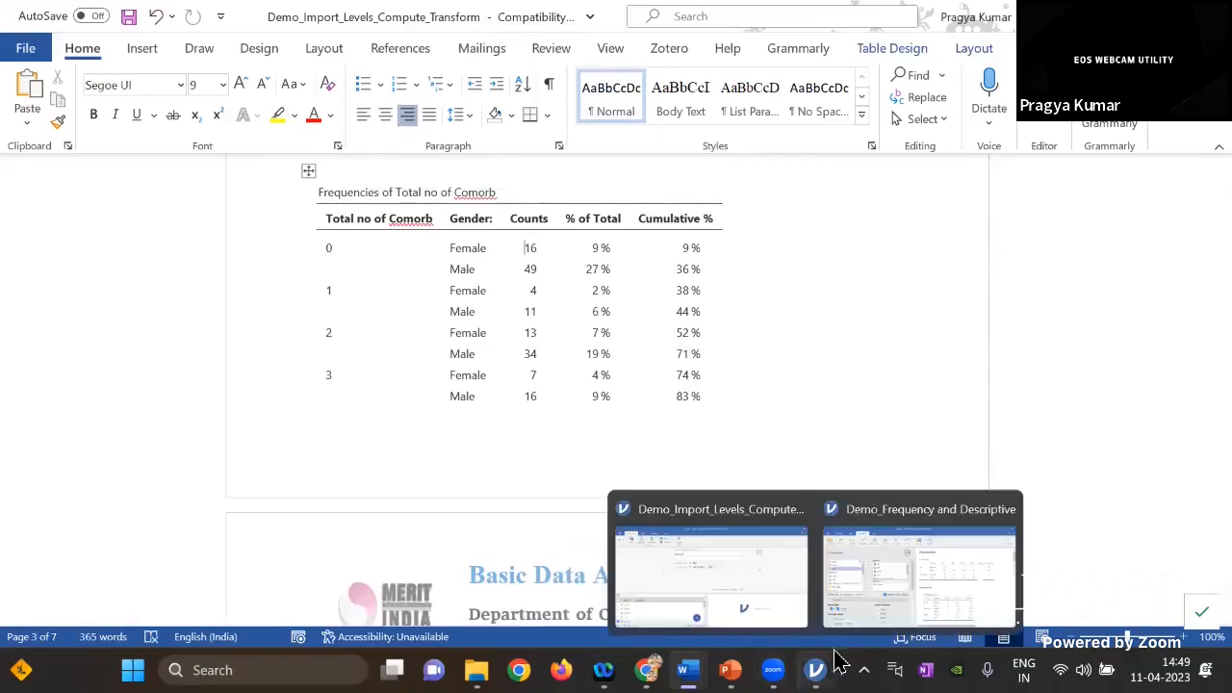
{"action": "left_click", "coordinate": [880, 587]}
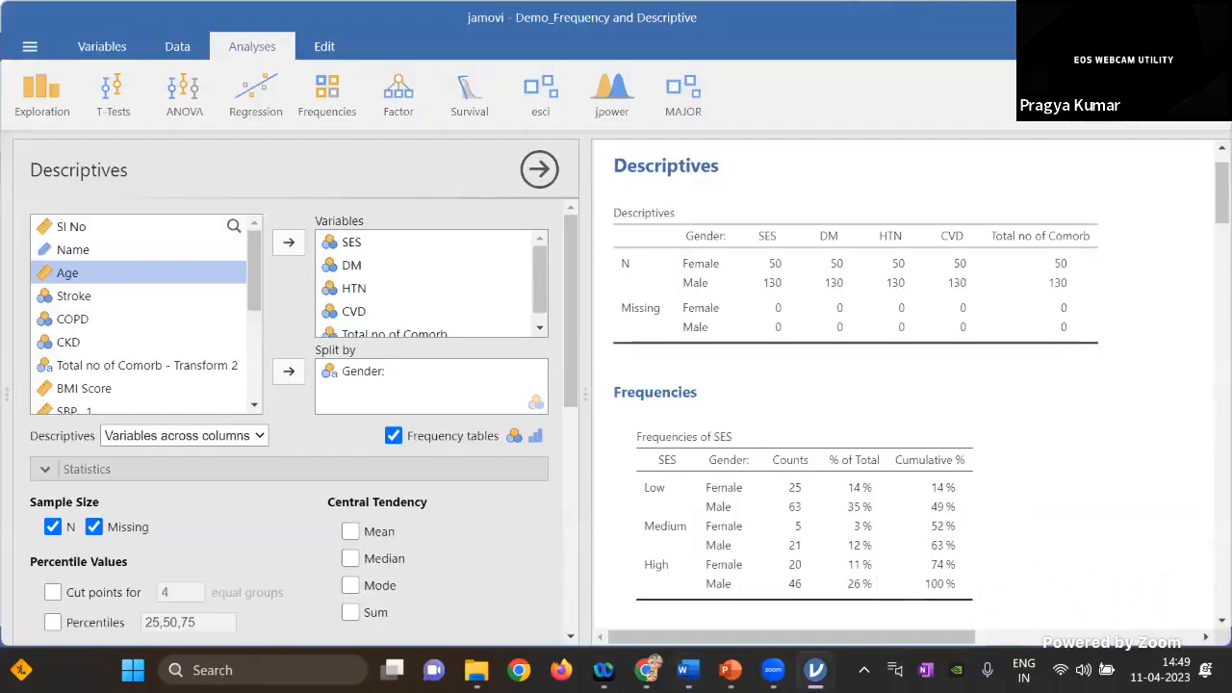
{"action": "scroll", "coordinate": [1076, 471], "scroll_direction": "up", "scroll_amount": 1}
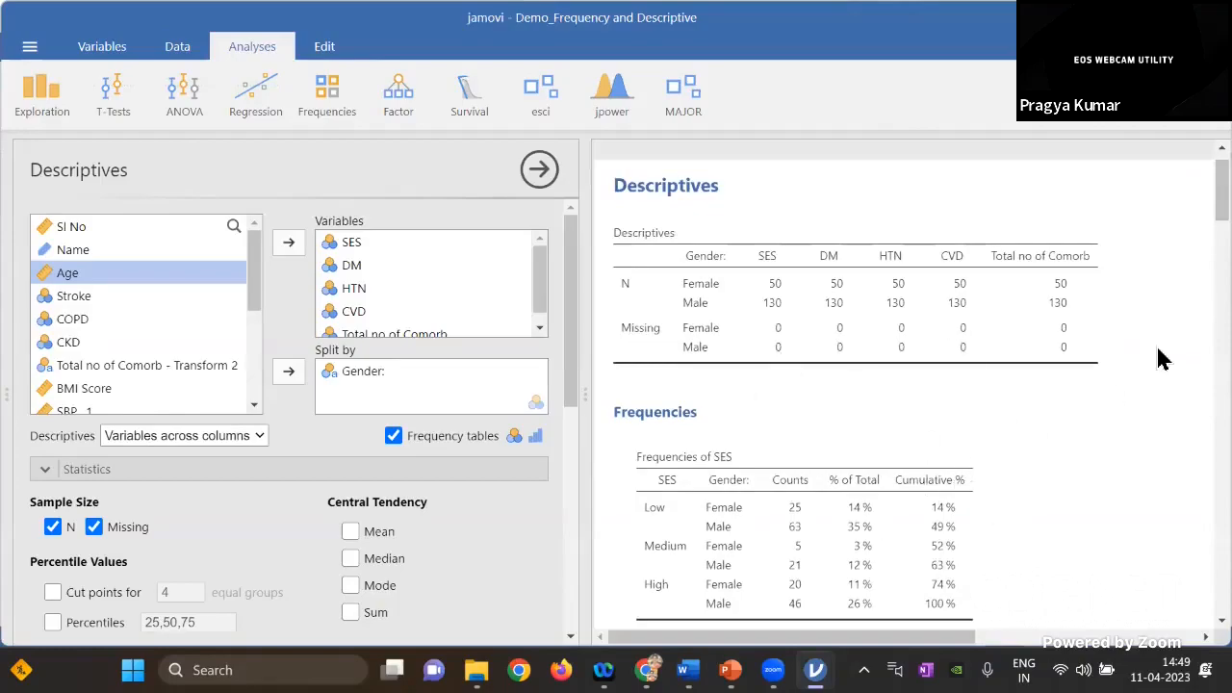
{"action": "left_click", "coordinate": [373, 383]}
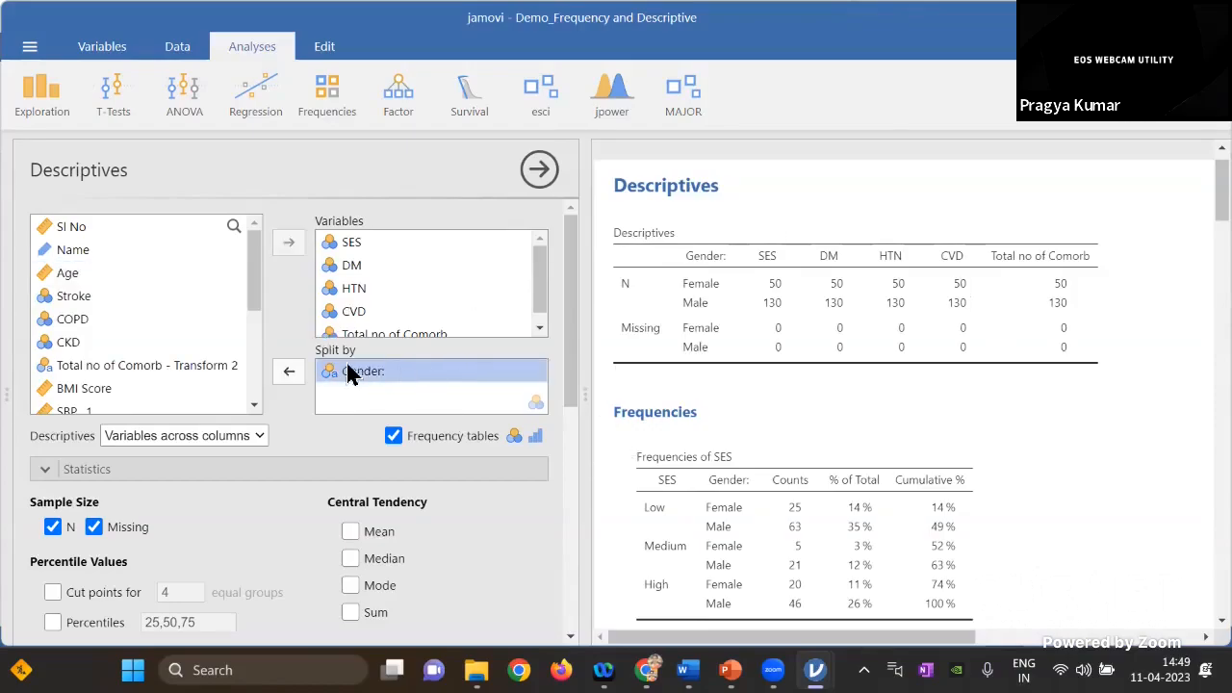
{"action": "left_click", "coordinate": [284, 372]}
{"action": "left_click", "coordinate": [356, 334]}
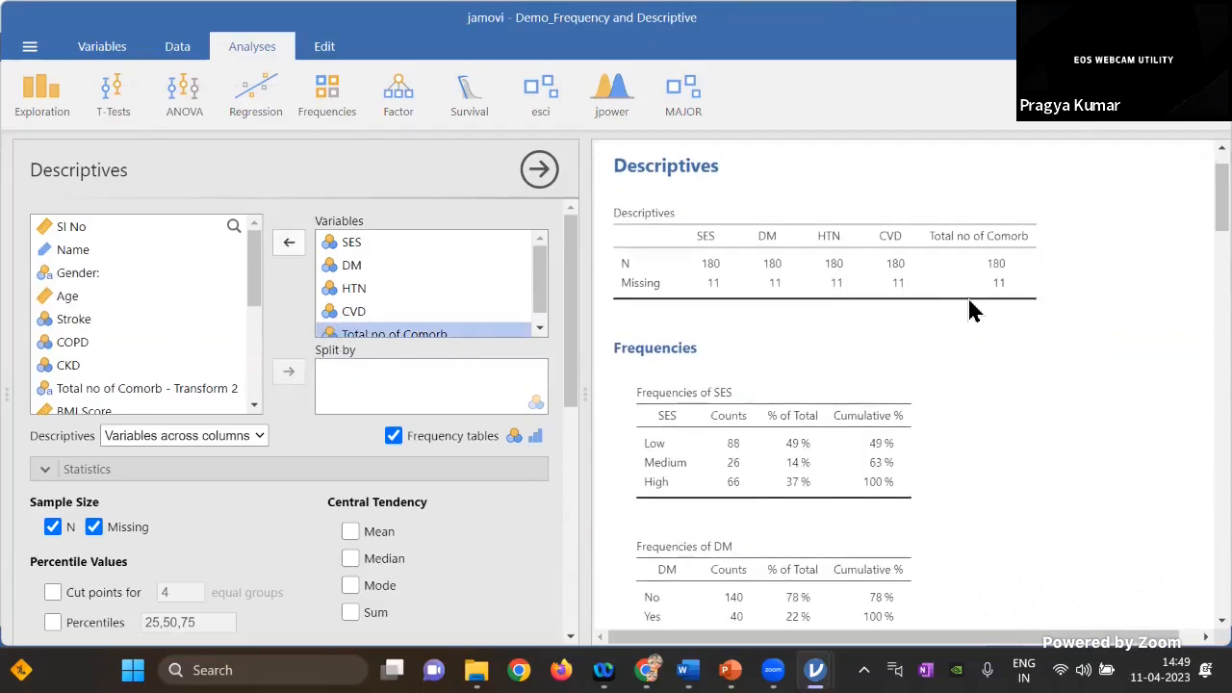
- Duplicate the Descriptives analysis and remove SES, DM, HTN, CVD and Total no of Comorb from the copy's variables
{"action": "right_click", "coordinate": [1078, 303]}
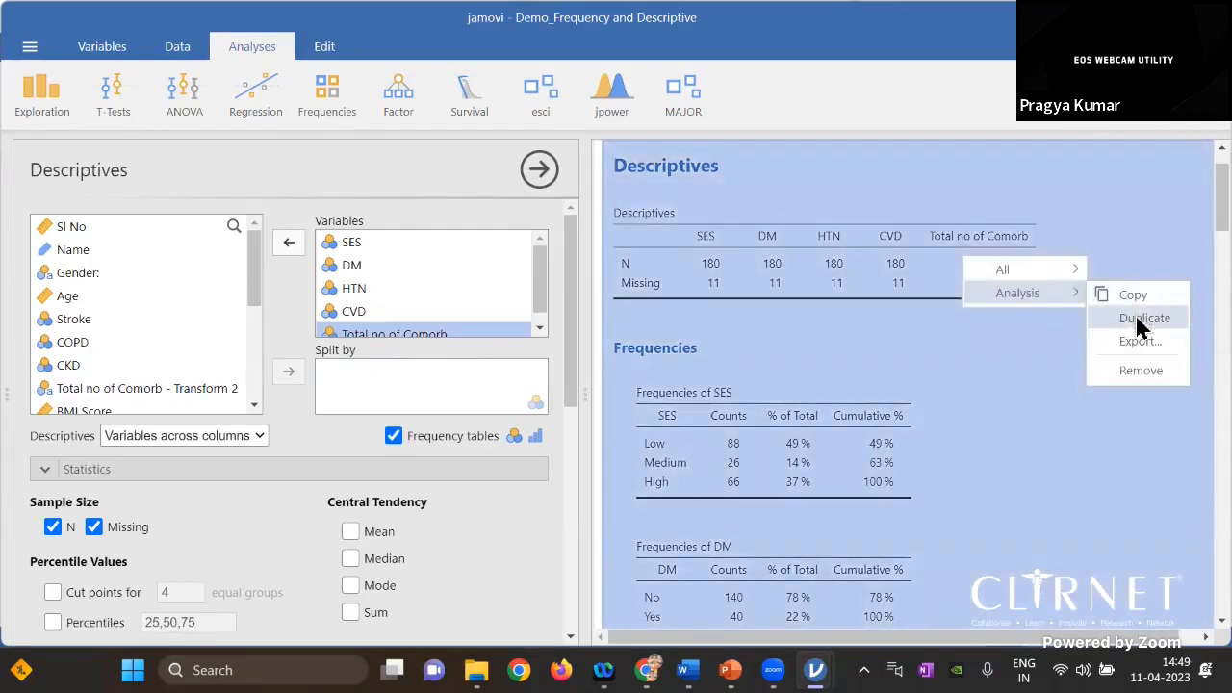
{"action": "left_click", "coordinate": [1138, 320]}
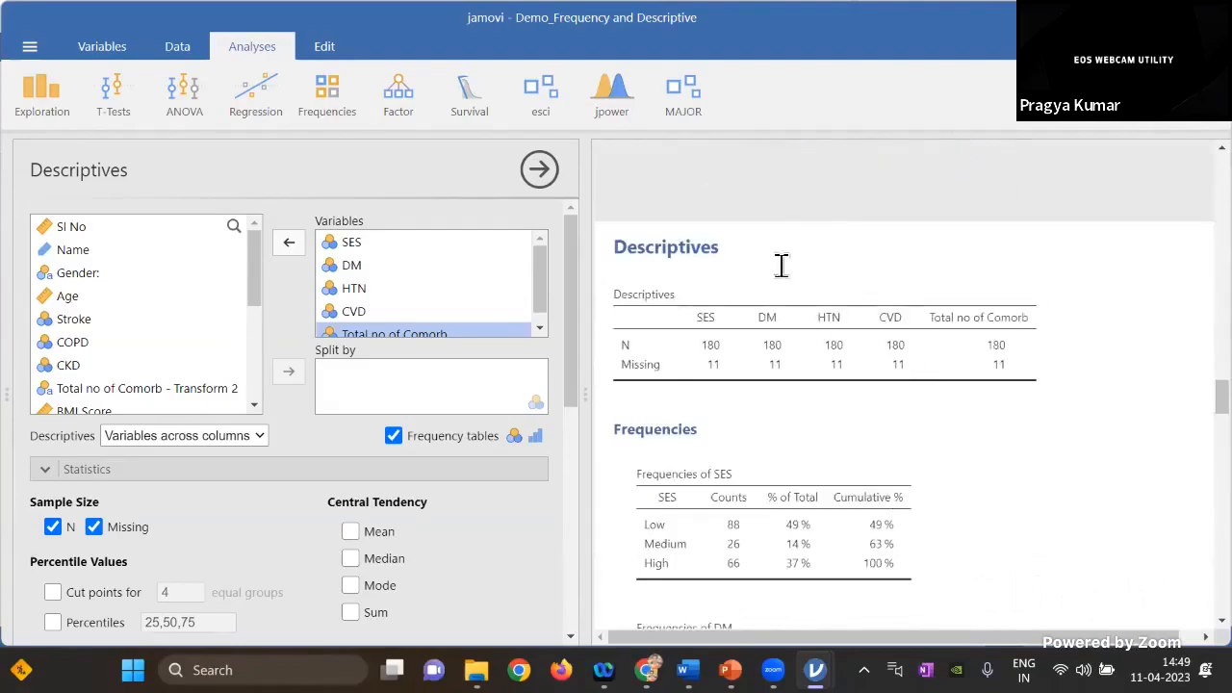
{"action": "left_click", "coordinate": [286, 246]}
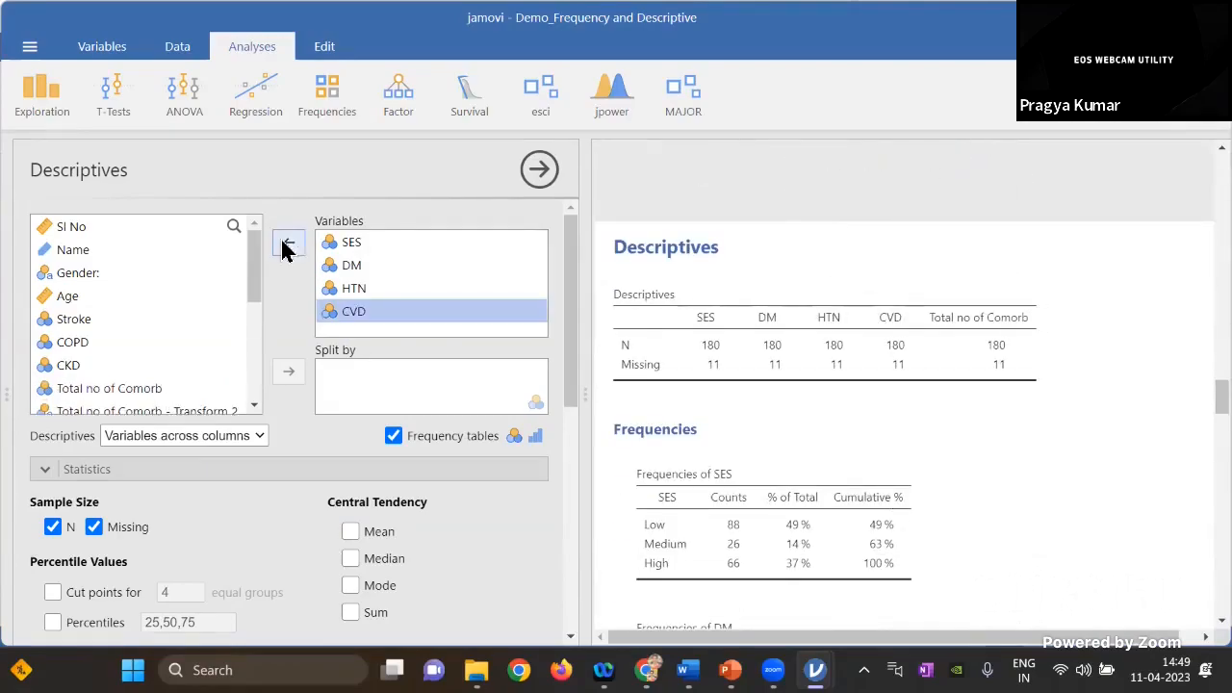
{"action": "left_click", "coordinate": [286, 246]}
{"action": "left_click", "coordinate": [286, 246]}
{"action": "left_click", "coordinate": [285, 245]}
{"action": "left_click", "coordinate": [285, 243]}
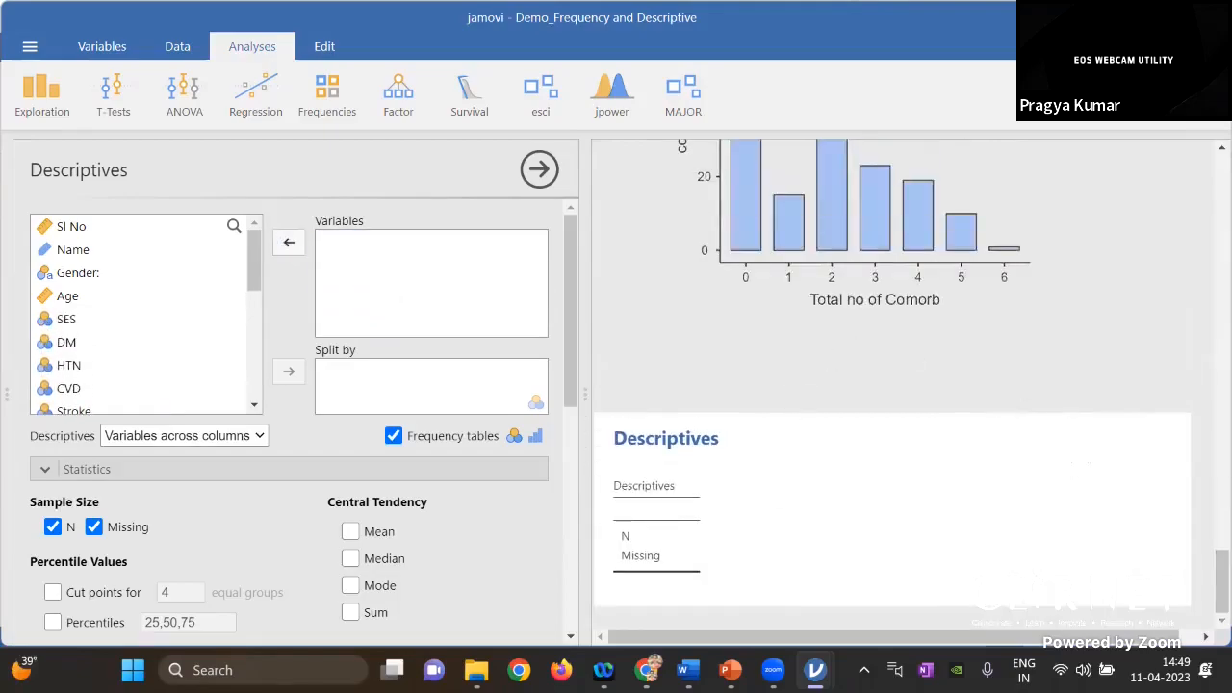
{"action": "mouse_move", "coordinate": [1221, 582]}
{"action": "left_mouse_down"}
{"action": "mouse_move", "coordinate": [1221, 206]}
{"action": "mouse_move", "coordinate": [1221, 580]}
{"action": "left_mouse_up"}
{"action": "mouse_move", "coordinate": [568, 385]}
{"action": "left_mouse_down"}
{"action": "mouse_move", "coordinate": [567, 398]}
{"action": "mouse_move", "coordinate": [567, 377]}
{"action": "left_mouse_up"}
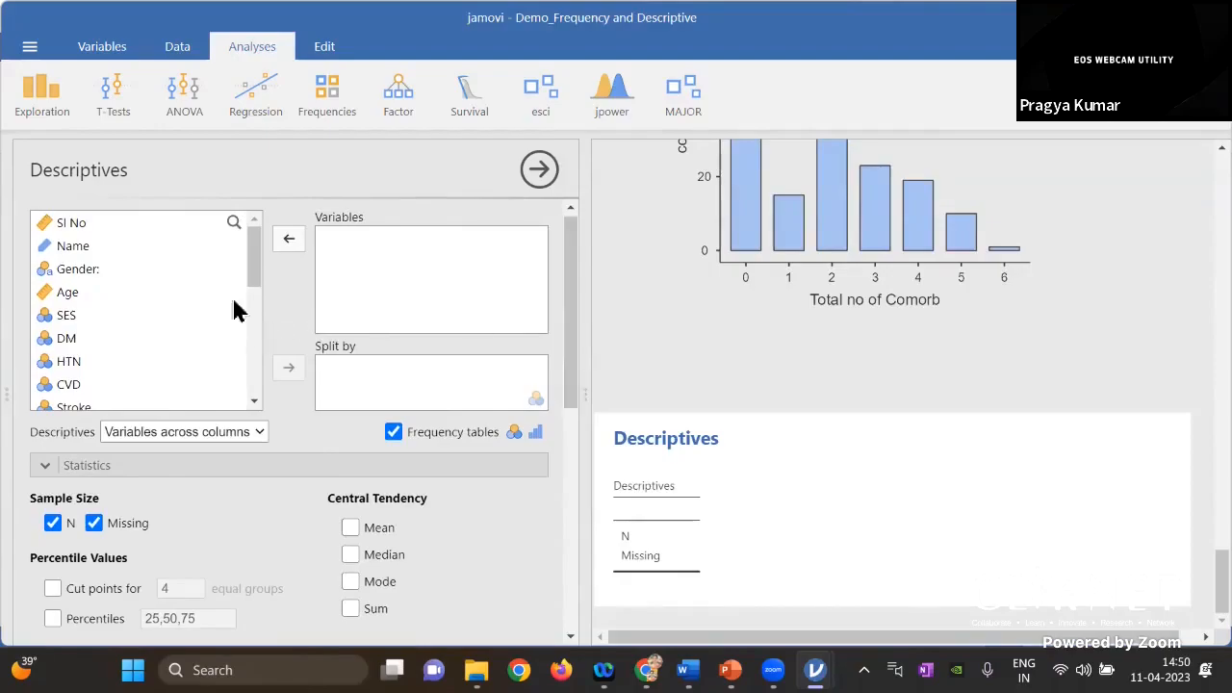
- Add Age and BMI Score as the variables of the duplicated Descriptives analysis
{"action": "left_click", "coordinate": [53, 296]}
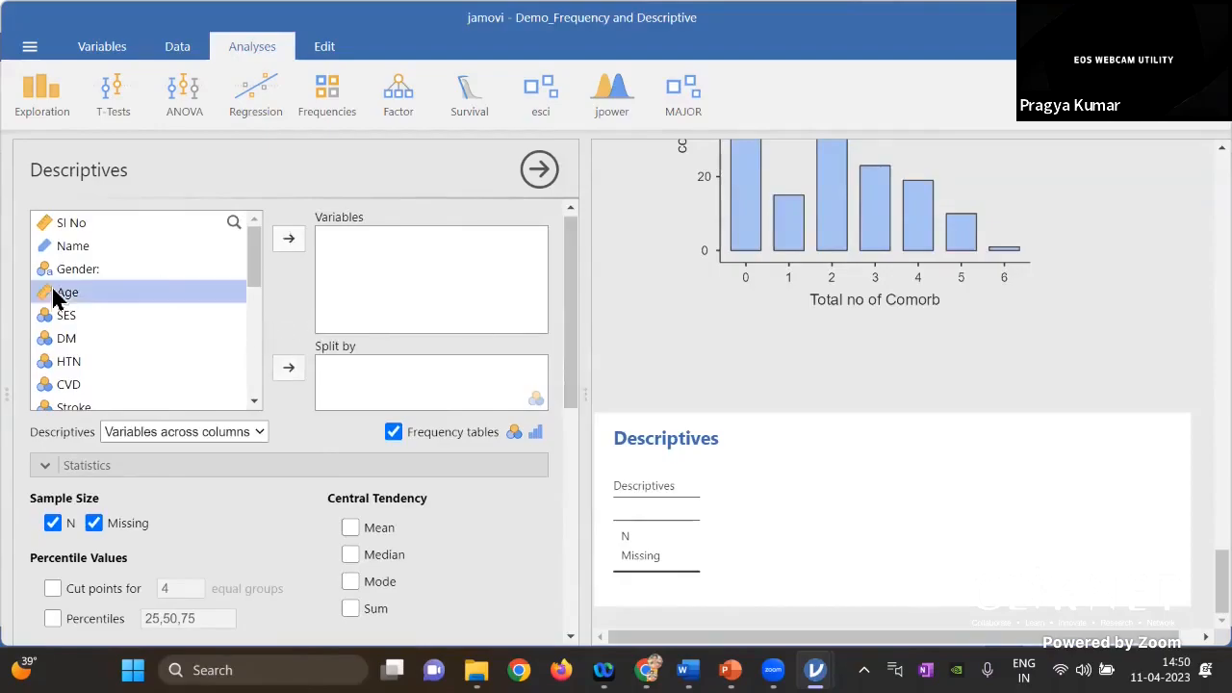
{"action": "left_click", "coordinate": [286, 247]}
{"action": "left_click_drag", "start_coordinate": [253, 264], "coordinate": [255, 327]}
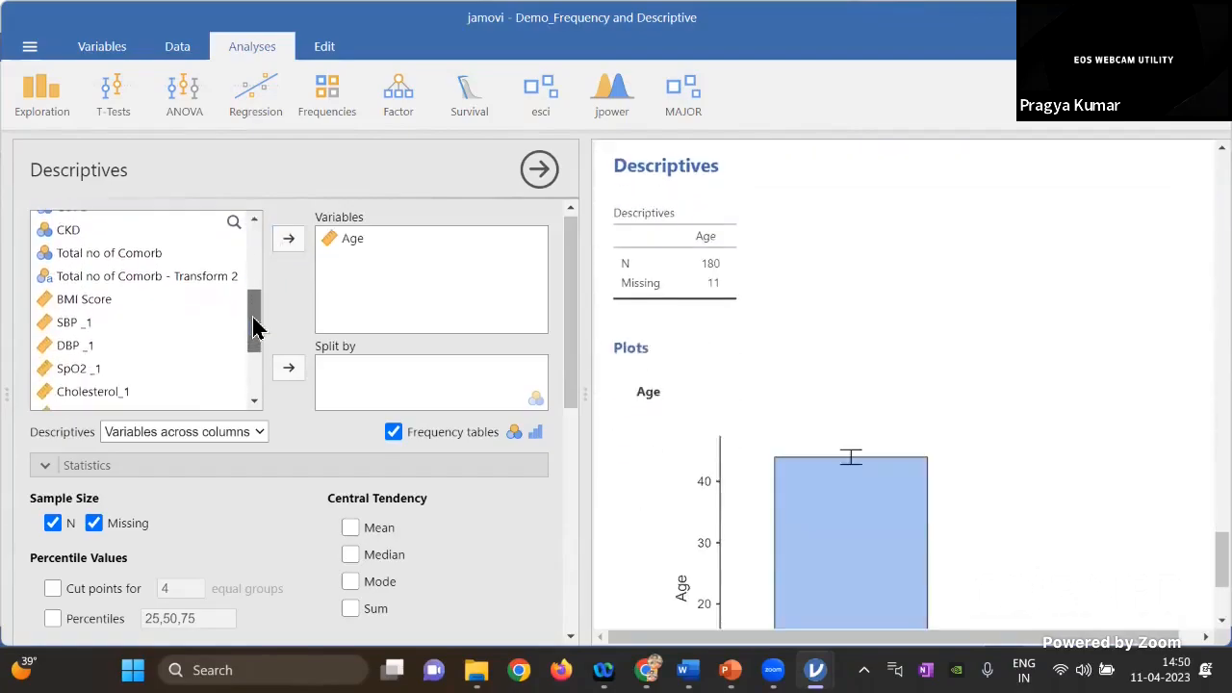
{"action": "left_click", "coordinate": [85, 300]}
{"action": "left_click", "coordinate": [292, 241]}
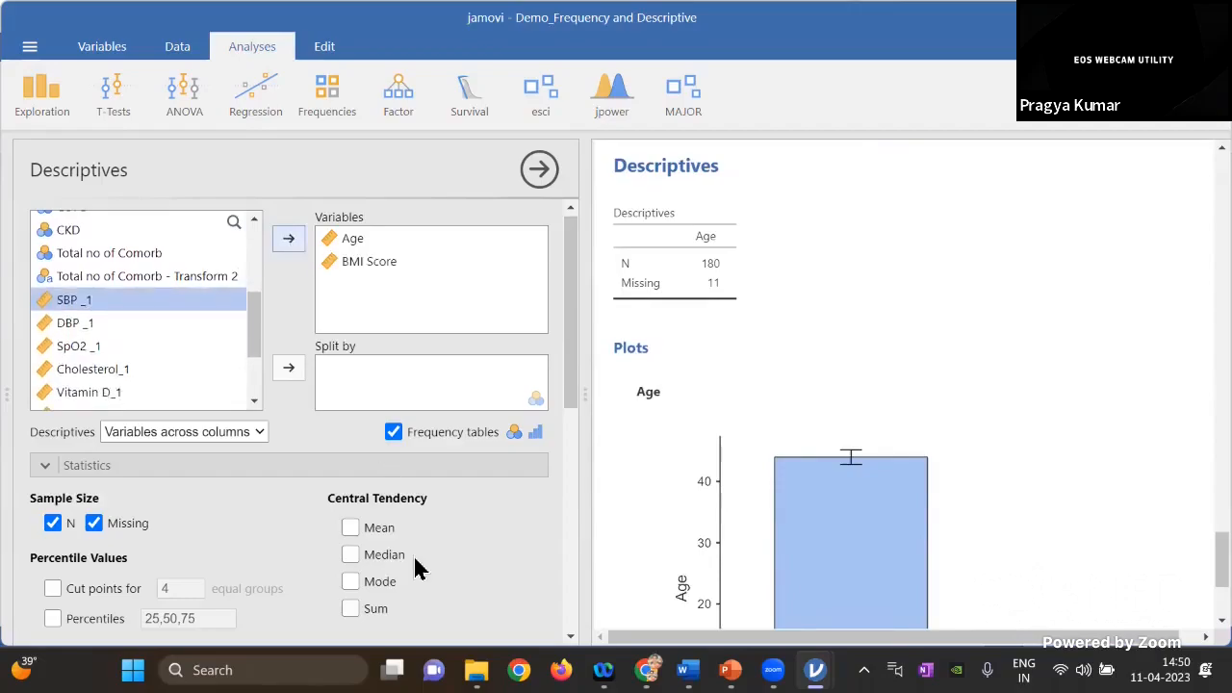
- Turn off the bar plot and frequency tables for the duplicated Descriptives analysis
{"action": "left_click_drag", "start_coordinate": [568, 391], "coordinate": [561, 555]}
{"action": "left_click", "coordinate": [409, 526]}
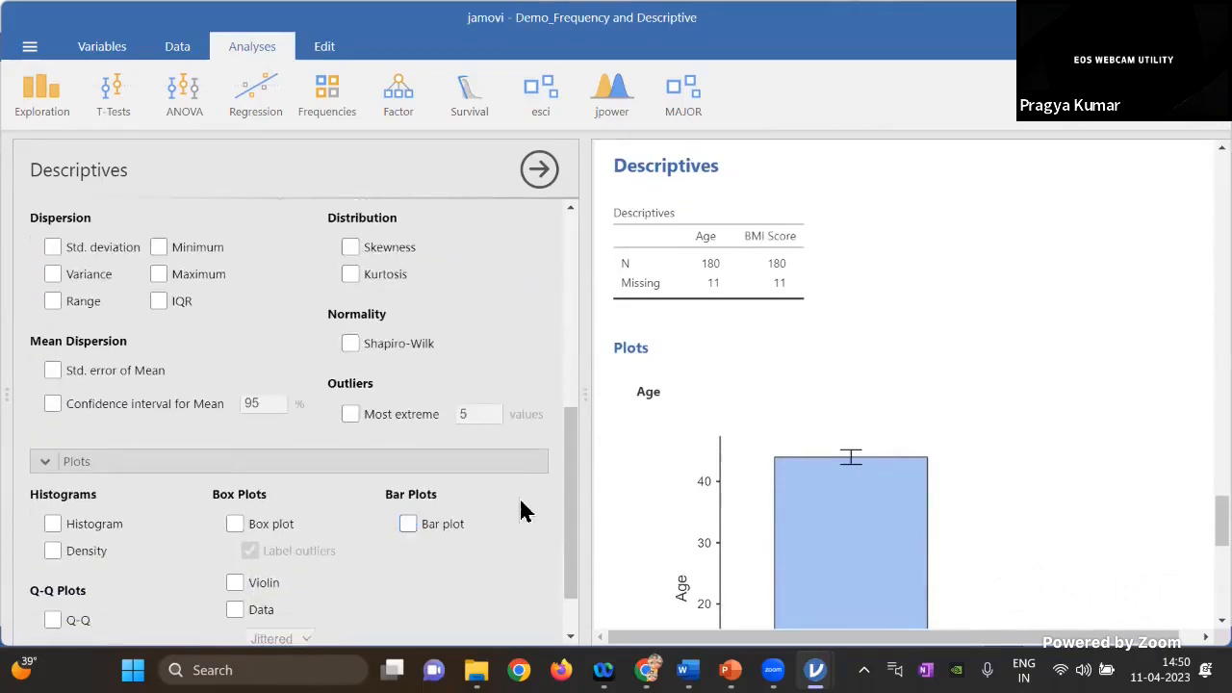
{"action": "left_click_drag", "start_coordinate": [564, 494], "coordinate": [565, 358]}
{"action": "left_click", "coordinate": [392, 326]}
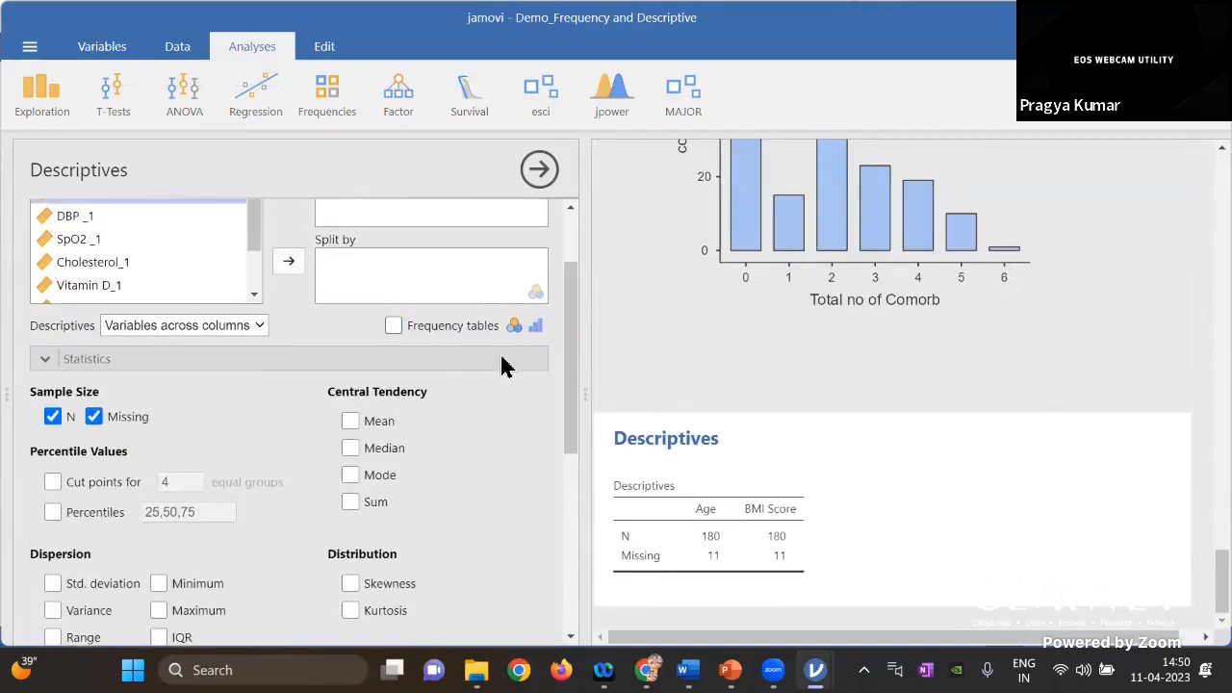
- Add SBP _1 and DBP _1 to the variables of the Descriptives analysis
{"action": "scroll", "coordinate": [568, 359], "scroll_direction": "up", "scroll_amount": 3}
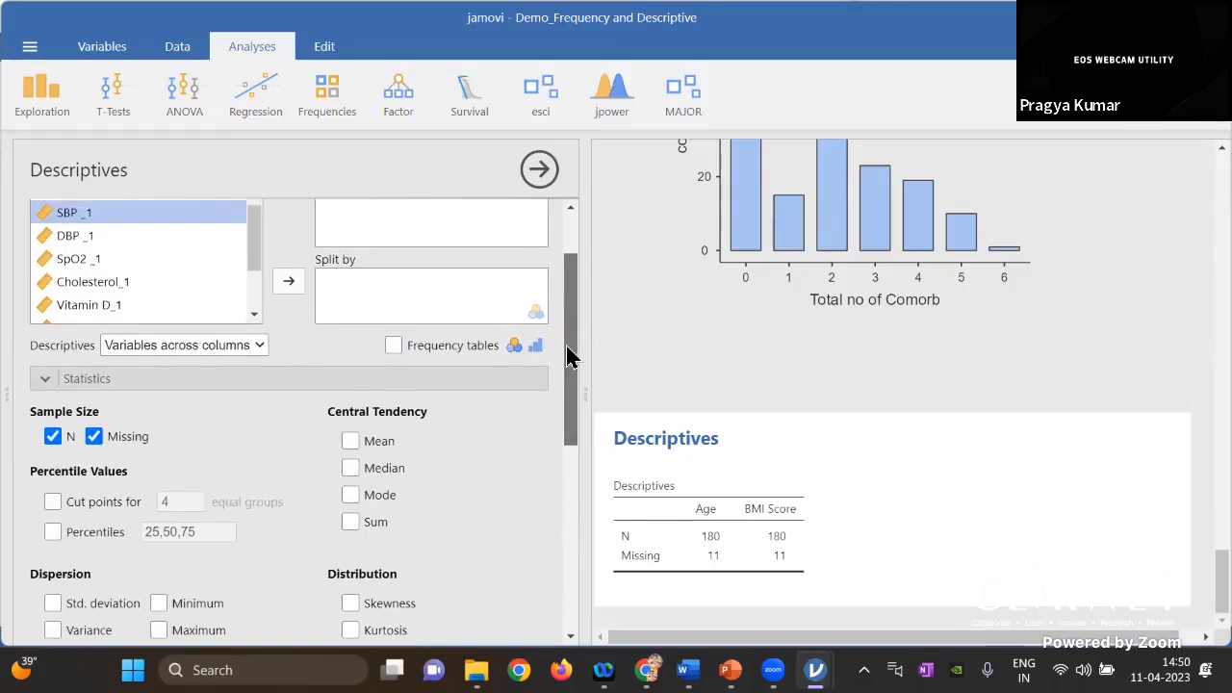
{"action": "left_click", "coordinate": [133, 304]}
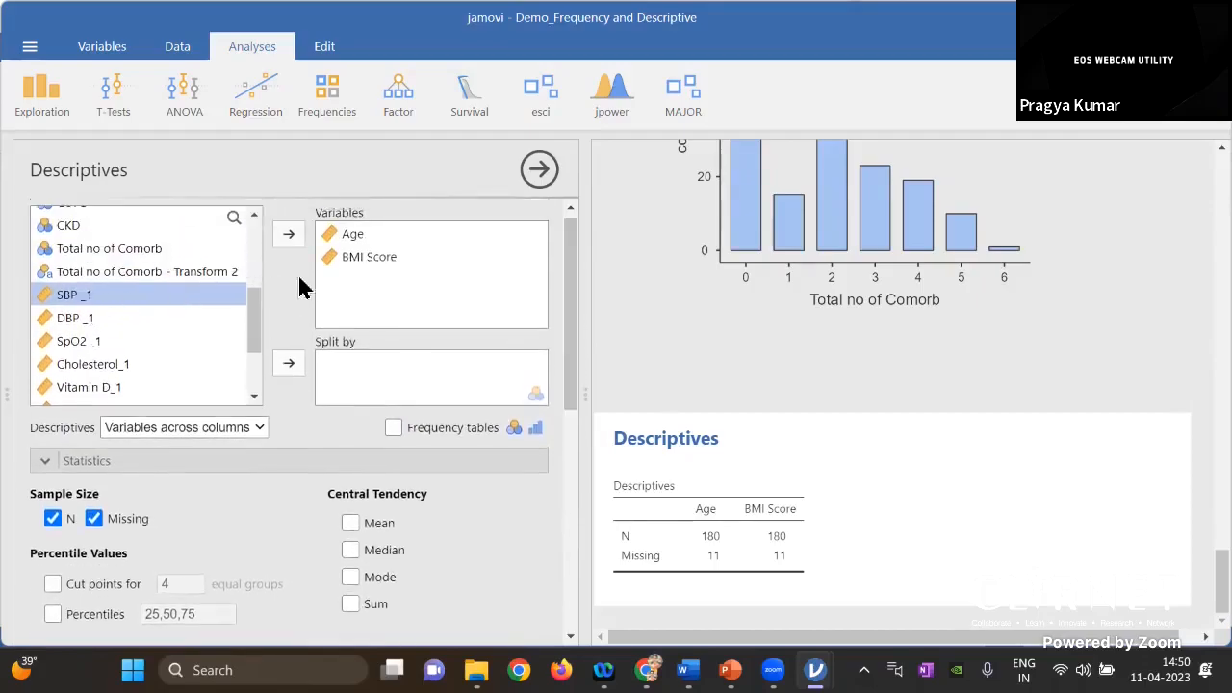
{"action": "left_click", "coordinate": [281, 247]}
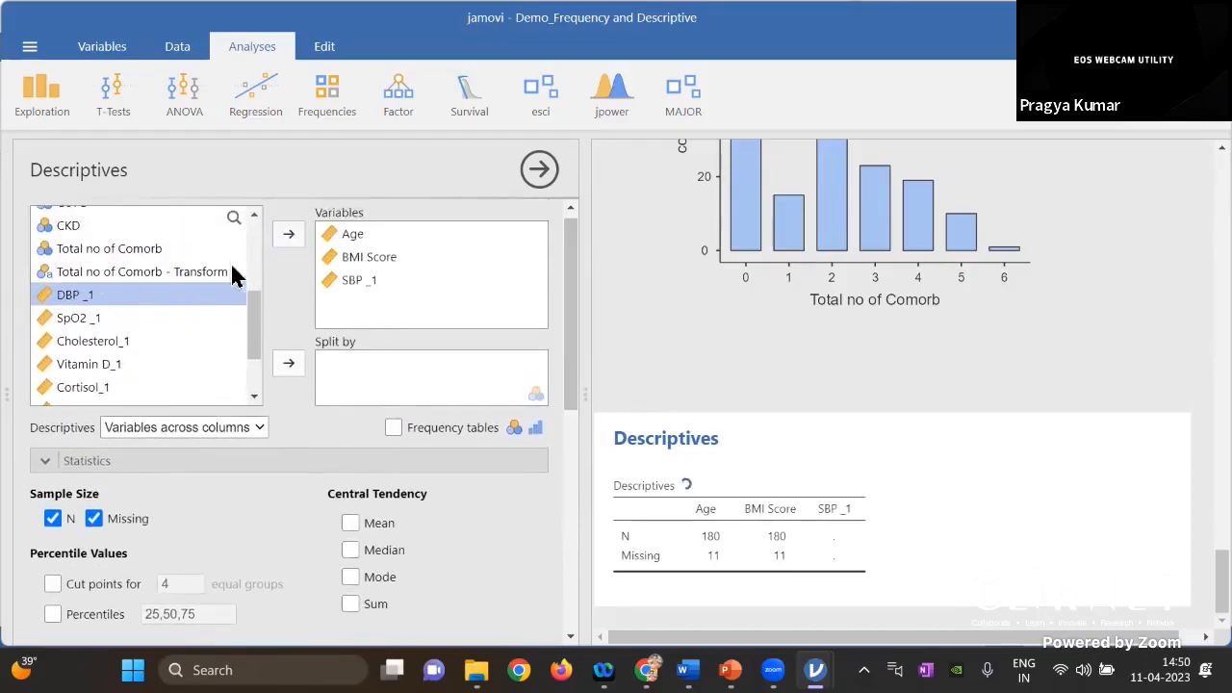
{"action": "left_click", "coordinate": [289, 237]}
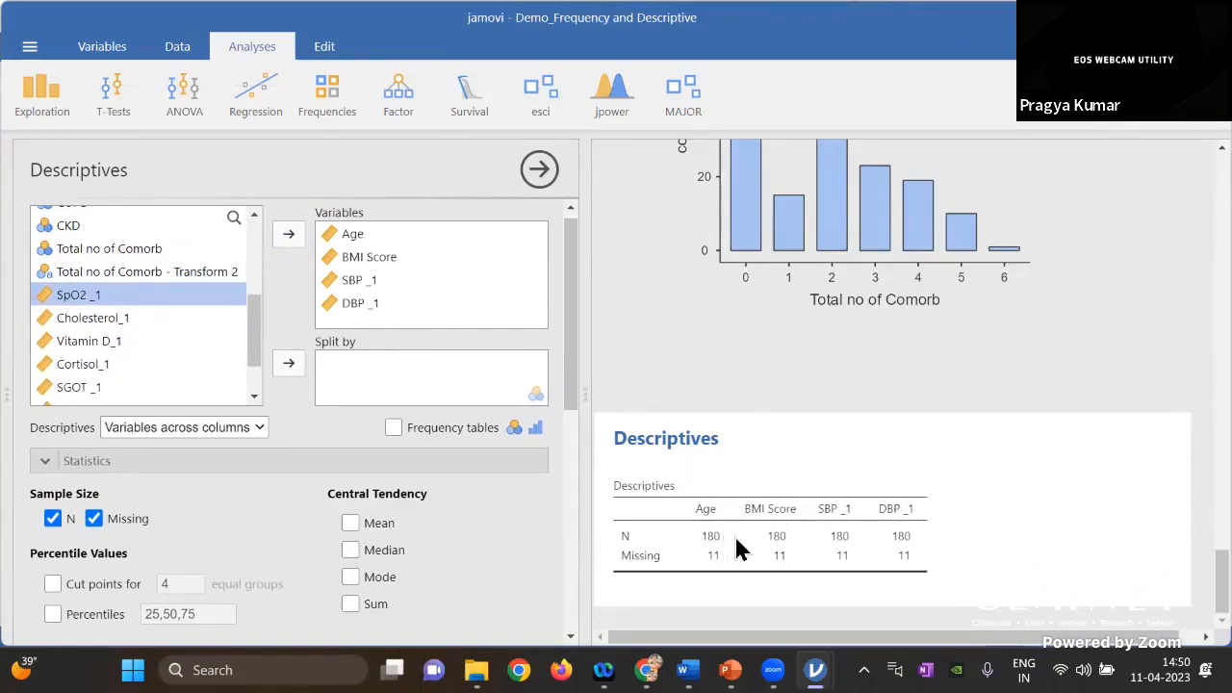
- Enable the histogram, density and Q-Q plots for the continuous variables
{"action": "left_click_drag", "start_coordinate": [572, 389], "coordinate": [572, 575]}
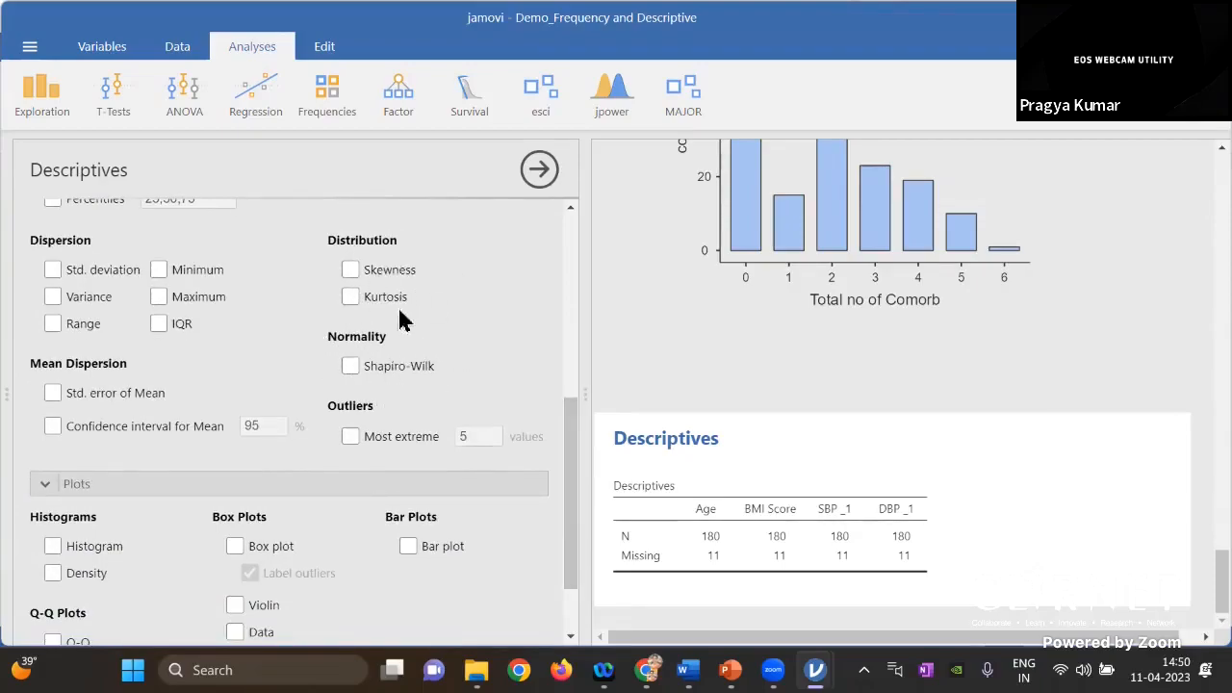
{"action": "mouse_move", "coordinate": [571, 481]}
{"action": "left_mouse_down"}
{"action": "mouse_move", "coordinate": [573, 511]}
{"action": "mouse_move", "coordinate": [571, 494]}
{"action": "left_mouse_up"}
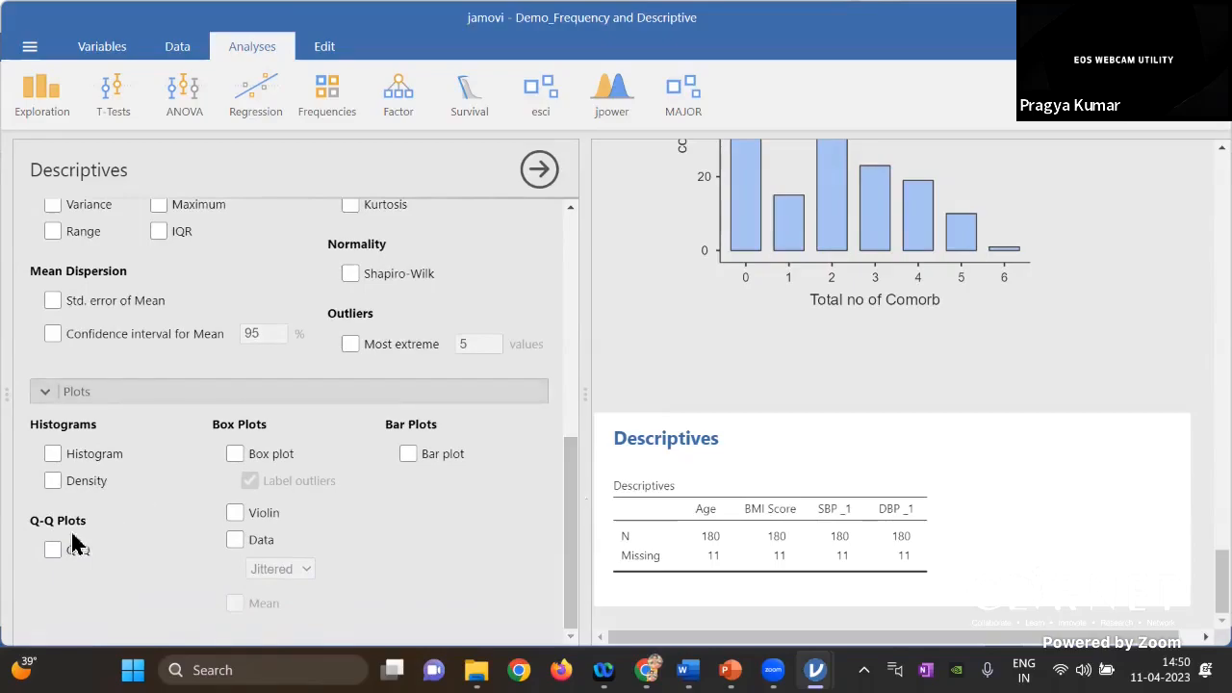
{"action": "left_click", "coordinate": [53, 549]}
{"action": "left_click", "coordinate": [53, 453]}
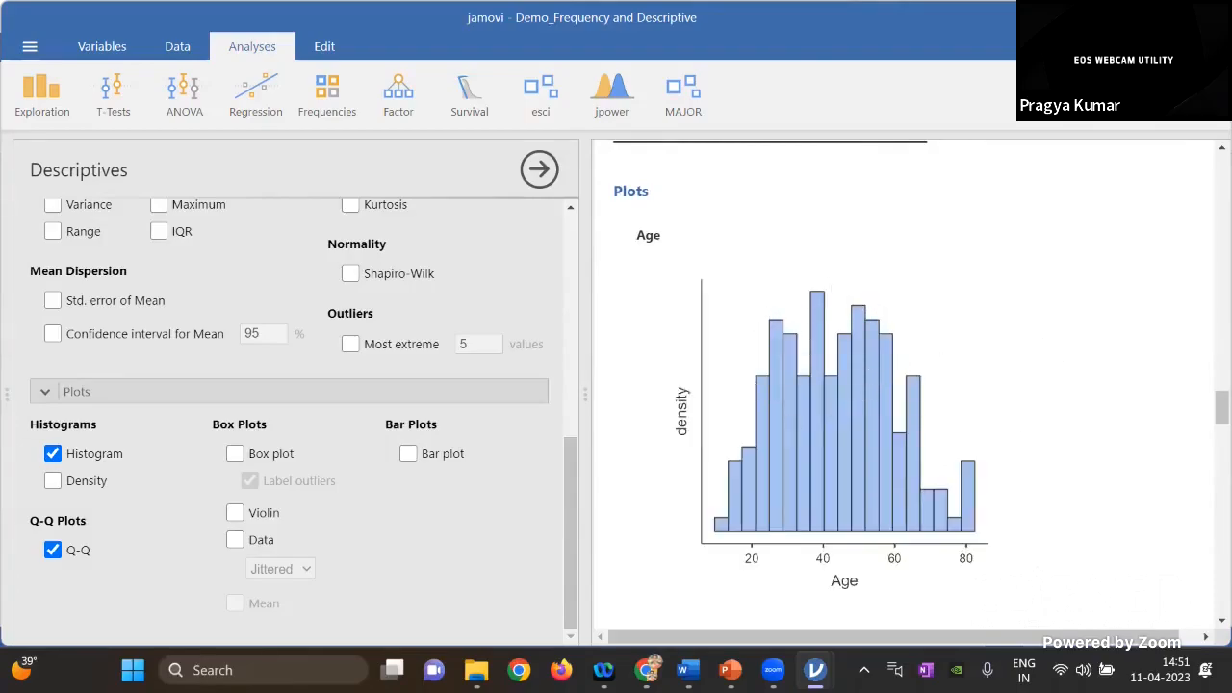
- Examine the histograms and Q-Q plots from Age and BMI Score through SBP _1 for normality
{"action": "scroll", "coordinate": [1100, 398], "scroll_direction": "down", "scroll_amount": 3}
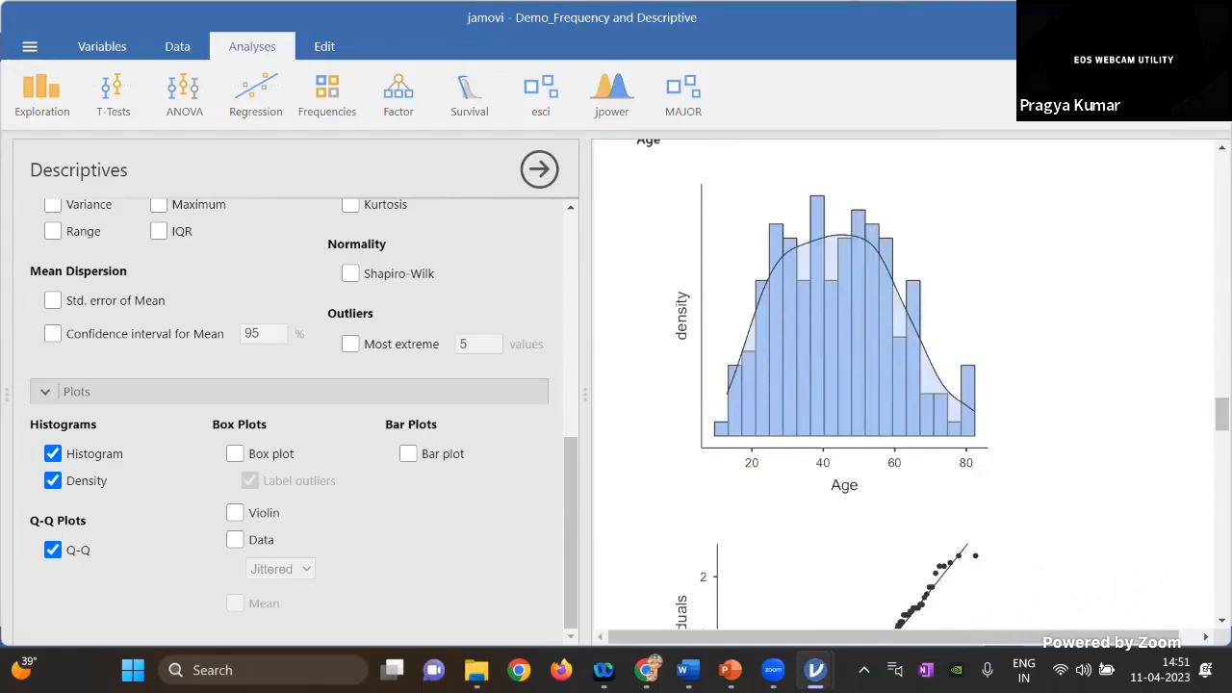
{"action": "scroll", "coordinate": [951, 454], "scroll_direction": "down", "scroll_amount": 8}
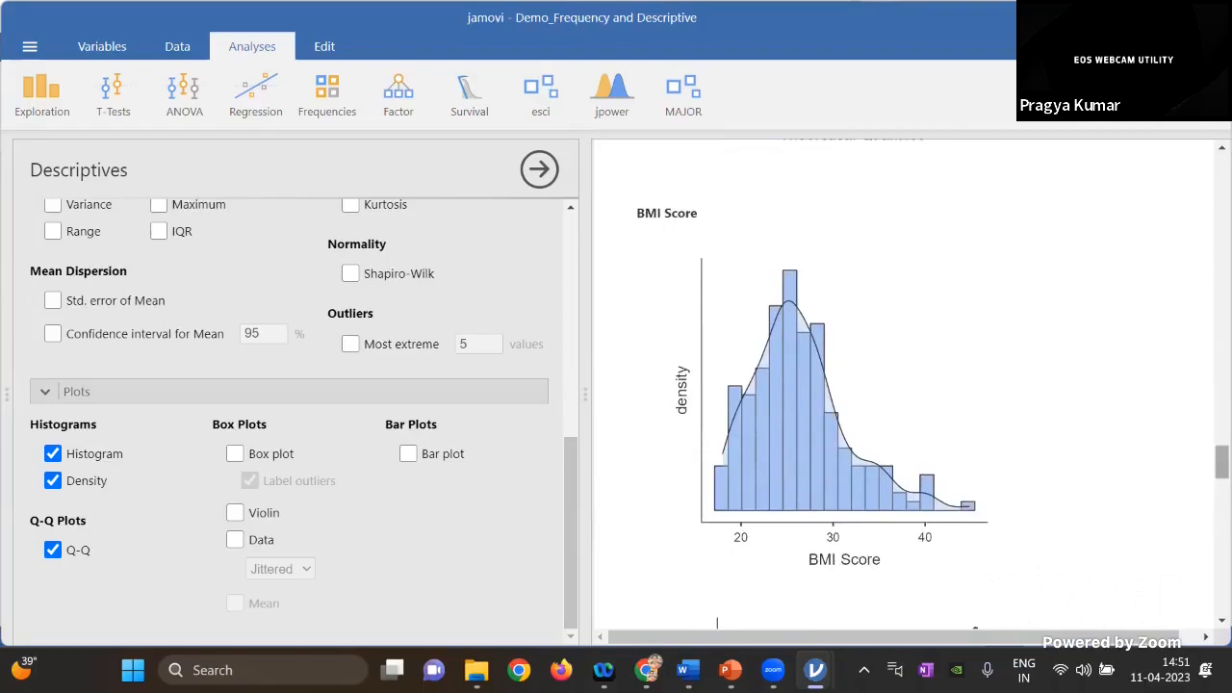
{"action": "scroll", "coordinate": [1023, 382], "scroll_direction": "down", "scroll_amount": 5}
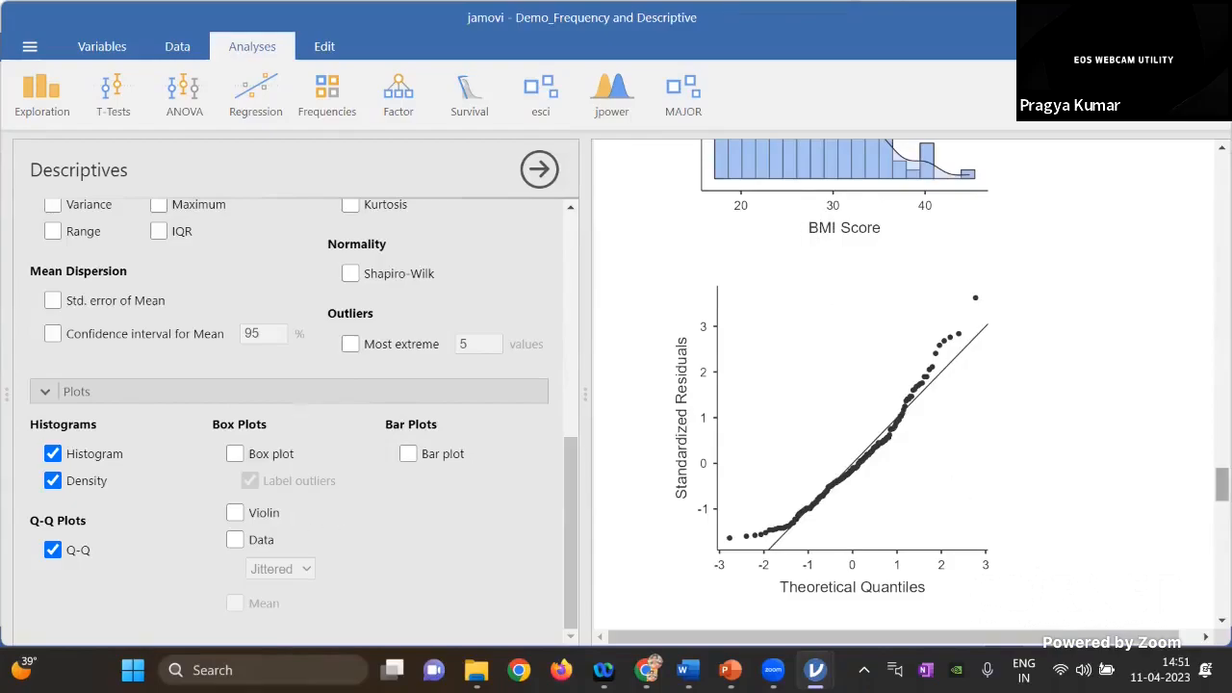
{"action": "scroll", "coordinate": [904, 384], "scroll_direction": "down", "scroll_amount": 10}
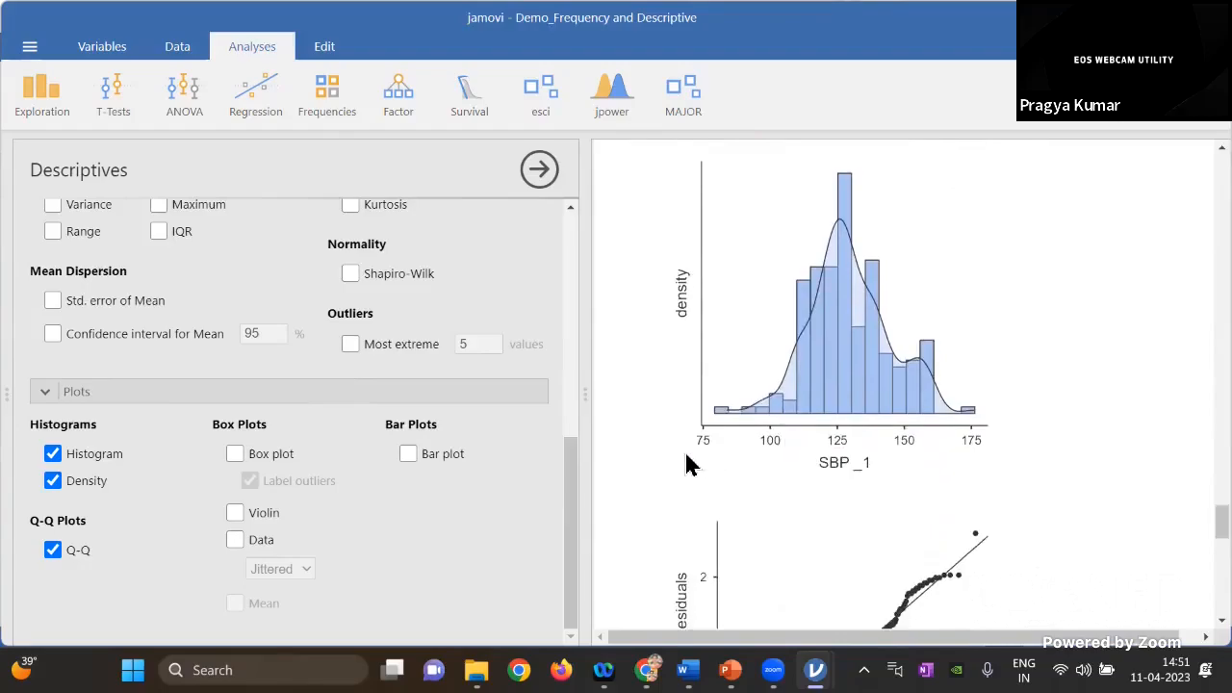
{"action": "left_click_drag", "start_coordinate": [567, 495], "coordinate": [568, 272]}
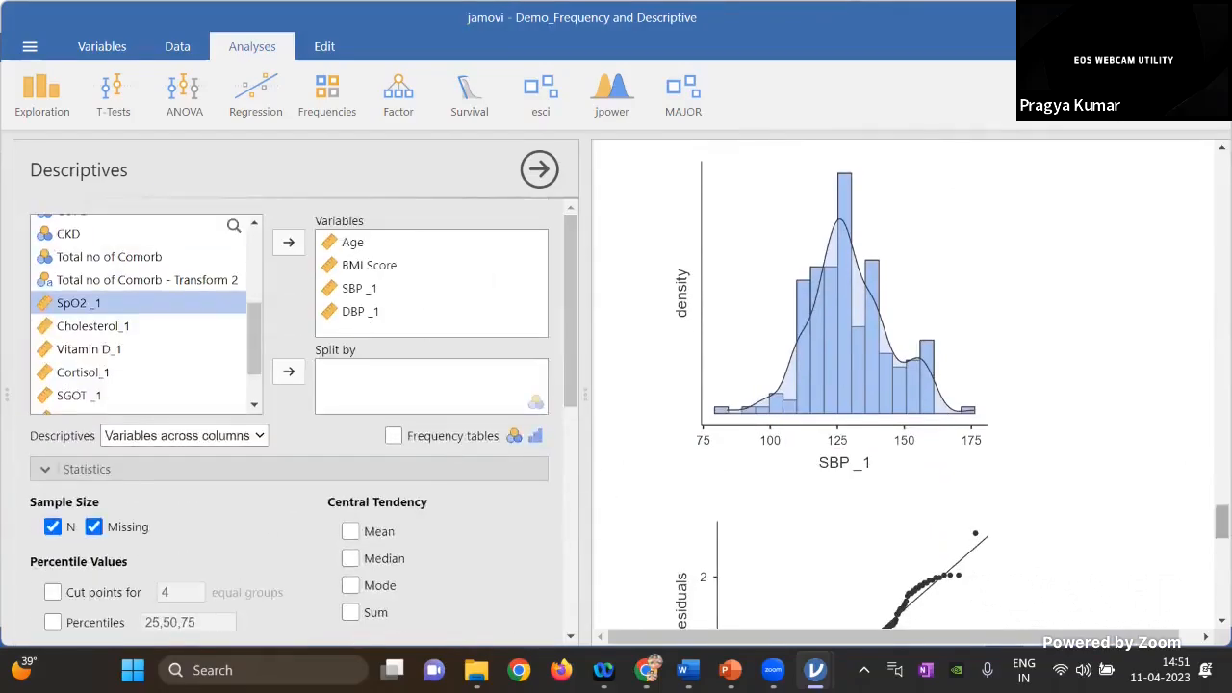
{"action": "scroll", "coordinate": [806, 451], "scroll_direction": "down", "scroll_amount": 3}
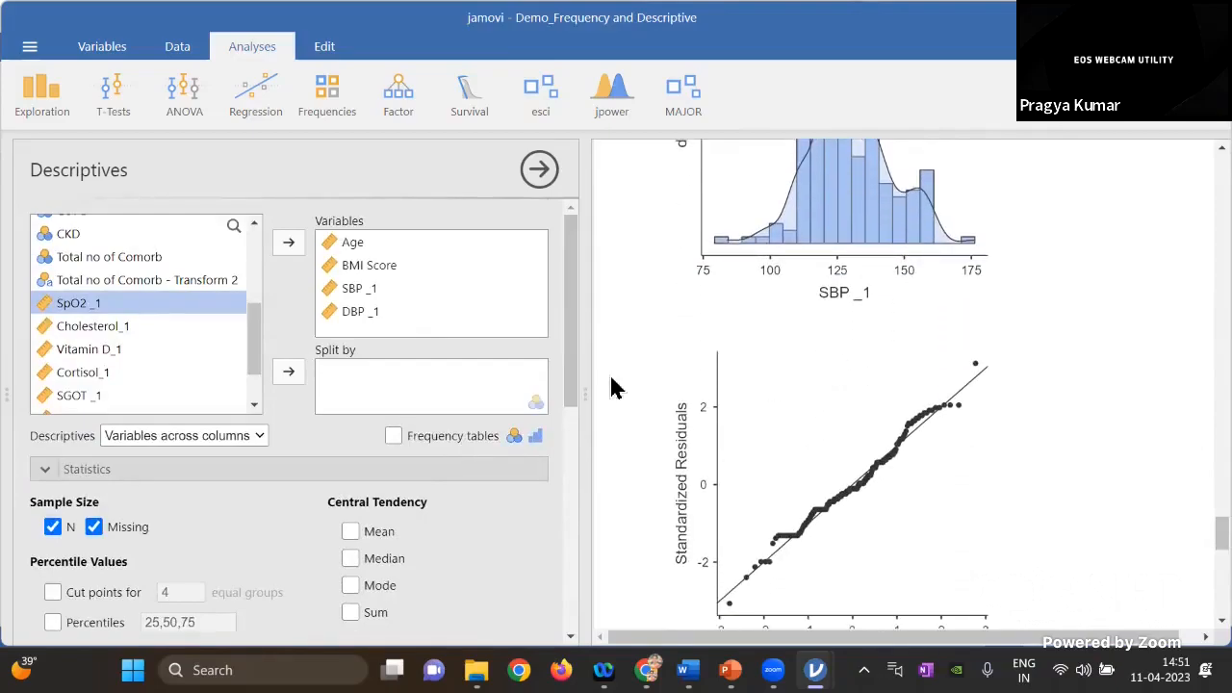
- Switch to the Demo_Frequency and Descriptive document in Word and review its Normality Testing of Continuous Variables section and the Q-Q plot interpretation
{"action": "mouse_move", "coordinate": [687, 668]}
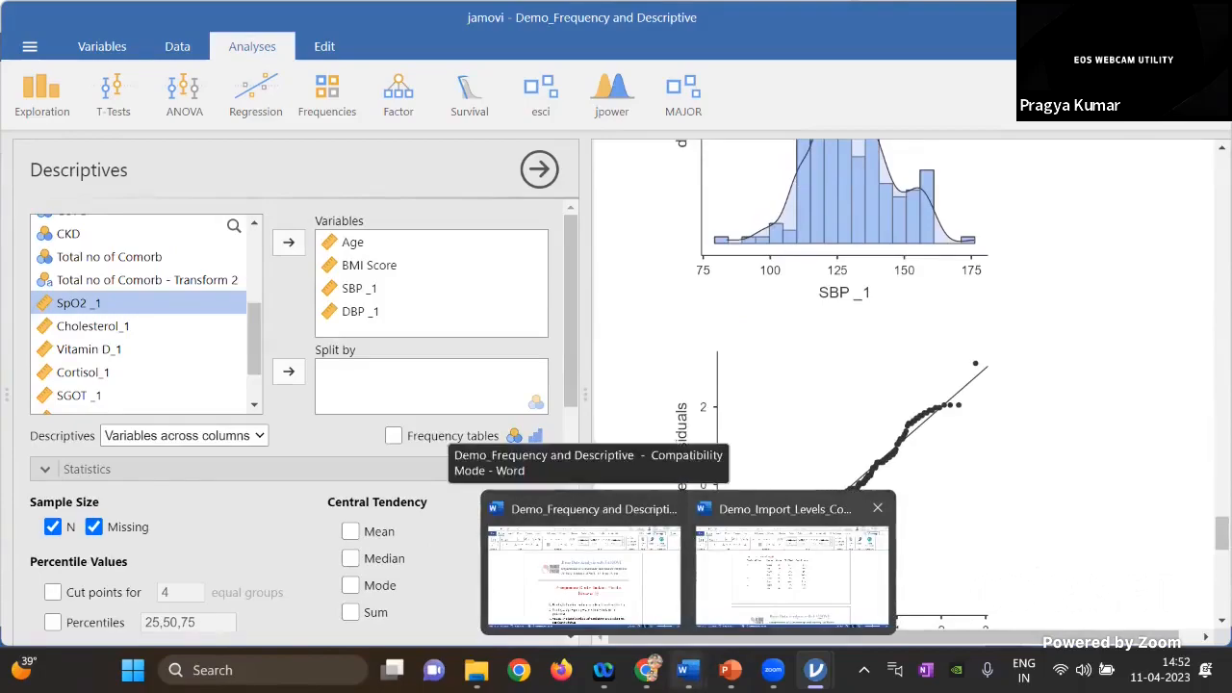
{"action": "left_click", "coordinate": [648, 604]}
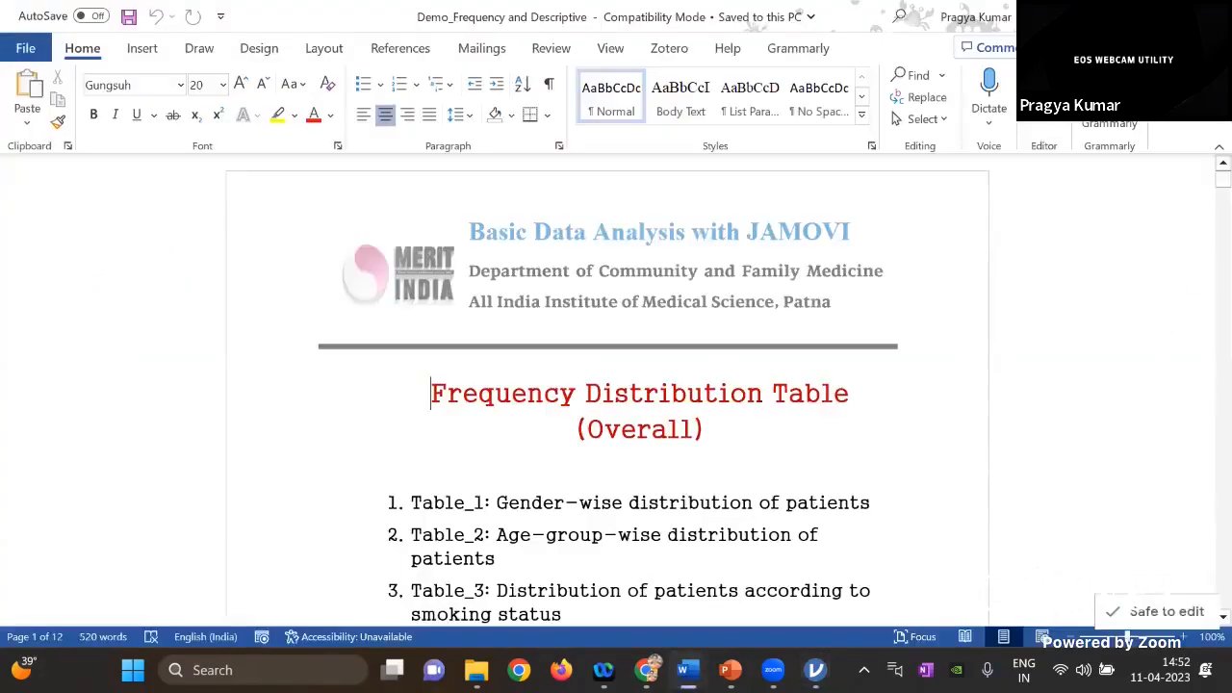
{"action": "left_click_drag", "start_coordinate": [1223, 179], "coordinate": [1223, 184]}
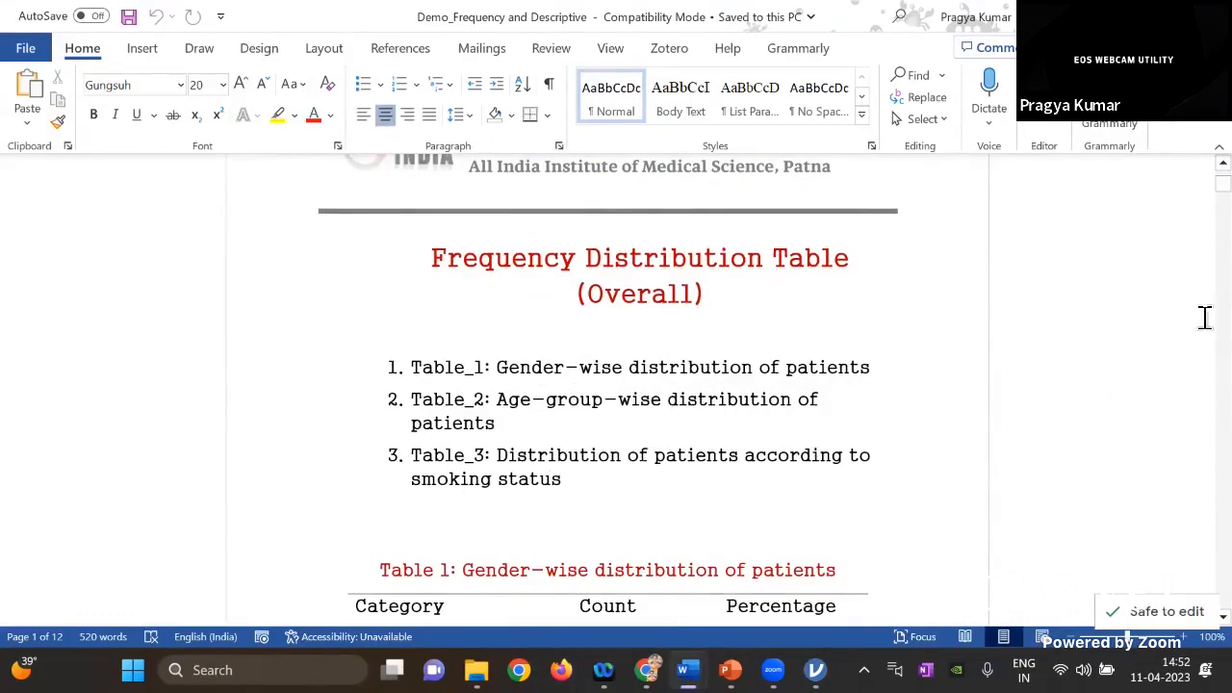
{"action": "left_click_drag", "start_coordinate": [1223, 183], "coordinate": [1223, 253]}
{"action": "scroll", "coordinate": [606, 385], "scroll_direction": "down", "scroll_amount": 10}
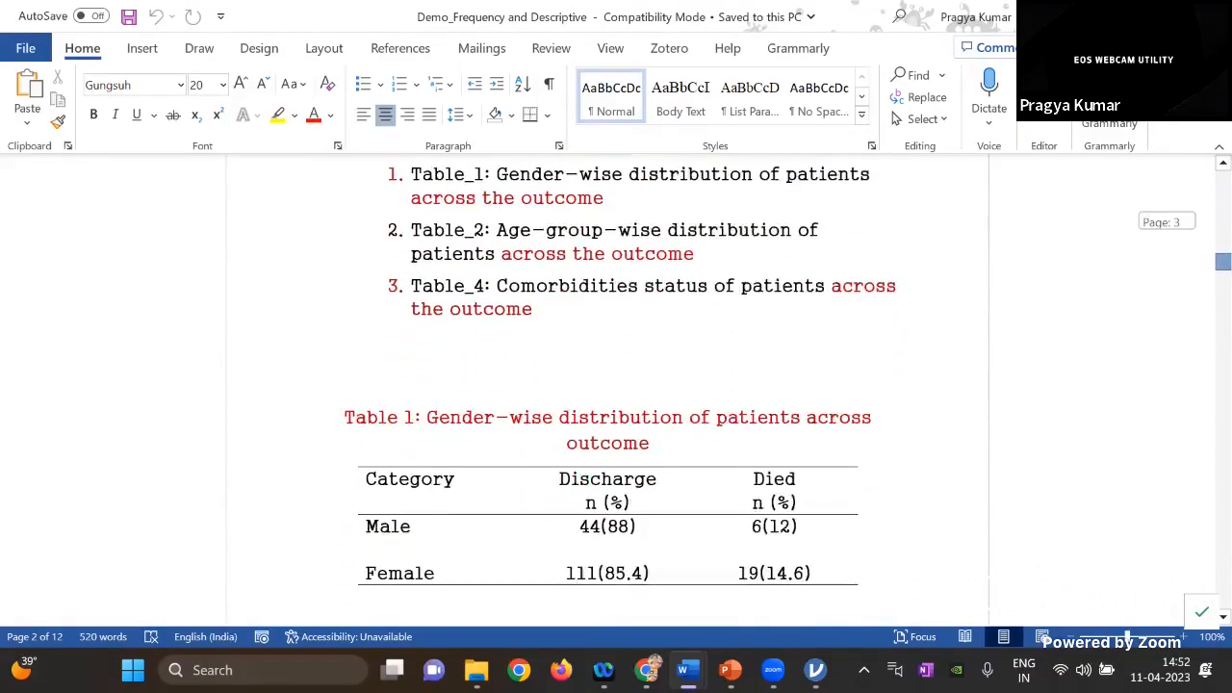
{"action": "scroll", "coordinate": [607, 385], "scroll_direction": "down", "scroll_amount": 6}
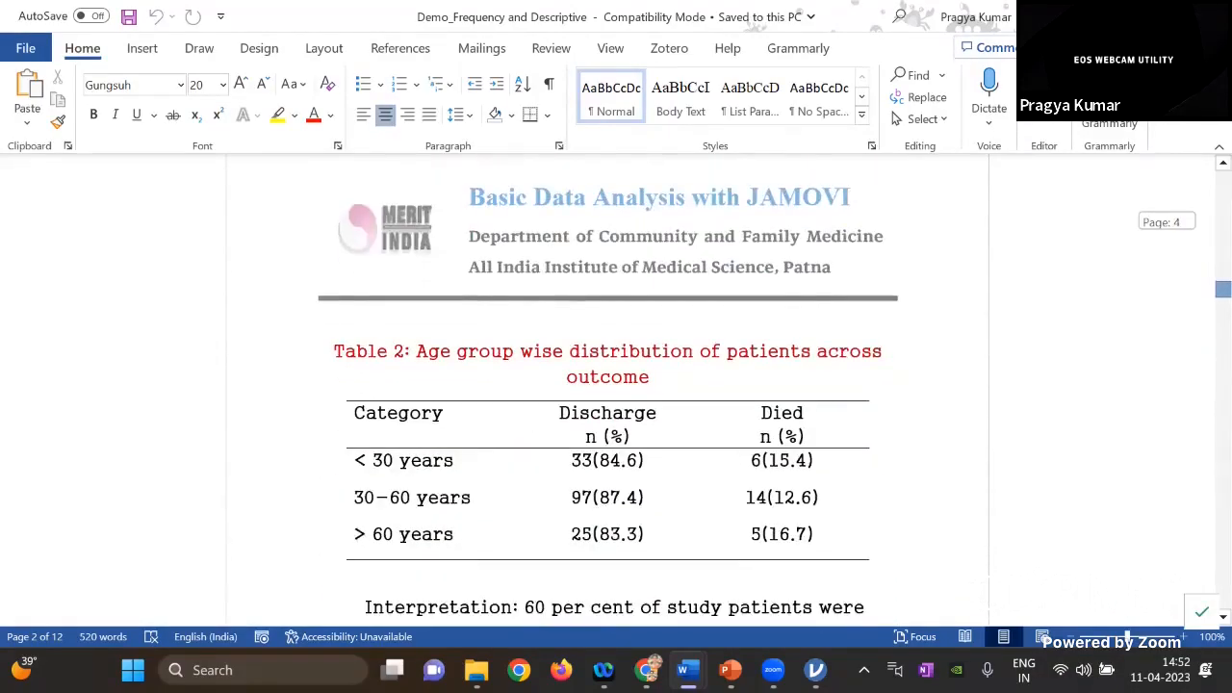
{"action": "scroll", "coordinate": [606, 385], "scroll_direction": "down", "scroll_amount": 15}
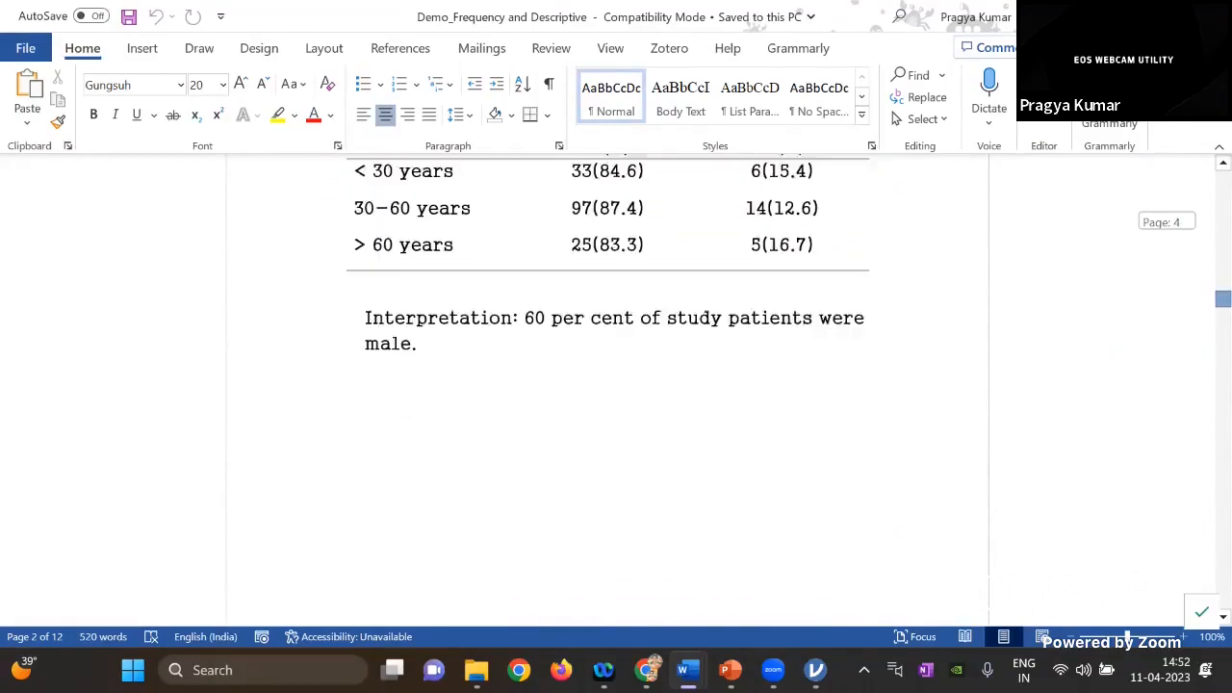
{"action": "scroll", "coordinate": [606, 385], "scroll_direction": "down", "scroll_amount": 15}
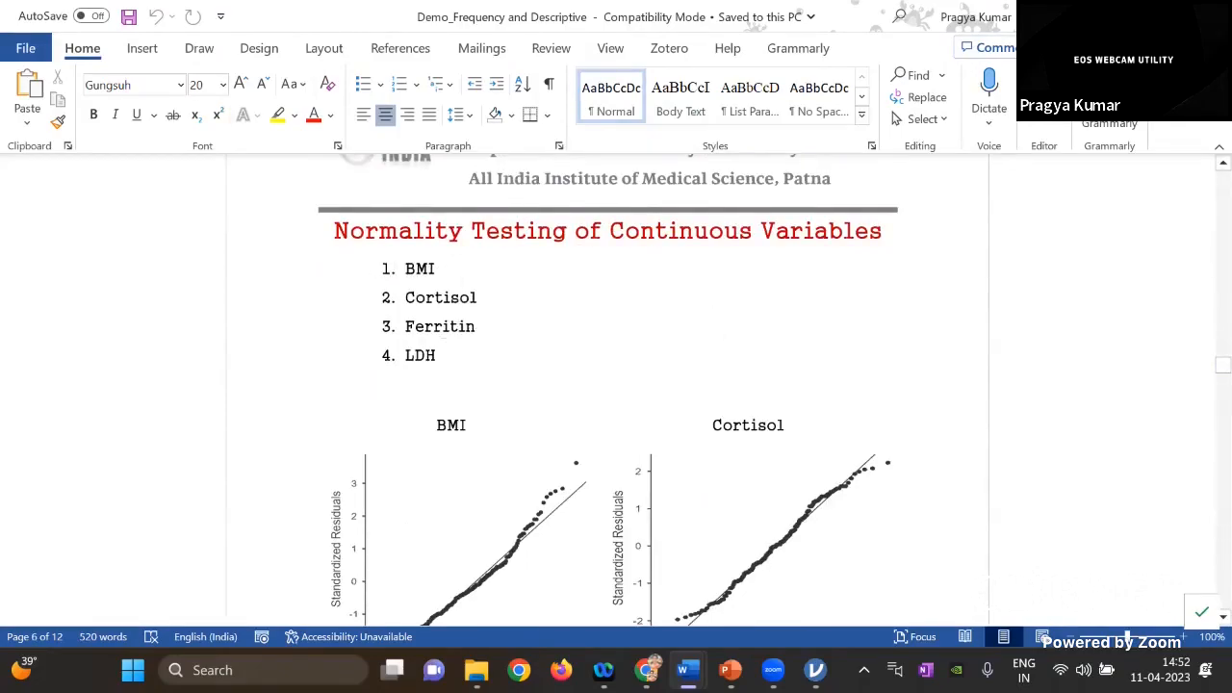
{"action": "left_click_drag", "start_coordinate": [1222, 364], "coordinate": [1222, 386]}
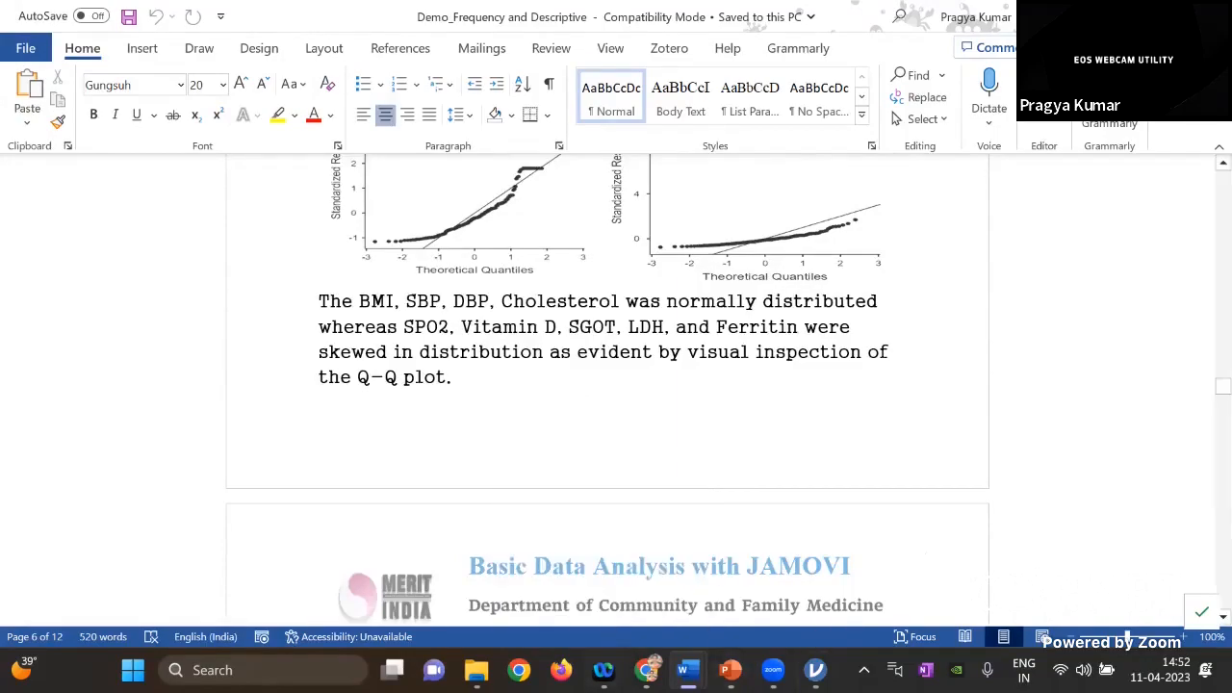
- Switch back to the Demo_Frequency and Descriptive file in jamovi and add Cortisol_1, Ferritin _1 and LDH _1 to the Descriptives variables
{"action": "mouse_move", "coordinate": [815, 670]}
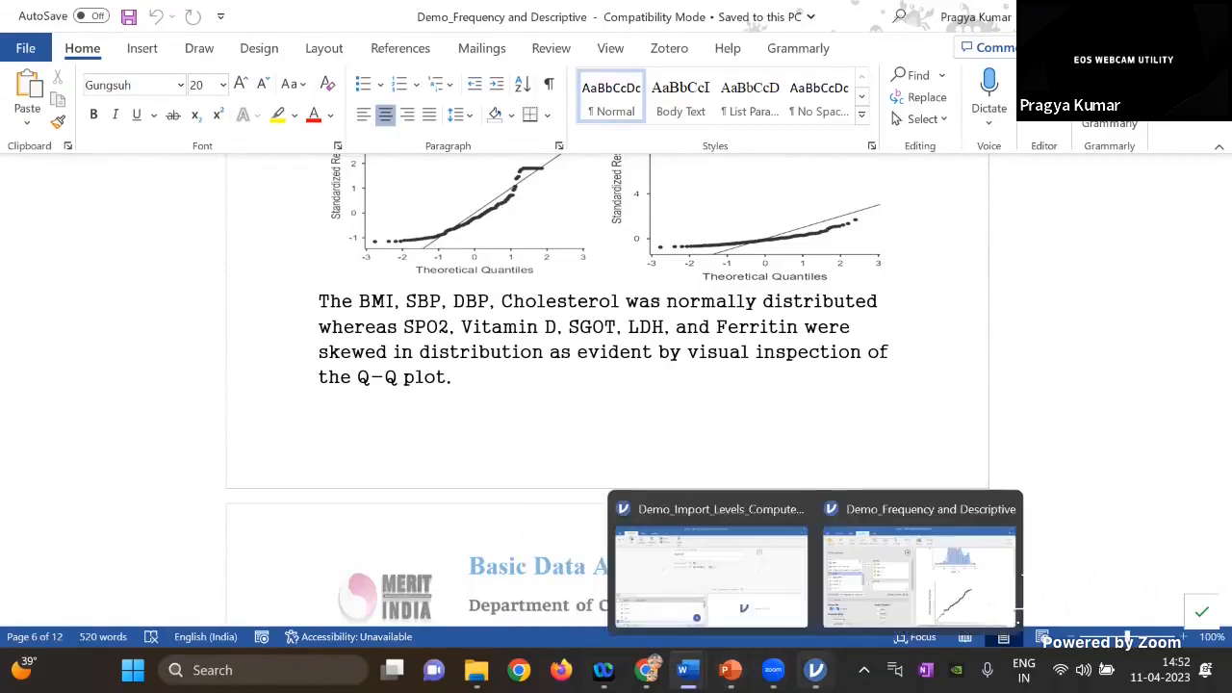
{"action": "left_click", "coordinate": [865, 597]}
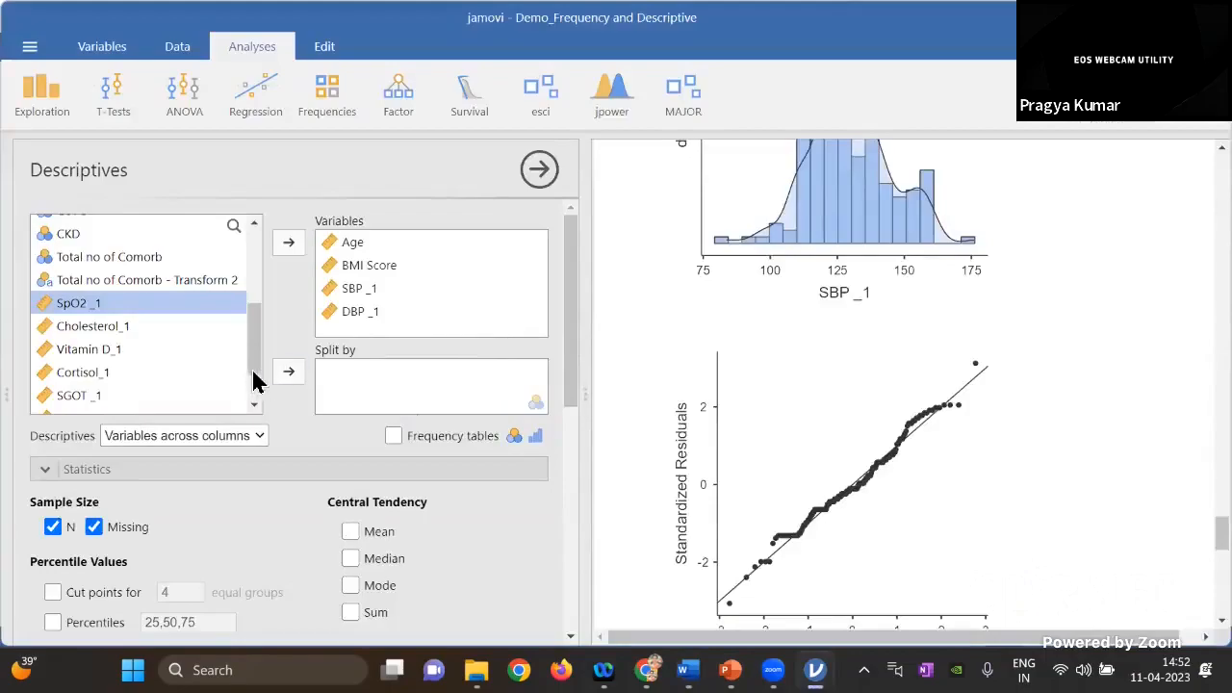
{"action": "scroll", "coordinate": [253, 373], "scroll_direction": "down", "scroll_amount": 1}
{"action": "scroll", "coordinate": [250, 373], "scroll_direction": "down", "scroll_amount": 2}
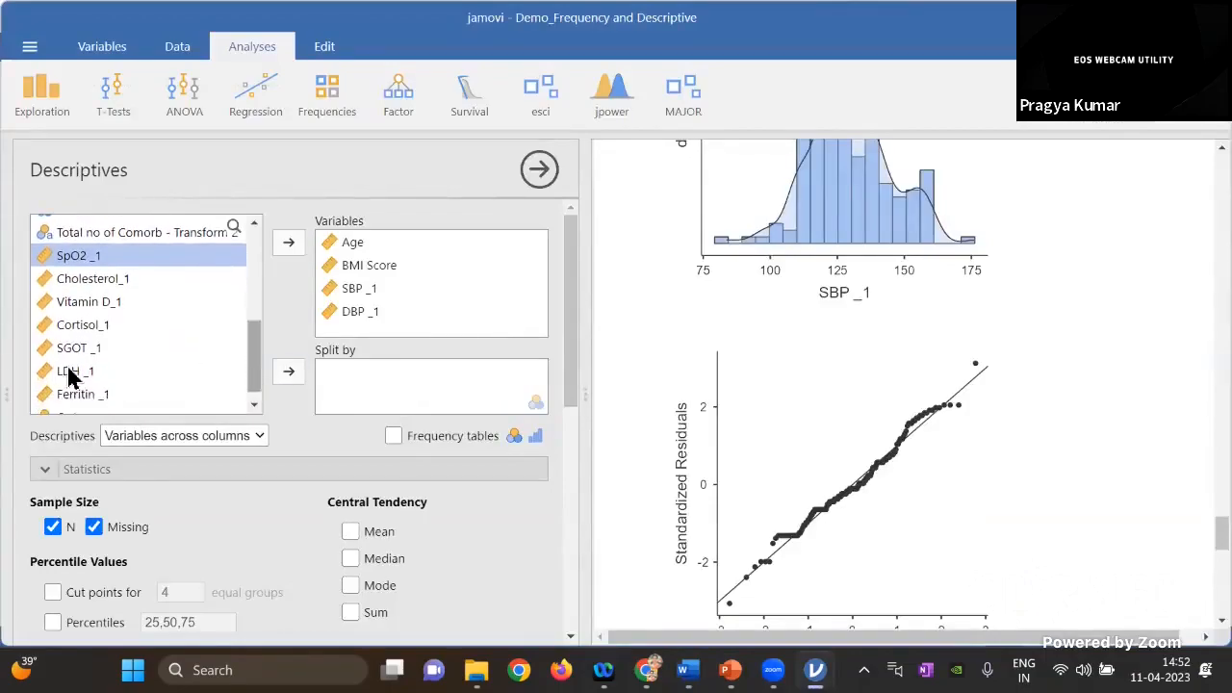
{"action": "left_click", "coordinate": [121, 324]}
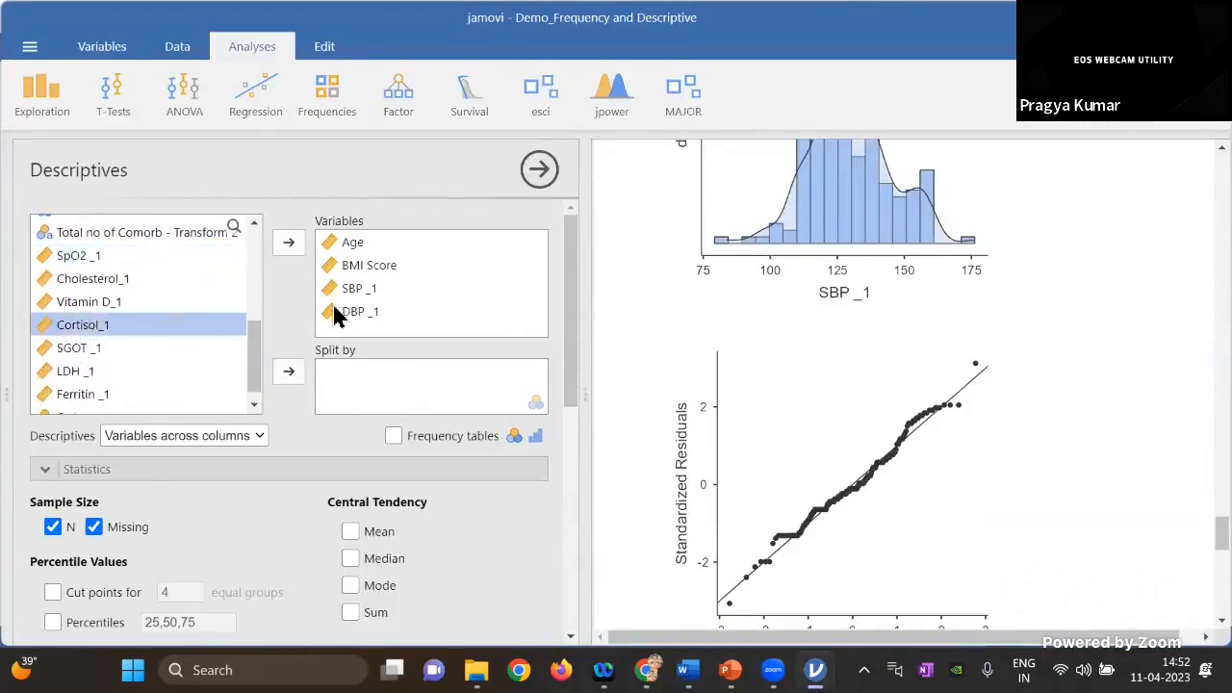
{"action": "left_click", "coordinate": [288, 242]}
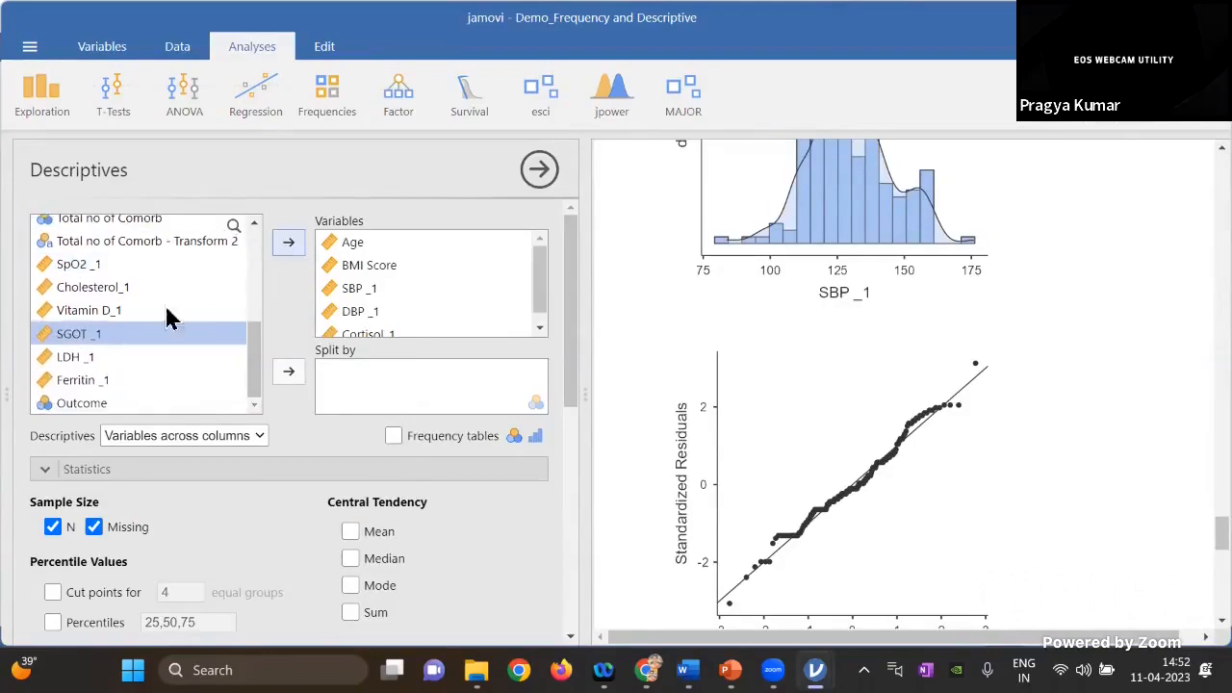
{"action": "left_click", "coordinate": [102, 381]}
{"action": "left_click", "coordinate": [292, 246]}
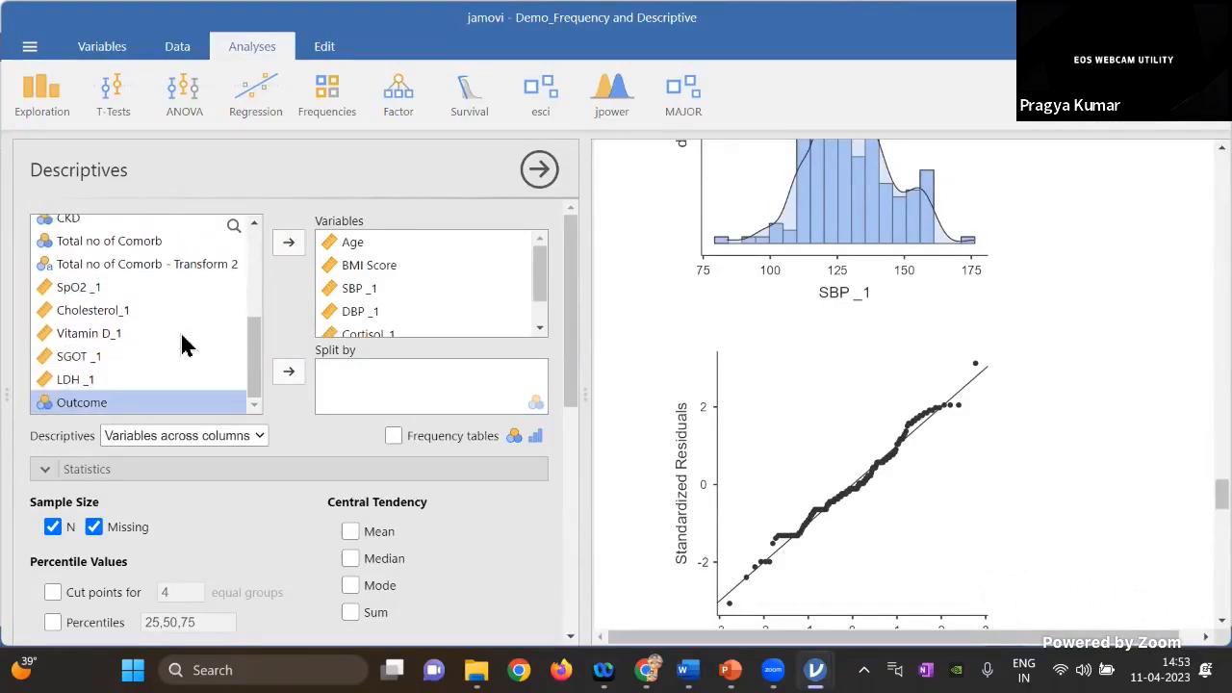
{"action": "left_click", "coordinate": [102, 381]}
{"action": "left_click", "coordinate": [289, 244]}
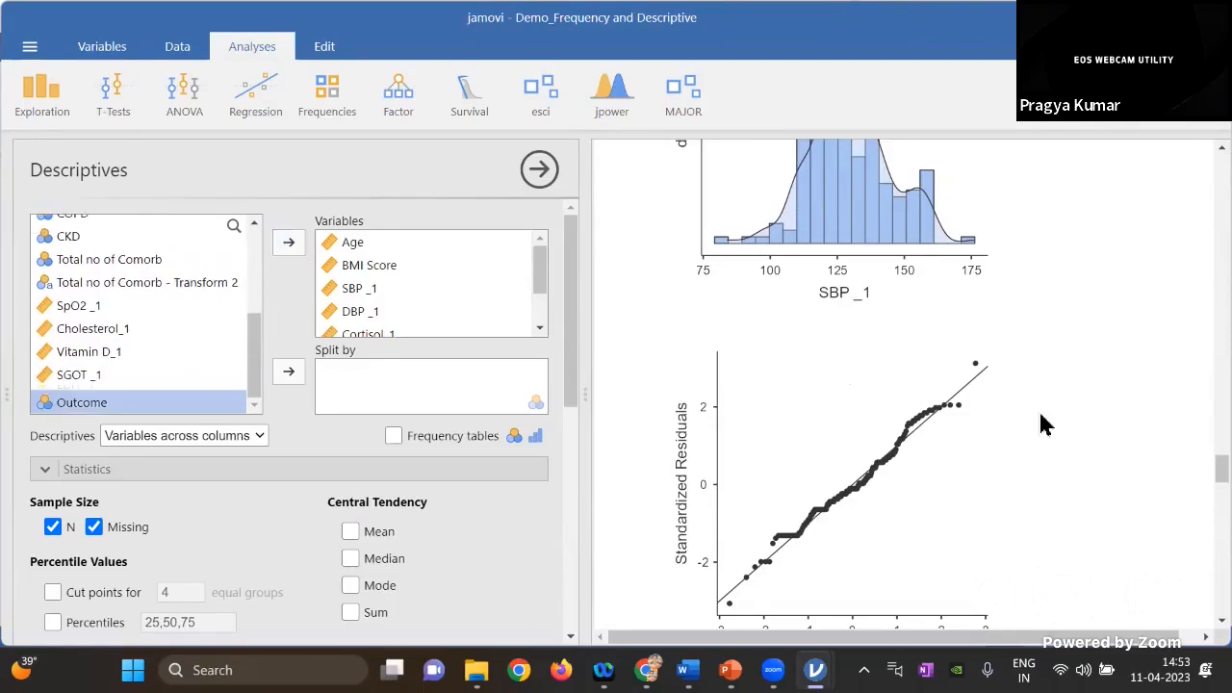
- Examine the Q-Q plots of Ferritin _1 and LDH _1 for departure from normality
{"action": "left_click_drag", "start_coordinate": [1221, 462], "coordinate": [1221, 548]}
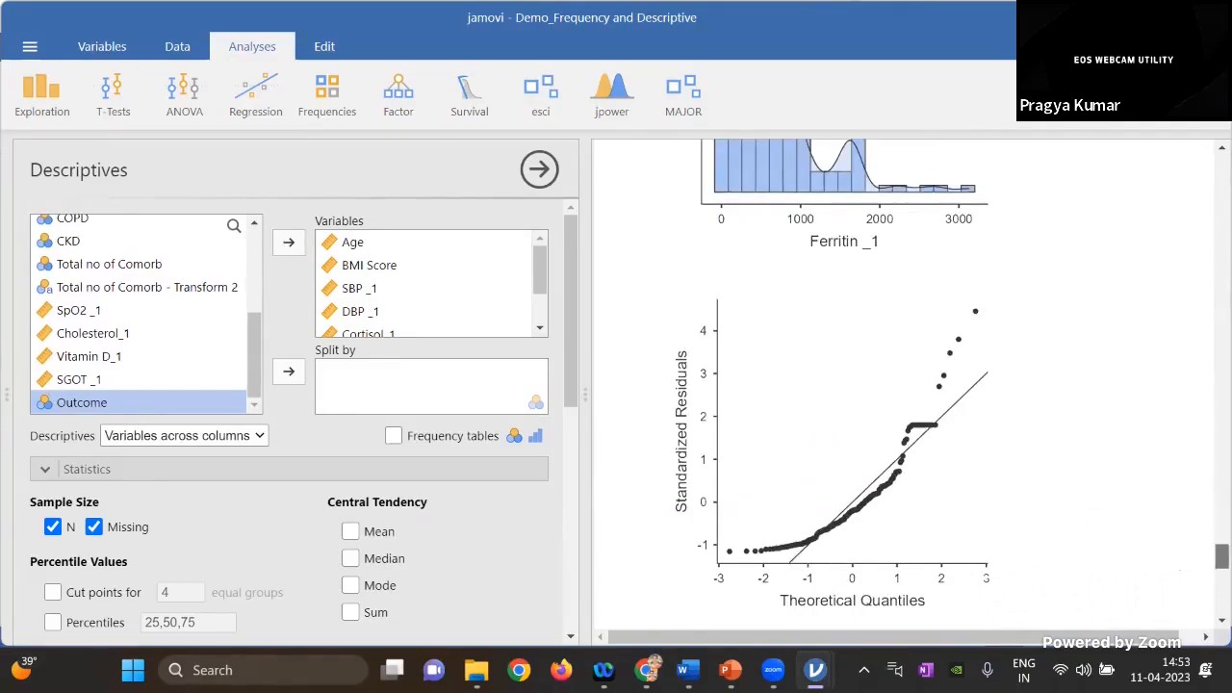
{"action": "left_click_drag", "start_coordinate": [1220, 556], "coordinate": [1220, 596]}
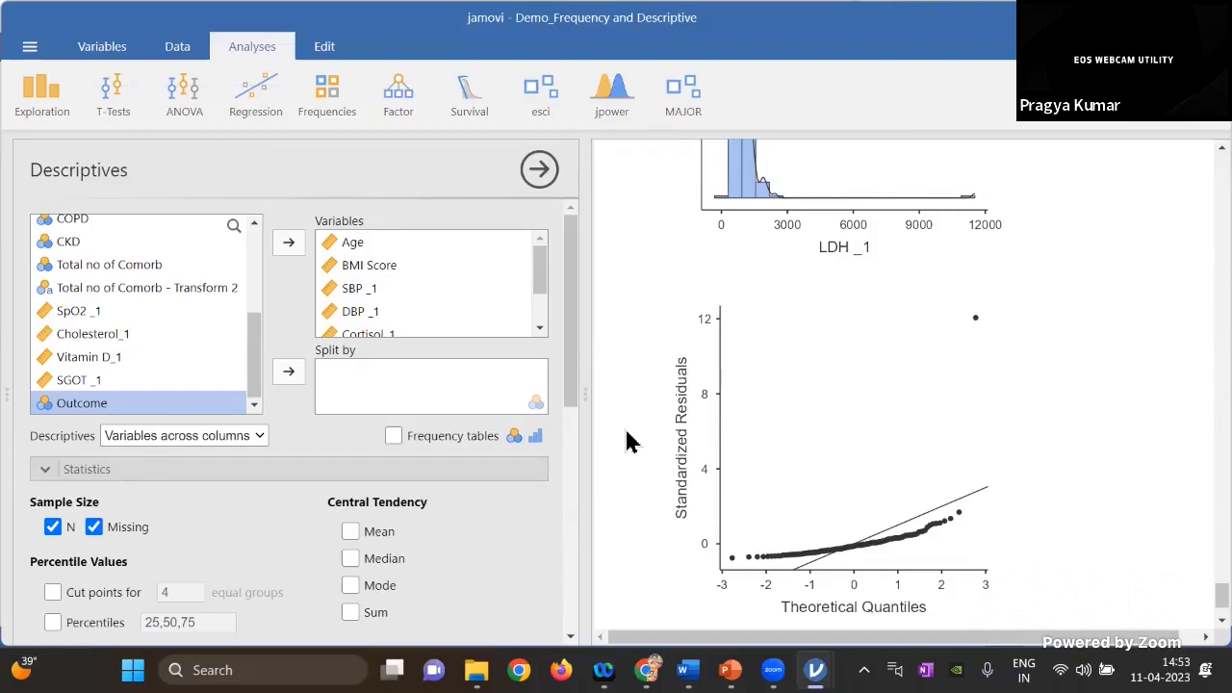
{"action": "mouse_move", "coordinate": [571, 337]}
{"action": "left_mouse_down"}
{"action": "mouse_move", "coordinate": [571, 354]}
{"action": "mouse_move", "coordinate": [570, 337]}
{"action": "left_mouse_up"}
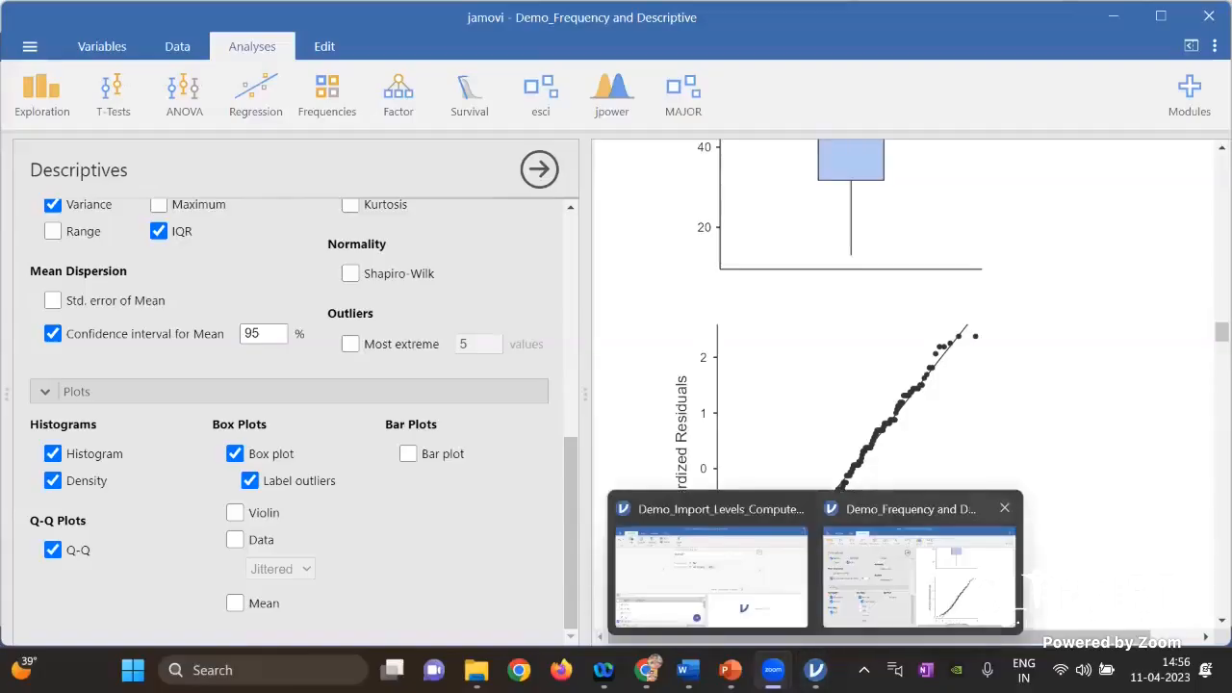
- Bring the Demo_Frequency and Descriptive window of jamovi back to the front
{"action": "left_click", "coordinate": [919, 577]}
{"action": "mouse_move", "coordinate": [815, 669]}
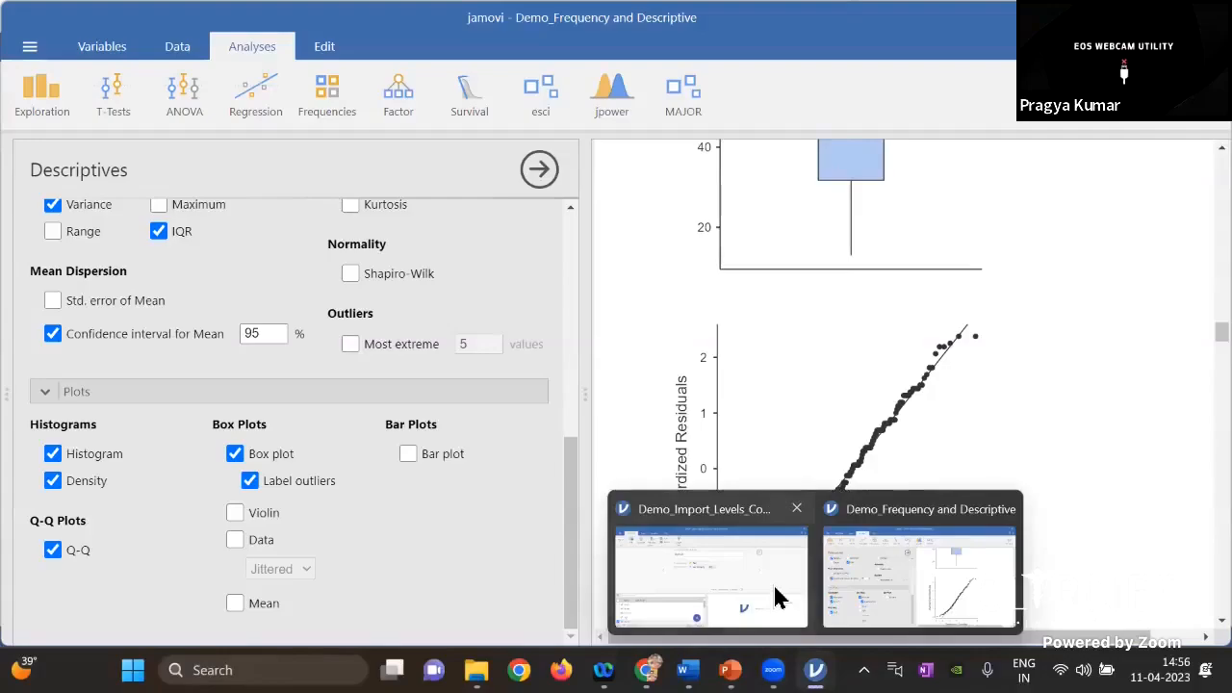
{"action": "left_click", "coordinate": [899, 603]}
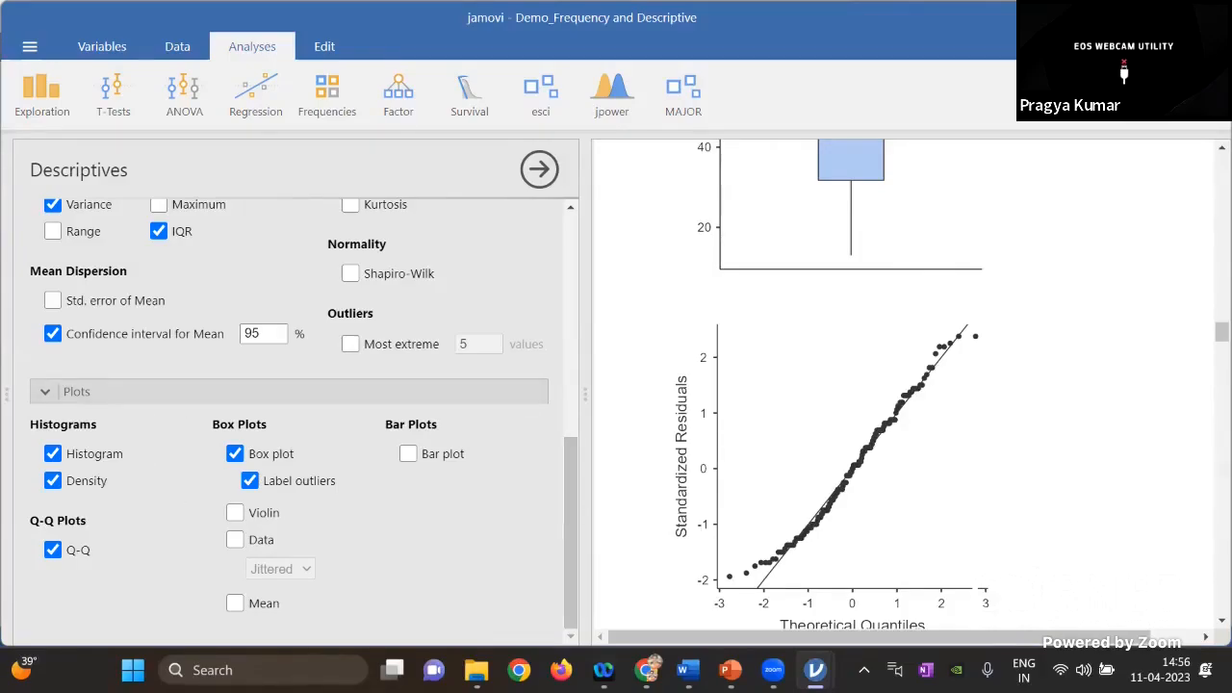
- Examine the labelled outliers in the BMI Score box plot and enable the tables of the 5 most extreme values
{"action": "scroll", "coordinate": [1162, 419], "scroll_direction": "down", "scroll_amount": 4}
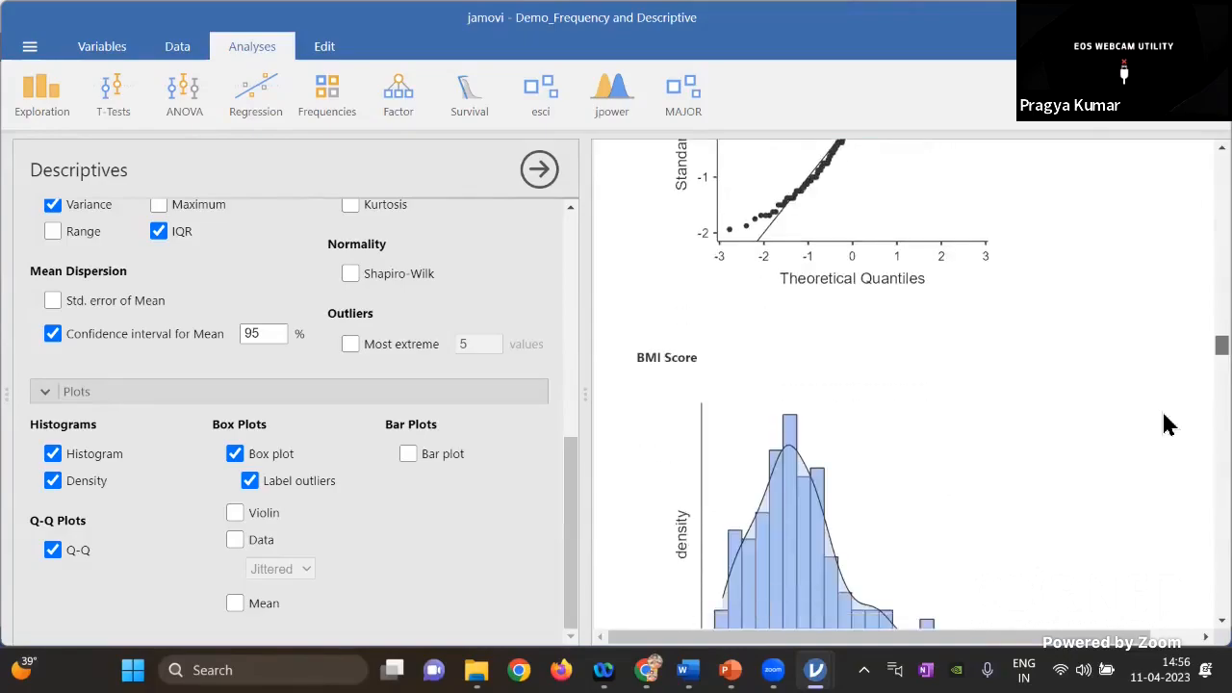
{"action": "scroll", "coordinate": [1163, 416], "scroll_direction": "down", "scroll_amount": 5}
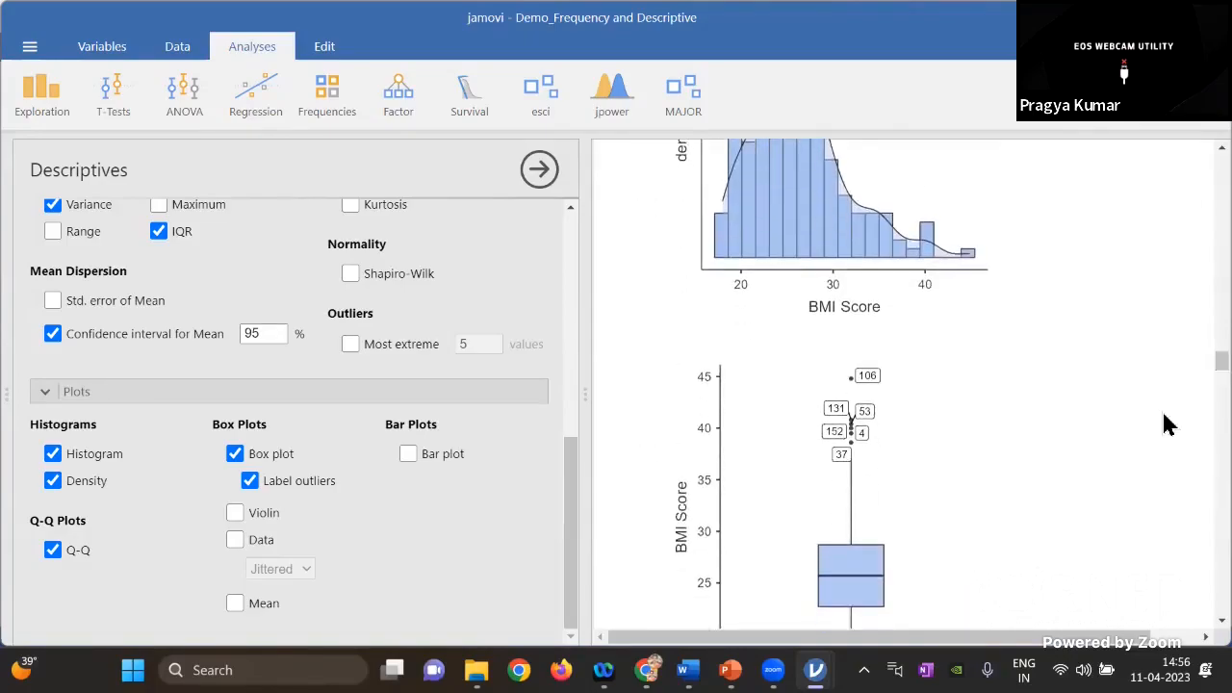
{"action": "scroll", "coordinate": [1162, 423], "scroll_direction": "down", "scroll_amount": 2}
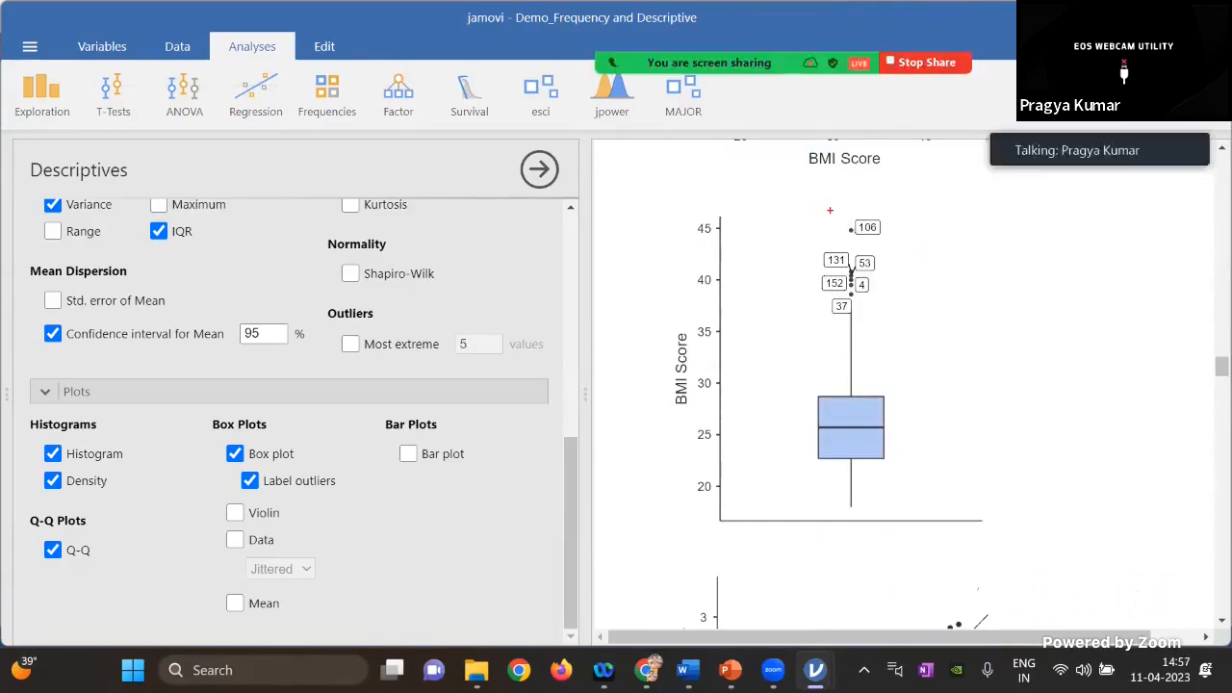
{"action": "mouse_move", "coordinate": [810, 206]}
{"action": "left_mouse_down"}
{"action": "mouse_move", "coordinate": [855, 327]}
{"action": "mouse_move", "coordinate": [883, 315]}
{"action": "left_mouse_up"}
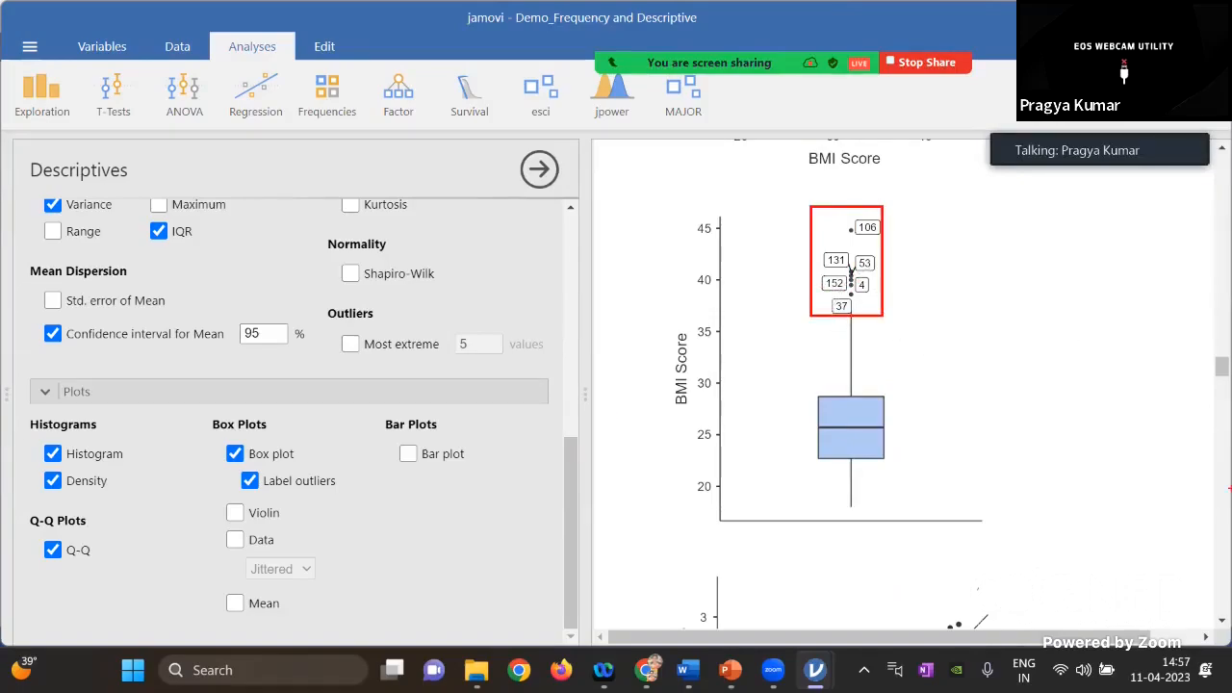
{"action": "key", "text": "Escape"}
{"action": "left_click", "coordinate": [350, 344]}
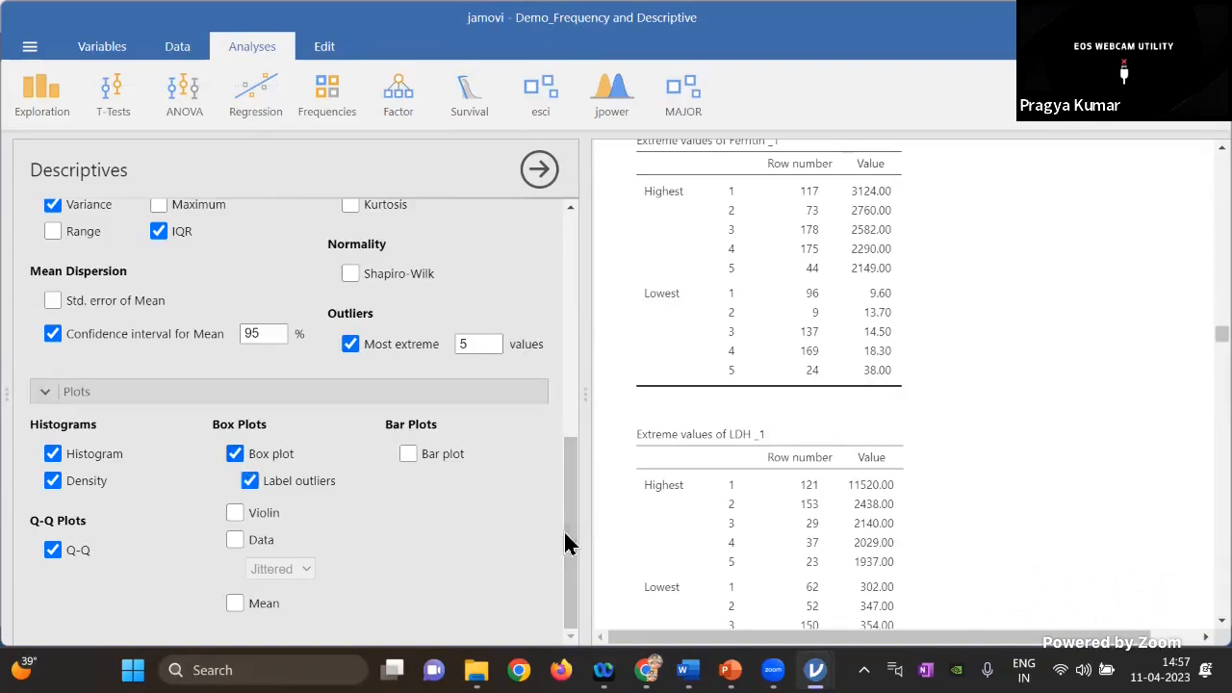
- Split the Descriptives analysis of the continuous variables by Gender
{"action": "left_click_drag", "start_coordinate": [568, 448], "coordinate": [558, 303]}
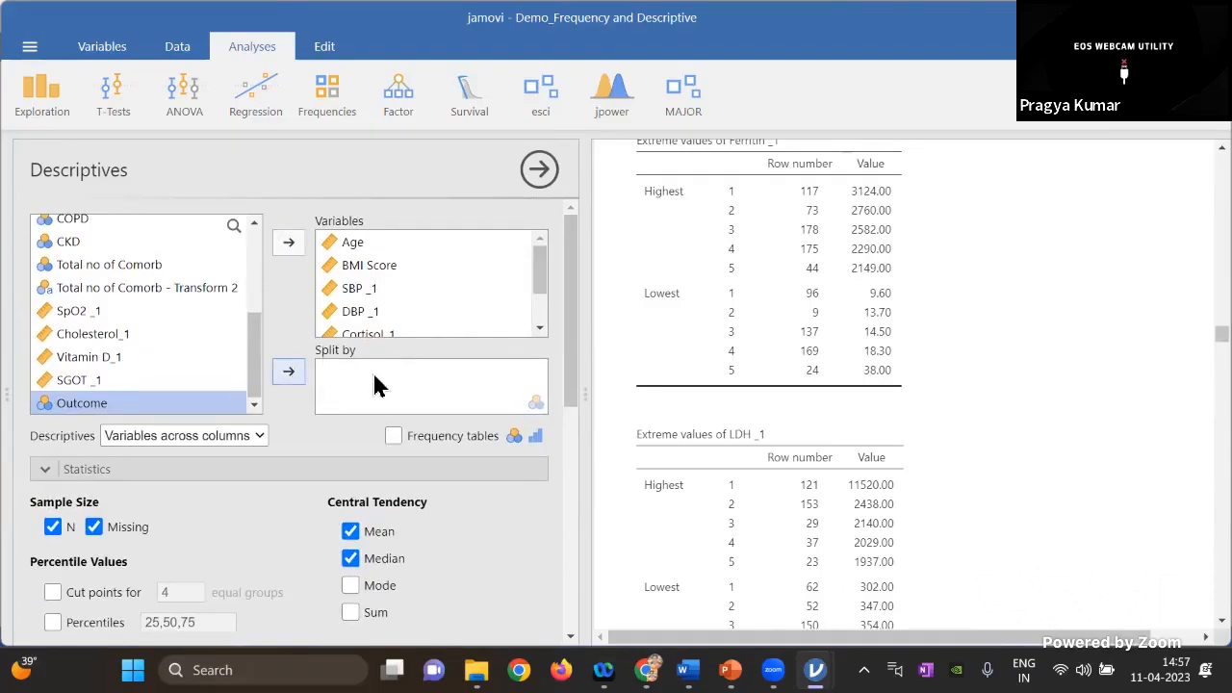
{"action": "left_click_drag", "start_coordinate": [255, 333], "coordinate": [257, 252]}
{"action": "left_click", "coordinate": [82, 277]}
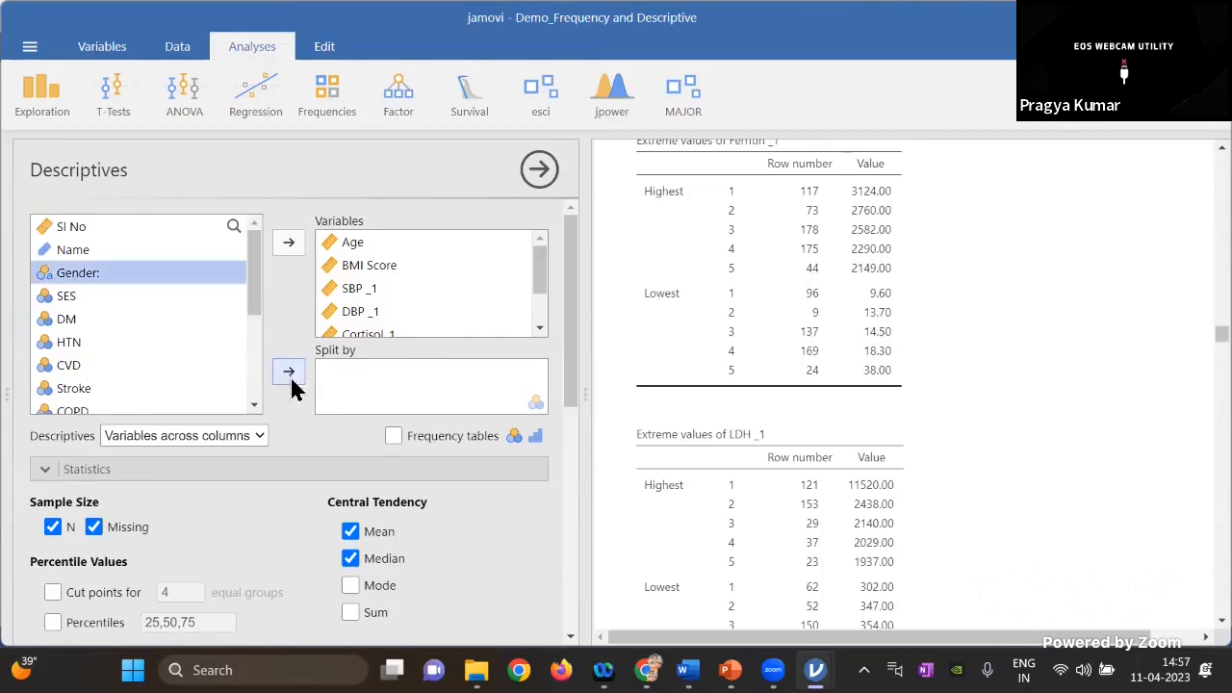
{"action": "left_click", "coordinate": [288, 372]}
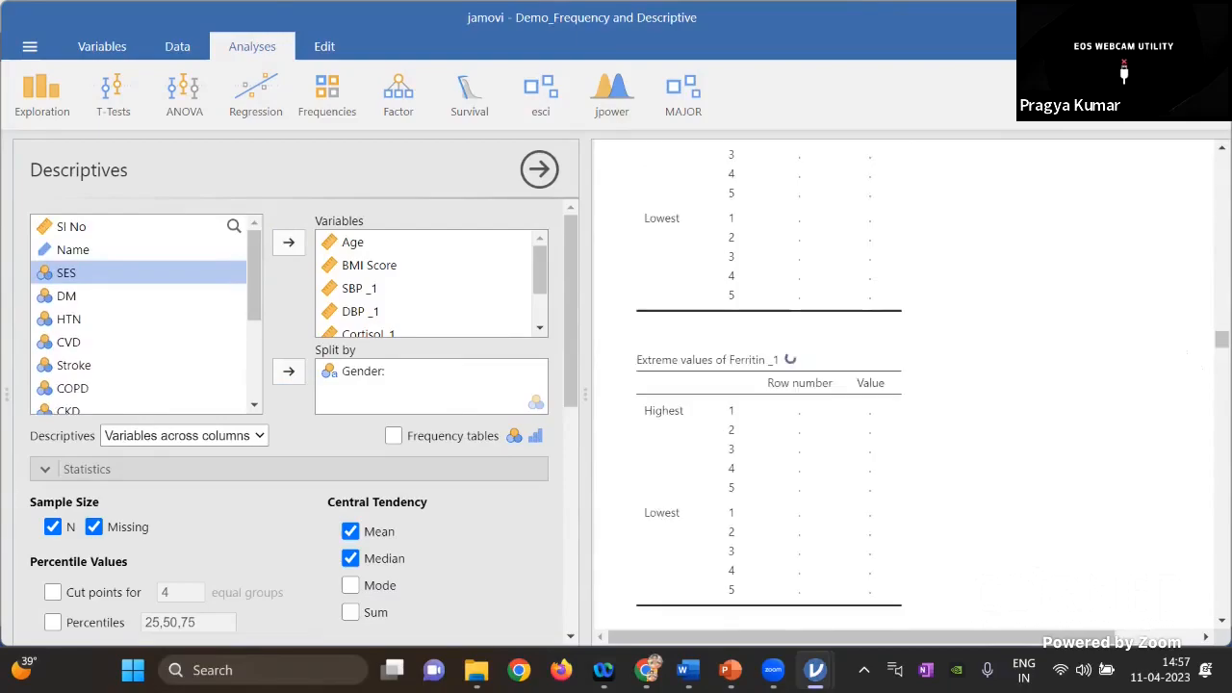
- Review the Descriptives table for females and males, from sample size through IQR, down to the Extreme Values section
{"action": "scroll", "coordinate": [1218, 341], "scroll_direction": "down", "scroll_amount": 2}
{"action": "scroll", "coordinate": [1219, 341], "scroll_direction": "down", "scroll_amount": 4}
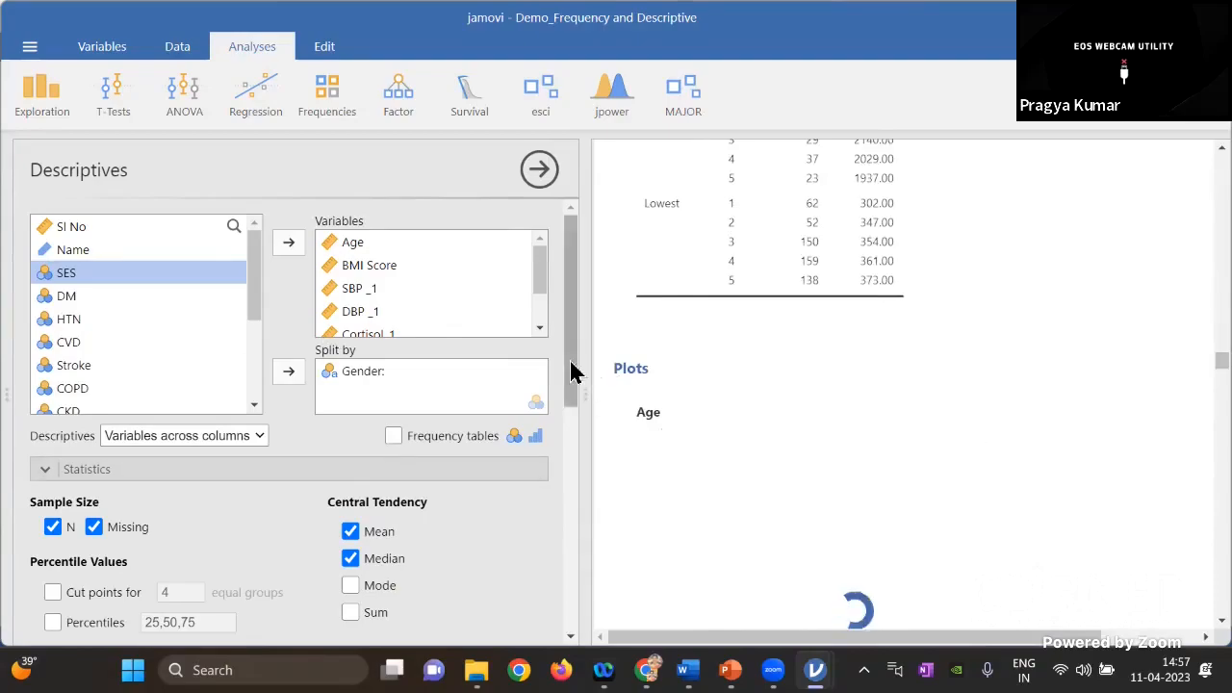
{"action": "scroll", "coordinate": [572, 371], "scroll_direction": "down", "scroll_amount": 2}
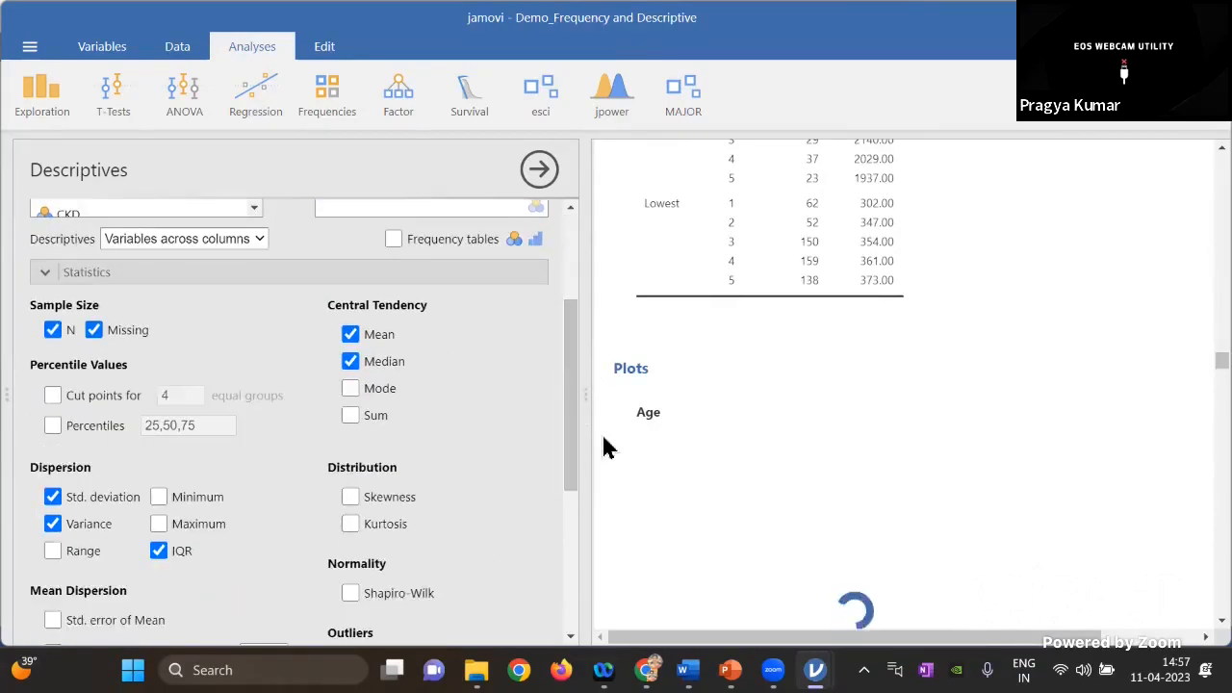
{"action": "left_click_drag", "start_coordinate": [574, 461], "coordinate": [574, 587]}
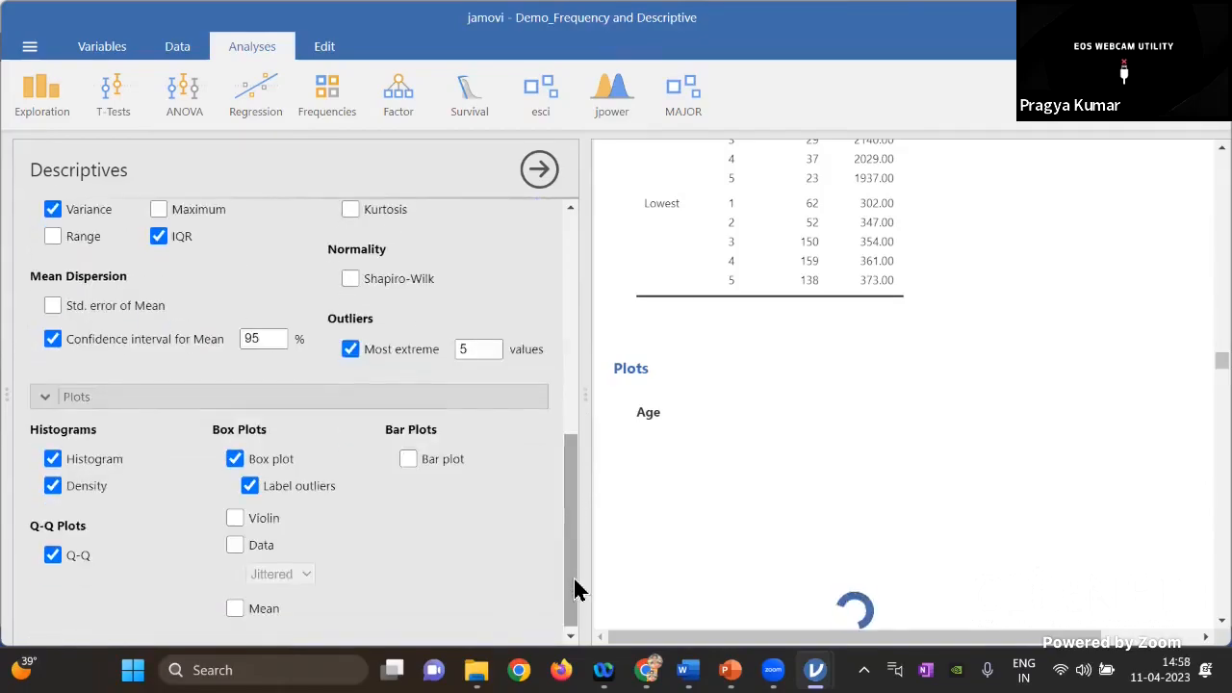
{"action": "left_click_drag", "start_coordinate": [577, 552], "coordinate": [567, 310]}
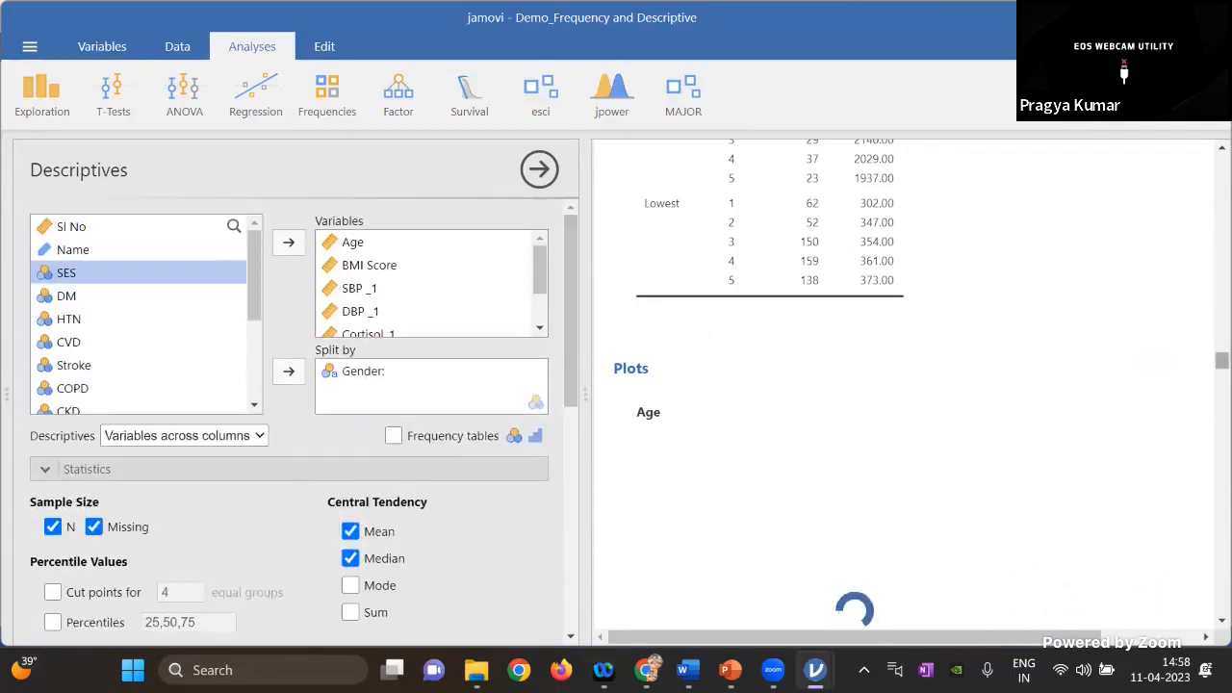
{"action": "left_click_drag", "start_coordinate": [1221, 361], "coordinate": [1221, 273]}
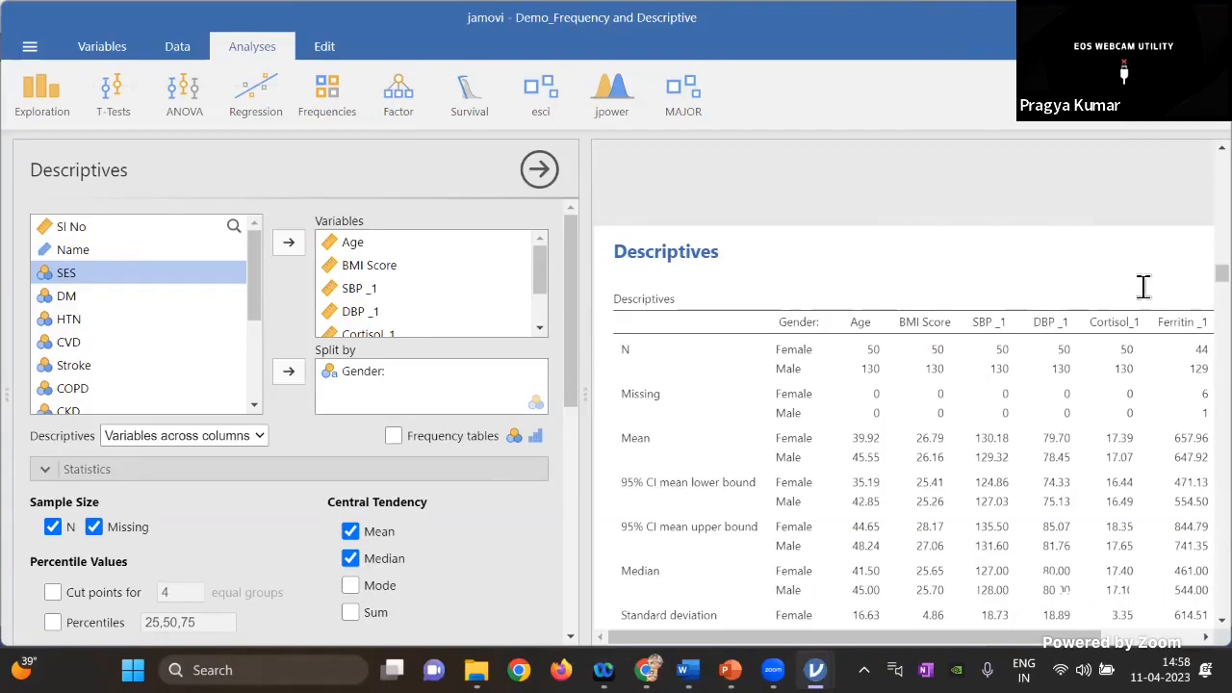
{"action": "scroll", "coordinate": [859, 321], "scroll_direction": "down", "scroll_amount": 5}
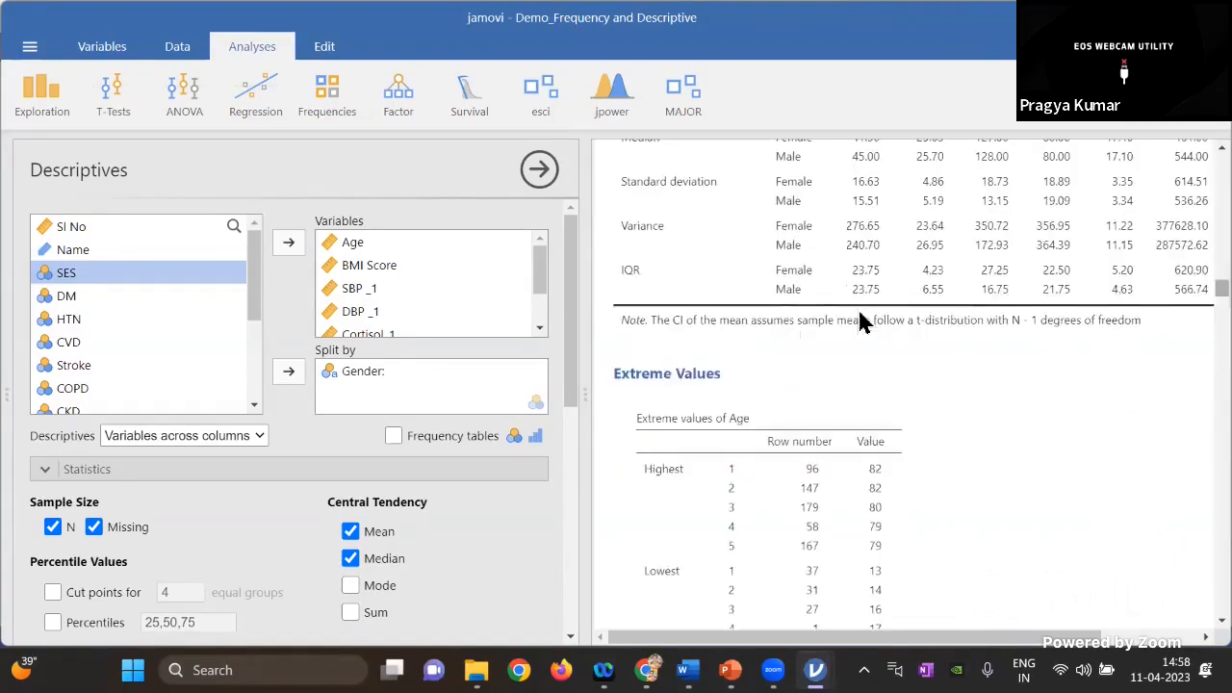
- Try out a text annotation "hhkdhkdhgkjgldjgo" between the Descriptives table note and the Extreme Values heading, and erase it
{"action": "left_click", "coordinate": [741, 347]}
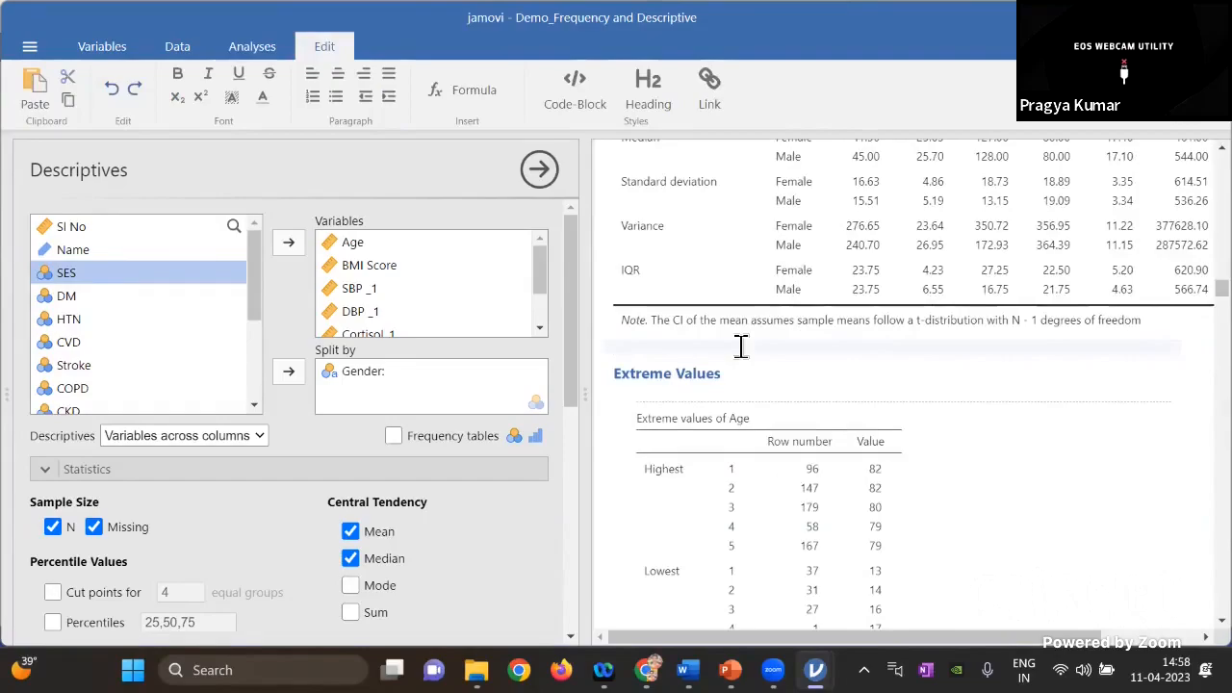
{"action": "type", "text": "hhkdhkdhgkjgldjgo"}
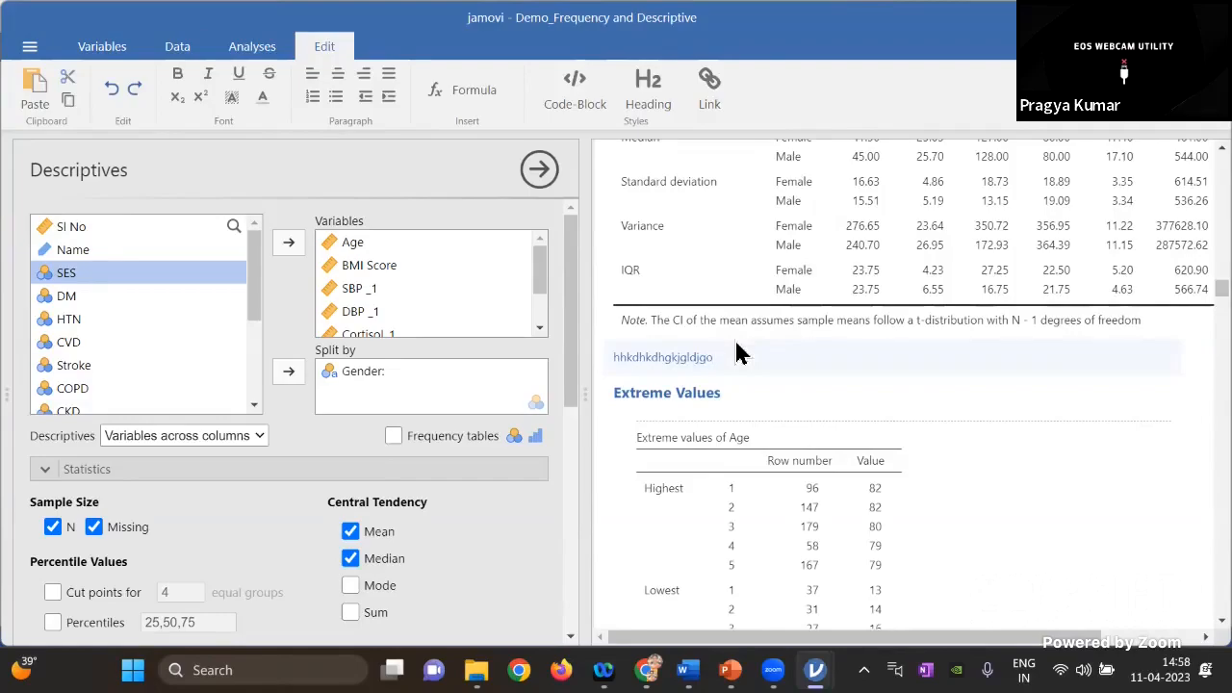
{"action": "key", "text": "BackSpace"}
{"action": "key", "text": "BackSpace"}
{"action": "key", "text": "BackSpace"}
{"action": "key", "text": "BackSpace"}
{"action": "key", "text": "BackSpace"}
{"action": "key", "text": "BackSpace"}
{"action": "key", "text": "BackSpace"}
{"action": "key", "text": "BackSpace"}
{"action": "key", "text": "BackSpace"}
{"action": "key", "text": "BackSpace"}
{"action": "key", "text": "BackSpace"}
{"action": "key", "text": "BackSpace"}
{"action": "key", "text": "BackSpace"}
{"action": "key", "text": "BackSpace"}
{"action": "key", "text": "BackSpace"}
{"action": "key", "text": "BackSpace"}
{"action": "key", "text": "BackSpace"}
{"action": "key", "text": "BackSpace"}
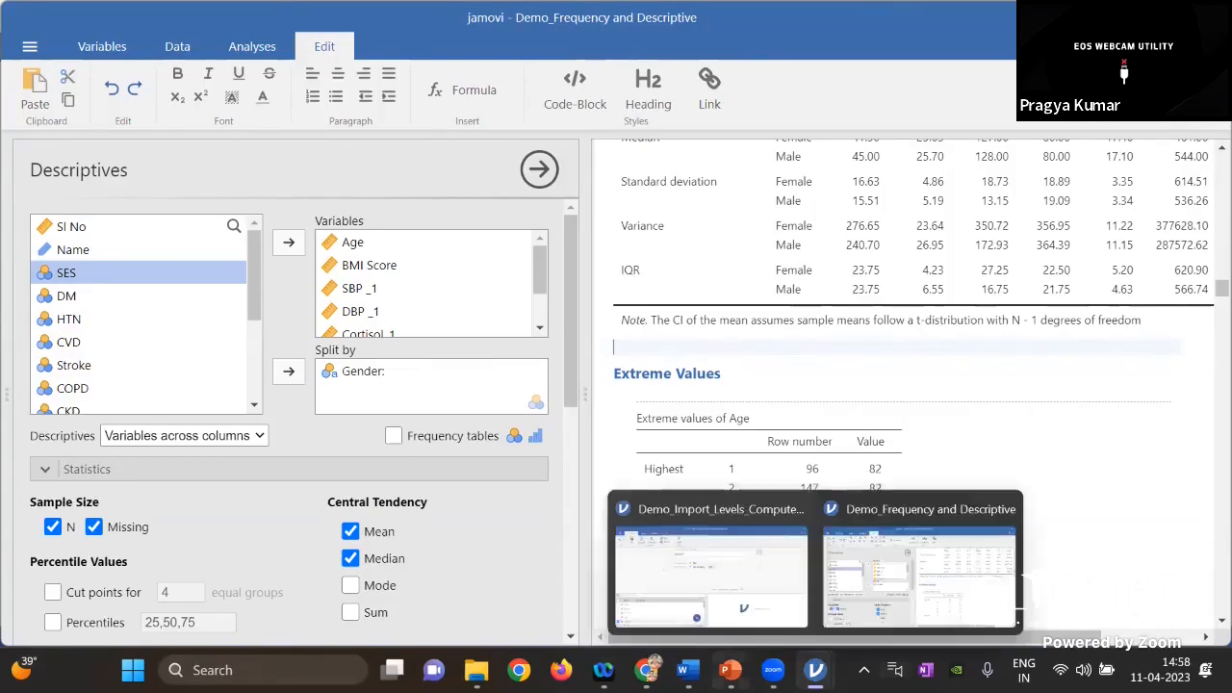
- Switch to the running PowerPoint slide show at the "Let's learn" slide
{"action": "mouse_move", "coordinate": [731, 669]}
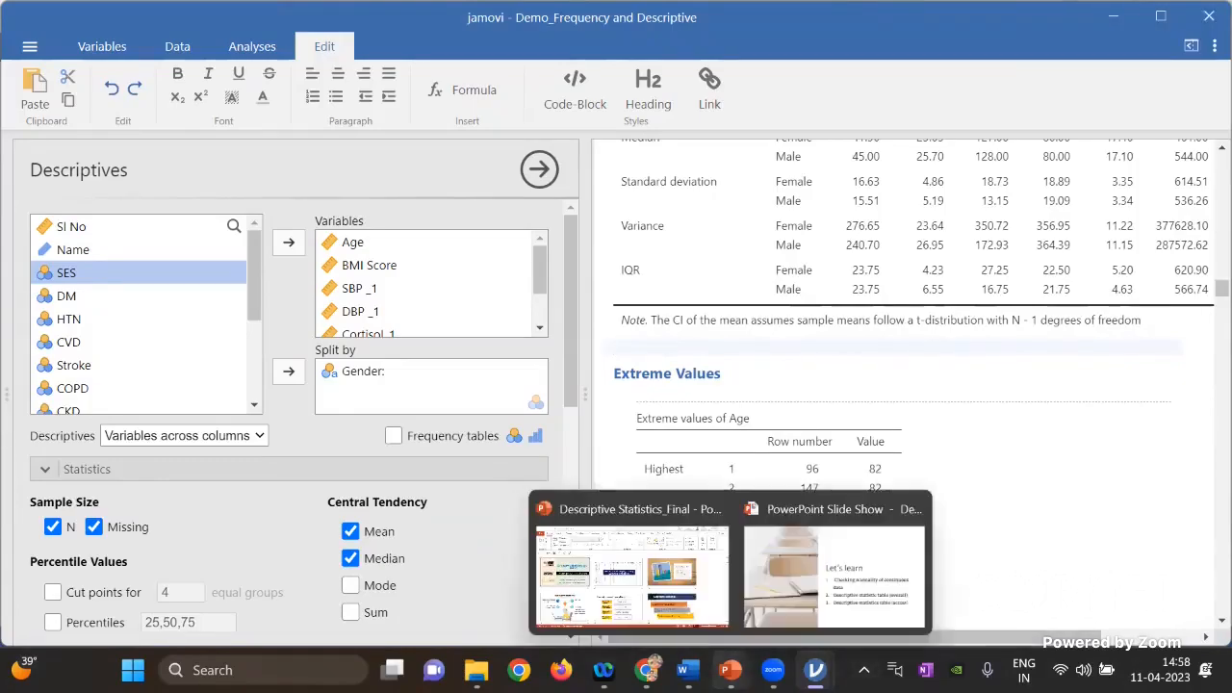
{"action": "left_click", "coordinate": [833, 573]}
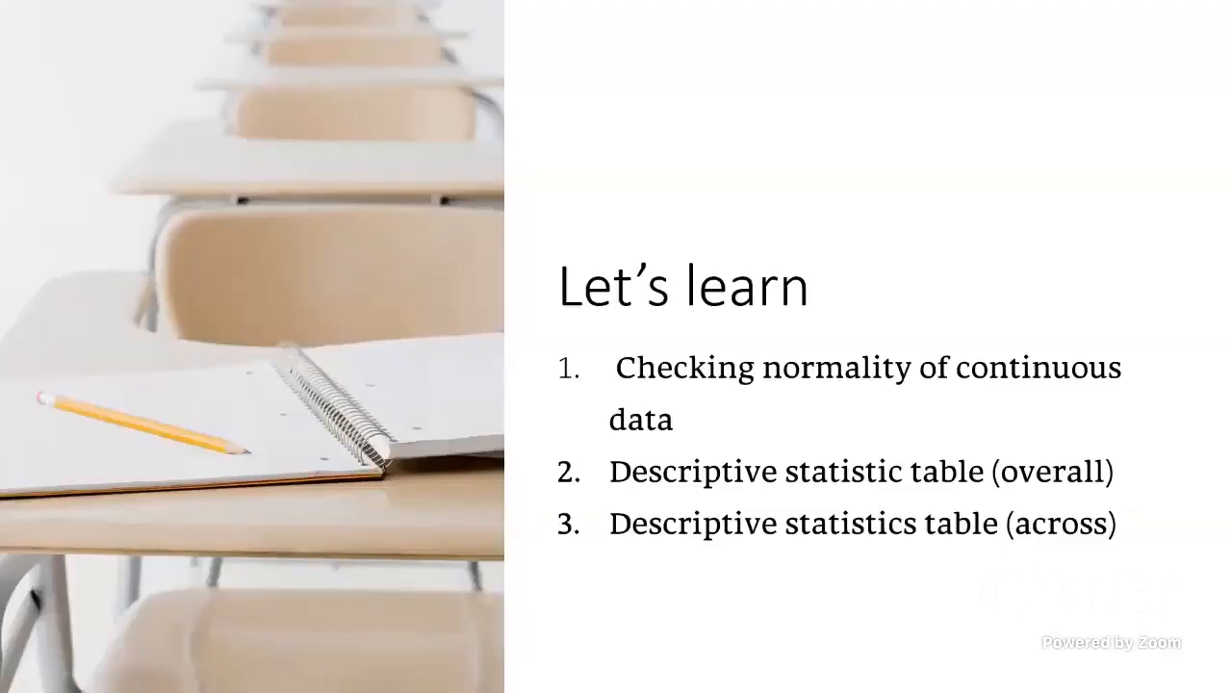